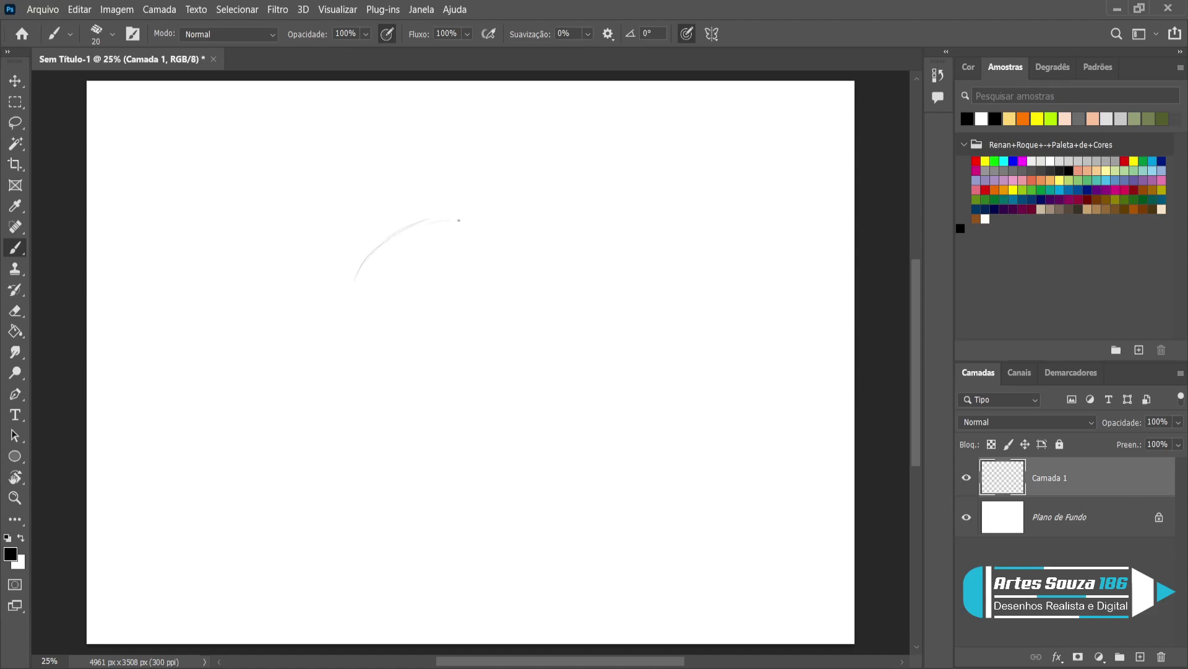
Sketch the rounded top and both sides of a head in the middle of the canvas with light brush strokes
mouse_move(442, 219)
left_mouse_down()
mouse_move(540, 266)
mouse_move(510, 236)
mouse_move(546, 299)
left_mouse_up()
left_click_drag(386, 238, 353, 325)
left_click_drag(354, 273, 361, 372)
left_click_drag(353, 312, 364, 381)
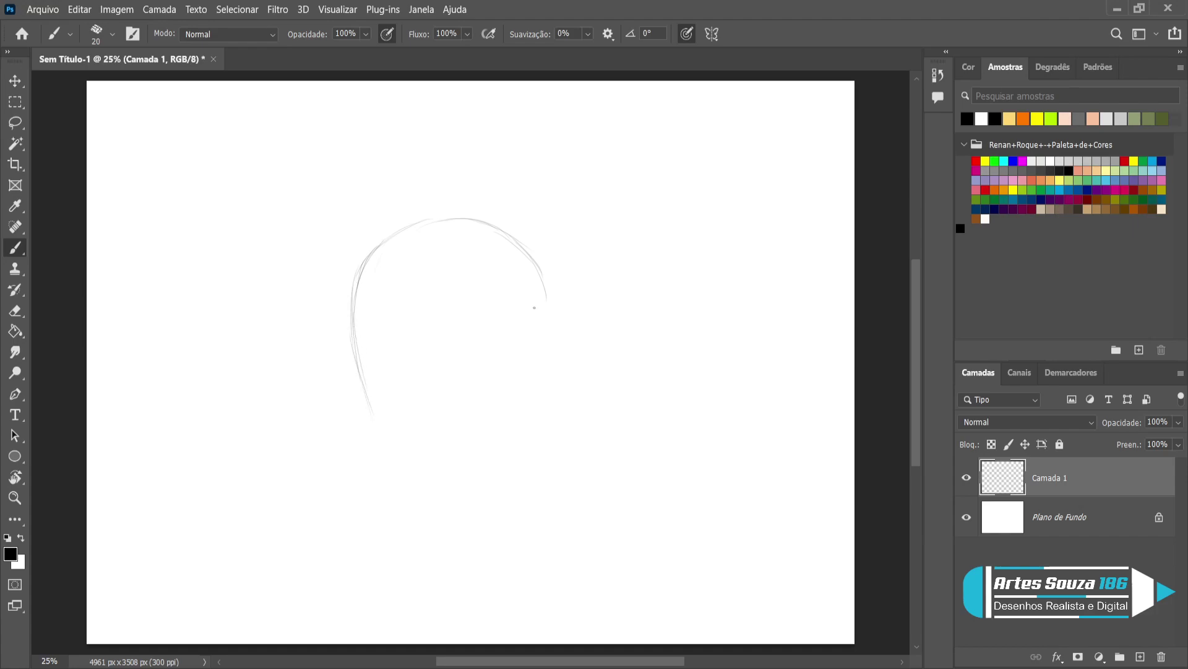
left_click_drag(536, 273, 551, 353)
left_click_drag(549, 312, 534, 438)
Sketch the cheeks and jaw tapering to a narrow, pointed chin below the head
left_click_drag(364, 269, 372, 412)
mouse_move(357, 336)
left_mouse_down()
mouse_move(374, 427)
mouse_move(440, 485)
left_mouse_up()
mouse_move(392, 455)
left_mouse_down()
mouse_move(451, 494)
mouse_move(481, 494)
left_mouse_up()
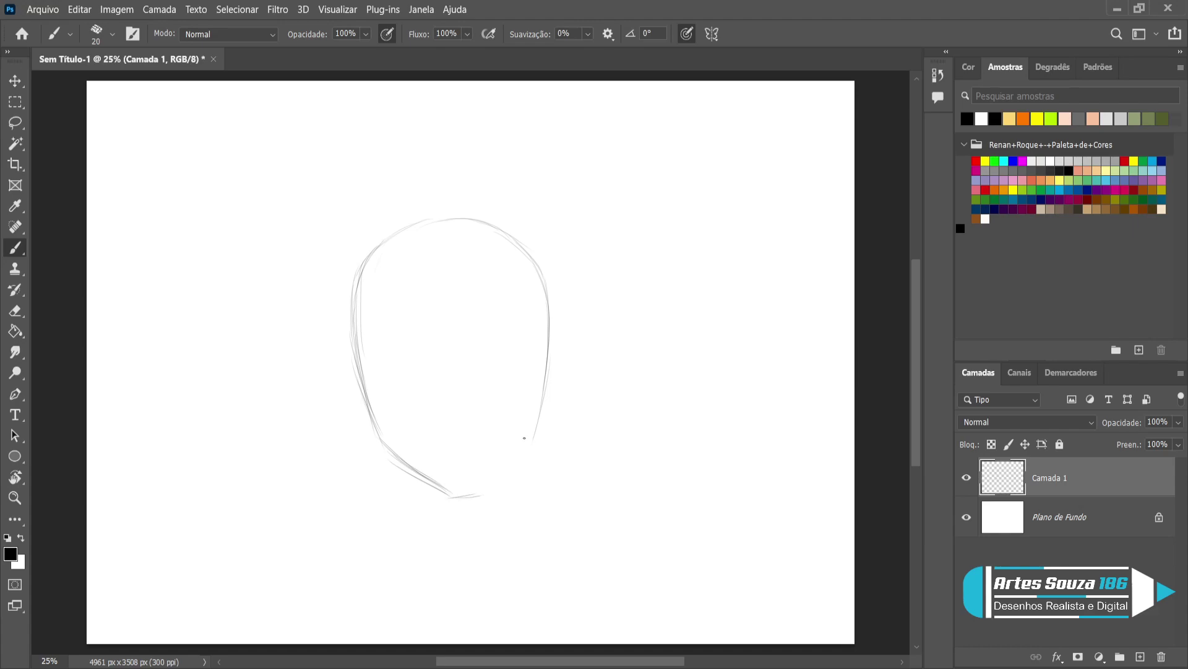
left_click_drag(532, 437, 478, 499)
left_click_drag(514, 463, 465, 506)
left_click_drag(384, 447, 446, 492)
left_click_drag(388, 463, 455, 502)
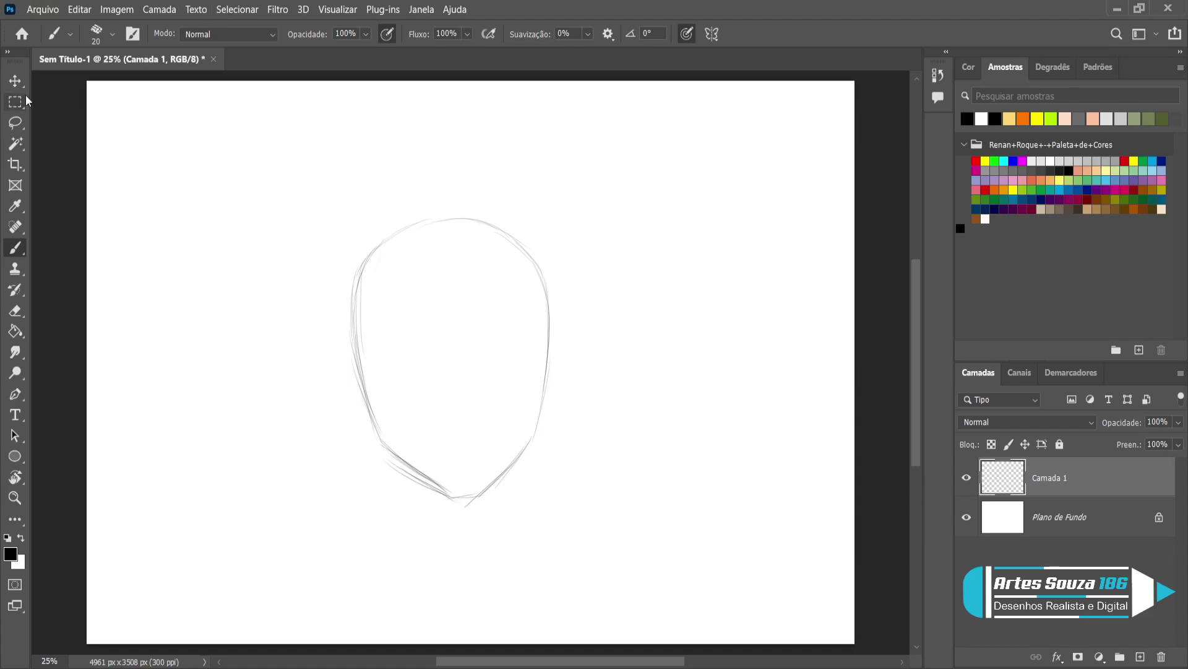
Rotate the head sketch by about 2.19 degrees and apply the transformation
left_click(16, 82)
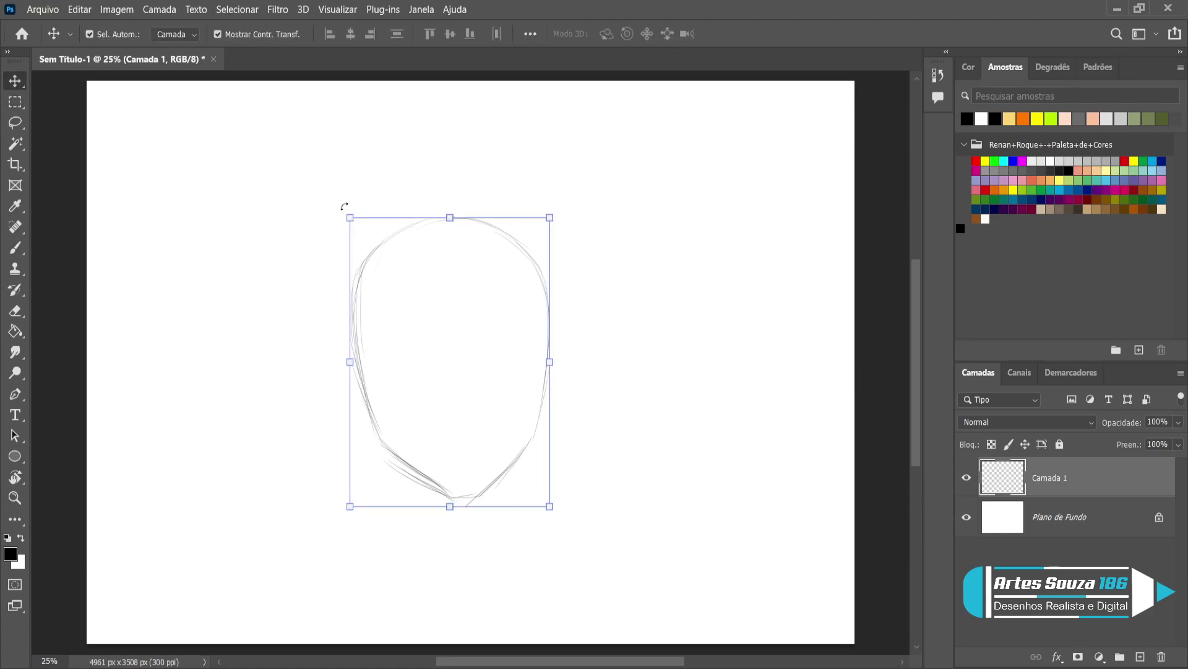
left_click_drag(348, 196, 345, 199)
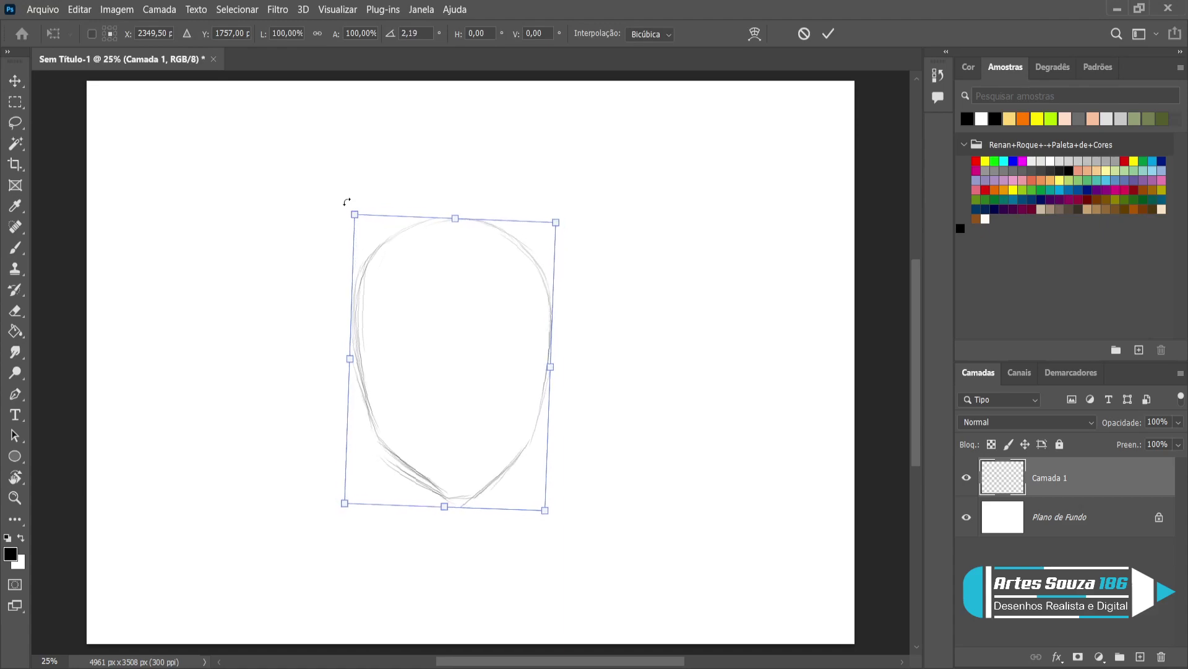
key("Return")
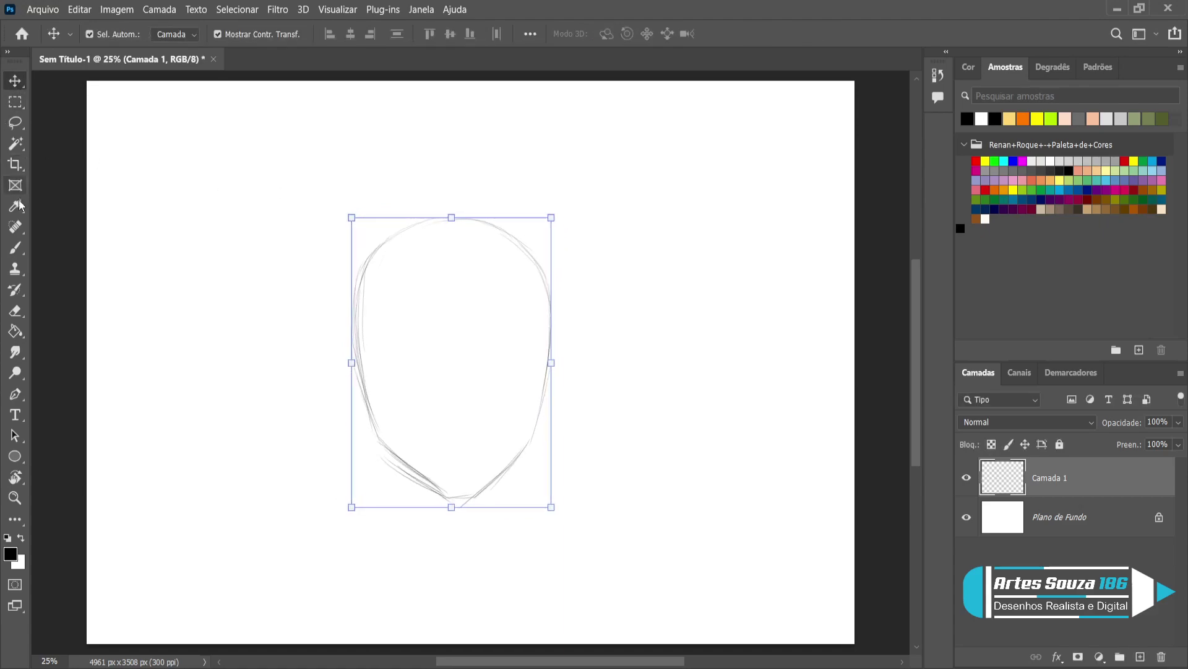
Reinforce the jawline with the Brush and sketch a wide V-shaped brow line across the face
left_click(15, 247)
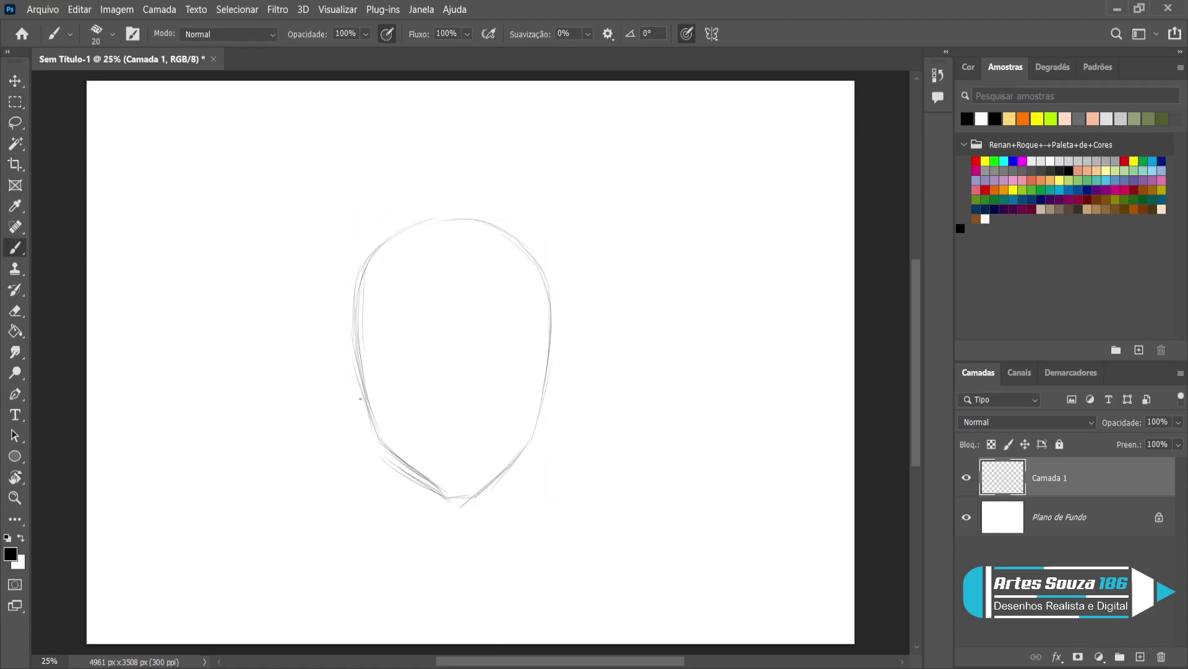
mouse_move(369, 410)
left_mouse_down()
mouse_move(398, 458)
mouse_move(382, 446)
mouse_move(463, 505)
left_mouse_up()
mouse_move(368, 351)
left_mouse_down()
mouse_move(455, 386)
mouse_move(532, 348)
mouse_move(507, 372)
left_mouse_up()
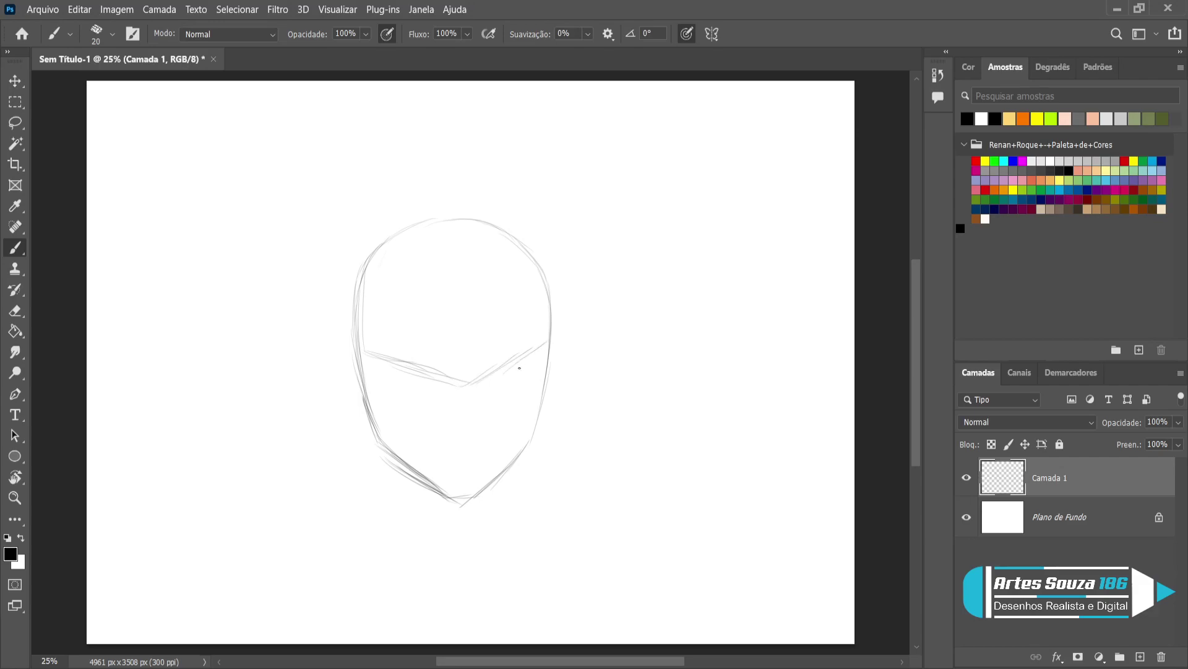
left_click_drag(376, 361, 431, 375)
Sketch angular ears on both sides of the head and reinforce the jaw and brow lines
mouse_move(350, 344)
left_mouse_down()
mouse_move(323, 380)
mouse_move(341, 429)
mouse_move(332, 412)
mouse_move(374, 427)
left_mouse_up()
mouse_move(552, 337)
left_mouse_down()
mouse_move(593, 373)
mouse_move(585, 363)
mouse_move(582, 415)
mouse_move(585, 393)
mouse_move(536, 429)
mouse_move(544, 399)
mouse_move(519, 451)
mouse_move(534, 444)
mouse_move(496, 492)
left_mouse_up()
left_click_drag(531, 448, 482, 500)
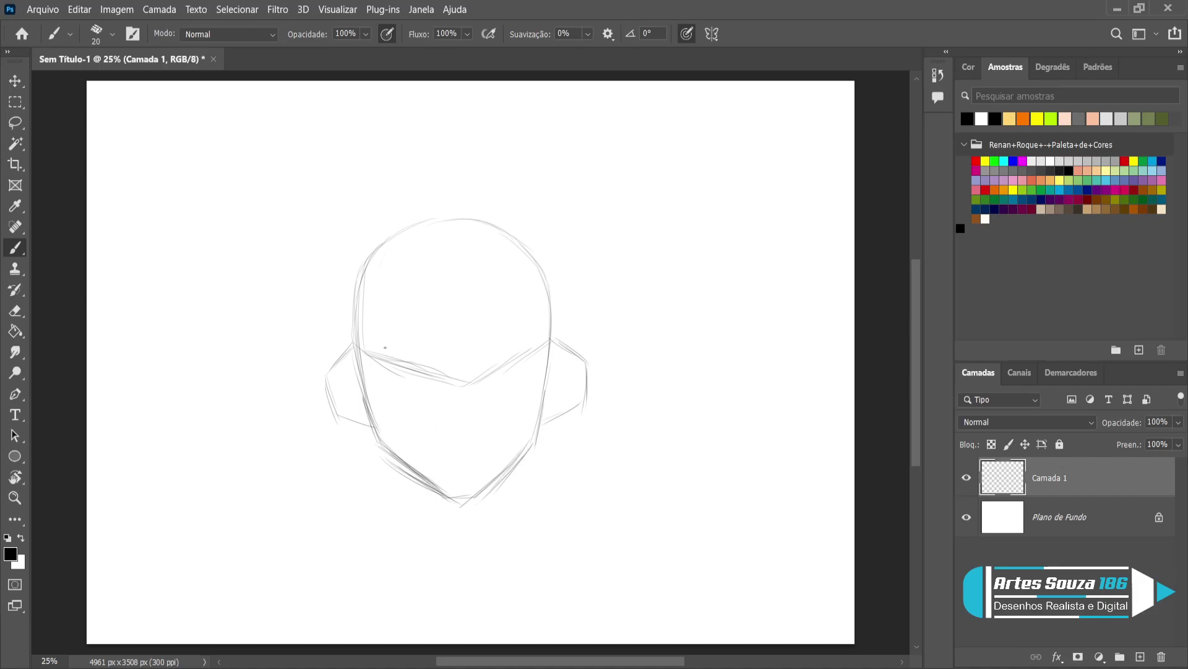
left_click_drag(357, 349, 418, 369)
Sketch a V shape on the forehead and a tall antenna rising from it that curls over at the tip
left_click_drag(409, 229, 459, 303)
left_click_drag(493, 228, 464, 297)
left_click_drag(408, 236, 451, 298)
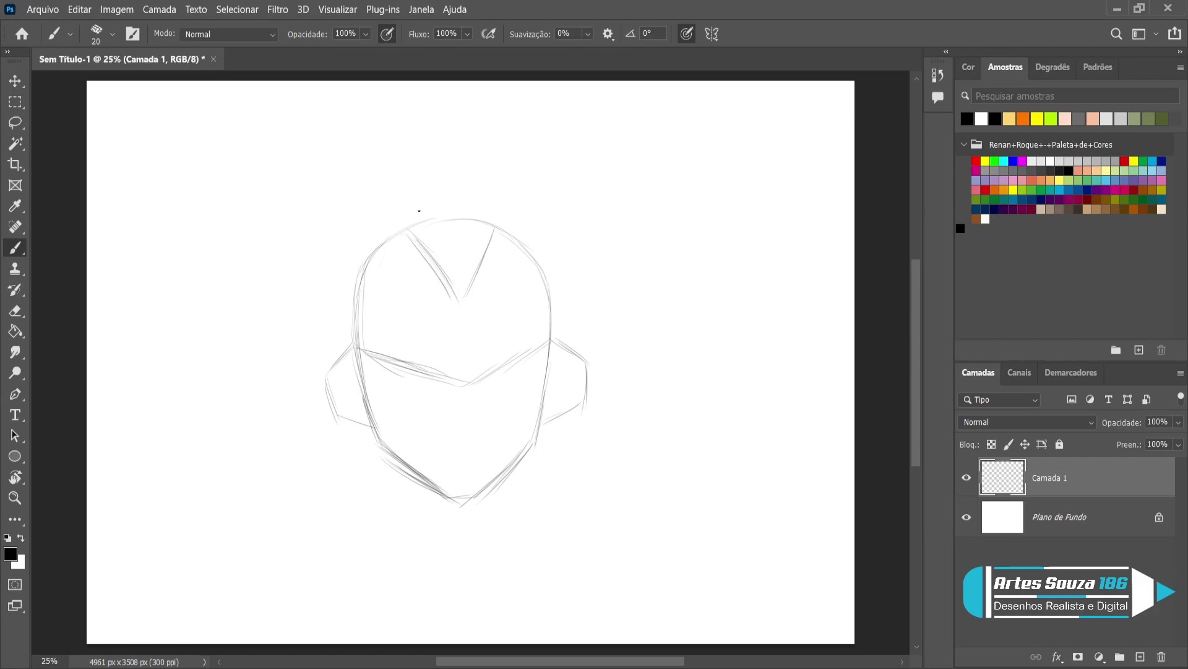
left_click_drag(406, 231, 413, 166)
mouse_move(418, 168)
left_mouse_down()
mouse_move(464, 77)
mouse_move(458, 108)
mouse_move(448, 103)
mouse_move(495, 86)
mouse_move(485, 89)
mouse_move(520, 94)
mouse_move(511, 91)
mouse_move(555, 134)
mouse_move(543, 109)
mouse_move(555, 178)
mouse_move(540, 183)
mouse_move(534, 134)
mouse_move(509, 109)
mouse_move(495, 124)
mouse_move(498, 111)
mouse_move(488, 153)
mouse_move(505, 218)
mouse_move(486, 162)
mouse_move(488, 251)
left_mouse_up()
left_click_drag(419, 146, 411, 217)
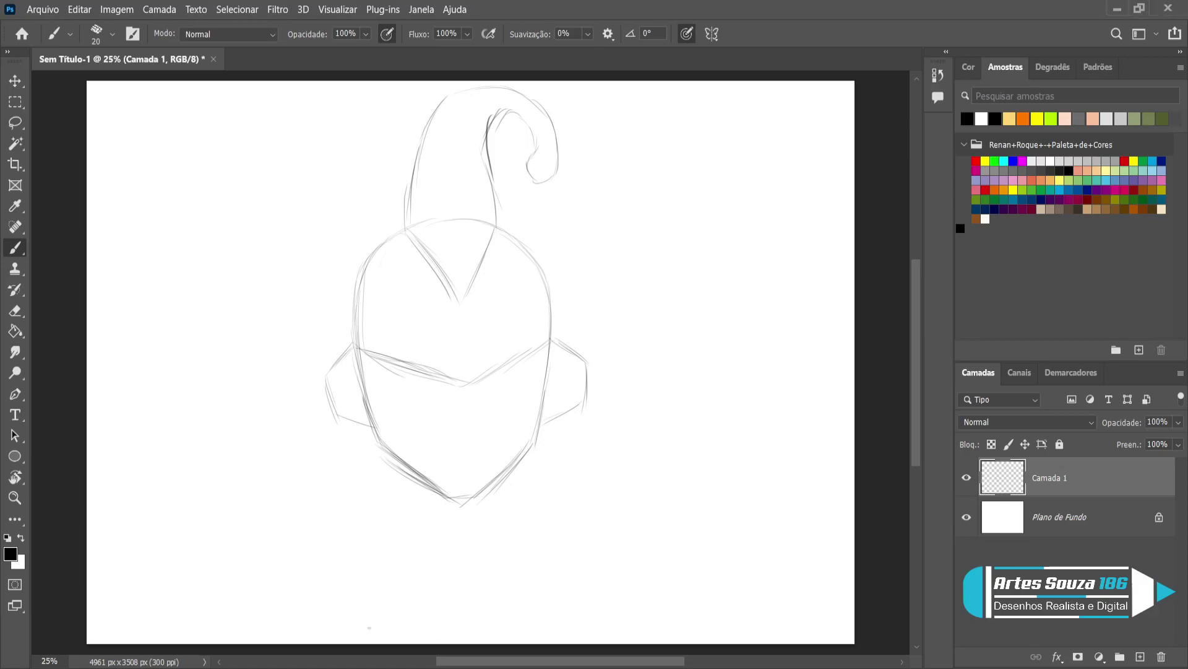
Darken the jaw and chin contour and sketch both outer sides of the neck
mouse_move(378, 445)
left_mouse_down()
mouse_move(449, 496)
mouse_move(477, 496)
left_mouse_up()
left_click_drag(387, 457, 421, 482)
left_click_drag(536, 441, 493, 487)
mouse_move(394, 492)
left_mouse_down()
mouse_move(390, 461)
mouse_move(398, 517)
left_mouse_up()
left_click_drag(527, 453, 521, 531)
left_click_drag(392, 458, 403, 522)
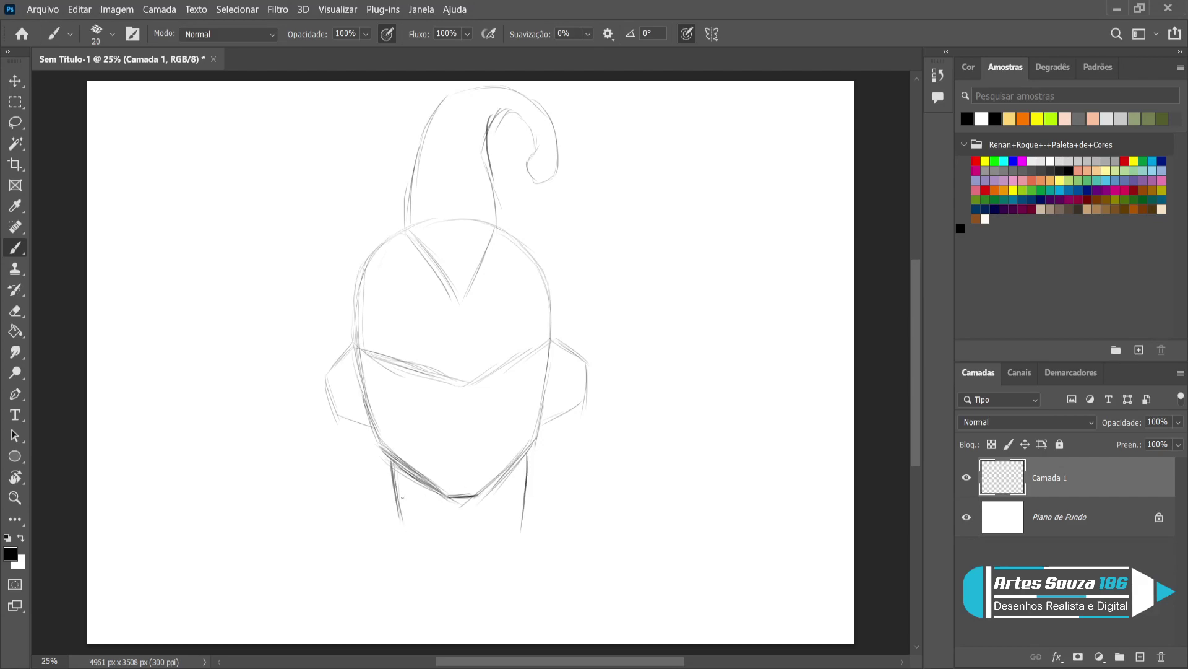
Refine both ears with short lines along their outer edges and where they join the head
left_click_drag(333, 378, 344, 408)
left_click_drag(578, 372, 579, 395)
left_click_drag(551, 332, 556, 365)
left_click_drag(350, 339, 370, 425)
mouse_move(345, 344)
left_mouse_down()
mouse_move(330, 370)
mouse_move(347, 339)
left_mouse_up()
Sketch the V-shaped neck muscles, the short lines at the neck's base and the curved collarbones
left_click_drag(422, 486, 454, 548)
left_click_drag(495, 485, 467, 564)
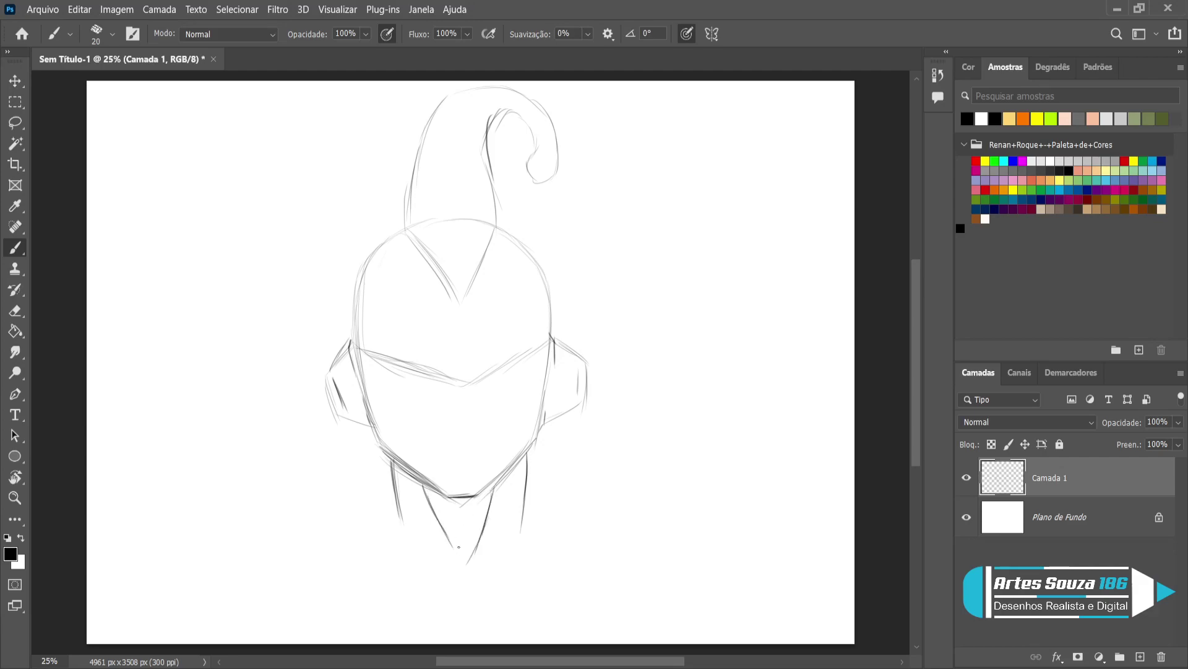
left_click_drag(434, 526, 462, 565)
left_click_drag(429, 570, 420, 530)
left_click_drag(502, 568, 499, 532)
mouse_move(335, 596)
left_mouse_down()
mouse_move(463, 570)
mouse_move(582, 590)
left_mouse_up()
left_click_drag(396, 579, 328, 595)
left_click_drag(437, 570, 520, 574)
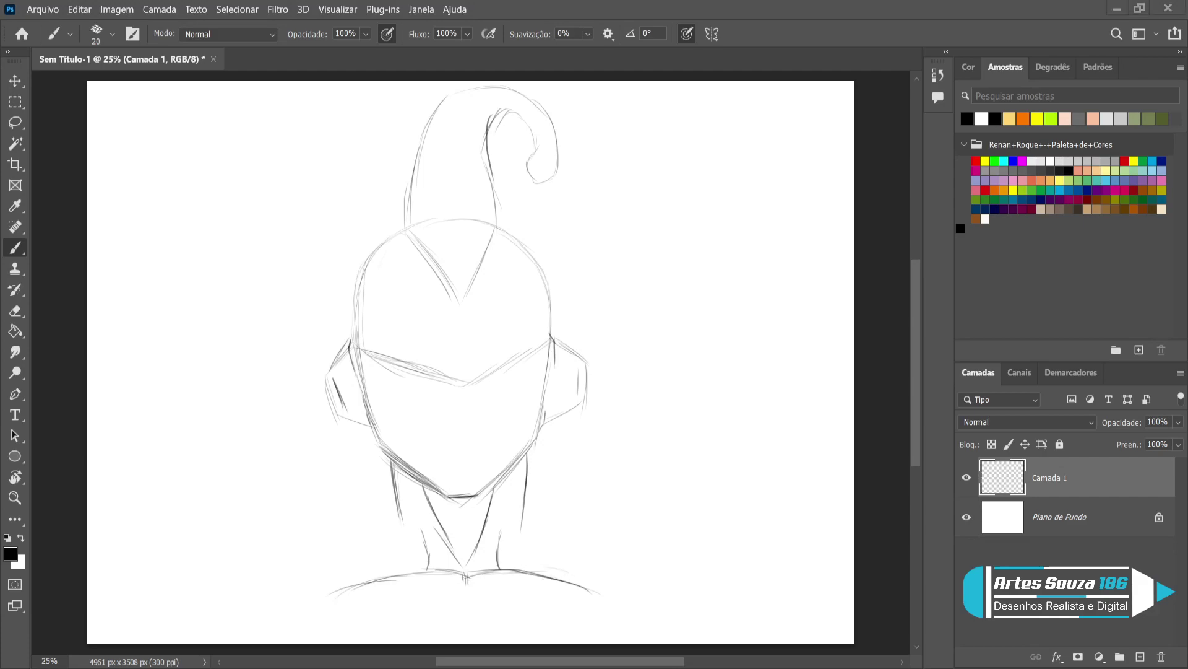
Sketch the sloping trapezius muscles and rounded shoulders down to the canvas's lower edge
mouse_move(393, 498)
left_mouse_down()
mouse_move(354, 526)
mouse_move(330, 574)
mouse_move(295, 588)
left_mouse_up()
mouse_move(528, 486)
left_mouse_down()
mouse_move(578, 519)
mouse_move(601, 585)
mouse_move(650, 594)
left_mouse_up()
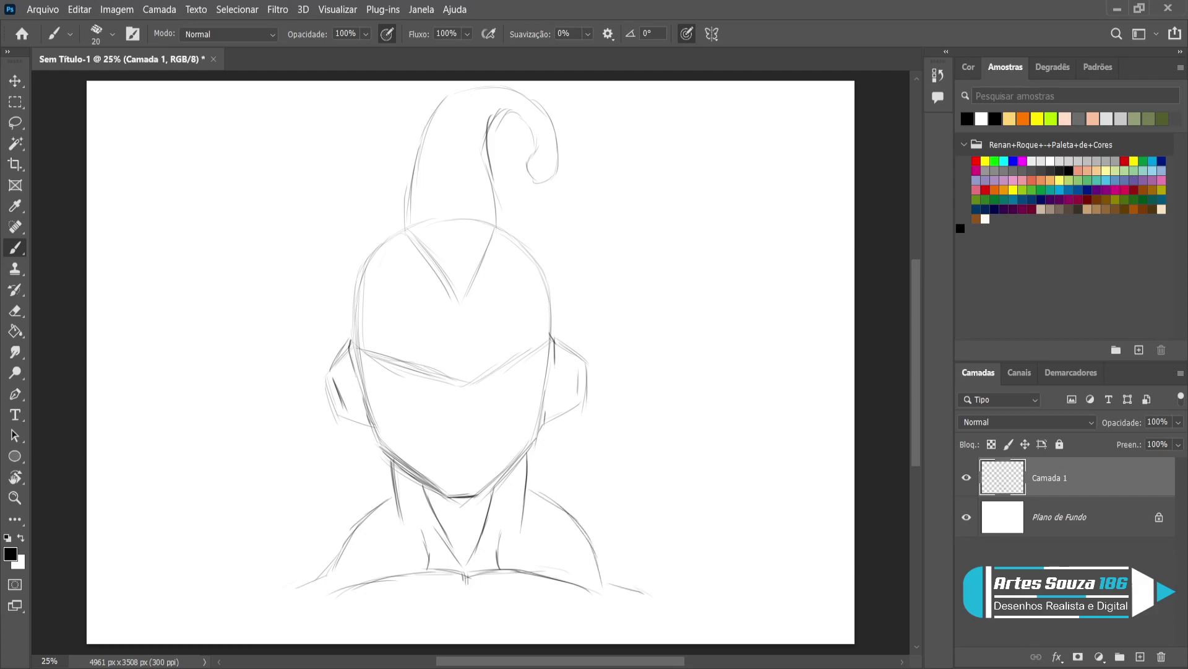
mouse_move(316, 579)
left_mouse_down()
mouse_move(229, 618)
mouse_move(209, 644)
left_mouse_up()
mouse_move(597, 548)
left_mouse_down()
mouse_move(609, 581)
mouse_move(680, 606)
mouse_move(705, 640)
left_mouse_up()
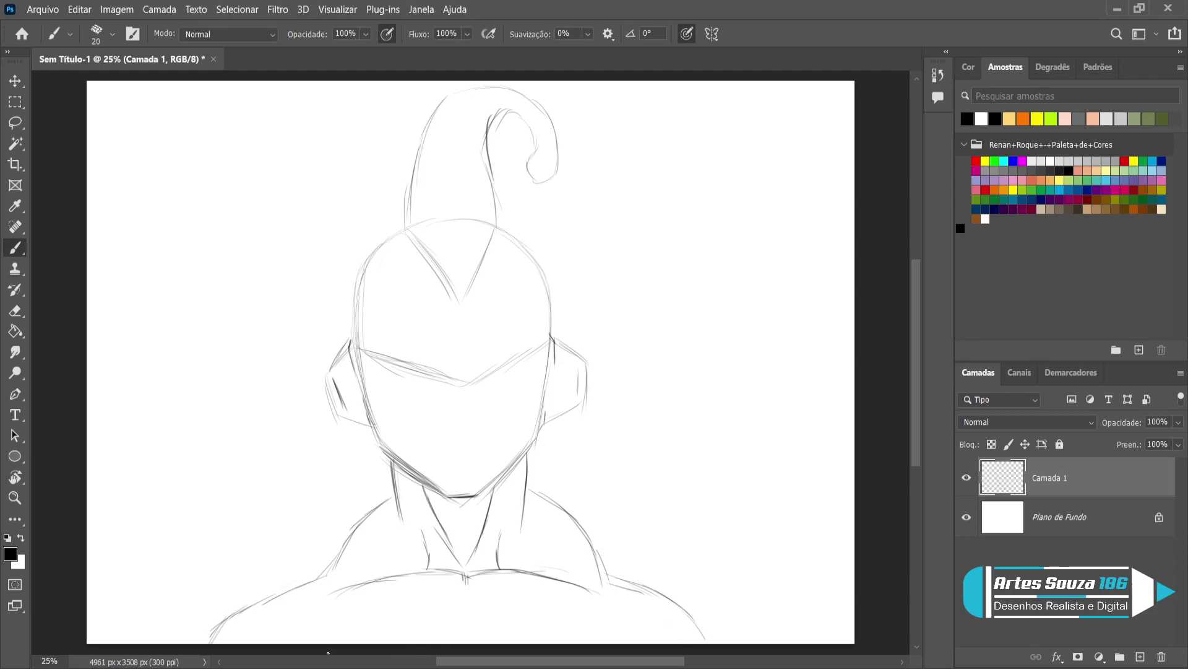
Add armpit marks, three small oval pores on each side of the chest and three on each side of the forehead
left_click_drag(631, 640, 633, 633)
mouse_move(410, 593)
left_mouse_down()
mouse_move(429, 586)
mouse_move(324, 614)
left_mouse_up()
left_click_drag(508, 586, 597, 613)
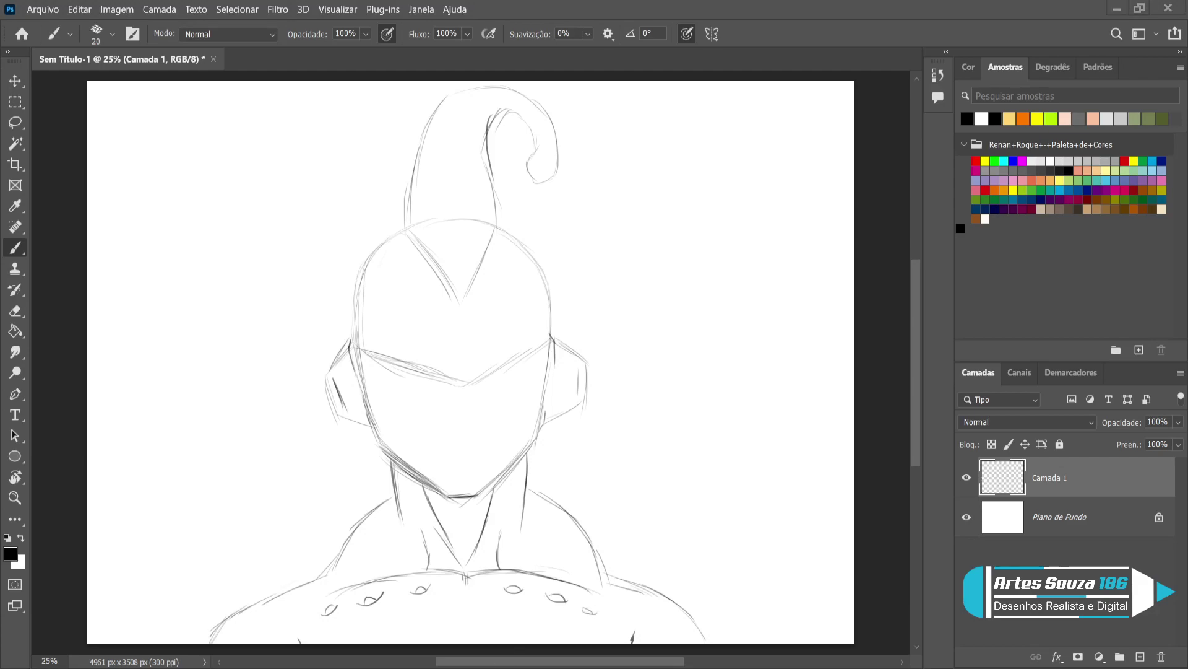
mouse_move(381, 311)
left_mouse_down()
mouse_move(390, 301)
mouse_move(373, 299)
mouse_move(368, 277)
left_mouse_up()
mouse_move(510, 295)
left_mouse_down()
mouse_move(517, 304)
mouse_move(526, 271)
left_mouse_up()
Reinforce the trapezius slope and the outer contours of both shoulders
left_click_drag(358, 522, 314, 575)
mouse_move(308, 580)
left_mouse_down()
mouse_move(258, 591)
mouse_move(208, 644)
left_mouse_up()
left_click_drag(660, 599, 718, 644)
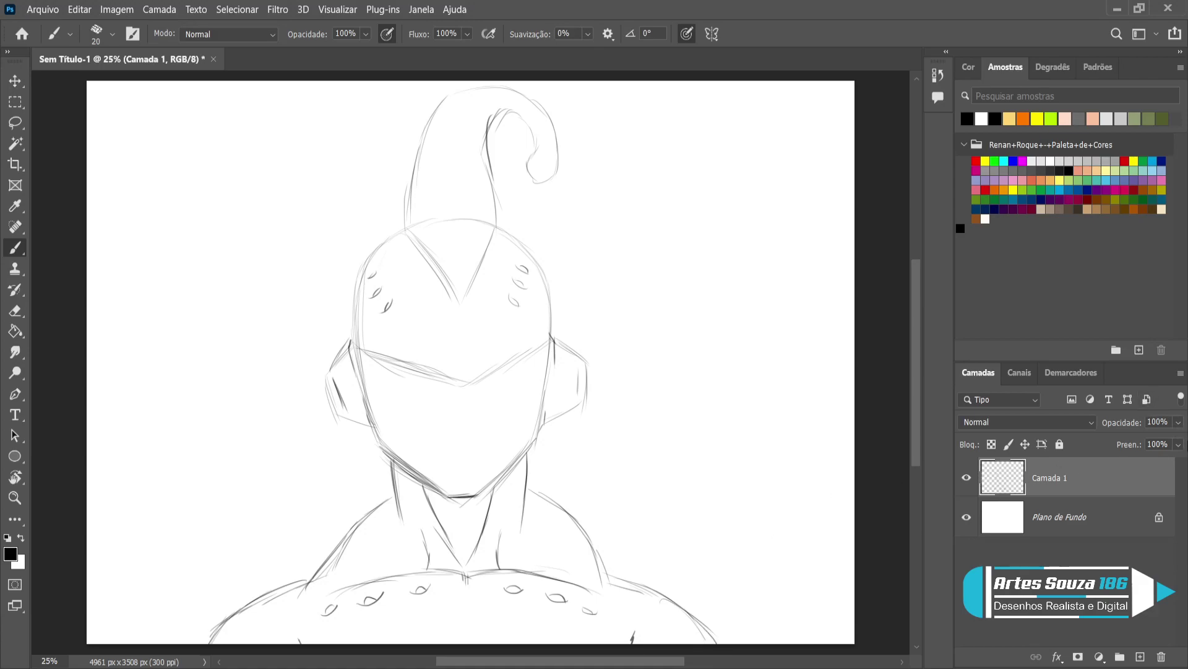
Reduce the sketch layer's fill to 41% and add a new layer above it for the refined lines
type("51")
key("Return")
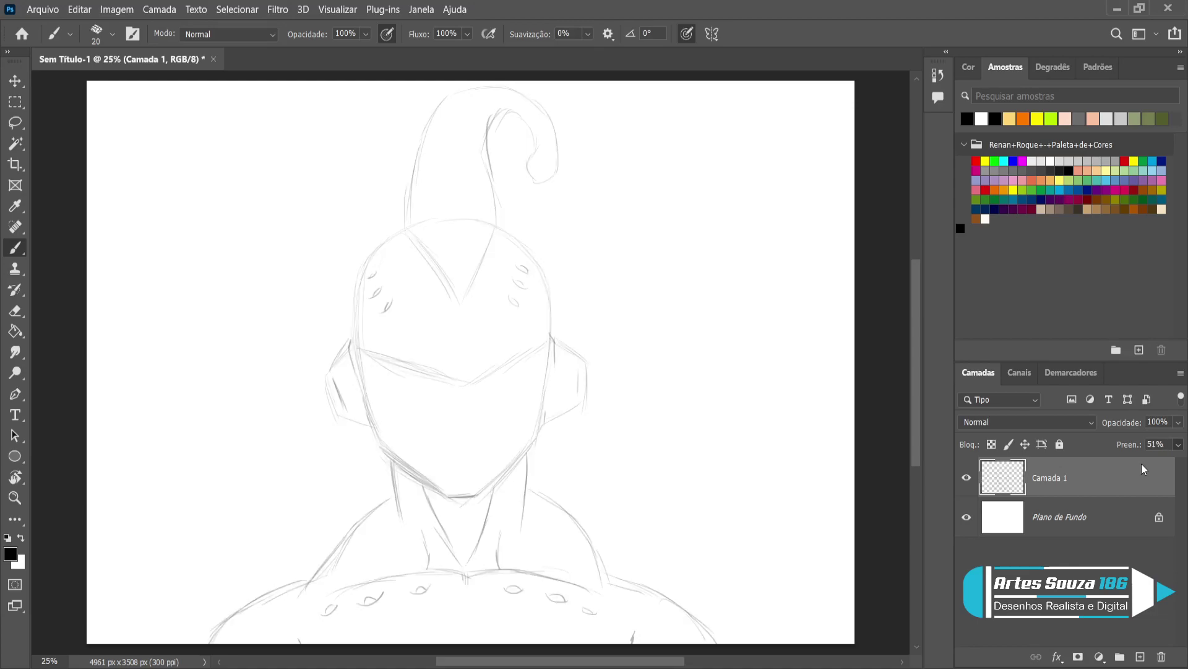
type("41")
key("Return")
key("i")
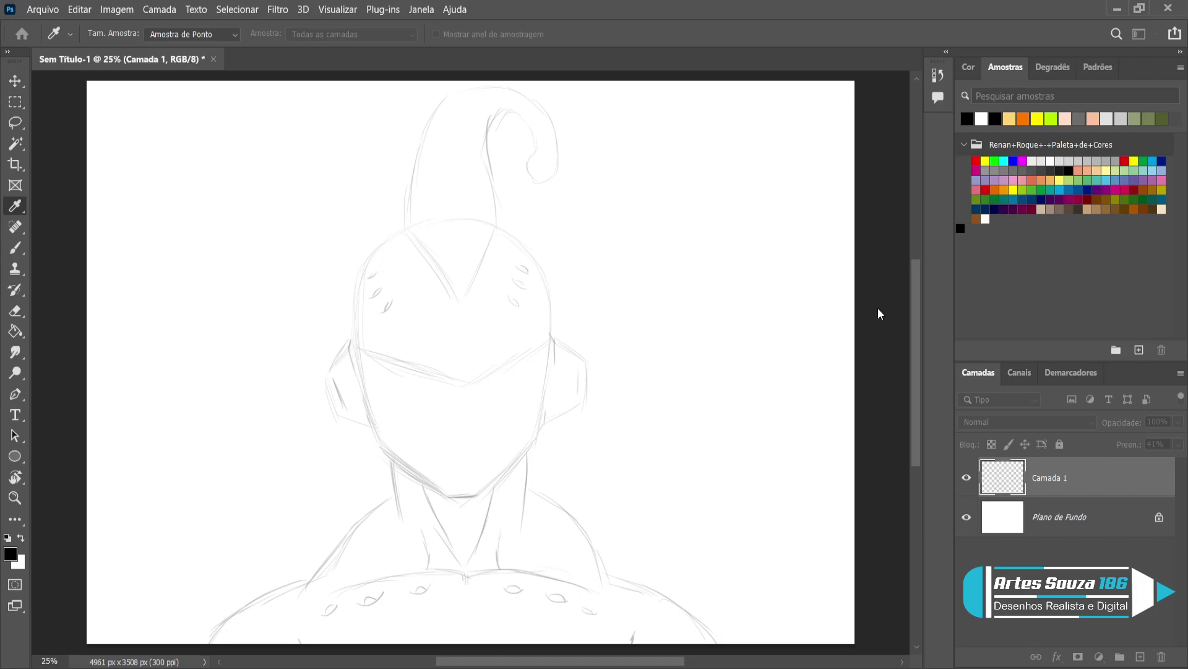
key("b")
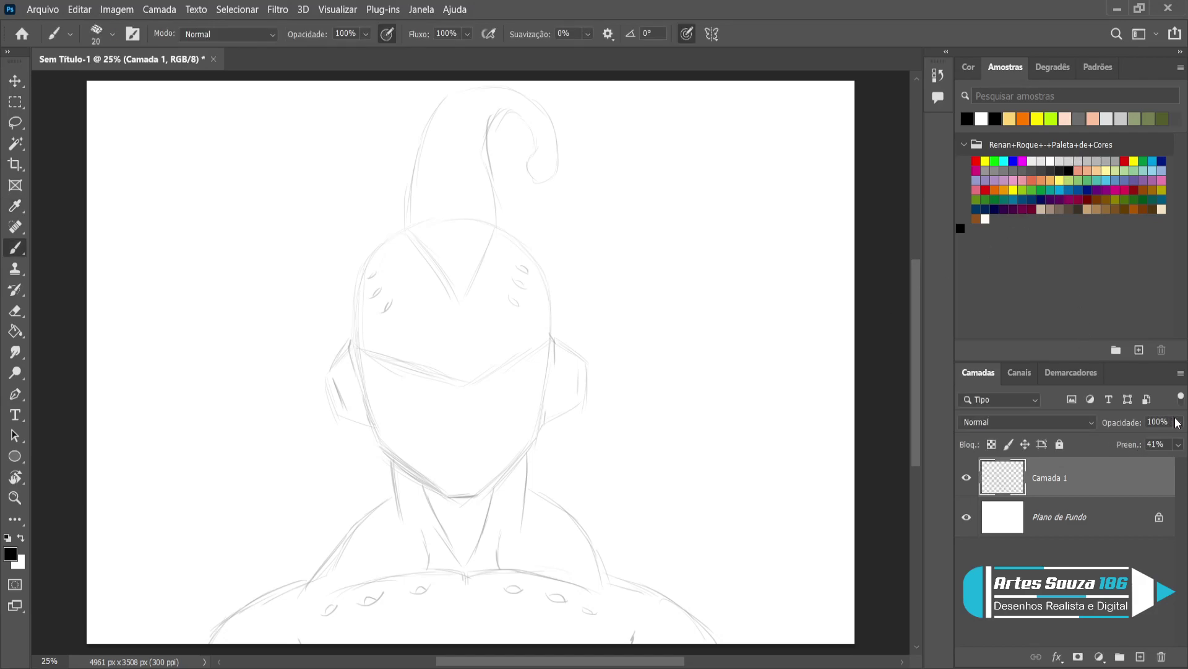
mouse_move(1178, 421)
left_mouse_down()
mouse_move(1148, 439)
mouse_move(1186, 444)
left_mouse_up()
left_click(1139, 656)
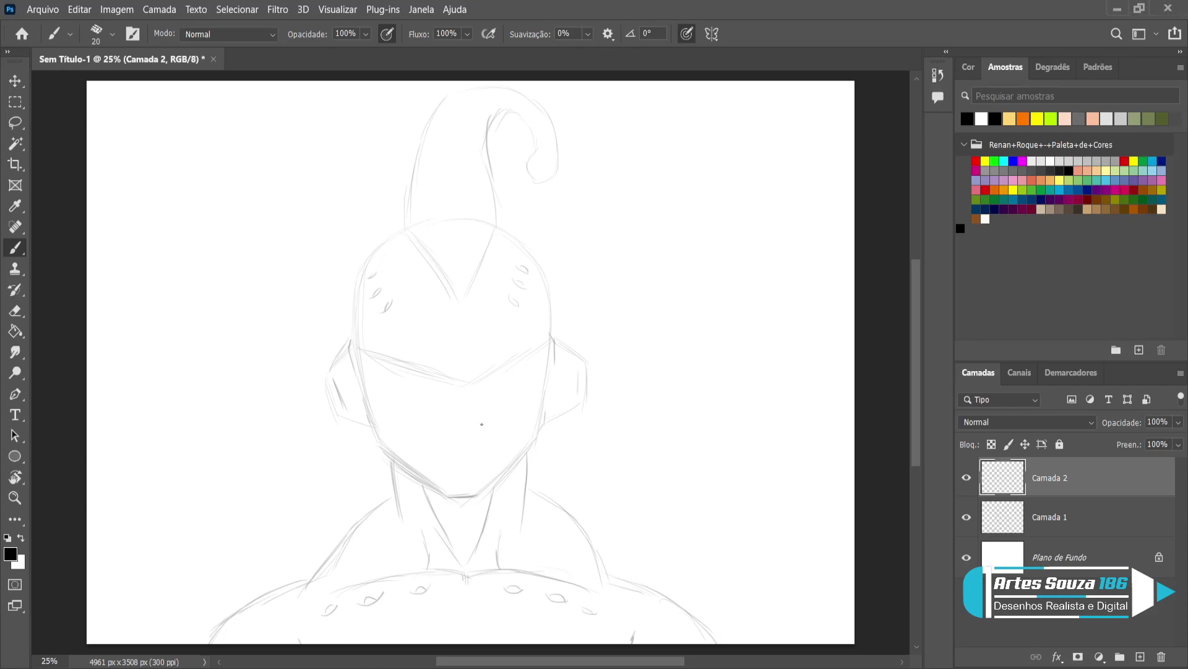
left_click_drag(447, 369, 462, 372)
key("ctrl+z")
key("ctrl+z")
Draw the frown creases between the eyes and the angry brow contours on the new layer
left_click_drag(449, 368, 456, 379)
mouse_move(463, 376)
left_mouse_down()
mouse_move(470, 364)
mouse_move(462, 387)
left_mouse_up()
mouse_move(480, 386)
left_mouse_down()
mouse_move(505, 365)
mouse_move(542, 360)
mouse_move(534, 331)
left_mouse_up()
mouse_move(448, 390)
left_mouse_down()
mouse_move(358, 352)
mouse_move(369, 340)
left_mouse_up()
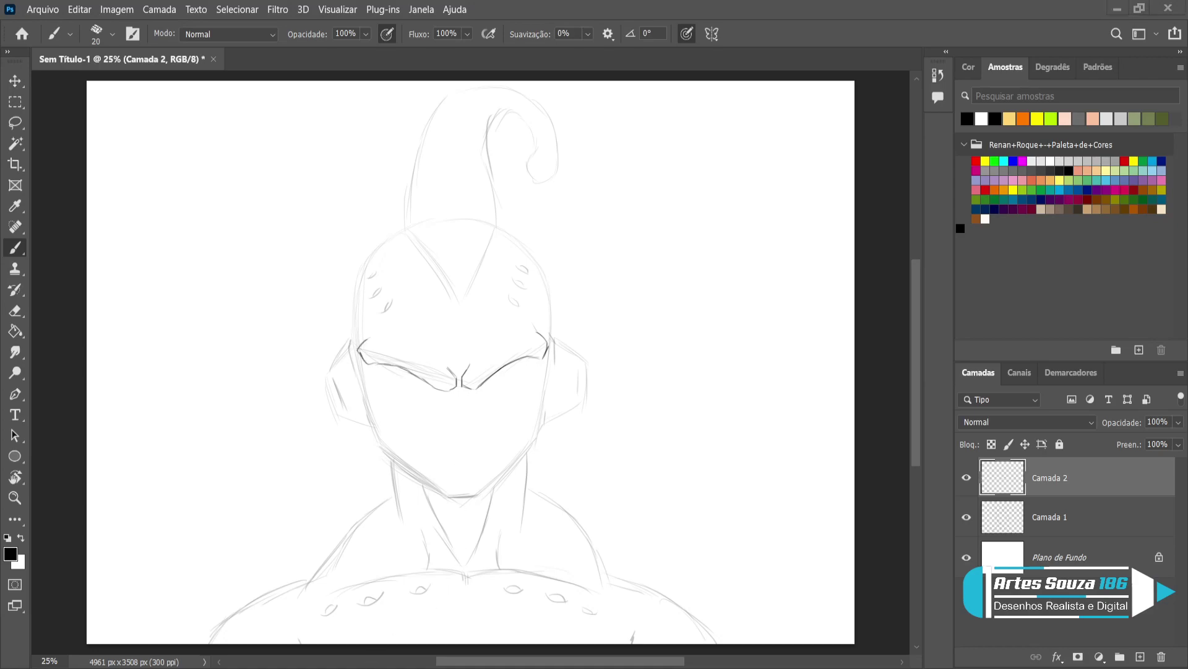
Draw the two nostrils, a smirking mouth and a short crease beneath it
left_click_drag(438, 413, 445, 415)
left_click_drag(442, 439, 495, 428)
left_click_drag(453, 456, 468, 456)
Outline both narrow eyes with creases beneath them and trace the jaw and chin with darker lines
left_click_drag(536, 359, 527, 380)
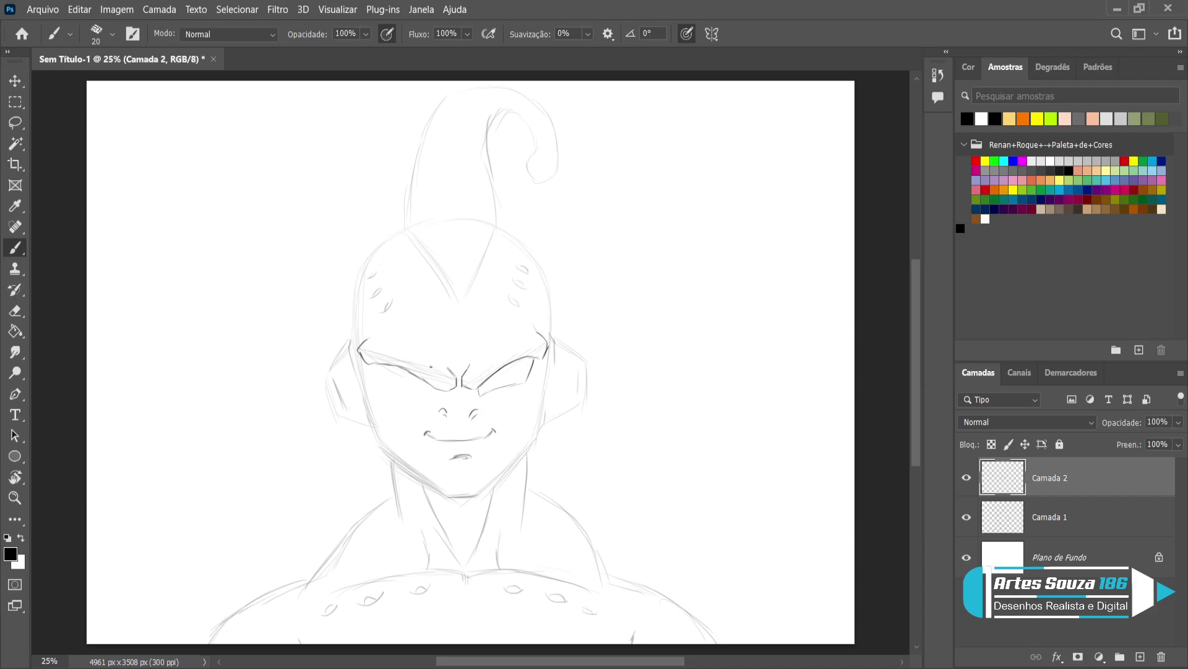
mouse_move(376, 365)
left_mouse_down()
mouse_move(386, 382)
mouse_move(436, 391)
left_mouse_up()
mouse_move(375, 427)
left_mouse_down()
mouse_move(386, 452)
mouse_move(453, 496)
left_mouse_up()
mouse_move(522, 455)
left_mouse_down()
mouse_move(539, 433)
mouse_move(481, 499)
mouse_move(463, 497)
mouse_move(473, 501)
left_mouse_up()
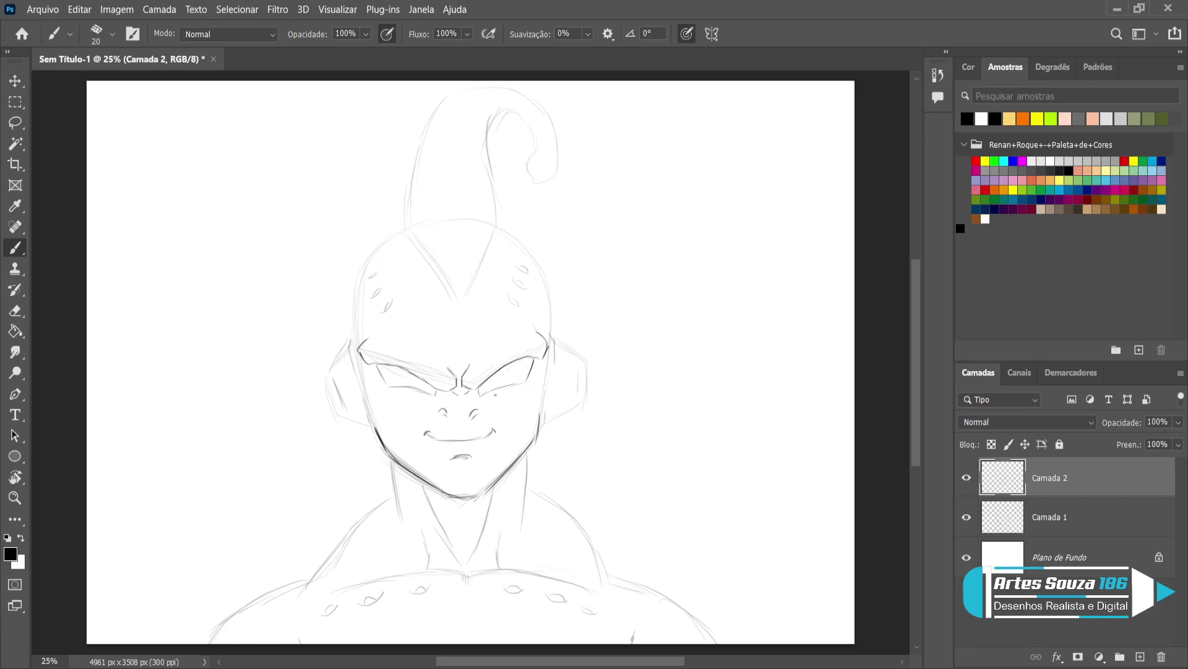
left_click_drag(512, 390, 527, 388)
mouse_move(353, 339)
left_mouse_down()
mouse_move(361, 264)
mouse_move(359, 280)
mouse_move(396, 230)
left_mouse_up()
key("ctrl+z")
key("ctrl+z")
key("ctrl+z")
Trace both sides of the rounded skull from the antenna's base down to the ears
left_click_drag(364, 271, 406, 227)
left_click_drag(499, 225, 526, 237)
mouse_move(499, 225)
left_mouse_down()
mouse_move(538, 264)
mouse_move(520, 241)
mouse_move(553, 336)
left_mouse_up()
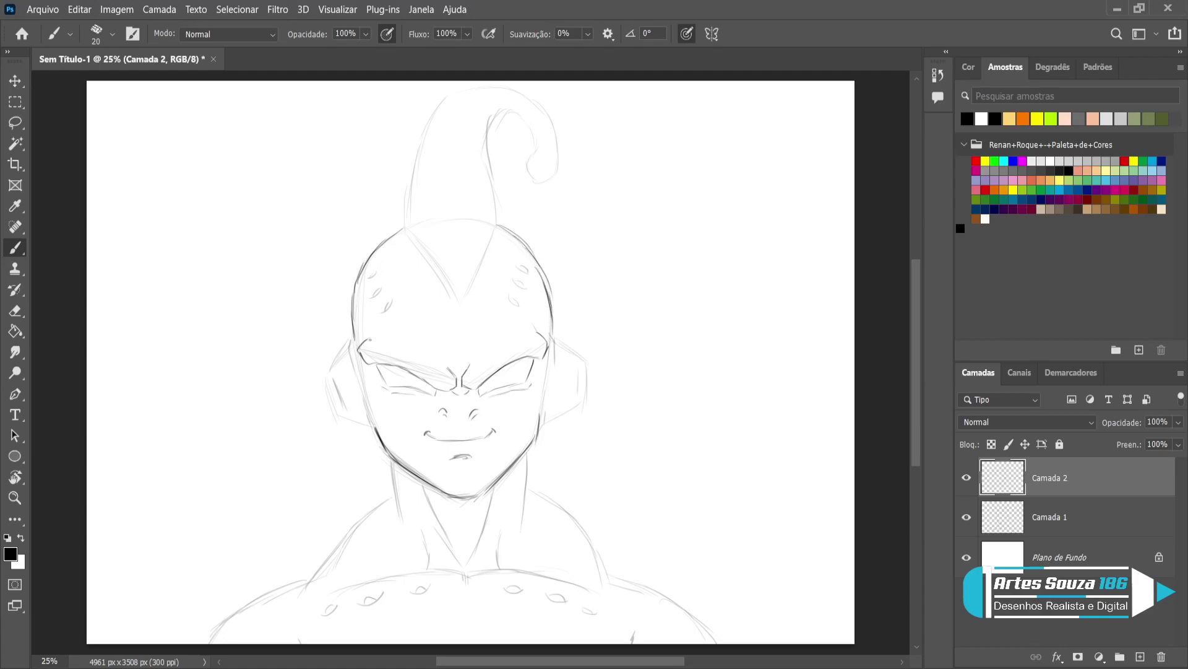
Trace both angular ears with darker lines over the rough sketch
left_click_drag(356, 338, 349, 359)
left_click_drag(364, 409, 369, 425)
mouse_move(351, 344)
left_mouse_down()
mouse_move(355, 371)
mouse_move(334, 352)
mouse_move(346, 344)
mouse_move(330, 368)
mouse_move(360, 421)
left_mouse_up()
left_click_drag(556, 331, 552, 356)
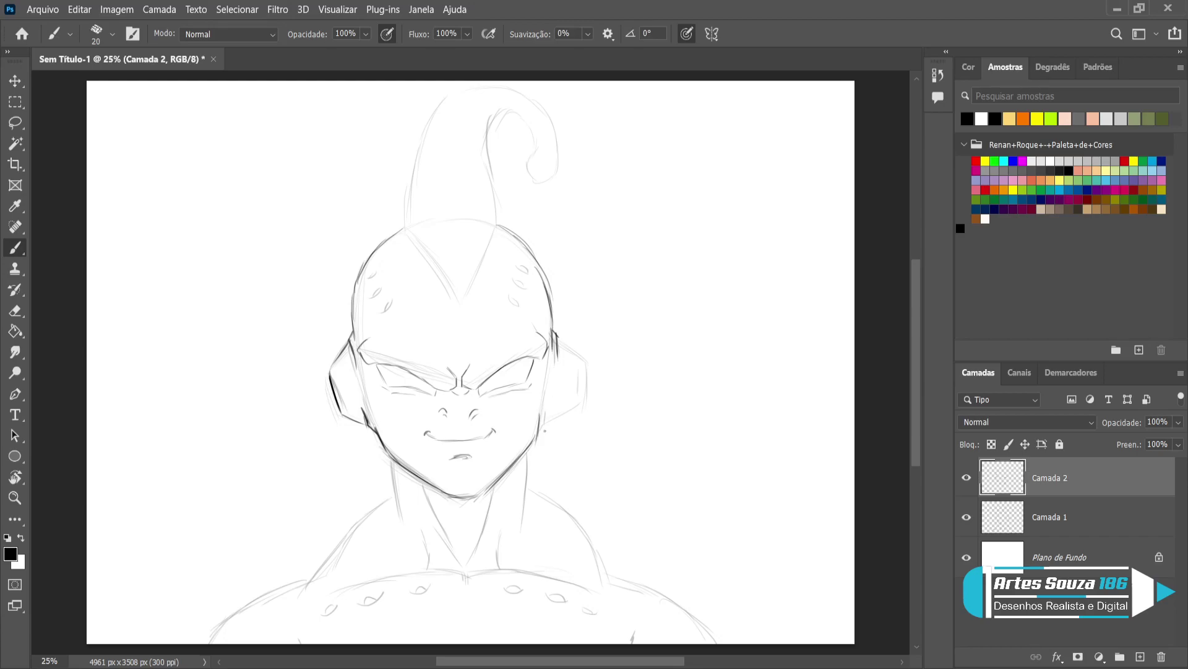
mouse_move(544, 429)
left_mouse_down()
mouse_move(547, 412)
mouse_move(546, 424)
left_mouse_up()
mouse_move(556, 335)
left_mouse_down()
mouse_move(581, 359)
mouse_move(580, 398)
mouse_move(549, 427)
mouse_move(573, 400)
left_mouse_up()
Trace the neck's outer sides and V-shaped muscles, and add short muscle lines inside the neck
left_click_drag(393, 457, 400, 526)
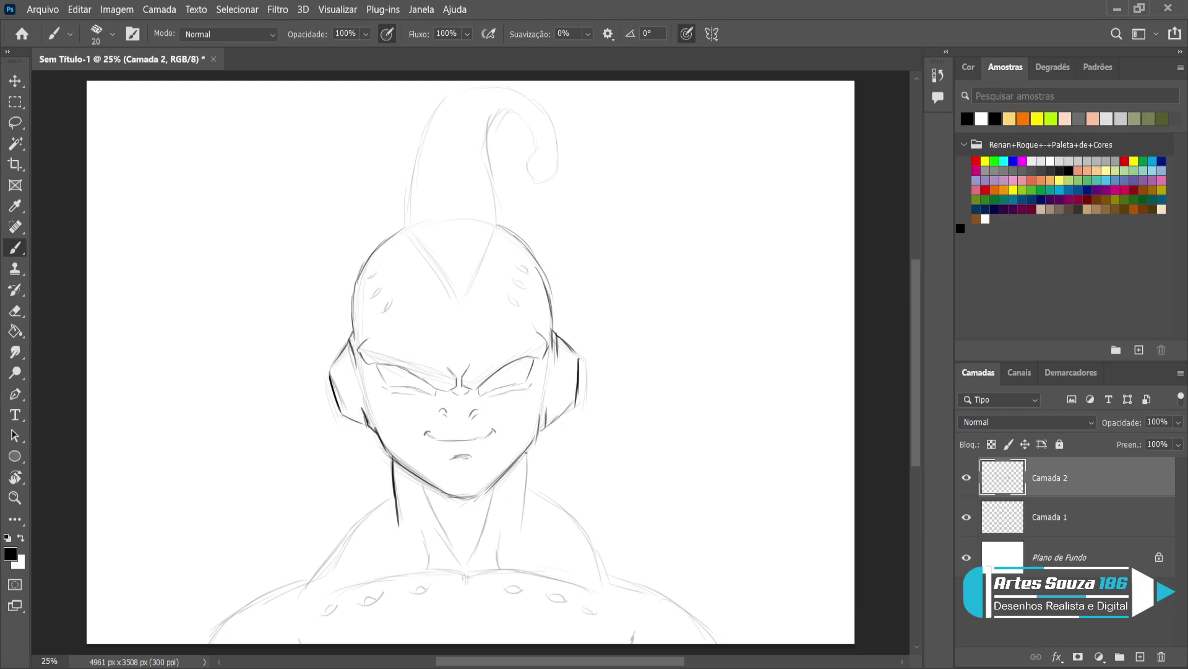
left_click_drag(527, 454, 528, 531)
left_click_drag(423, 480, 466, 575)
left_click_drag(499, 480, 476, 573)
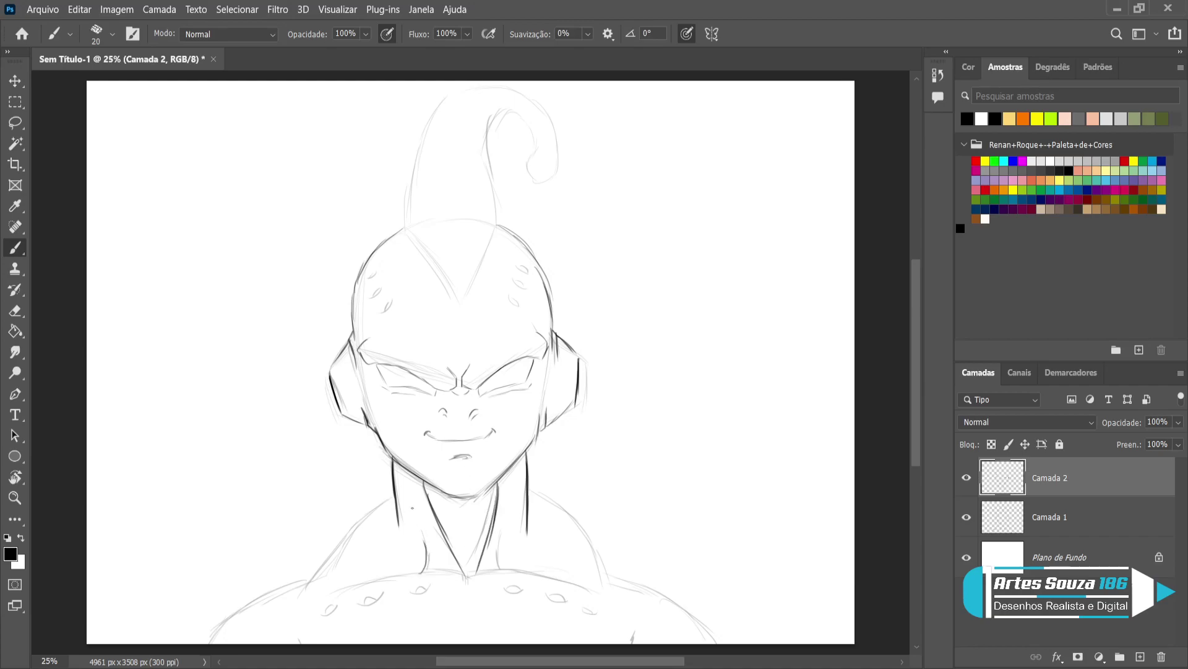
left_click_drag(515, 568, 506, 542)
left_click_drag(515, 476, 517, 507)
Draw the vertical center line of the chest and trace the collarbone curves on both sides
left_click_drag(467, 593, 468, 644)
key("ctrl+z")
left_click_drag(466, 581, 469, 644)
mouse_move(468, 579)
left_mouse_down()
mouse_move(500, 567)
mouse_move(595, 585)
mouse_move(579, 582)
left_mouse_up()
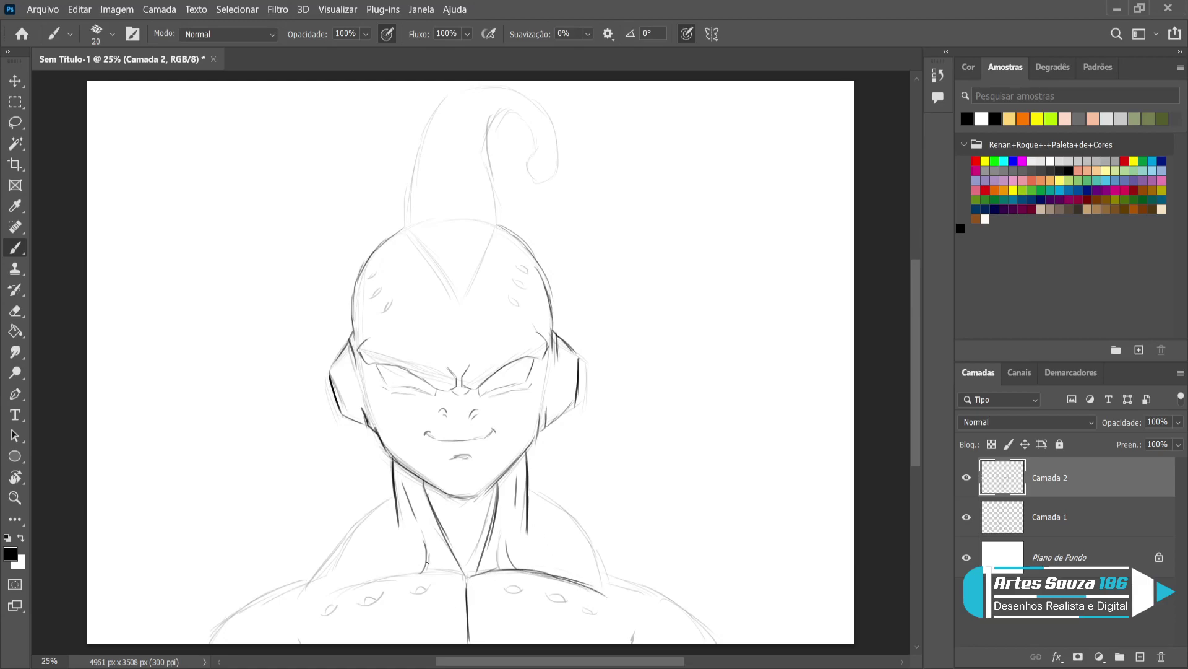
mouse_move(464, 575)
left_mouse_down()
mouse_move(362, 579)
mouse_move(336, 594)
left_mouse_up()
Trace the trapezius and shoulder contours on both sides down to the canvas's lower edge
left_click_drag(395, 494, 350, 534)
mouse_move(323, 574)
left_mouse_down()
mouse_move(258, 598)
mouse_move(223, 643)
left_mouse_up()
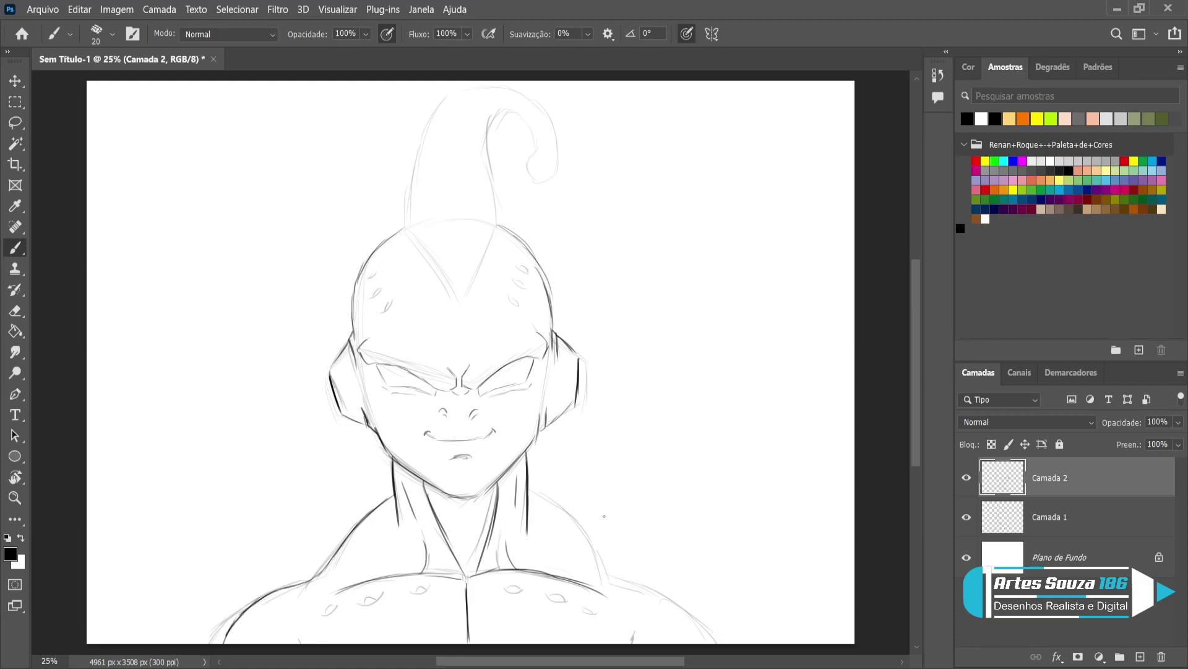
mouse_move(534, 492)
left_mouse_down()
mouse_move(582, 525)
mouse_move(616, 579)
mouse_move(702, 616)
mouse_move(715, 644)
left_mouse_up()
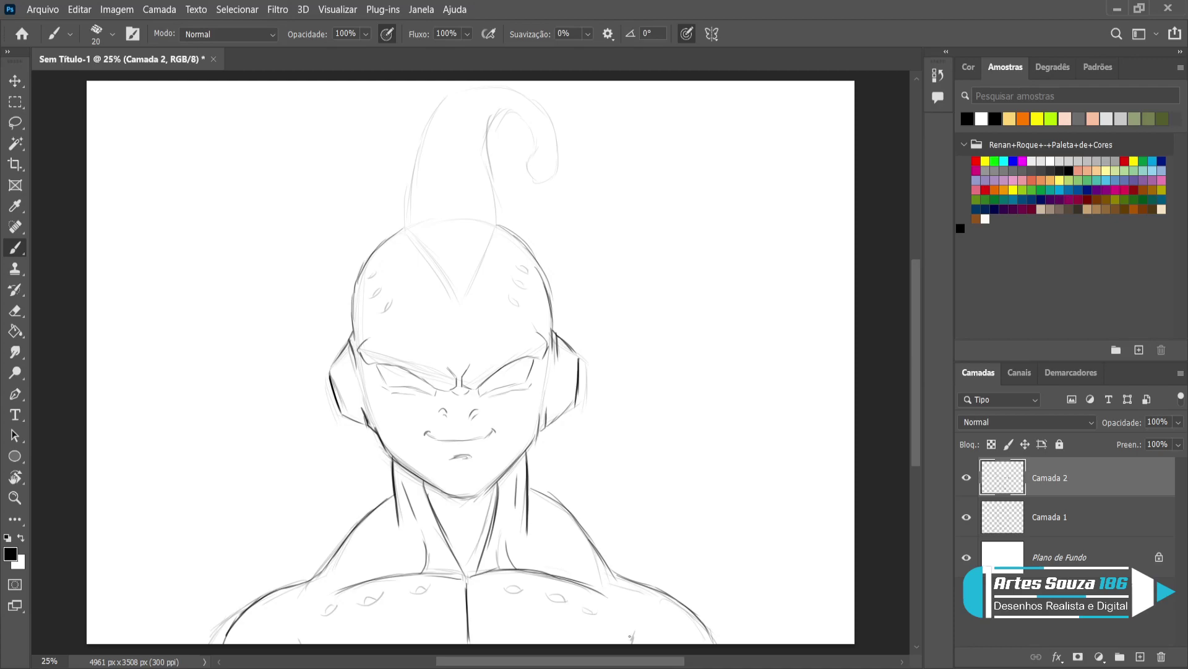
Trace the armpit marks and the six oval pores on the chest
left_click_drag(296, 633, 301, 647)
left_click_drag(432, 582, 324, 612)
left_click_drag(523, 590, 505, 595)
left_click_drag(599, 615, 583, 607)
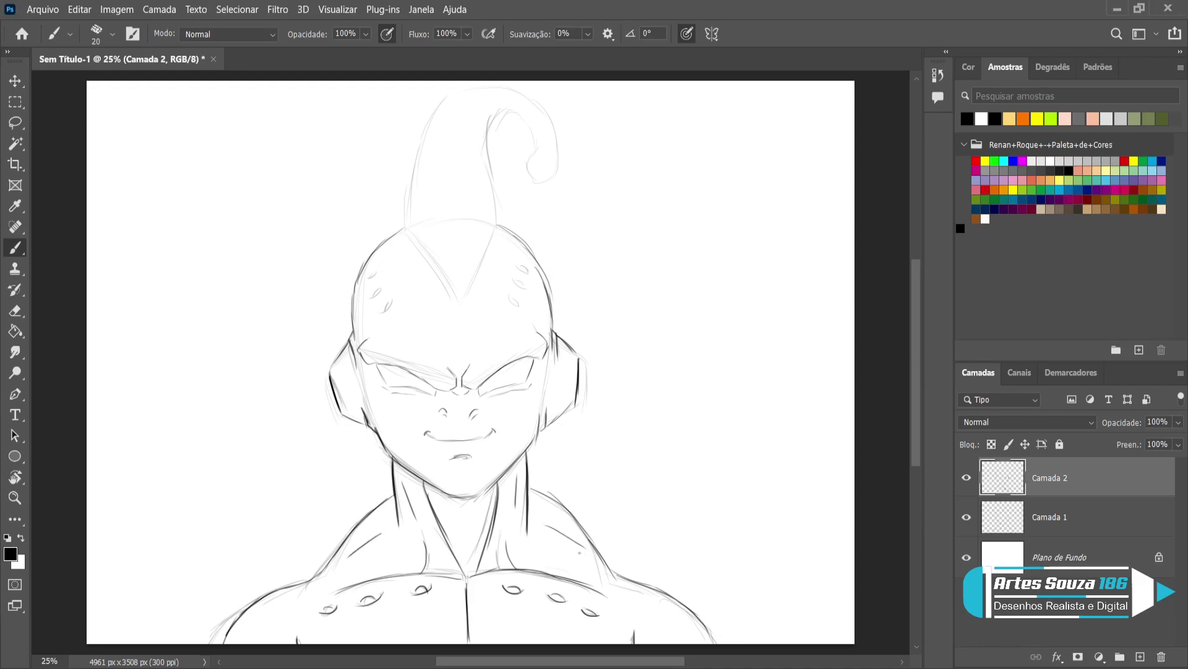
Add a shoulder muscle line, two creases above the brows and three pores on the forehead's right side
left_click_drag(636, 600, 646, 622)
mouse_move(418, 334)
left_mouse_down()
mouse_move(433, 348)
mouse_move(481, 341)
left_mouse_up()
mouse_move(510, 295)
left_mouse_down()
mouse_move(518, 304)
mouse_move(527, 268)
left_mouse_up()
mouse_move(394, 303)
left_mouse_down()
mouse_move(383, 310)
mouse_move(368, 276)
left_mouse_up()
key("ctrl+z")
key("ctrl+z")
key("ctrl+z")
Draw the three pores on the forehead's left side and trace the forehead V and curled antenna
mouse_move(379, 287)
left_mouse_down()
mouse_move(372, 297)
mouse_move(372, 272)
left_mouse_up()
left_click_drag(409, 223, 452, 295)
left_click_drag(404, 222, 413, 255)
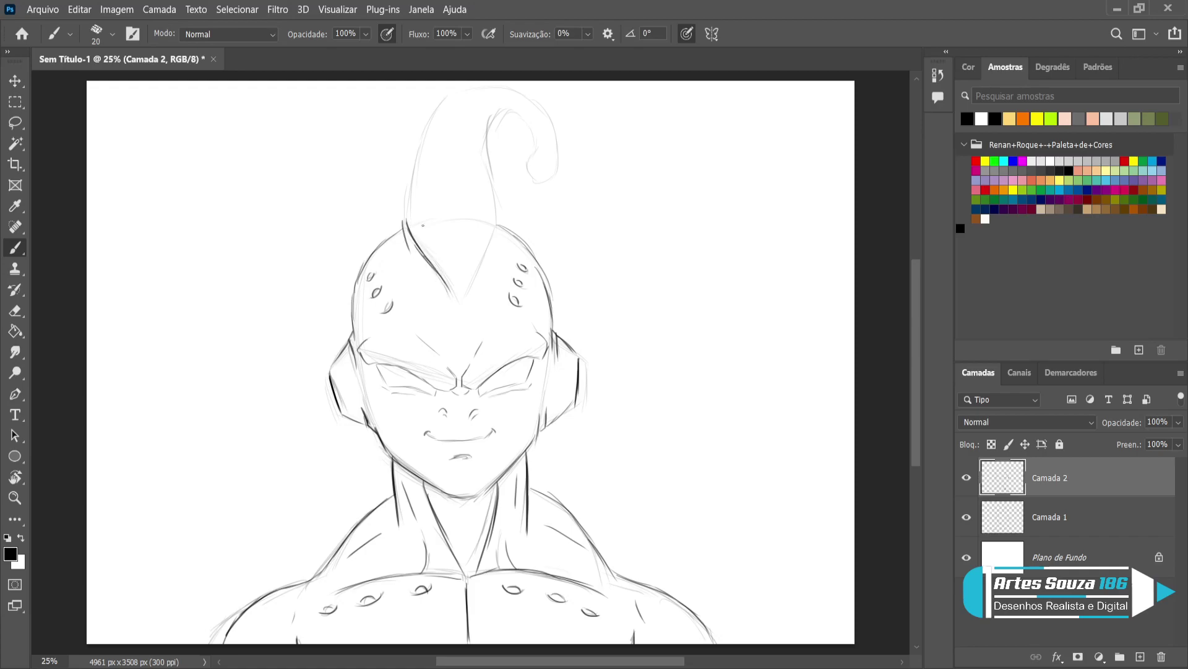
mouse_move(495, 221)
left_mouse_down()
mouse_move(481, 274)
mouse_move(499, 224)
left_mouse_up()
mouse_move(407, 197)
left_mouse_down()
mouse_move(406, 218)
mouse_move(410, 153)
mouse_move(429, 109)
mouse_move(475, 81)
mouse_move(495, 84)
mouse_move(464, 88)
mouse_move(529, 87)
mouse_move(563, 149)
mouse_move(558, 168)
mouse_move(534, 177)
mouse_move(536, 127)
mouse_move(511, 109)
mouse_move(493, 118)
mouse_move(498, 237)
left_mouse_up()
left_click_drag(406, 197, 411, 256)
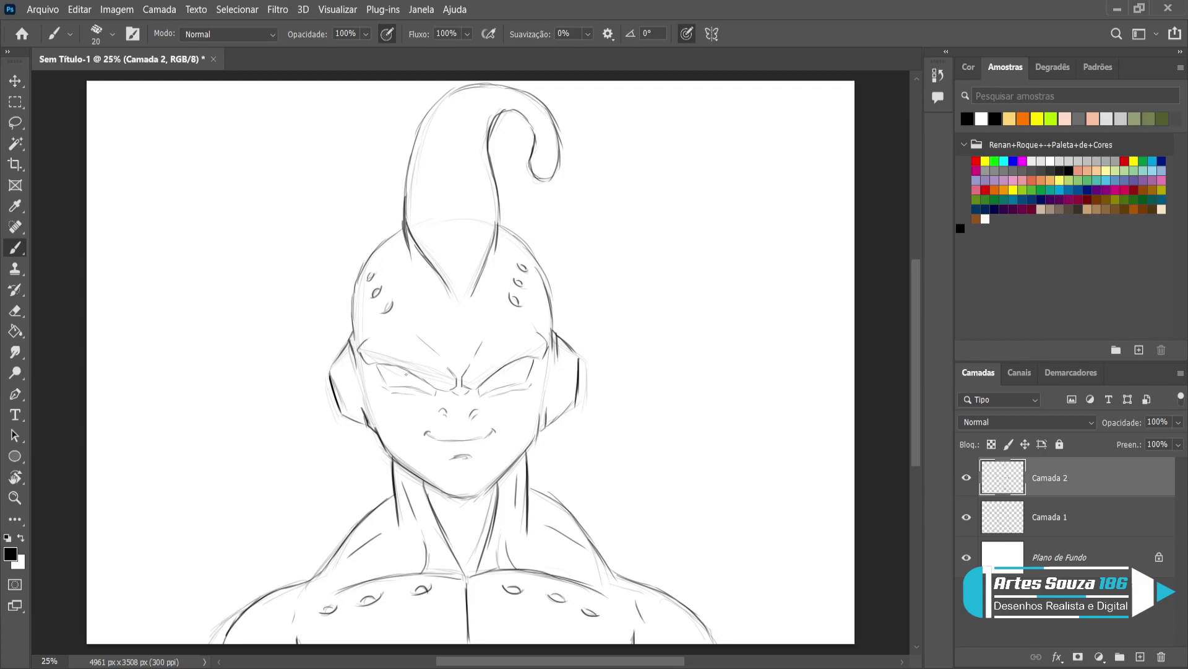
Delete the rough sketch layer Camada 1 and make the traced layer Camada 2 active
left_click_drag(406, 370, 436, 388)
left_click(1062, 518)
key("Delete")
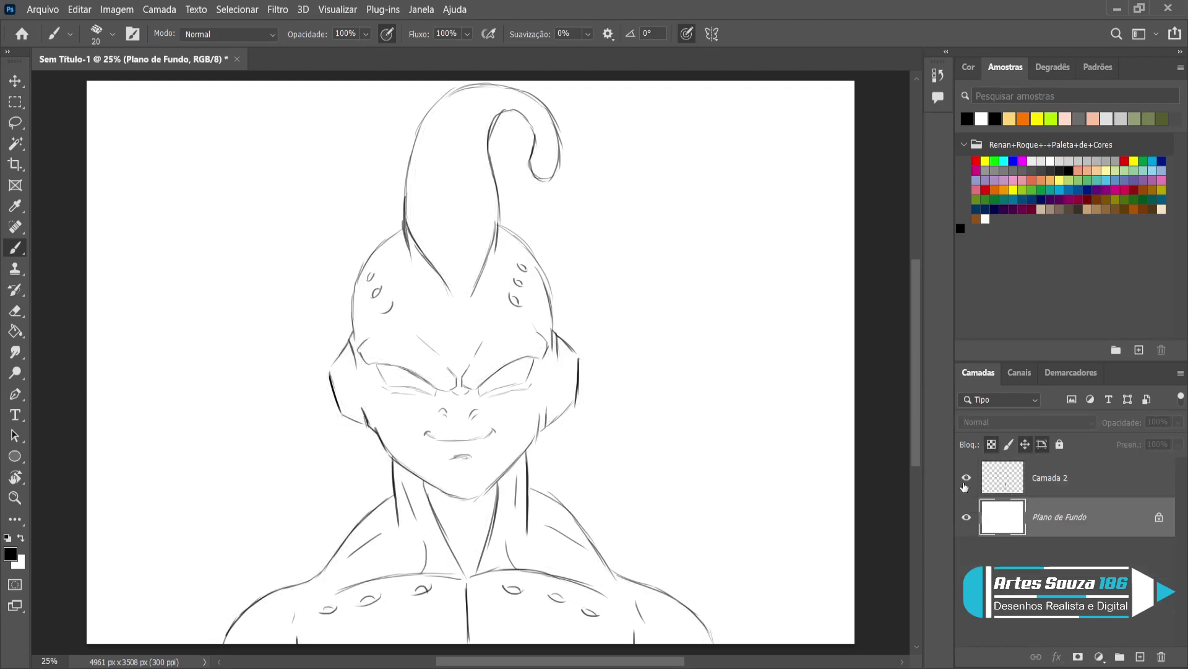
left_click(1037, 479)
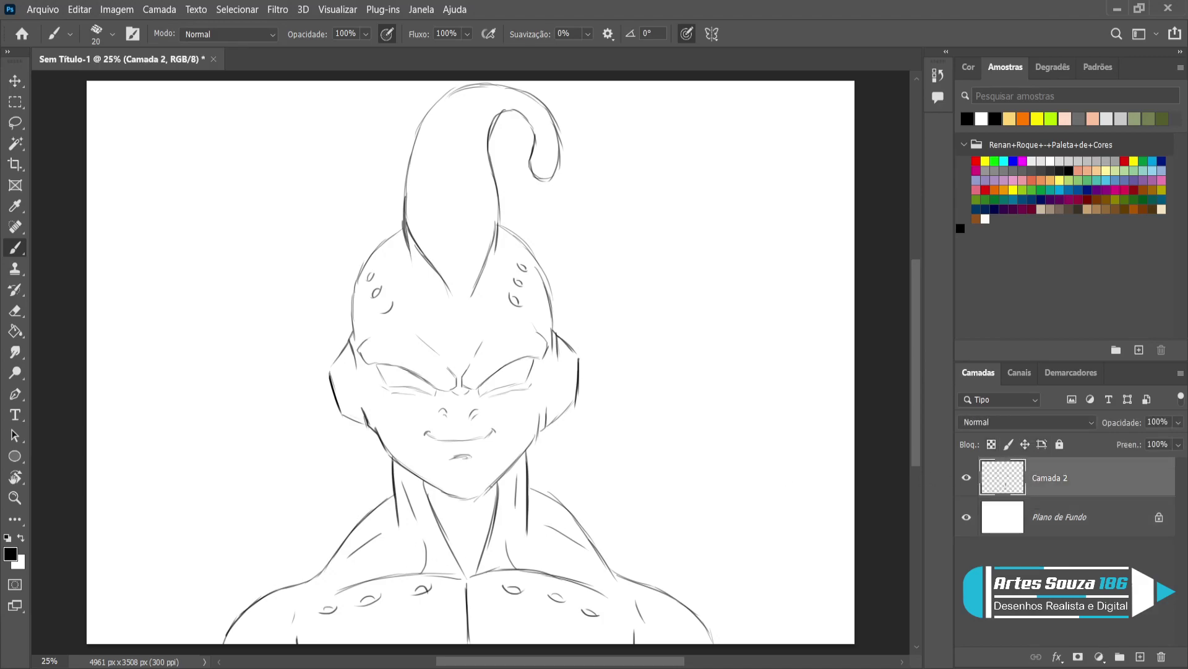
Darken the underside of the chin and the jawline on the face's right side
mouse_move(459, 498)
left_mouse_down()
mouse_move(481, 496)
mouse_move(468, 499)
left_mouse_up()
left_click_drag(537, 433, 508, 474)
left_click_drag(539, 425, 520, 462)
left_click_drag(534, 443, 493, 487)
Draw the inner ridges of both ears and reinforce the face edge beside the left ear
left_click_drag(332, 377, 344, 409)
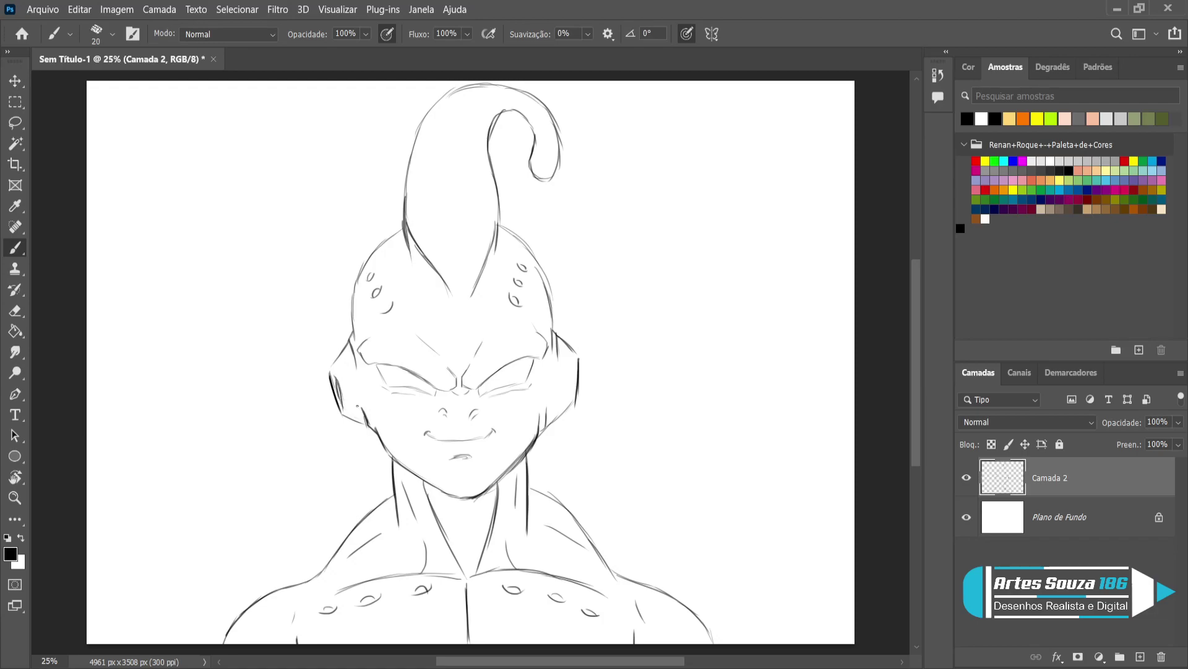
left_click_drag(574, 358, 572, 377)
left_click_drag(573, 375, 572, 390)
left_click_drag(574, 375, 560, 415)
left_click_drag(363, 390, 372, 407)
left_click_drag(364, 386, 374, 414)
Add a new layer above the magenta sketch and set the brush smoothing to 43%
key("i")
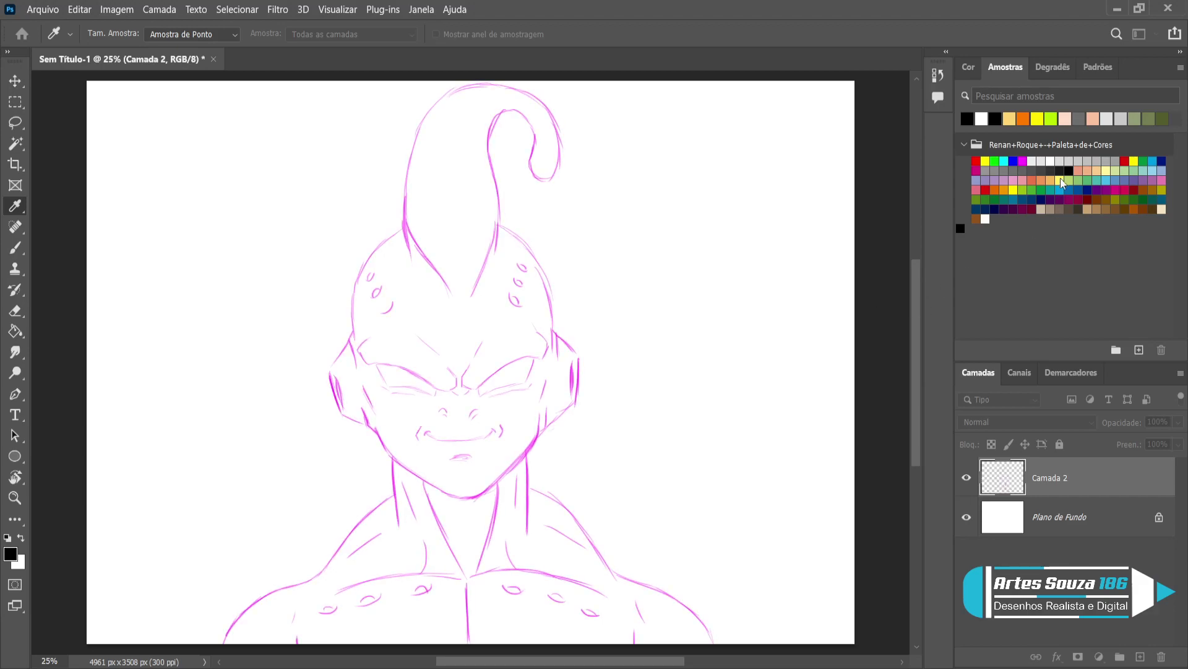
key("b")
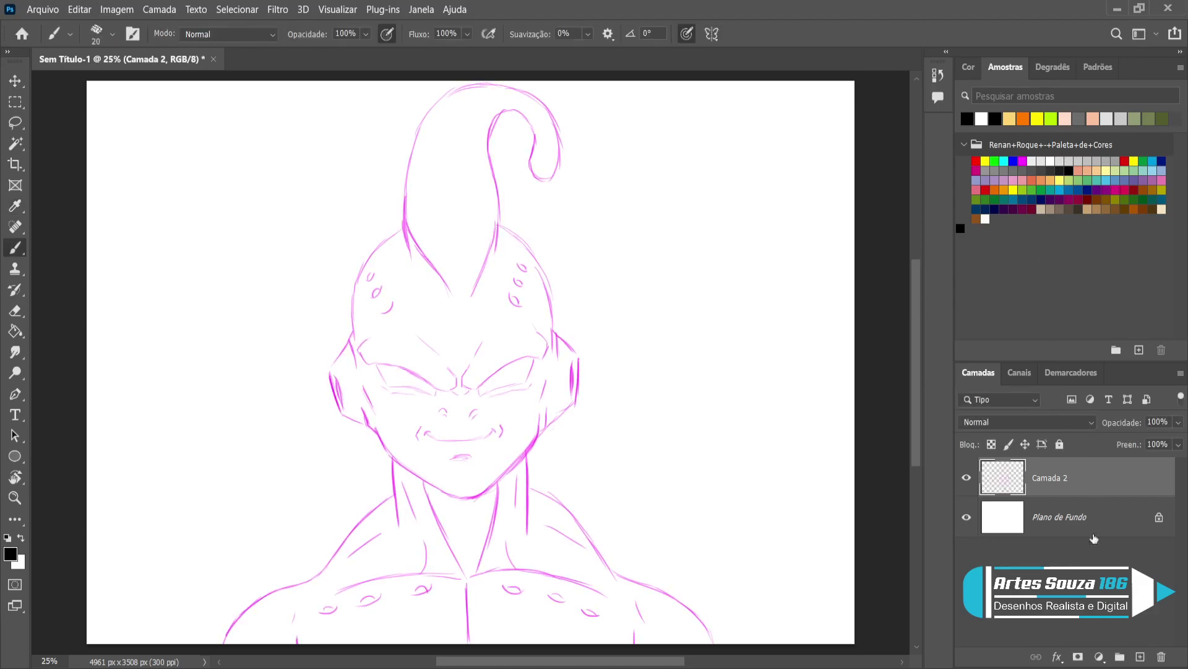
left_click(1139, 657)
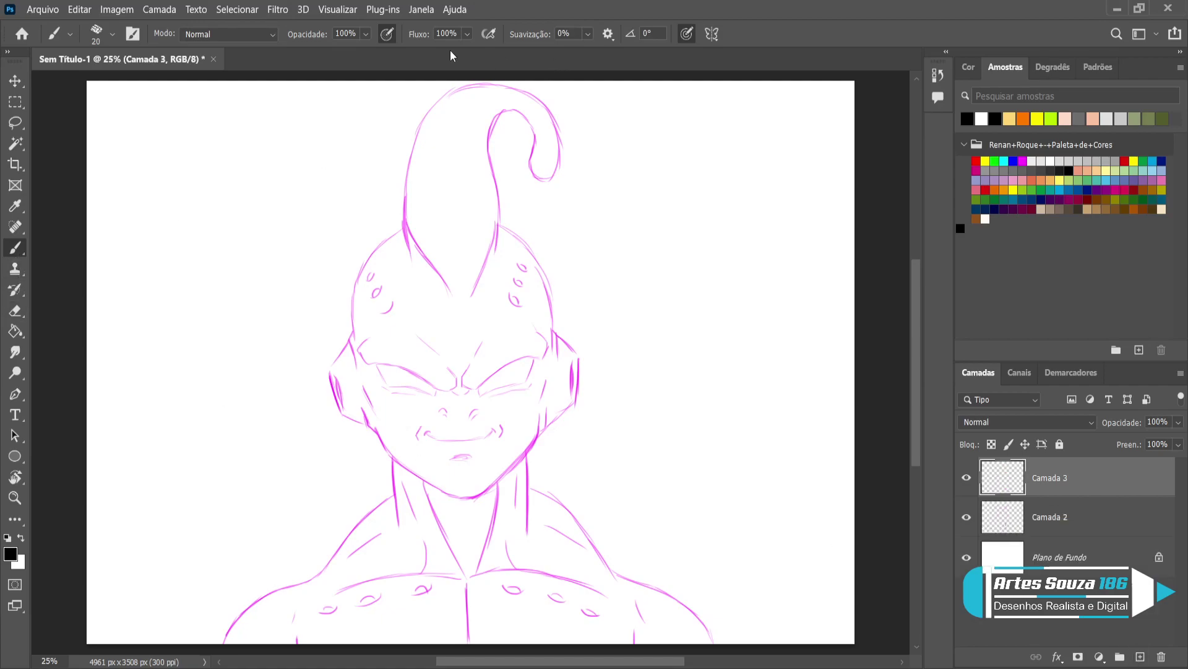
key("alt+4")
key("alt+3")
Ink both brow contours and the two creases above them with a 15 px brush
left_click_drag(483, 381, 534, 353)
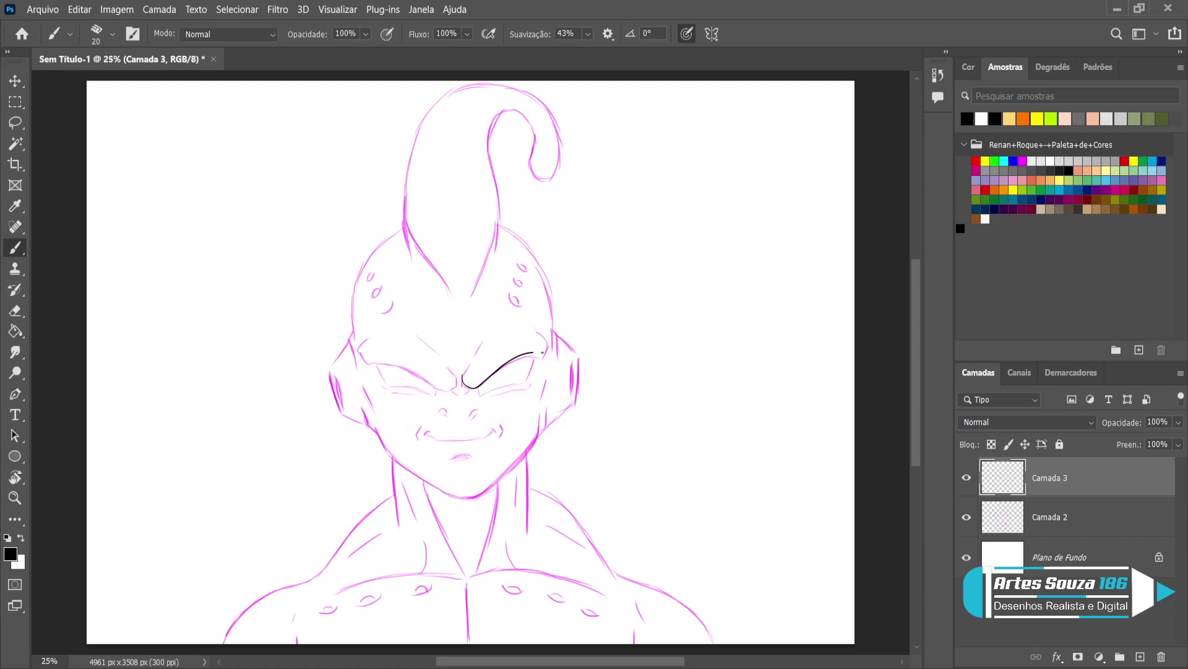
key("ctrl+z")
key("bracketleft")
mouse_move(464, 376)
left_mouse_down()
mouse_move(471, 365)
mouse_move(486, 382)
mouse_move(544, 356)
mouse_move(534, 318)
left_mouse_up()
mouse_move(445, 368)
left_mouse_down()
mouse_move(440, 393)
mouse_move(425, 376)
mouse_move(457, 378)
mouse_move(445, 390)
mouse_move(359, 340)
left_mouse_up()
key("ctrl+z")
mouse_move(444, 360)
left_mouse_down()
mouse_move(422, 341)
mouse_move(483, 341)
left_mouse_up()
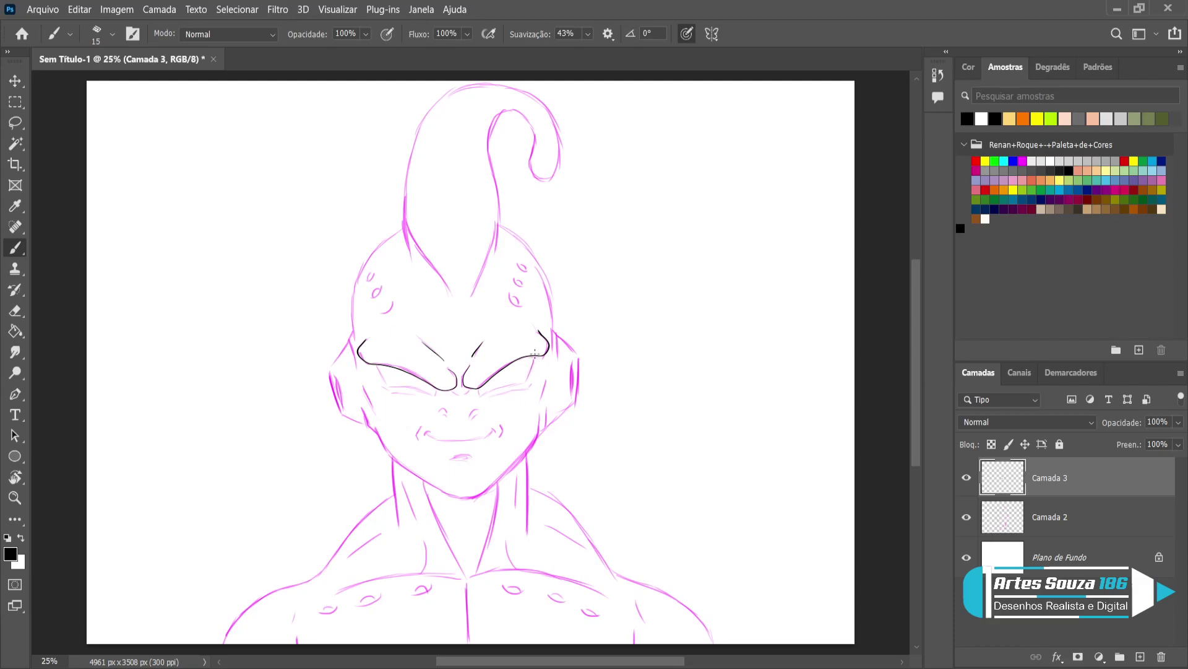
Ink the outer edge of the right eye down from the brow
left_click_drag(535, 355, 530, 378)
left_click_drag(482, 392, 530, 380)
left_click_drag(501, 387, 530, 385)
key("ctrl+z")
mouse_move(536, 357)
left_mouse_down()
mouse_move(525, 388)
mouse_move(479, 395)
left_mouse_up()
Ink the right eye's lower lid and the left eye's outer edge, inner corner and lower lid
key("ctrl+plus")
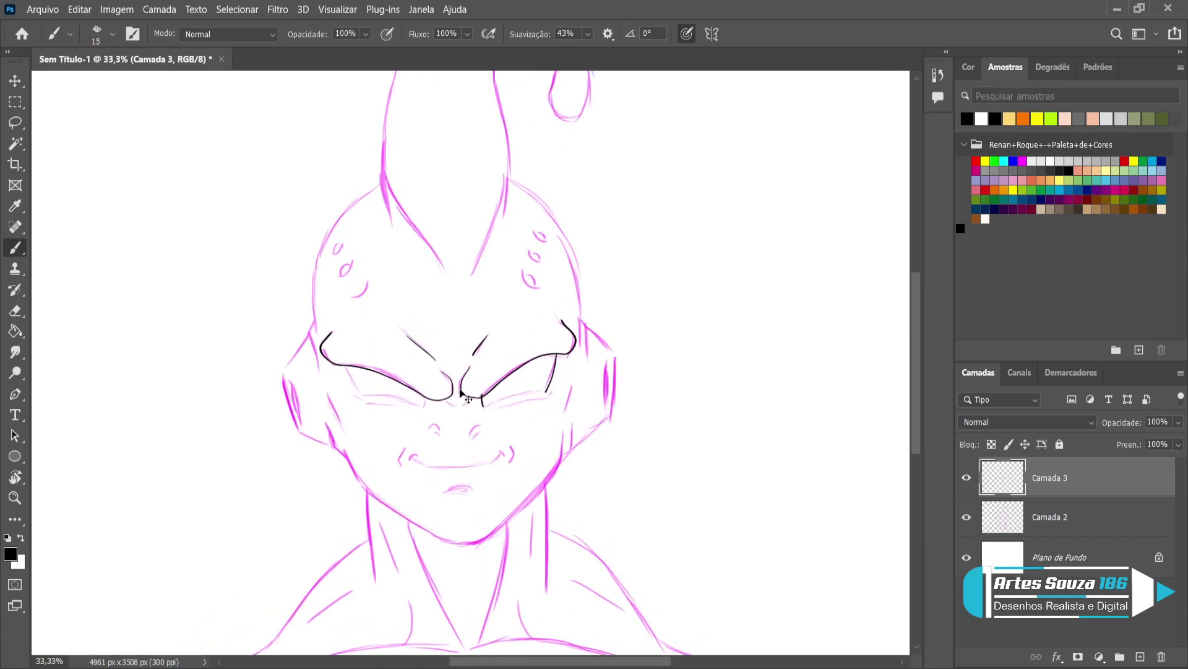
key("ctrl+plus")
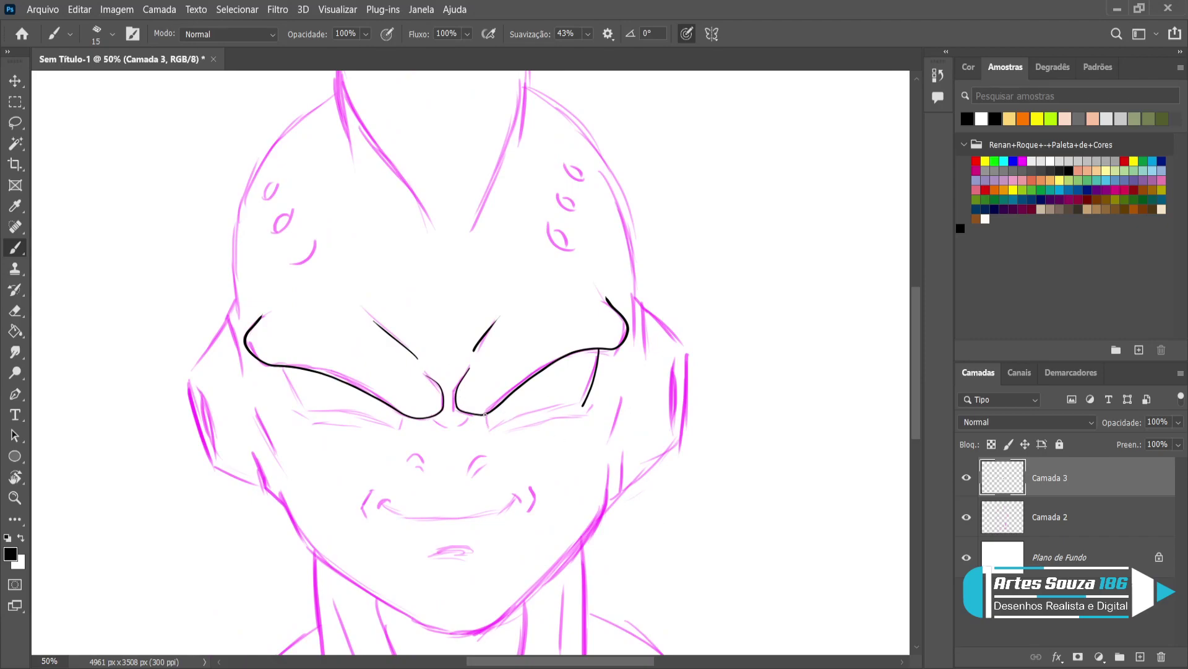
key("bracketleft")
key("bracketright")
left_click_drag(488, 430, 580, 409)
left_click_drag(401, 416, 401, 430)
mouse_move(285, 369)
left_mouse_down()
mouse_move(305, 414)
mouse_move(343, 409)
mouse_move(405, 434)
mouse_move(447, 426)
left_mouse_up()
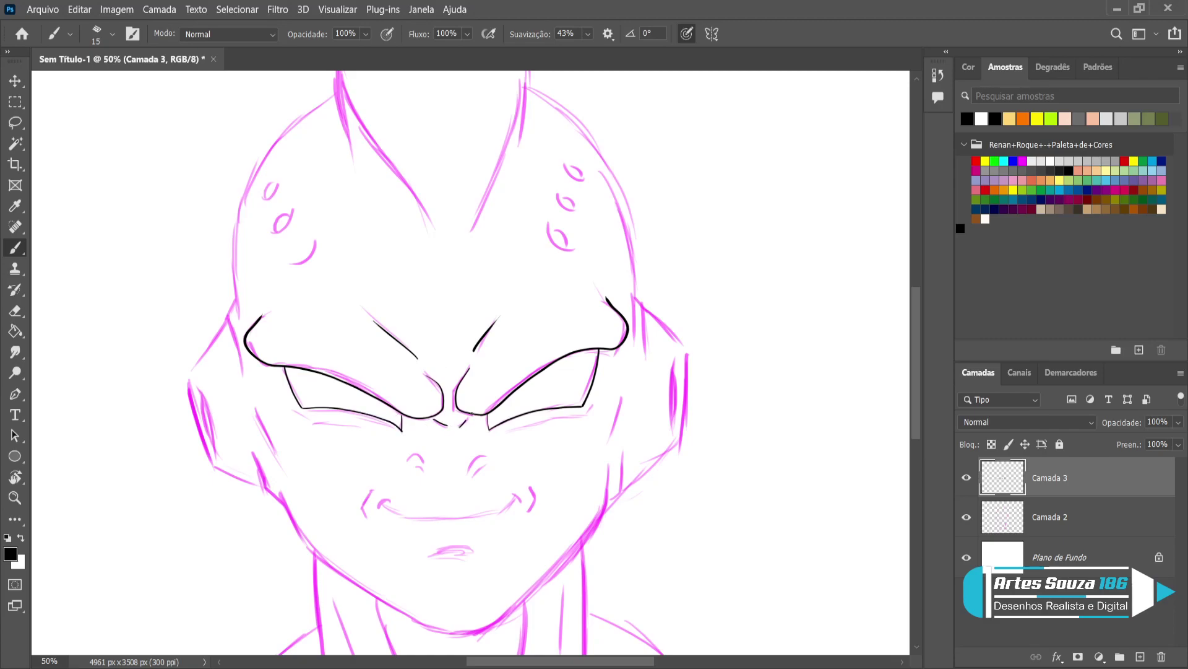
Ink the nose bridge and nostrils, and trace the curled mouth corners with a 10 px brush
left_click_drag(447, 405, 447, 415)
mouse_move(407, 462)
left_mouse_down()
mouse_move(483, 456)
mouse_move(478, 474)
left_mouse_up()
key("bracketleft")
left_click_drag(388, 506, 374, 509)
left_click_drag(513, 494, 481, 515)
Ink the smiling mouth line between the corners and the short lower-lip mark beneath it
mouse_move(382, 504)
left_mouse_down()
mouse_move(426, 516)
mouse_move(484, 509)
left_mouse_up()
key("ctrl+z")
left_click_drag(385, 506, 483, 511)
key("ctrl+z")
left_click_drag(390, 512, 483, 511)
key("ctrl+z")
mouse_move(387, 508)
left_mouse_down()
mouse_move(477, 516)
mouse_move(434, 553)
mouse_move(488, 558)
left_mouse_up()
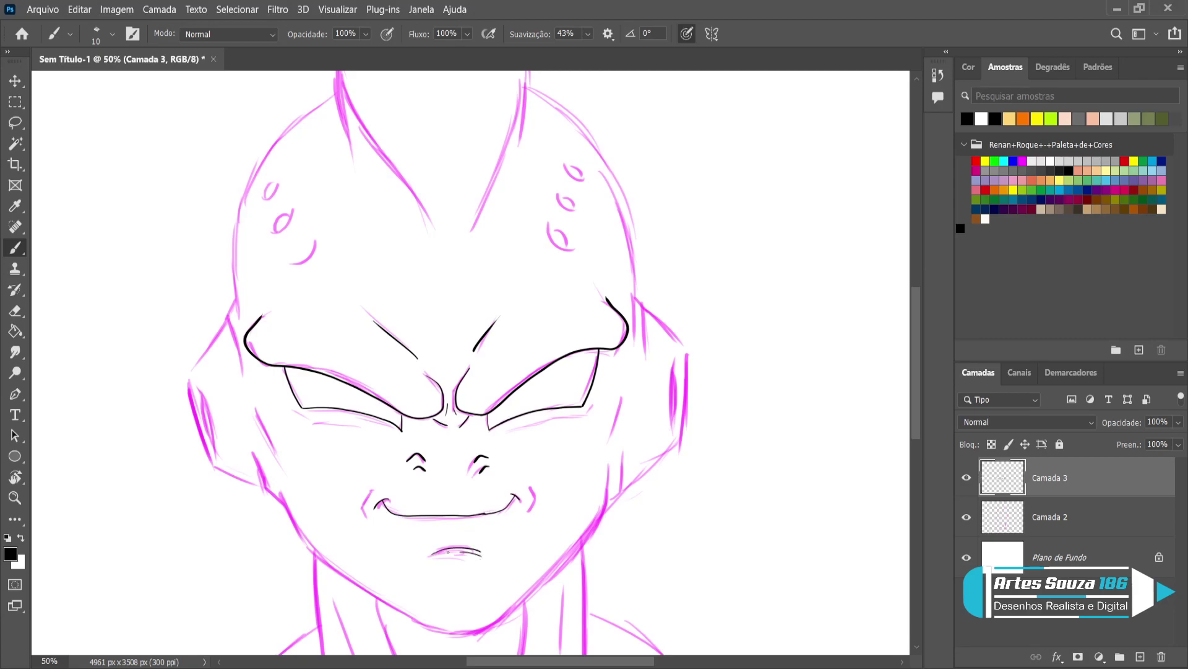
Ink the smile creases beside the mouth and the crease under each eye
left_click_drag(528, 483, 537, 501)
left_click_drag(374, 488, 358, 514)
left_click_drag(528, 421, 586, 419)
left_click_drag(344, 424, 298, 418)
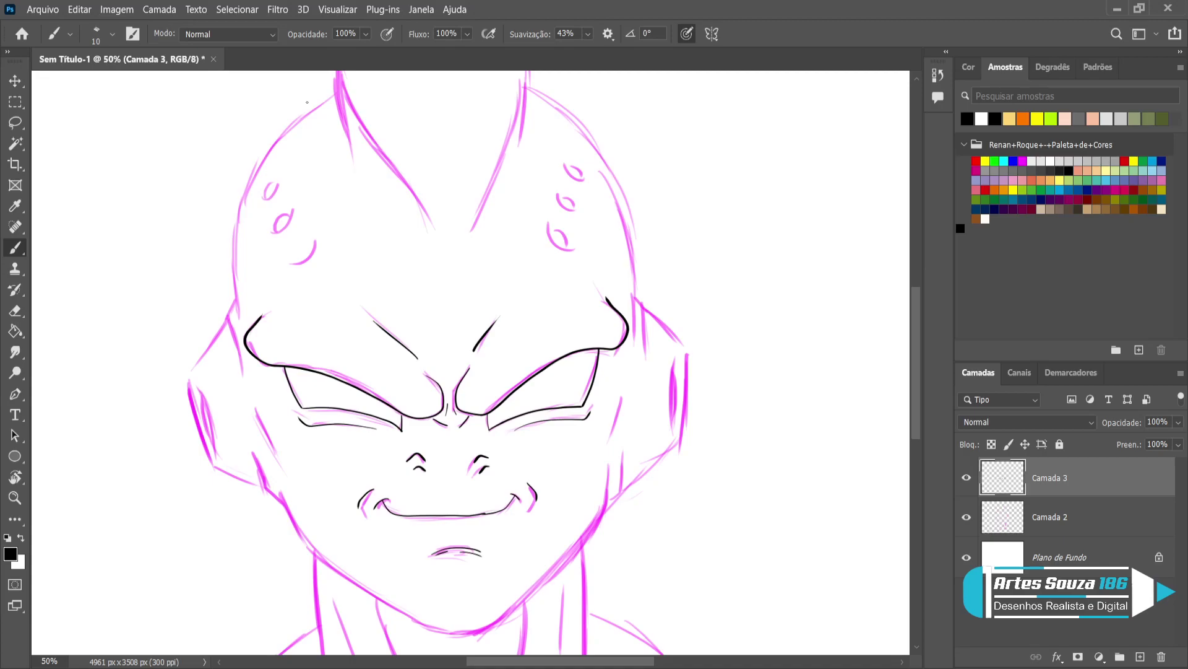
mouse_move(240, 299)
left_mouse_down()
mouse_move(234, 213)
mouse_move(267, 149)
mouse_move(336, 73)
left_mouse_up()
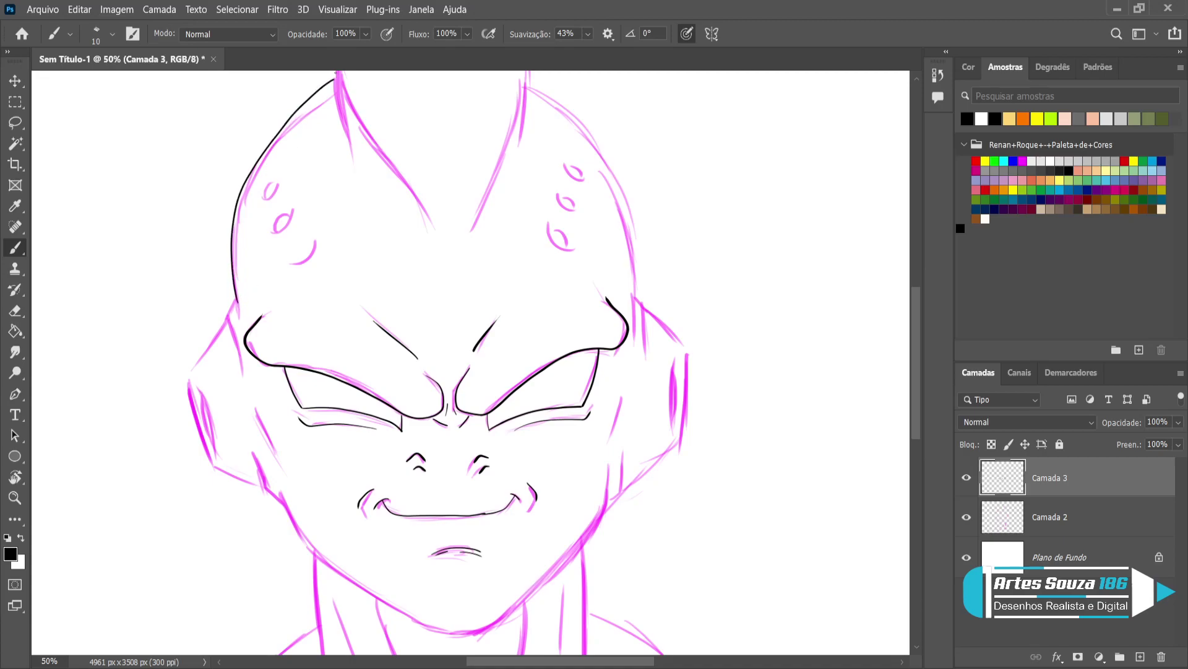
mouse_move(531, 81)
left_mouse_down()
mouse_move(611, 152)
mouse_move(636, 218)
mouse_move(643, 307)
left_mouse_up()
key("ctrl+z")
key("ctrl+z")
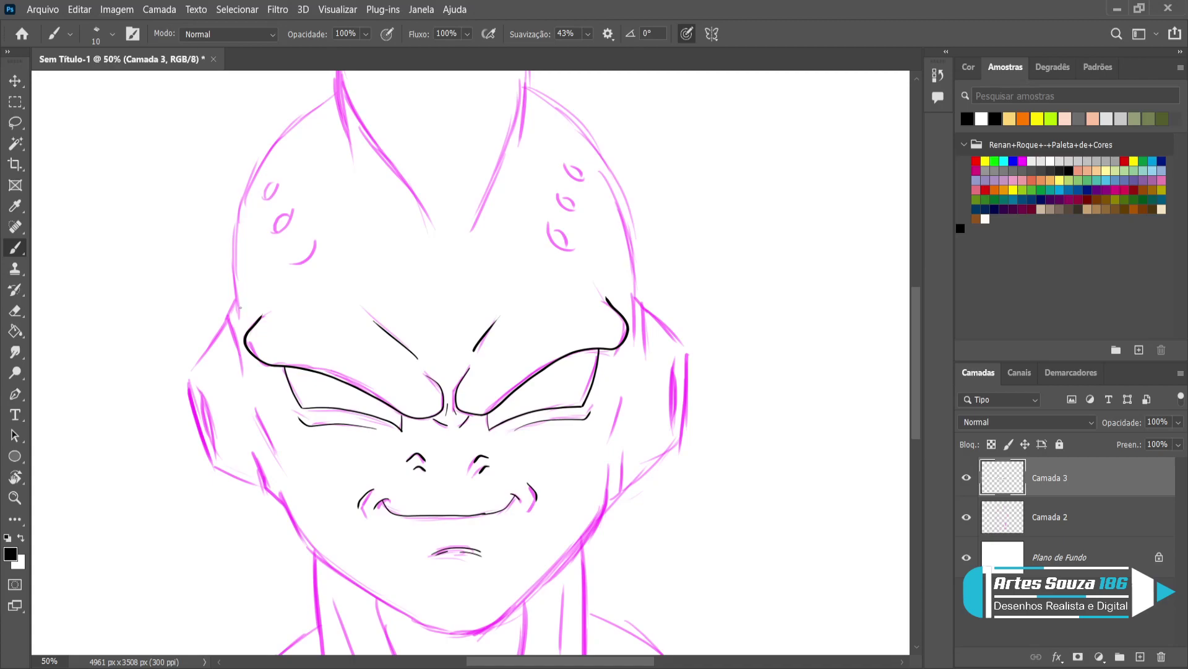
mouse_move(238, 309)
left_mouse_down()
mouse_move(235, 227)
mouse_move(264, 159)
mouse_move(309, 107)
left_mouse_up()
key("ctrl+z")
Ink the skull's left and right contours between the antenna base and the ears
mouse_move(239, 314)
left_mouse_down()
mouse_move(233, 237)
mouse_move(250, 183)
mouse_move(342, 87)
left_mouse_up()
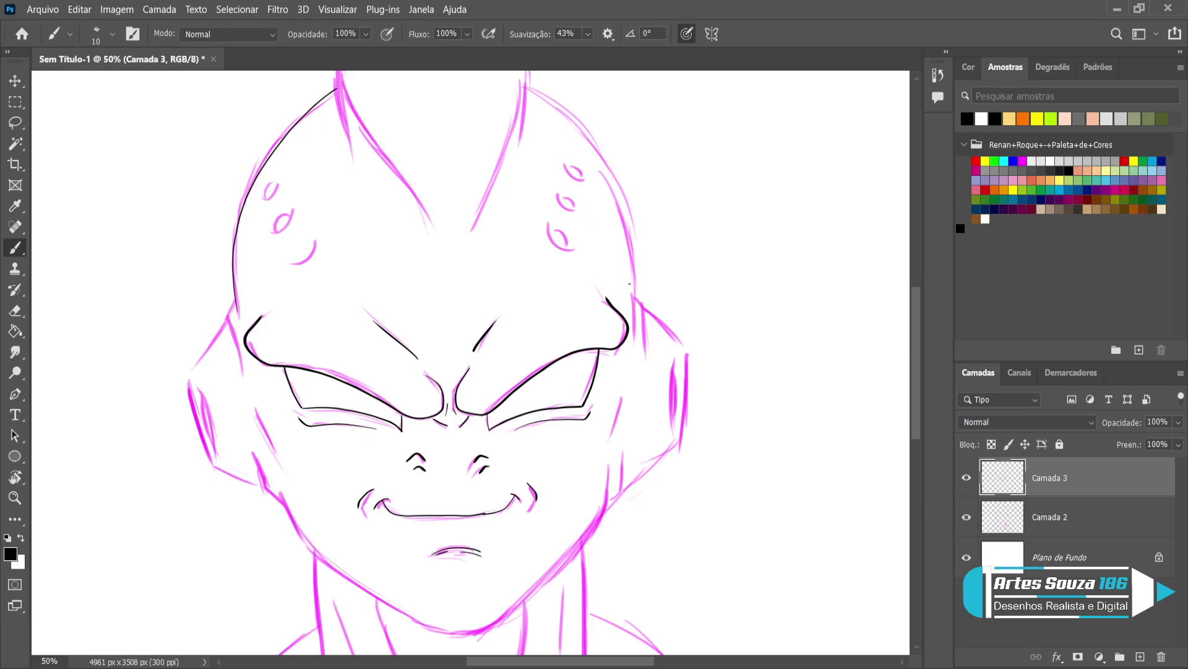
left_click_drag(638, 303, 616, 208)
key("ctrl+z")
mouse_move(638, 311)
left_mouse_down()
mouse_move(623, 211)
mouse_move(561, 109)
mouse_move(582, 118)
mouse_move(631, 199)
mouse_move(638, 313)
left_mouse_up()
key("ctrl+z")
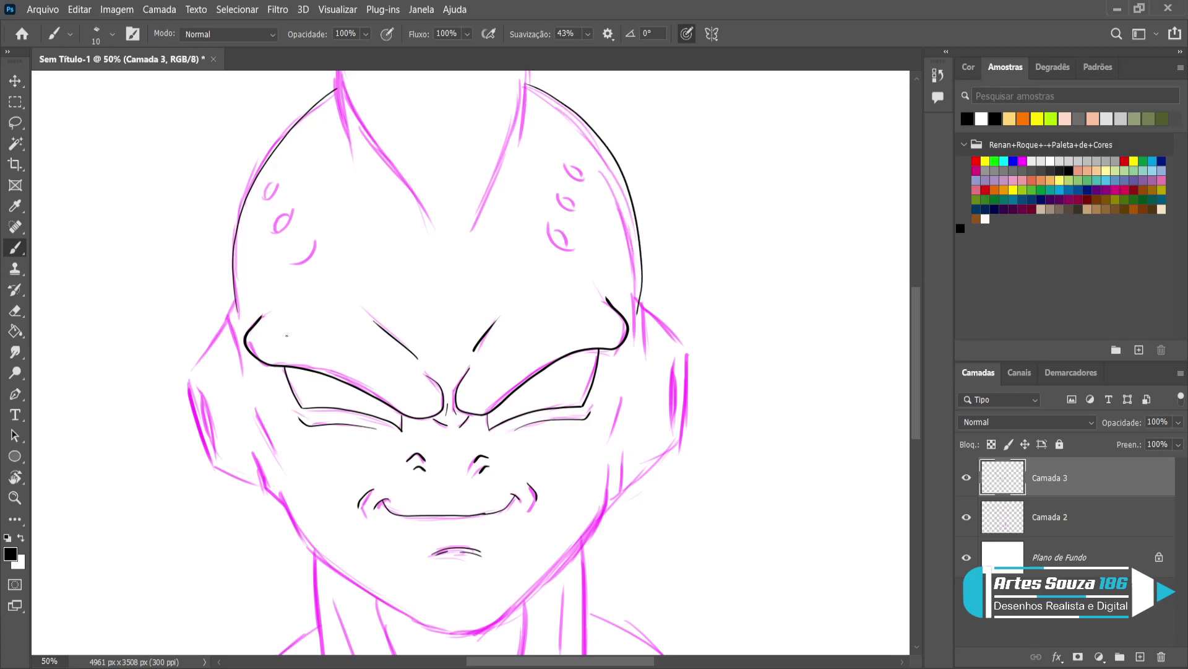
Ink the left ear's outline and the short line where its lobe meets the face
mouse_move(233, 305)
left_mouse_down()
mouse_move(180, 400)
mouse_move(196, 407)
mouse_move(188, 387)
mouse_move(215, 469)
mouse_move(261, 480)
left_mouse_up()
key("ctrl+z")
mouse_move(186, 382)
left_mouse_down()
mouse_move(212, 473)
mouse_move(261, 488)
left_mouse_up()
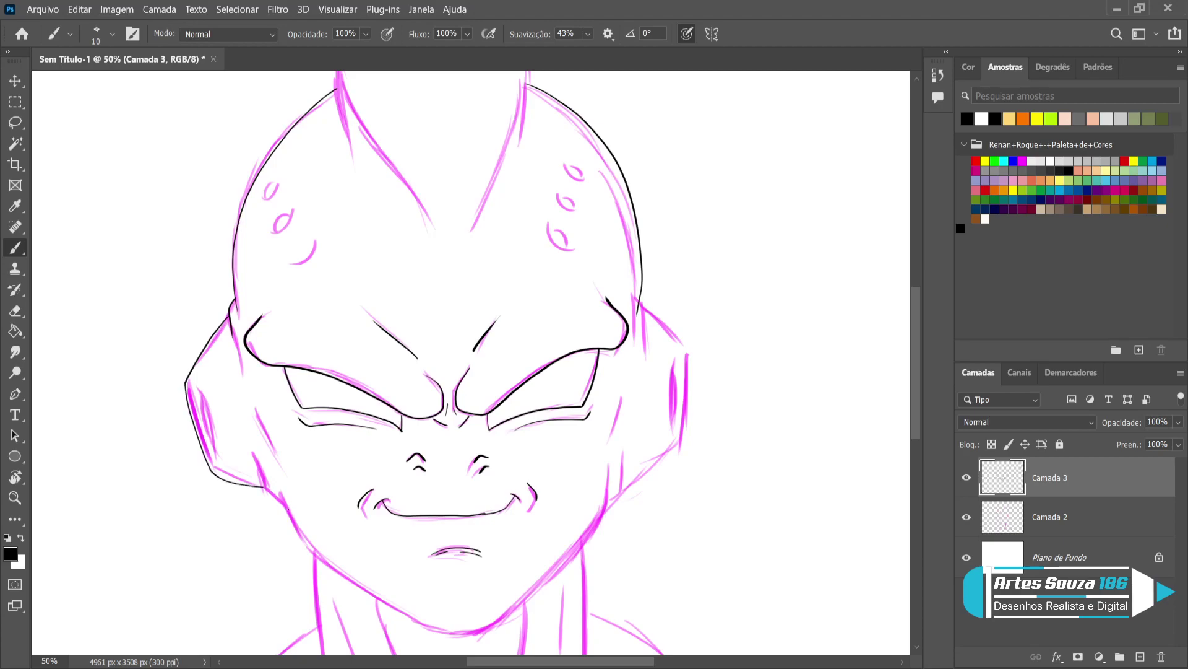
left_click_drag(253, 447, 263, 479)
Ink the left jawline from below the ear down to the chin
mouse_move(286, 505)
left_mouse_down()
mouse_move(332, 567)
mouse_move(407, 611)
left_mouse_up()
key("ctrl+z")
mouse_move(286, 502)
left_mouse_down()
mouse_move(319, 556)
mouse_move(427, 627)
left_mouse_up()
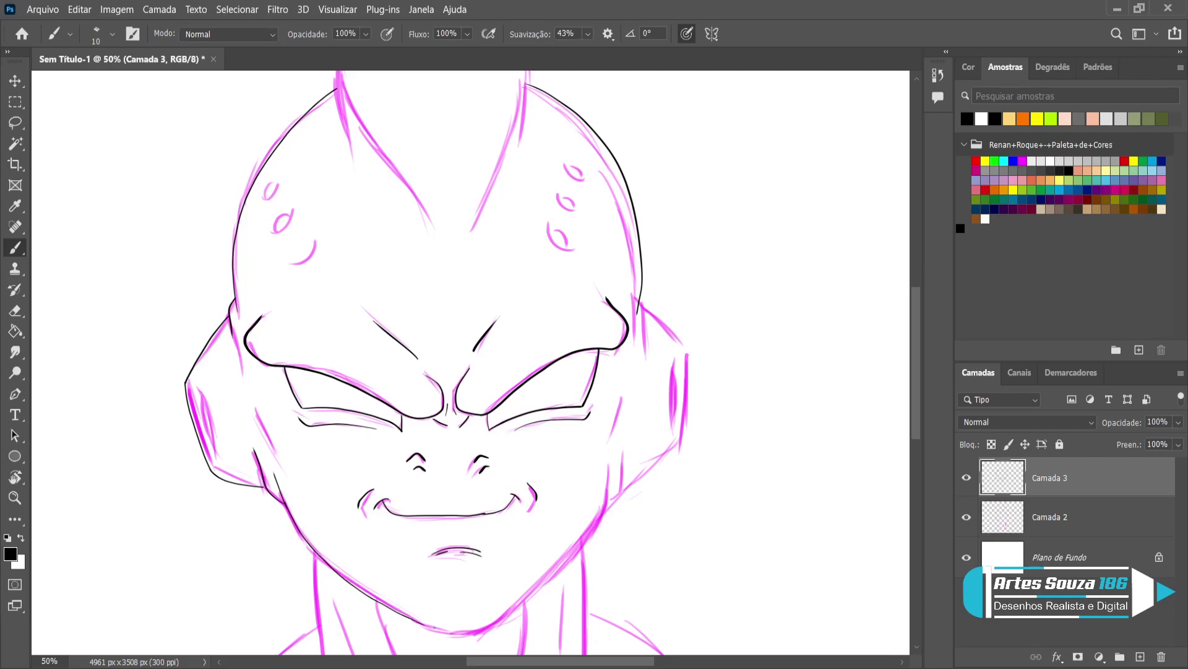
Ink the right jawline from beside the ear down toward the chin
left_click_drag(609, 465, 575, 561)
key("ctrl+z")
mouse_move(608, 465)
left_mouse_down()
mouse_move(571, 563)
mouse_move(509, 617)
mouse_move(448, 632)
left_mouse_up()
key("ctrl+z")
mouse_move(610, 464)
left_mouse_down()
mouse_move(582, 543)
mouse_move(510, 612)
left_mouse_up()
Close the chin with one smooth curve joining the left and right jawlines
mouse_move(427, 626)
left_mouse_down()
mouse_move(462, 637)
mouse_move(513, 608)
left_mouse_up()
key("ctrl+z")
mouse_move(515, 611)
left_mouse_down()
mouse_move(455, 637)
mouse_move(470, 631)
mouse_move(430, 631)
mouse_move(426, 605)
left_mouse_up()
key("ctrl+z")
key("ctrl+z")
mouse_move(507, 615)
left_mouse_down()
mouse_move(423, 626)
mouse_move(483, 637)
mouse_move(500, 620)
left_mouse_up()
key("ctrl+z")
key("ctrl+z")
left_click_drag(423, 625, 498, 619)
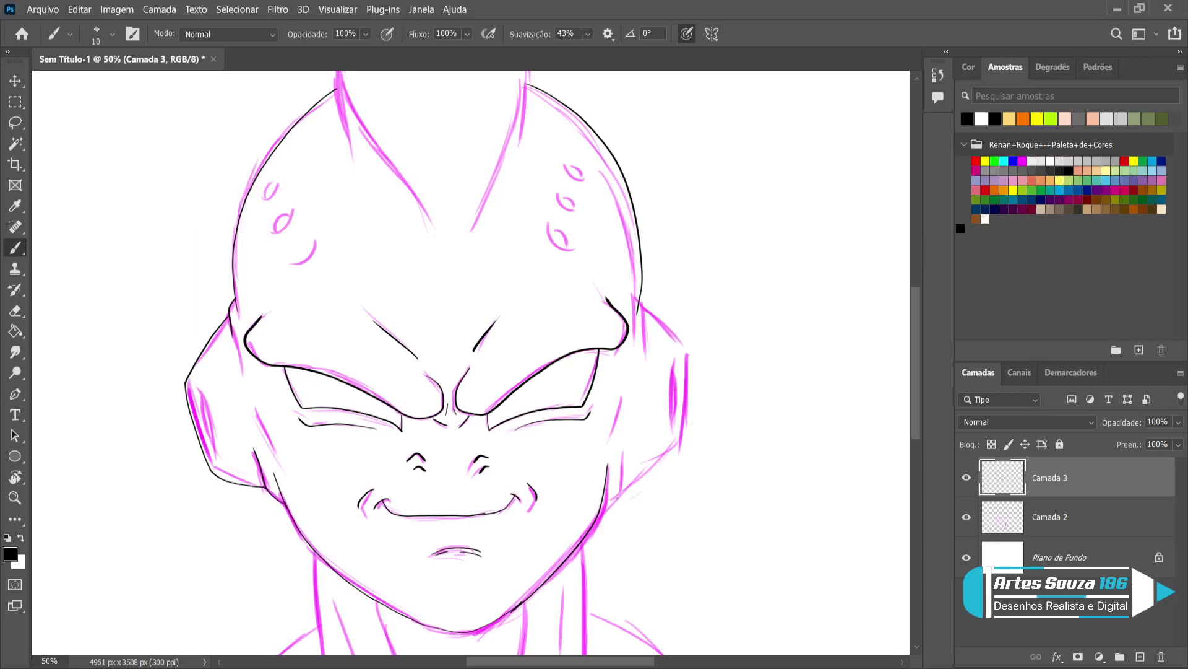
Ink the right ear's outline and the narrow inner ridges of both ears
left_click_drag(600, 512, 623, 446)
mouse_move(640, 289)
left_mouse_down()
mouse_move(650, 357)
mouse_move(661, 324)
mouse_move(651, 305)
mouse_move(706, 370)
mouse_move(692, 441)
mouse_move(630, 489)
left_mouse_up()
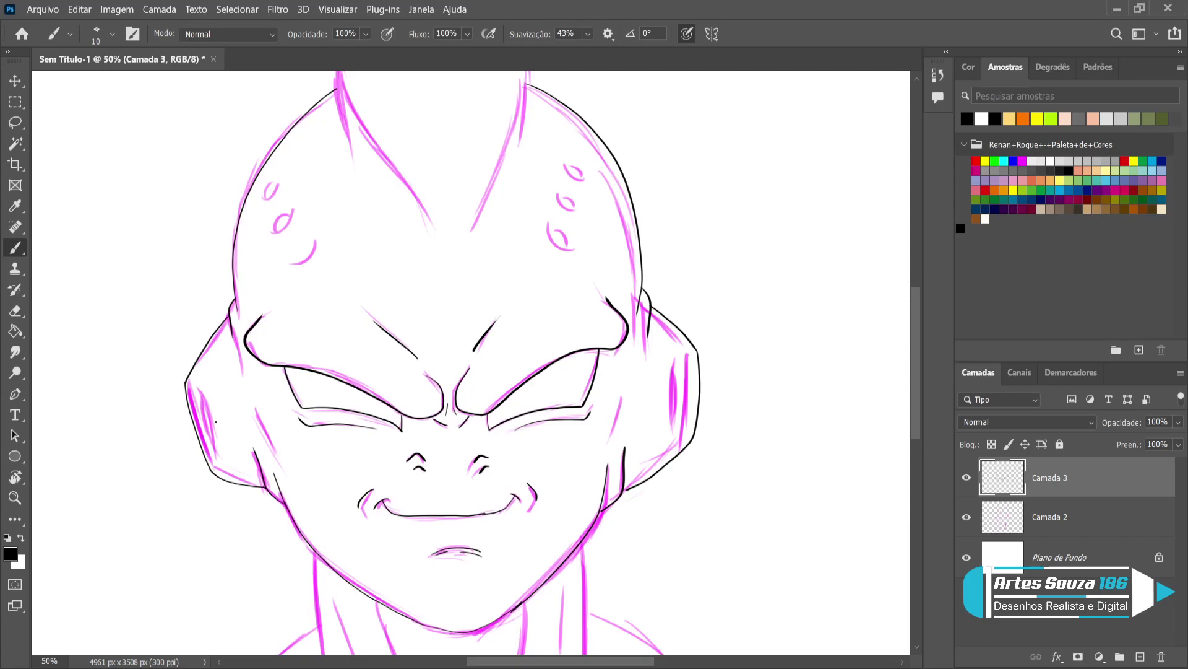
left_click_drag(194, 385, 218, 459)
left_click_drag(196, 389, 214, 437)
key("ctrl+z")
left_click_drag(196, 390, 218, 455)
left_click_drag(681, 378, 684, 437)
left_click_drag(686, 356, 690, 424)
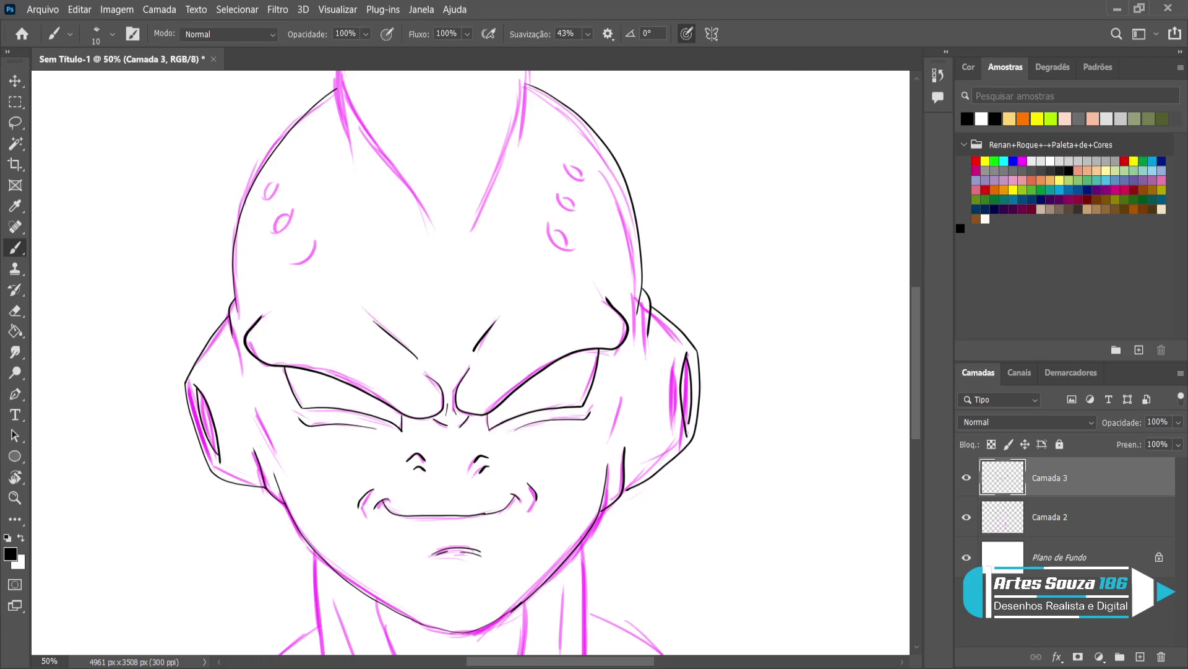
Ink one cheek line on each side of the face between the eye and the ear
left_click_drag(636, 338, 631, 413)
key("ctrl+z")
left_click_drag(246, 373, 266, 437)
left_click_drag(625, 369, 619, 437)
Ink the three oval pores on each side of the forehead
mouse_move(295, 264)
left_mouse_down()
mouse_move(314, 240)
mouse_move(283, 227)
mouse_move(291, 211)
mouse_move(278, 184)
left_mouse_up()
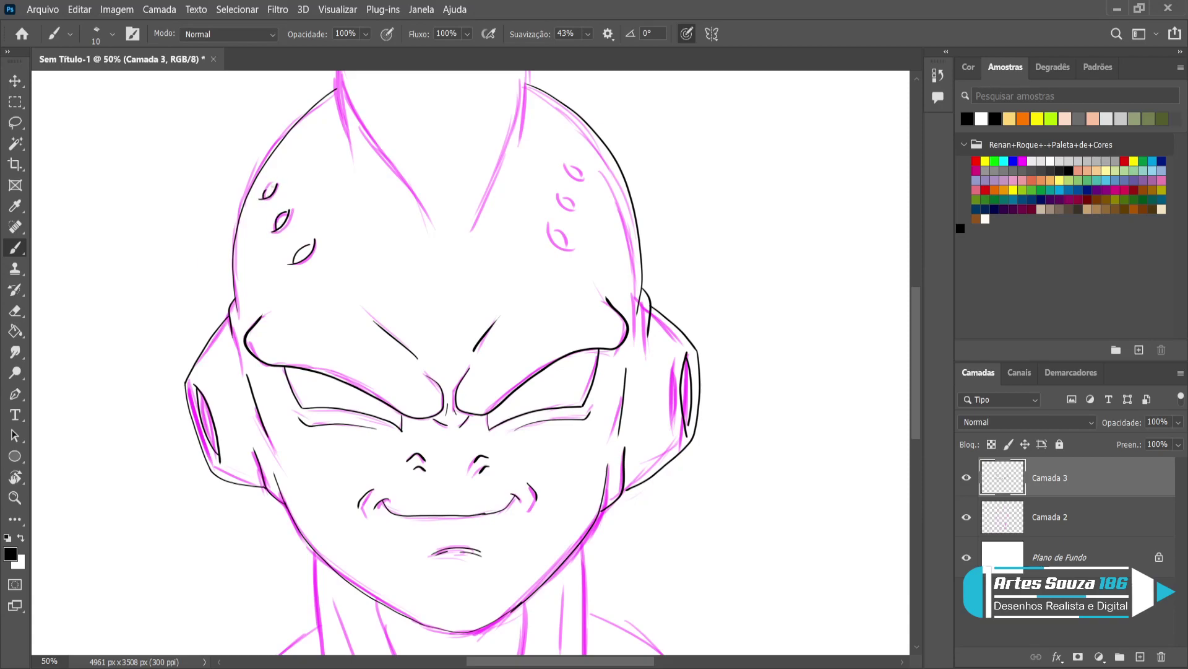
left_click_drag(548, 229, 577, 250)
mouse_move(558, 193)
left_mouse_down()
mouse_move(585, 212)
mouse_move(577, 175)
left_mouse_up()
left_click_drag(569, 171, 585, 179)
Ink both sides of the neck and both shoulder contours down to the canvas edge with a 20 px brush
scroll(565, 214, "down", 3)
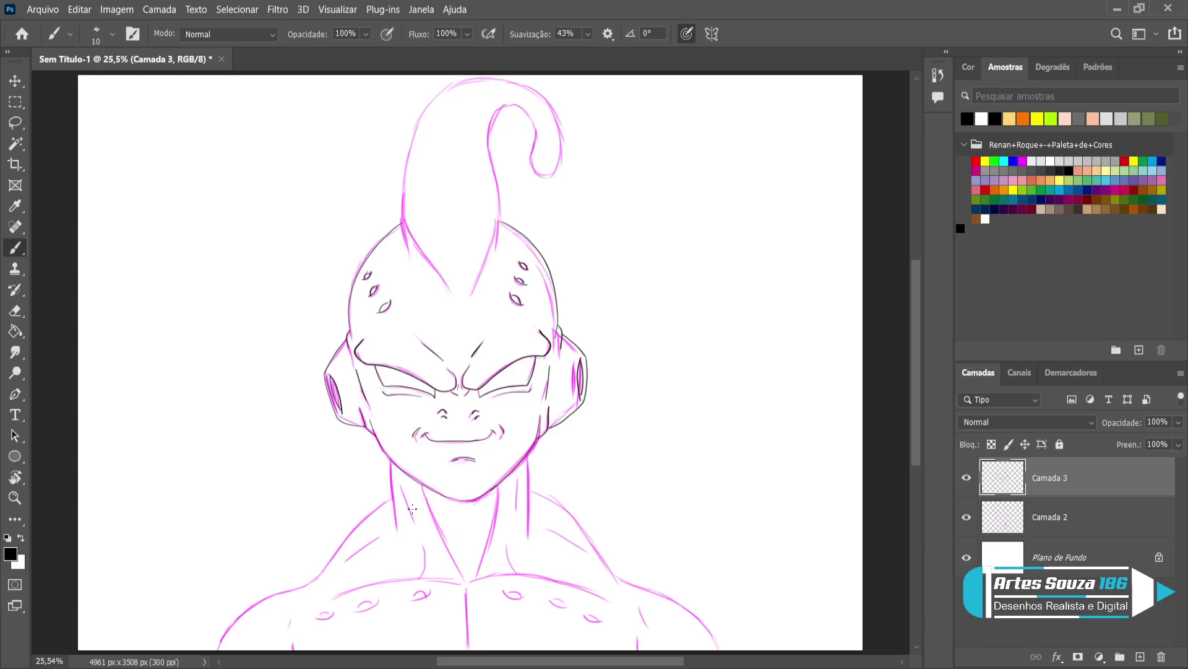
key("bracketright")
left_click_drag(390, 459, 399, 536)
left_click_drag(528, 457, 529, 535)
mouse_move(390, 498)
left_mouse_down()
mouse_move(312, 584)
mouse_move(244, 619)
left_mouse_up()
key("ctrl+z")
mouse_move(384, 503)
left_mouse_down()
mouse_move(309, 584)
mouse_move(262, 606)
mouse_move(226, 650)
left_mouse_up()
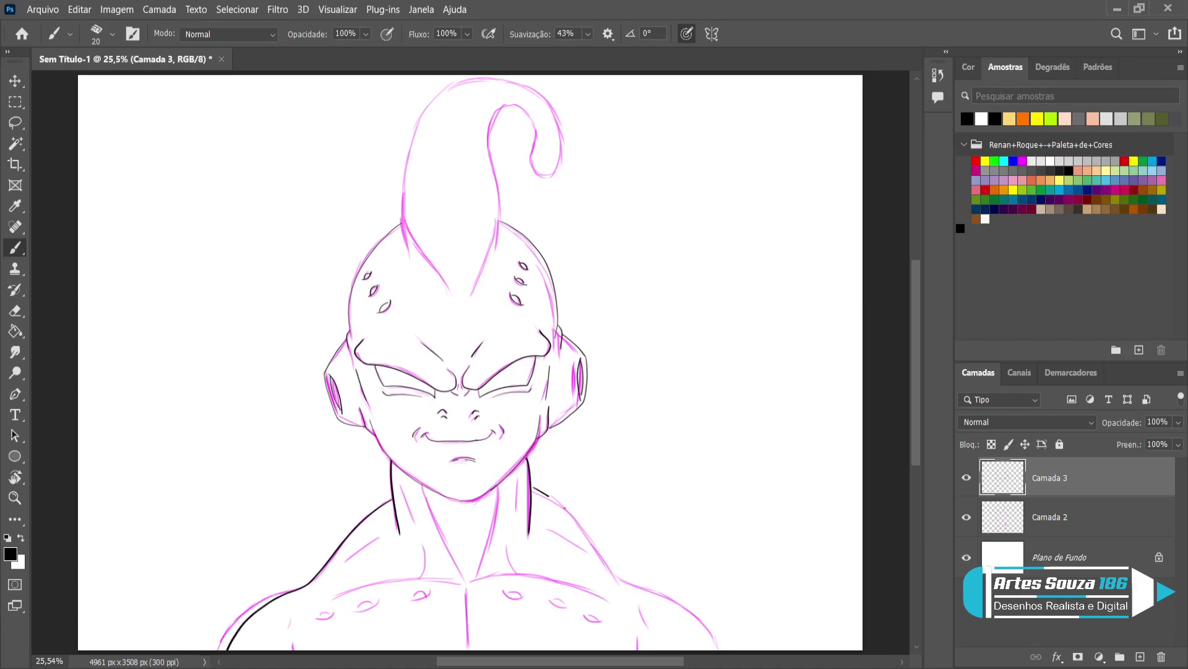
mouse_move(531, 489)
left_mouse_down()
mouse_move(573, 514)
mouse_move(620, 576)
mouse_move(700, 612)
mouse_move(708, 664)
left_mouse_up()
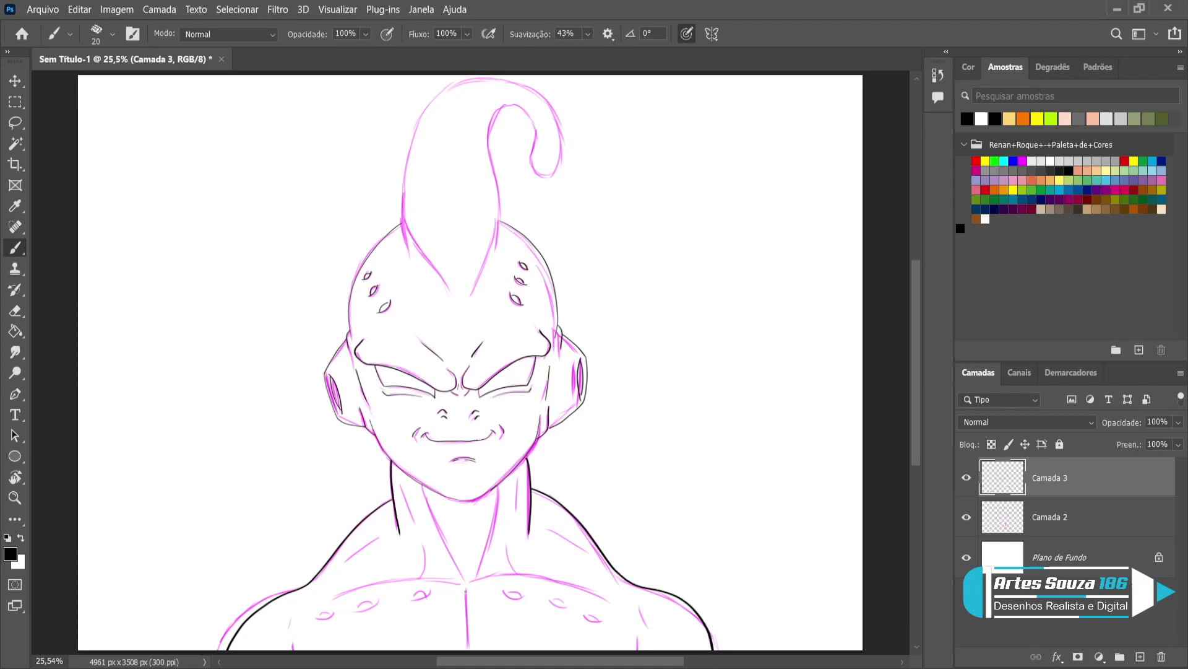
Ink the upper edges of the pectorals, the chest's center line and the armpit marks
mouse_move(459, 586)
left_mouse_down()
mouse_move(324, 604)
mouse_move(377, 579)
mouse_move(454, 575)
mouse_move(471, 588)
mouse_move(549, 579)
left_mouse_up()
key("ctrl+z")
key("ctrl+z")
mouse_move(477, 579)
left_mouse_down()
mouse_move(551, 574)
mouse_move(605, 602)
left_mouse_up()
left_click_drag(465, 585, 473, 649)
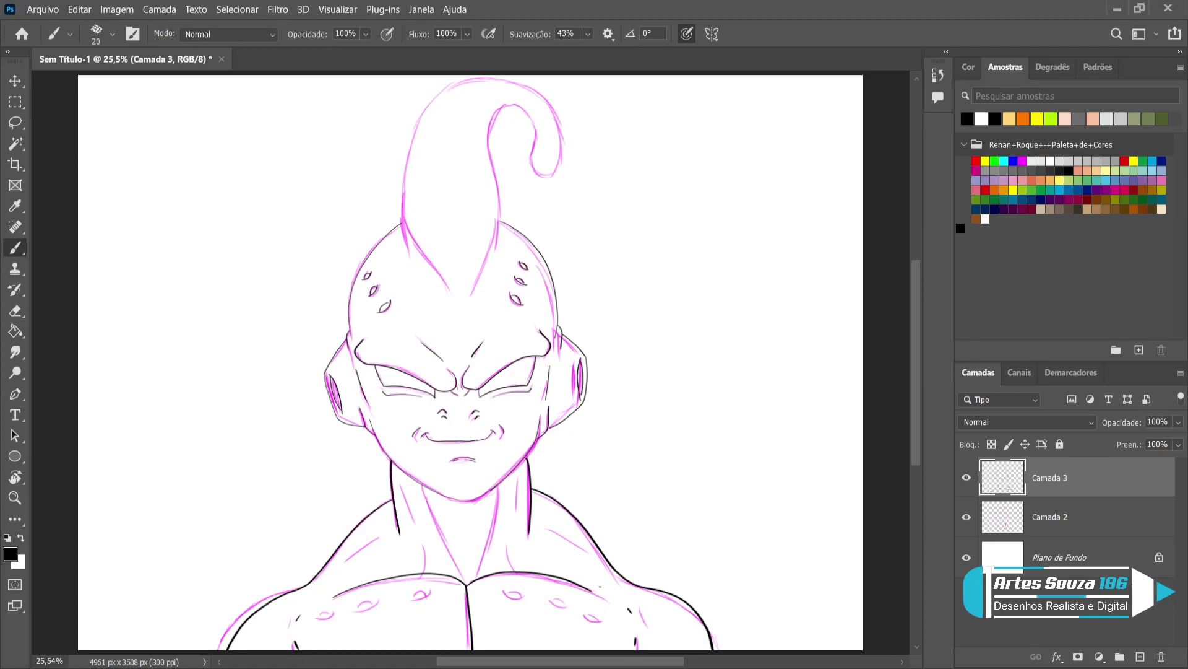
Ink the six oval chest pores and the inner neck muscle lines with a 15 px brush
key("bracketleft")
left_click_drag(410, 599, 430, 594)
left_click_drag(357, 611, 378, 609)
mouse_move(314, 617)
left_mouse_down()
mouse_move(335, 608)
mouse_move(340, 618)
left_mouse_up()
mouse_move(505, 592)
left_mouse_down()
mouse_move(532, 597)
mouse_move(505, 589)
mouse_move(602, 623)
left_mouse_up()
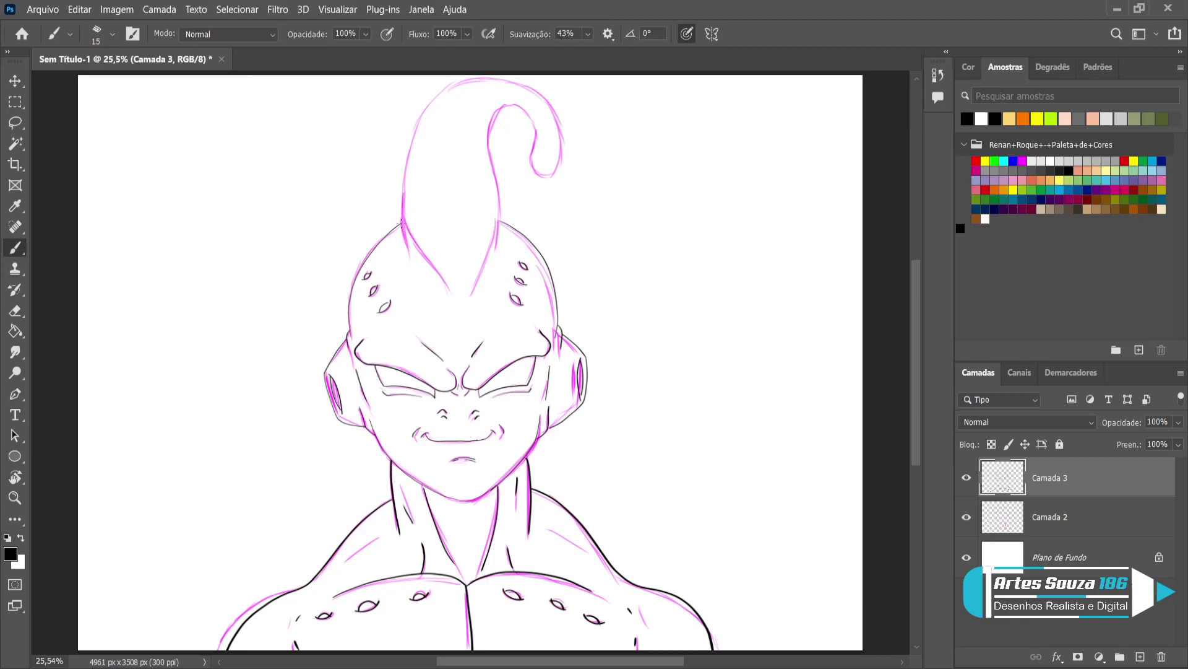
Ink the antenna's base corners and its full curled outline
left_click_drag(503, 221, 500, 203)
mouse_move(403, 210)
left_mouse_down()
mouse_move(416, 127)
mouse_move(455, 82)
mouse_move(480, 76)
left_mouse_up()
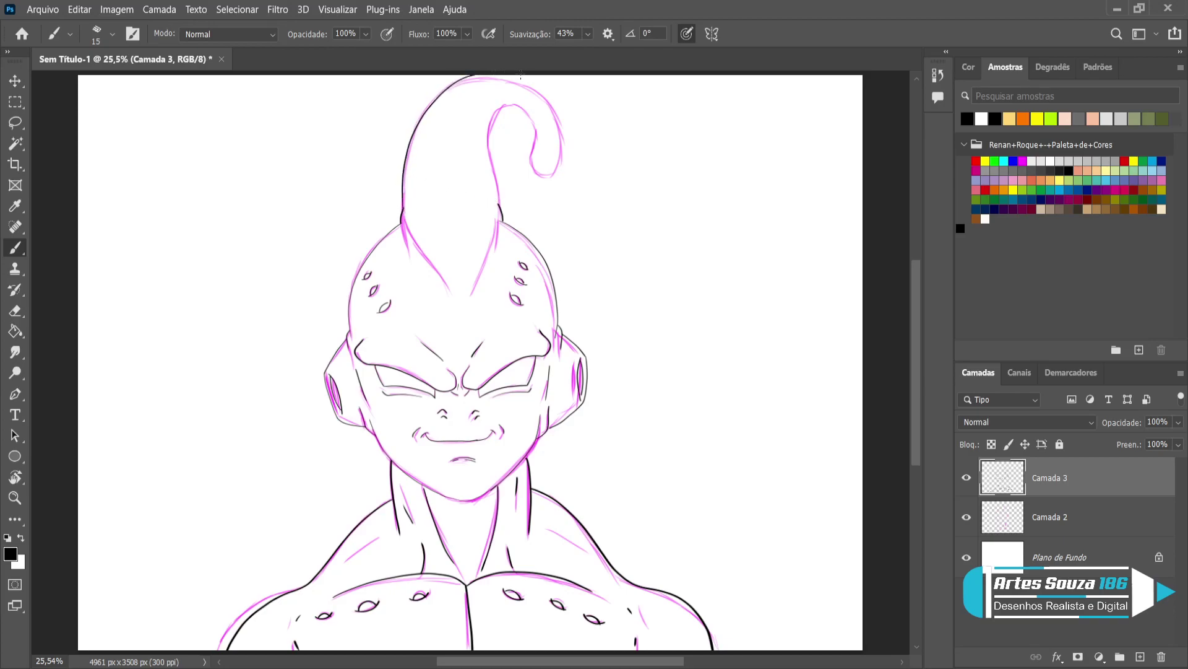
key("ctrl+z")
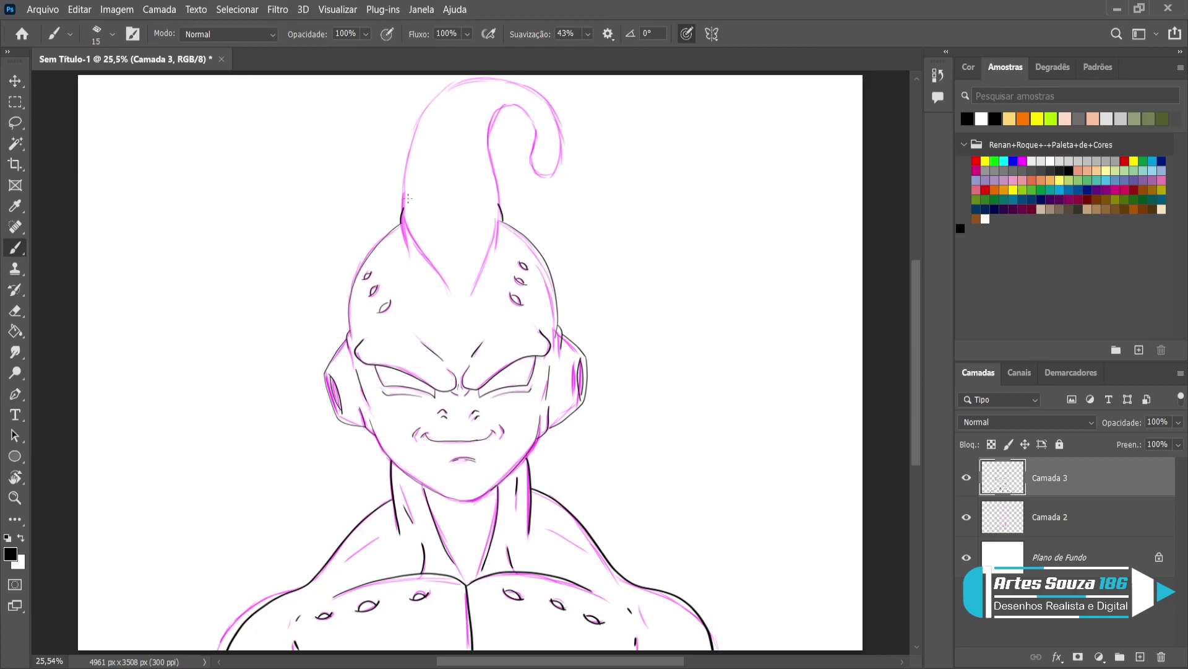
mouse_move(407, 211)
left_mouse_down()
mouse_move(410, 156)
mouse_move(434, 103)
mouse_move(474, 80)
mouse_move(523, 77)
mouse_move(551, 101)
mouse_move(558, 165)
mouse_move(533, 184)
mouse_move(537, 120)
mouse_move(511, 107)
mouse_move(487, 145)
mouse_move(494, 211)
left_mouse_up()
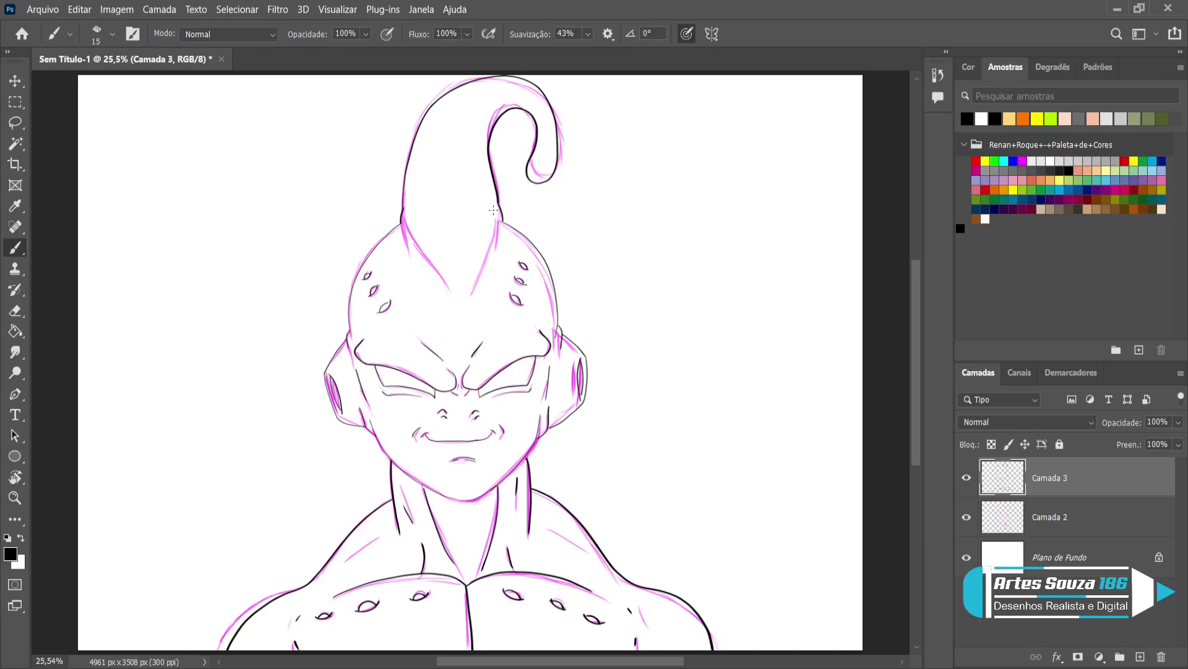
Ink the V-shaped forehead lines below the antenna, with a short accent stroke beside each one
left_click_drag(402, 209, 427, 246)
key("ctrl+z")
left_click_drag(499, 208, 486, 278)
key("ctrl+z")
left_click_drag(402, 212, 439, 268)
left_click_drag(498, 205, 475, 290)
mouse_move(501, 231)
left_mouse_down()
mouse_move(481, 282)
mouse_move(473, 269)
mouse_move(442, 282)
left_mouse_up()
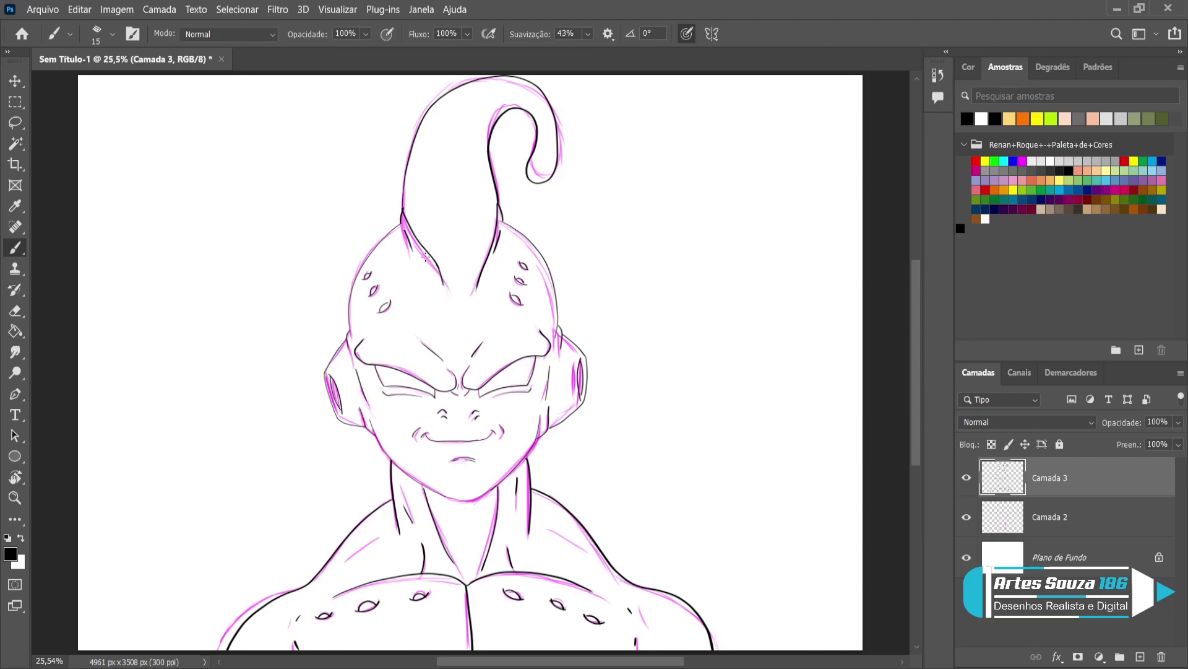
Hide the sketch layer Camada 2 and tidy the antenna's base with a short stroke and a smaller eraser
left_click(965, 518)
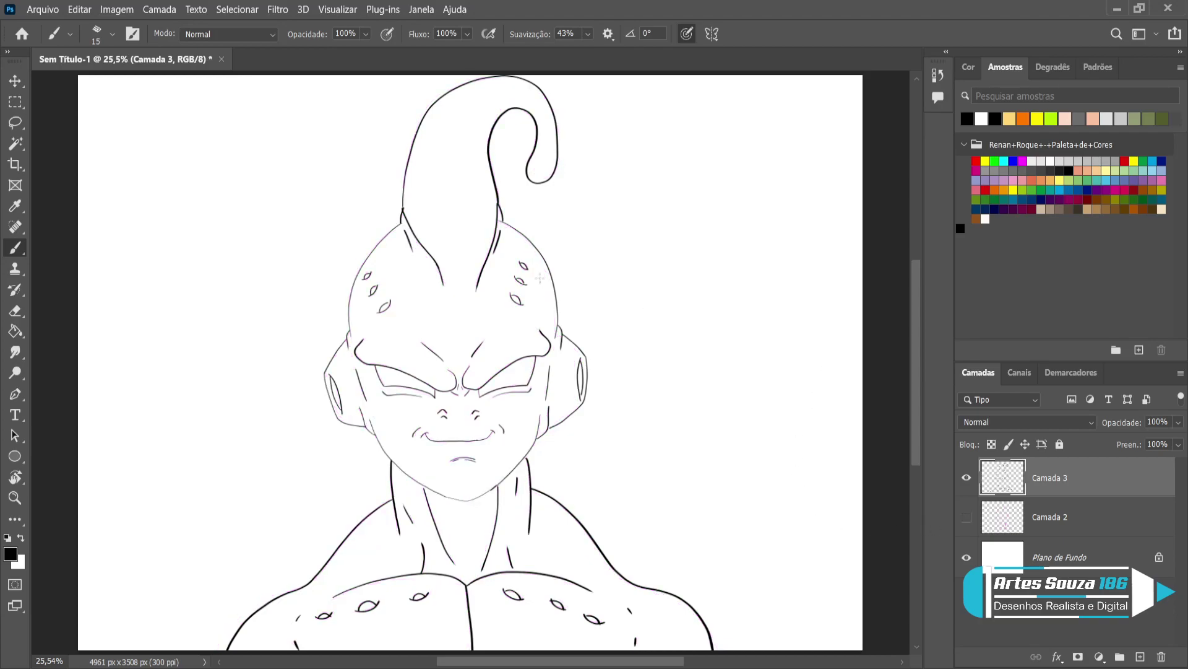
left_click_drag(499, 214, 503, 224)
key("e")
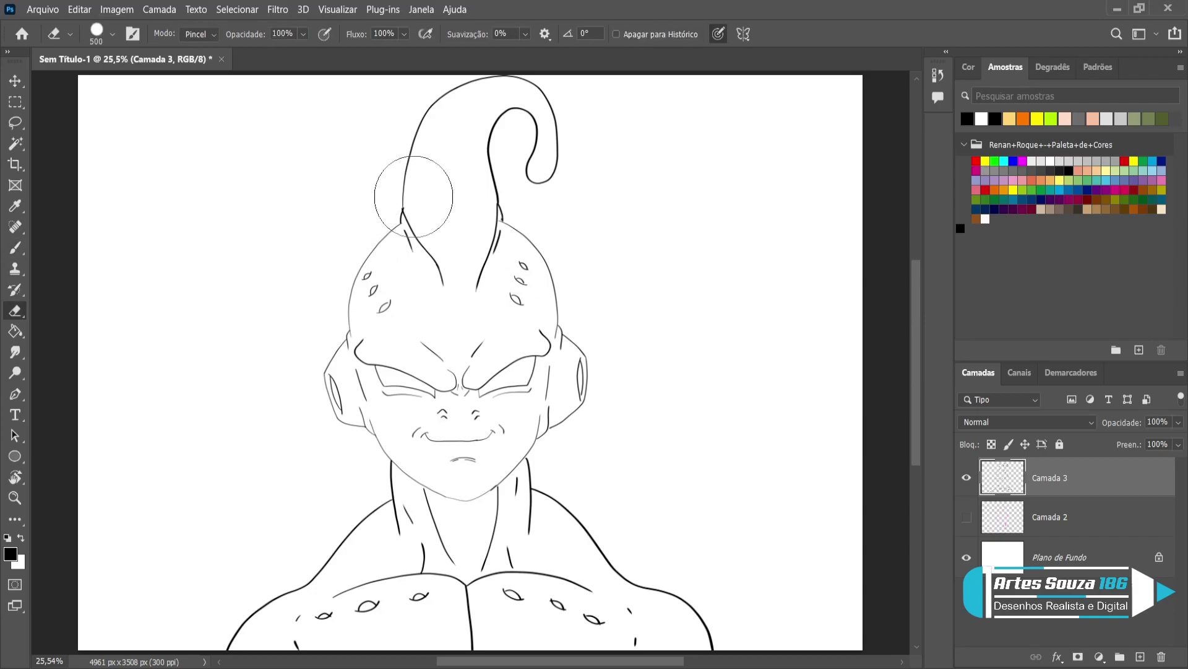
key("bracketleft")
key("bracketleft")
key("bracketleft")
key("bracketleft")
key("bracketleft")
key("bracketleft")
key("b")
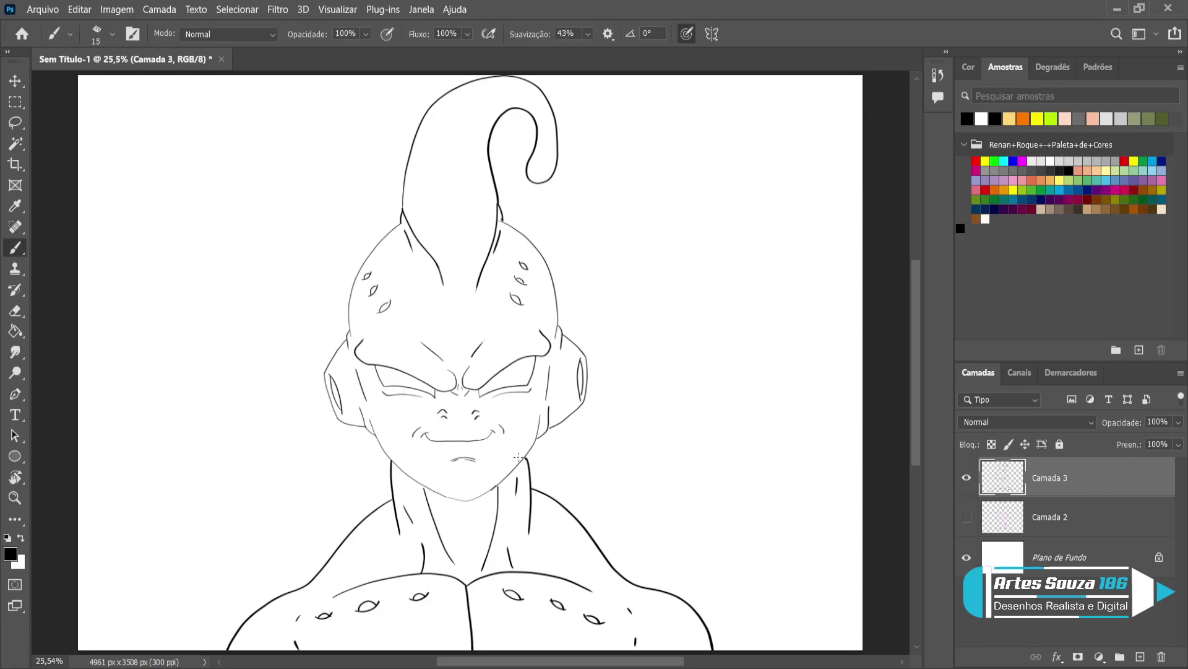
left_click(16, 143)
left_click(291, 258)
left_click(704, 297, "shift")
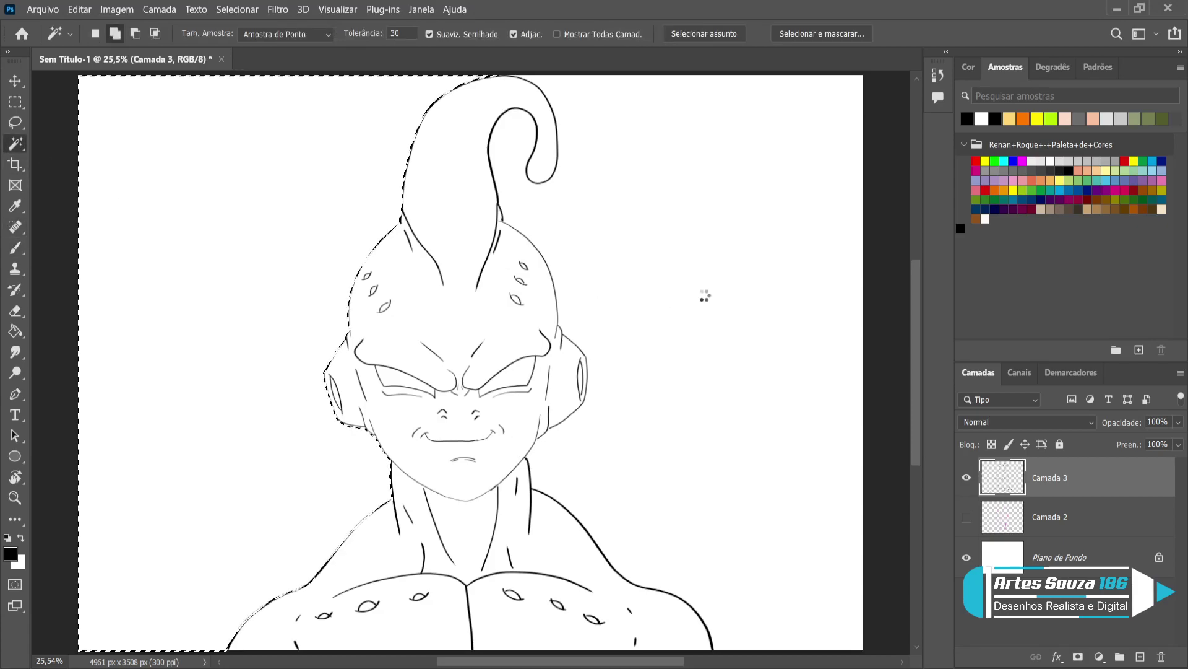
key("ctrl+d")
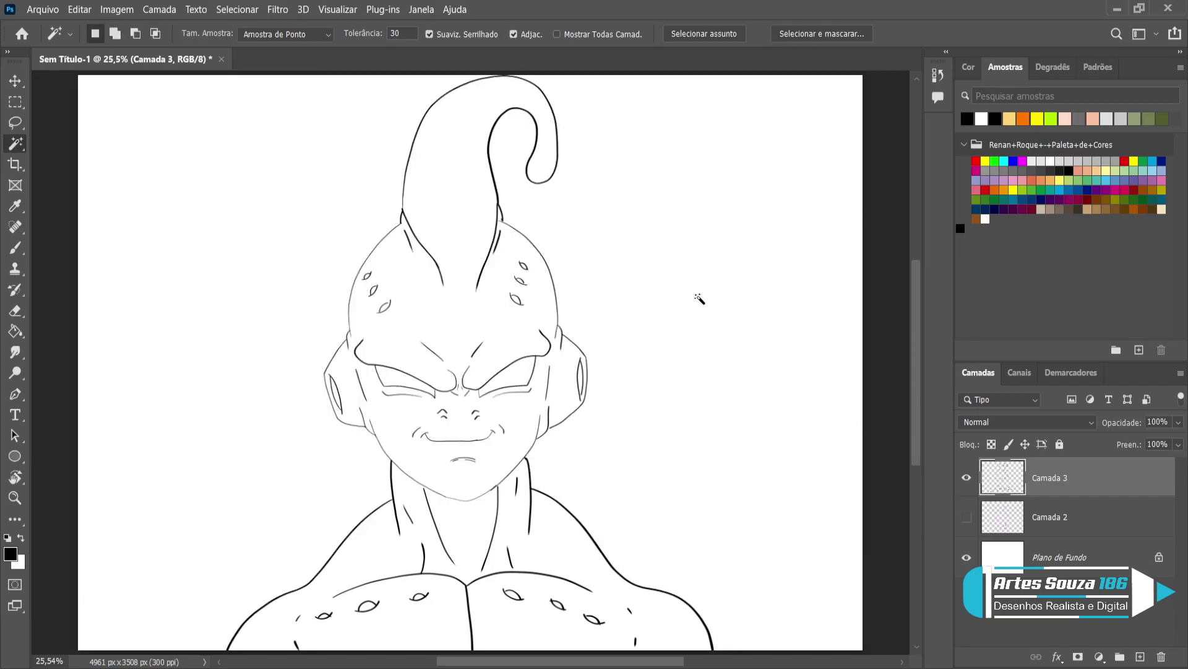
left_click(16, 248)
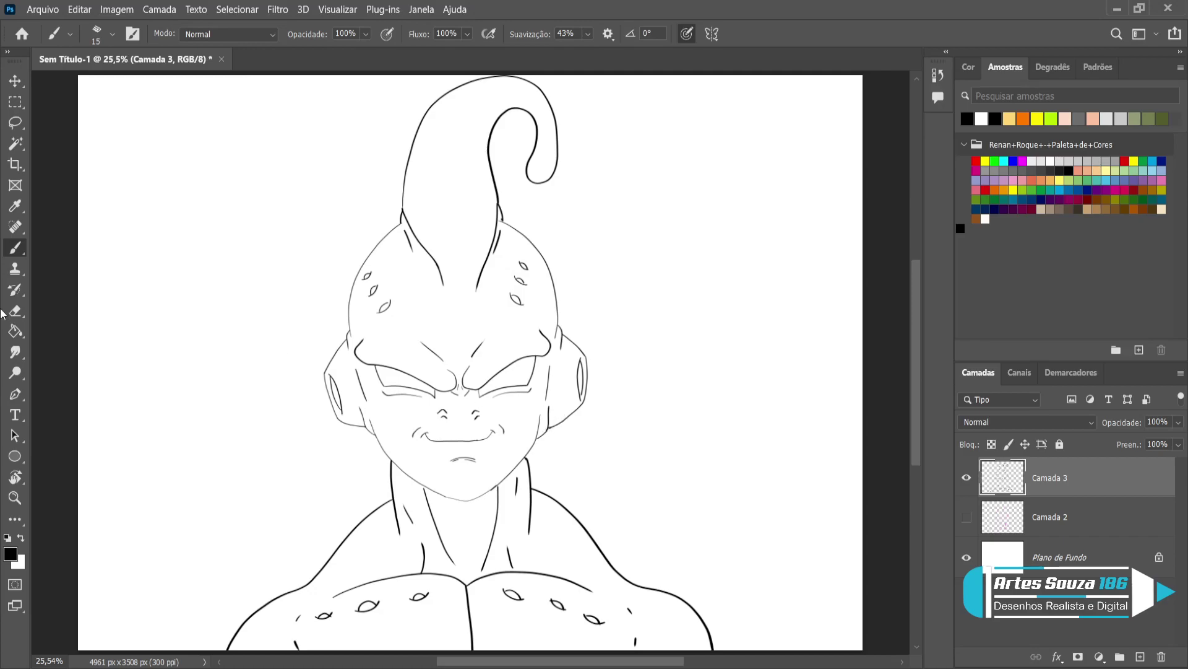
Select the white background on both sides of the figure with the Magic Wand, and invert the selection
left_click(16, 146)
left_click(204, 147)
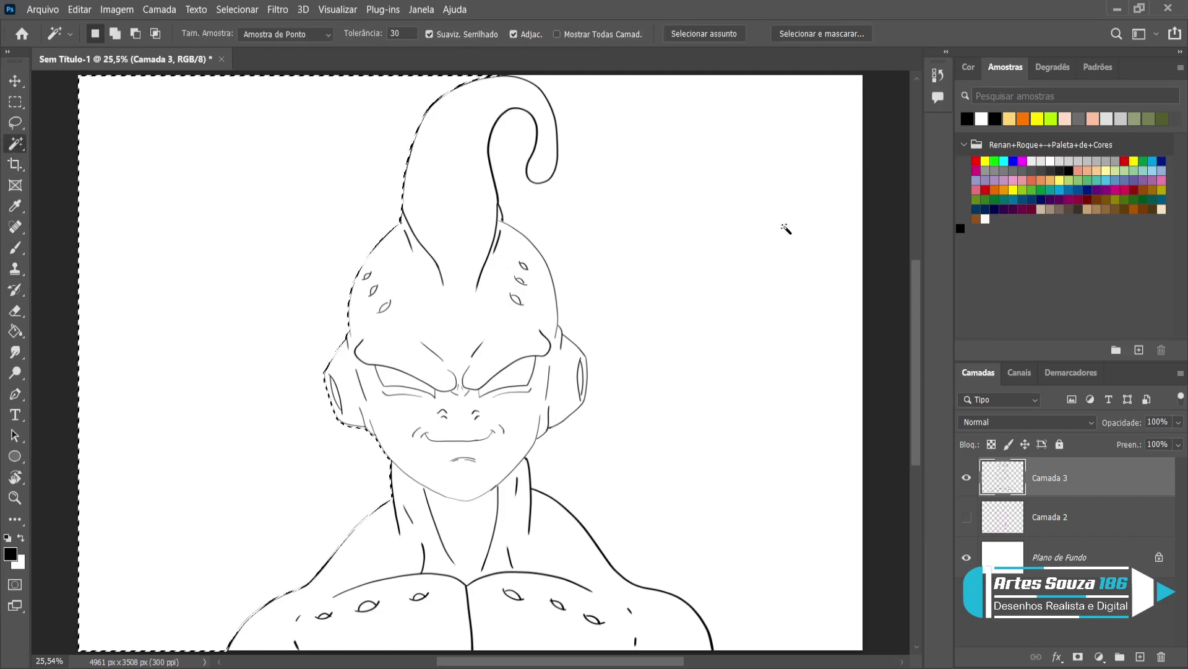
left_click(812, 240, "shift")
key("ctrl+shift+i")
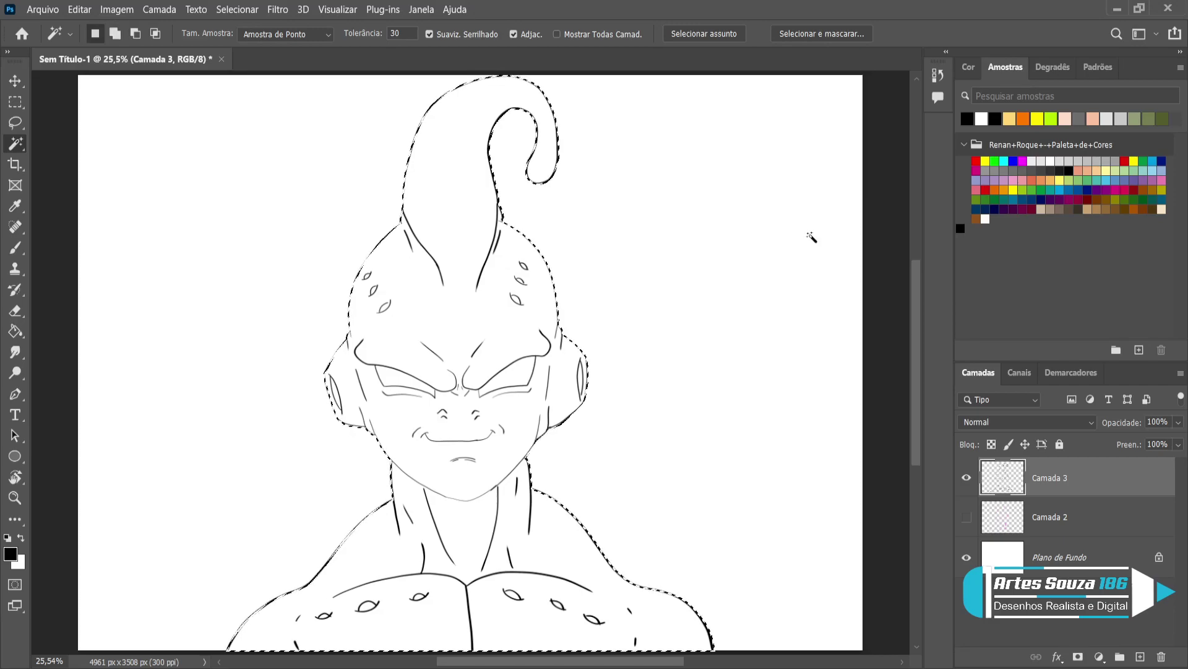
Add a new layer directly above Camada 2 and switch to the Paint Bucket
left_click(1051, 523)
left_click(1139, 656)
key("g")
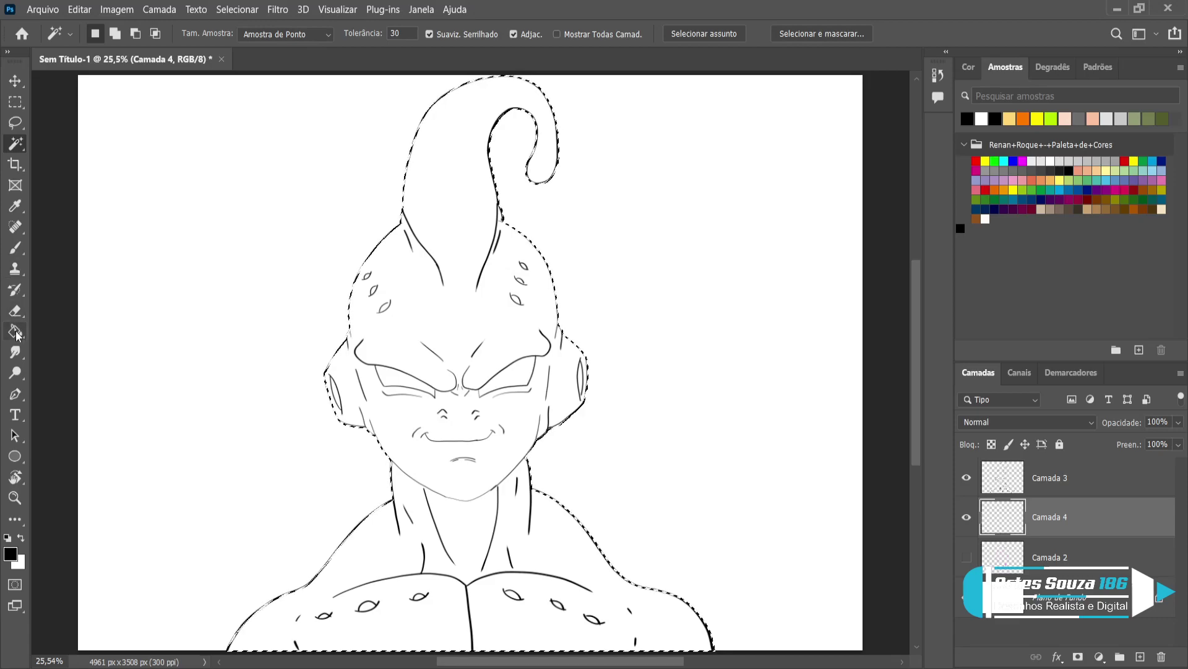
Mix a light salmon skin colour, fill the selected figure with it on Camada 4, and clear the selection
left_click(977, 190)
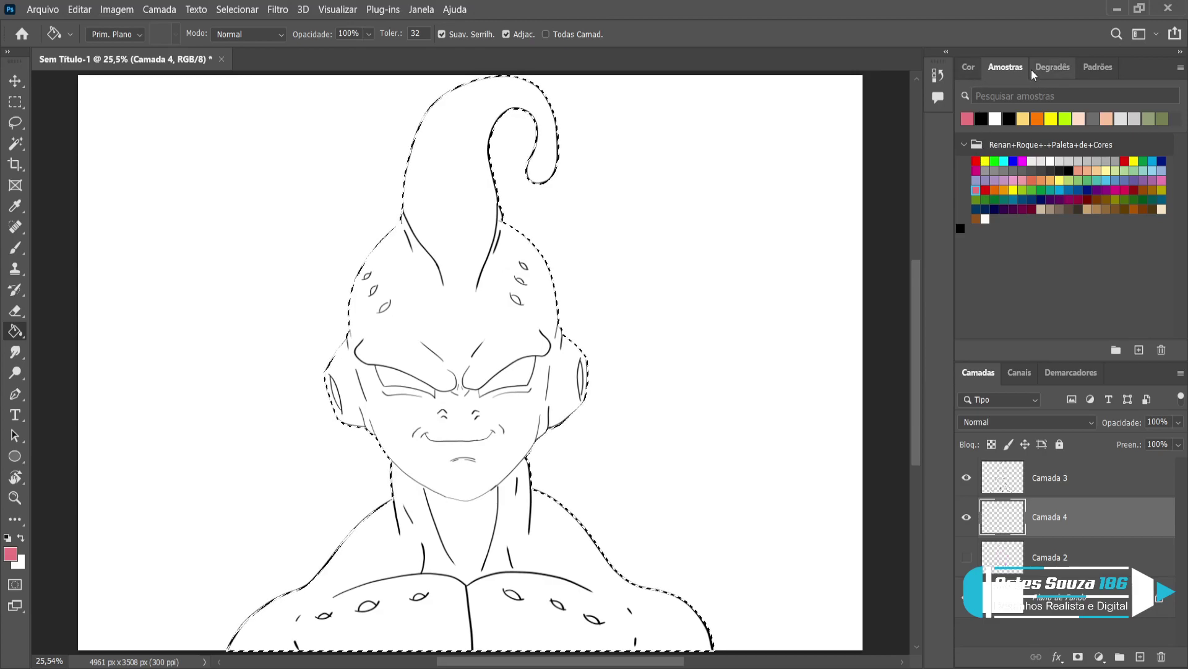
left_click(969, 66)
left_click_drag(1167, 123, 1169, 113)
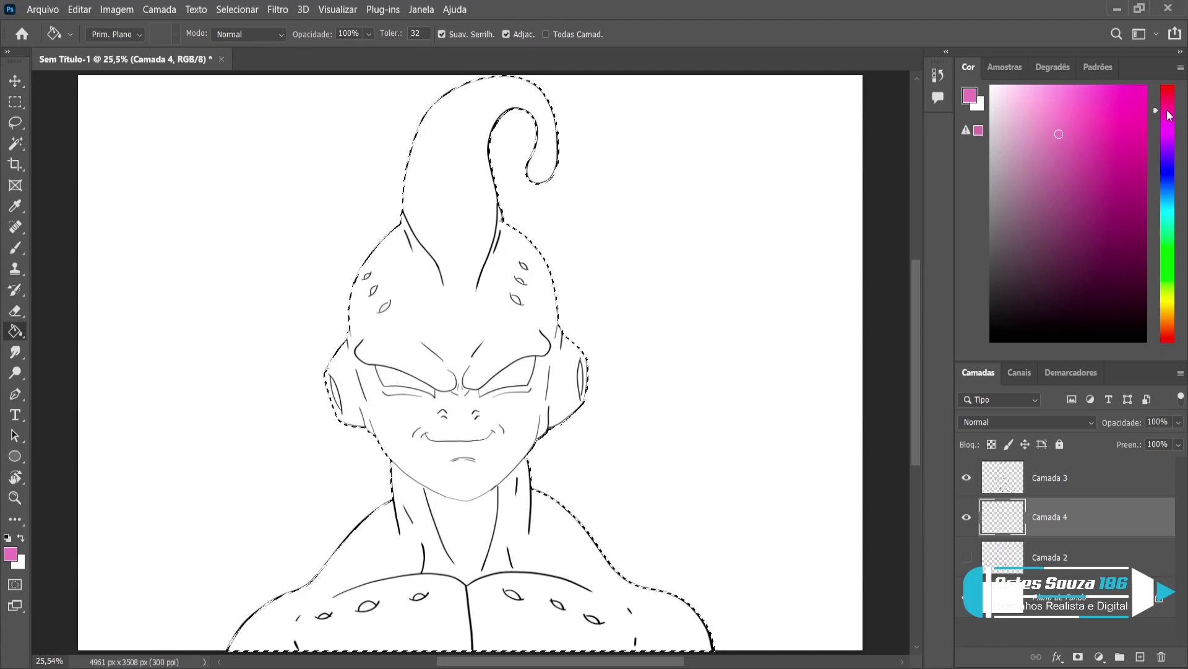
left_click(1167, 294)
mouse_move(1168, 323)
left_mouse_down()
mouse_move(1170, 344)
mouse_move(1171, 322)
mouse_move(1171, 335)
left_mouse_up()
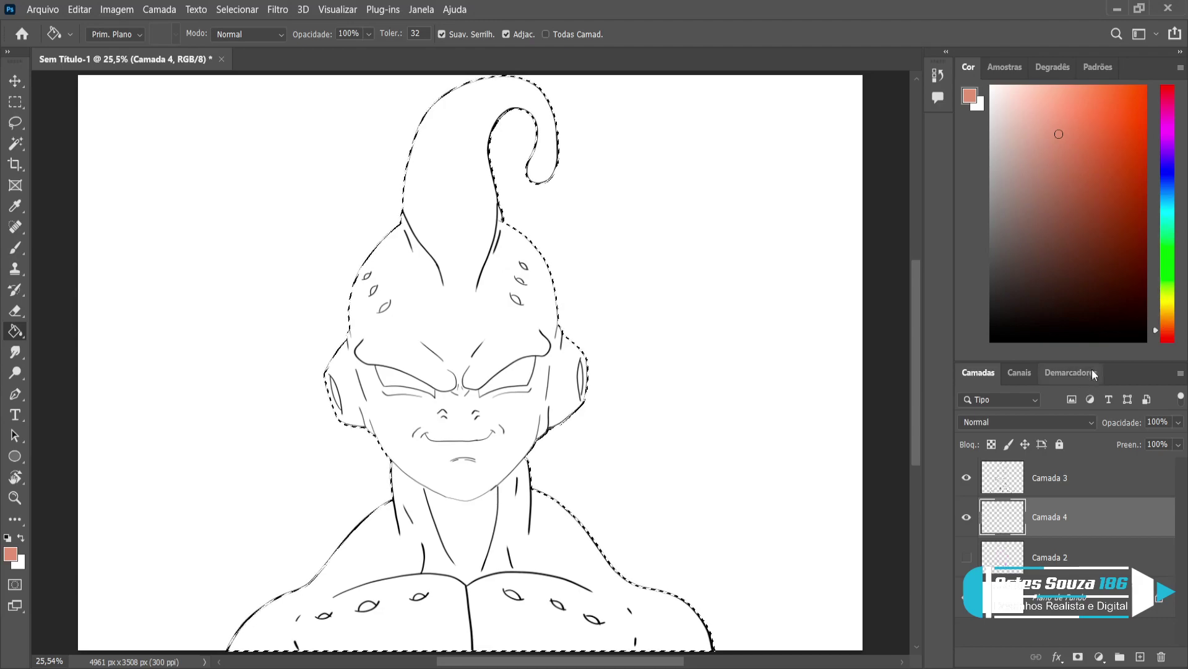
left_click(1172, 125)
left_click_drag(1174, 131, 1173, 341)
left_click(1061, 95)
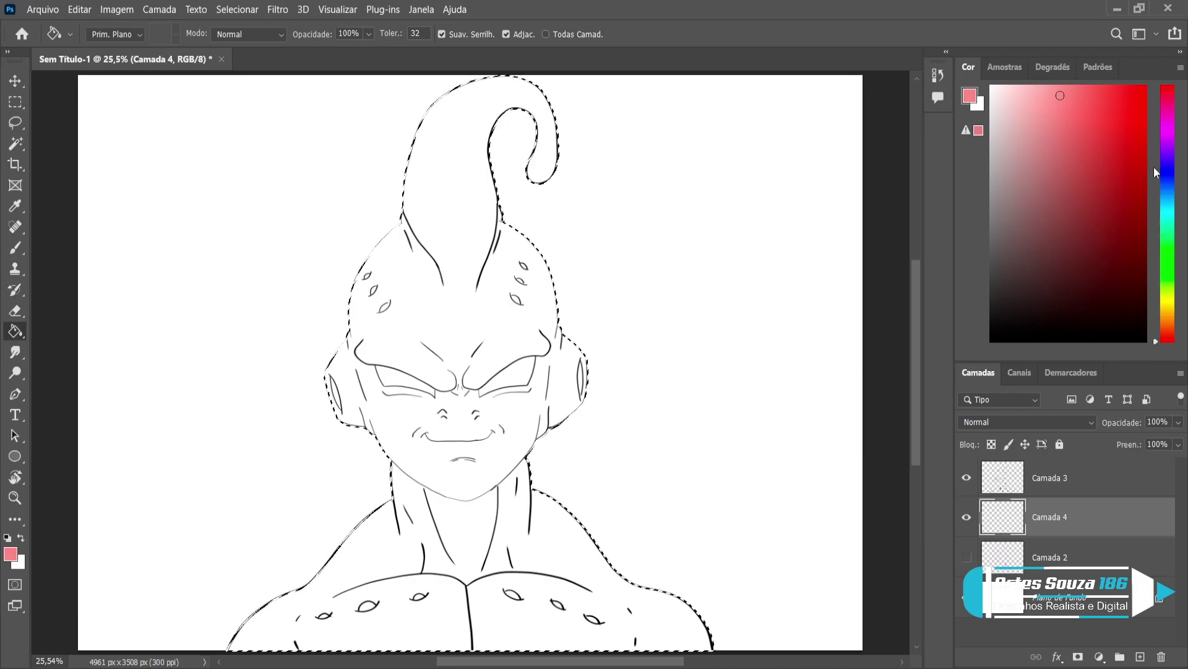
left_click(1169, 116)
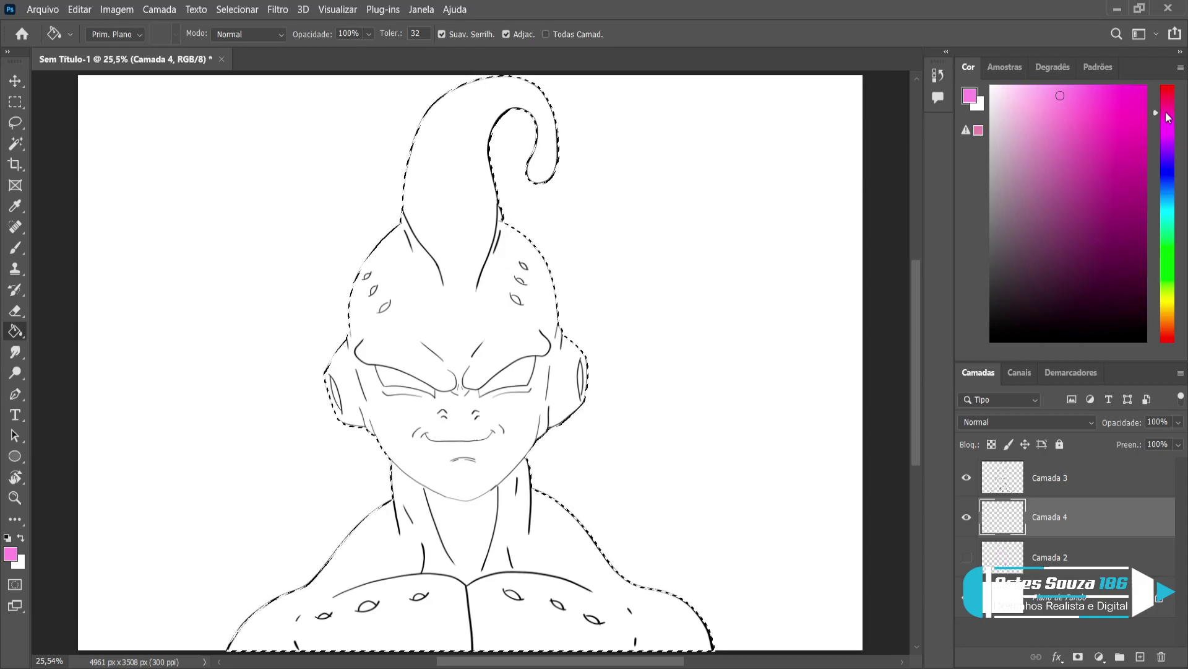
left_click_drag(1167, 113, 1172, 335)
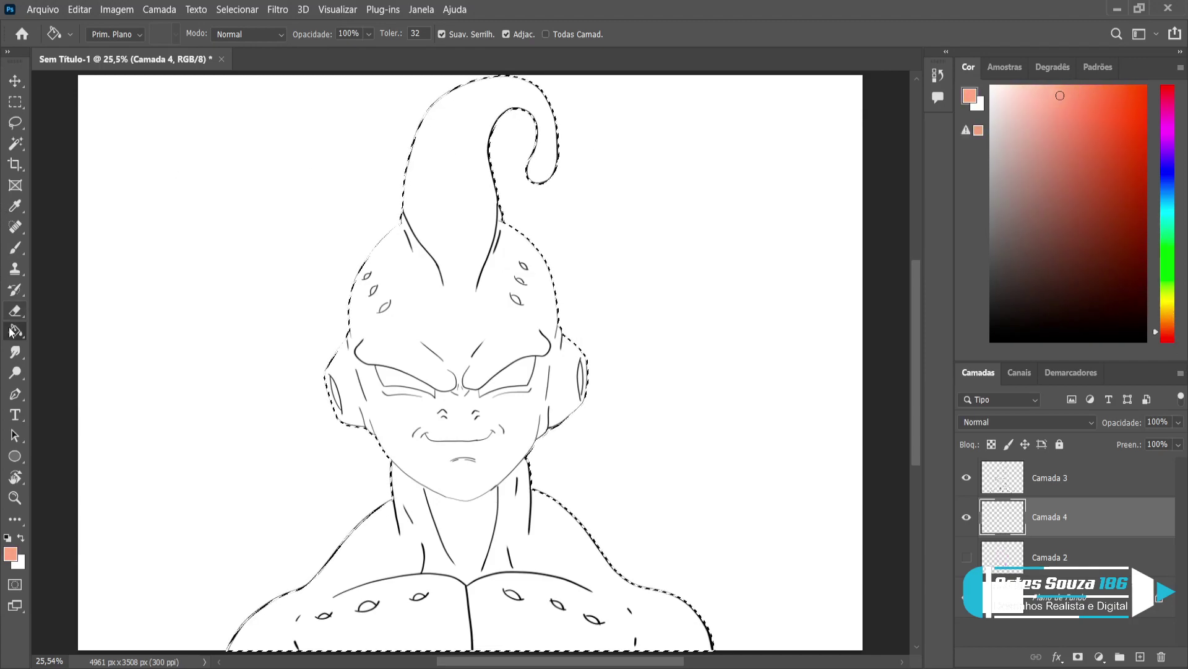
left_click(458, 339)
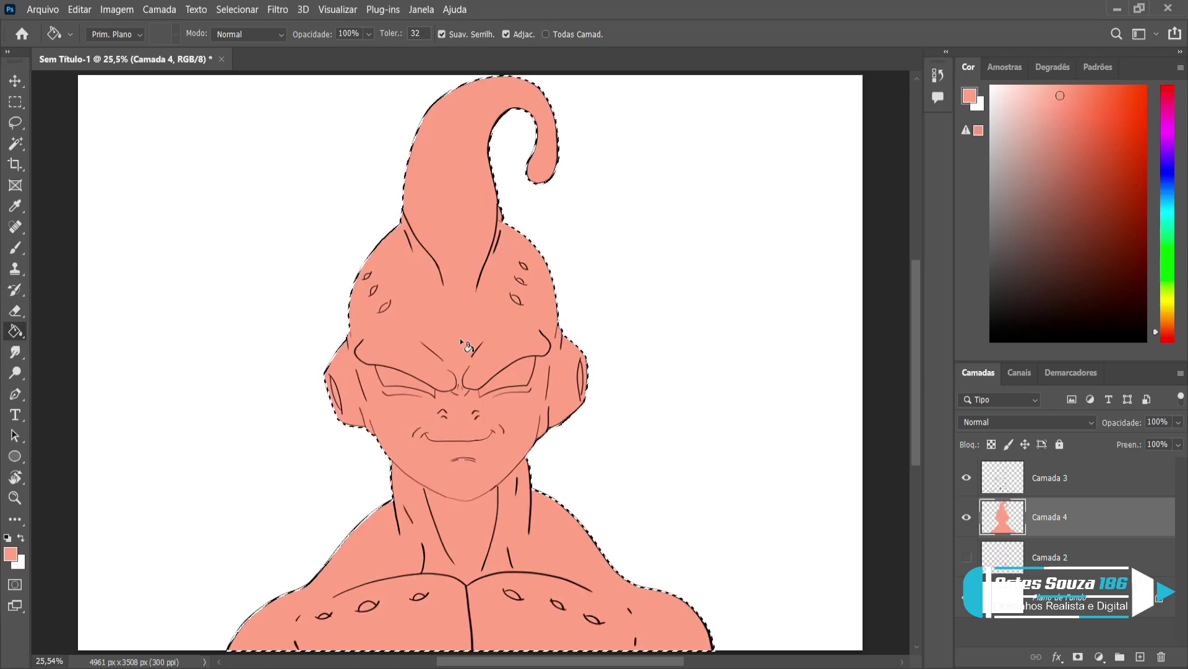
key("ctrl+d")
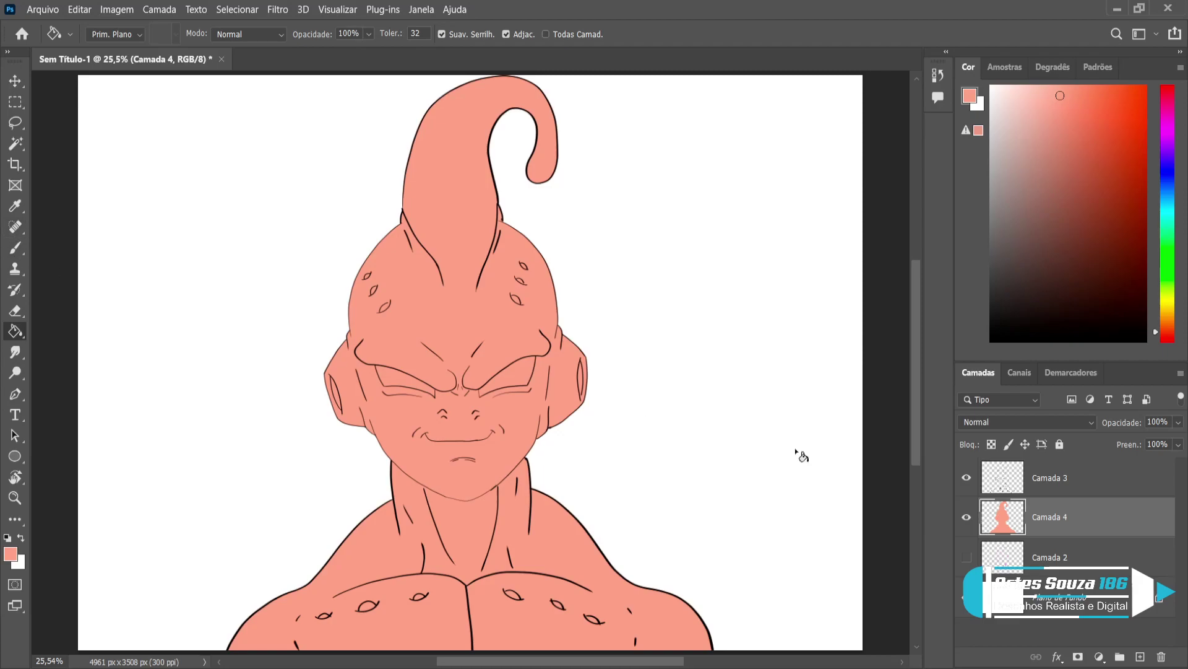
Add a new layer above the skin fill on Camada 4 and set up a 60 px dark grey brush
left_click(1140, 657)
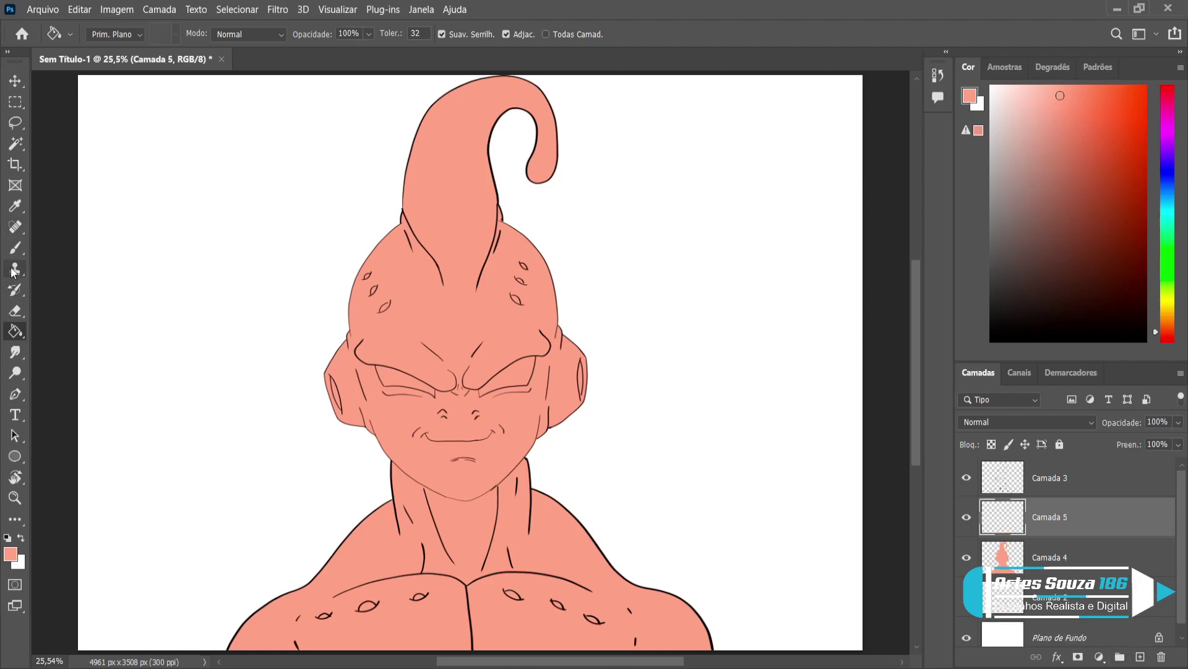
left_click(16, 247)
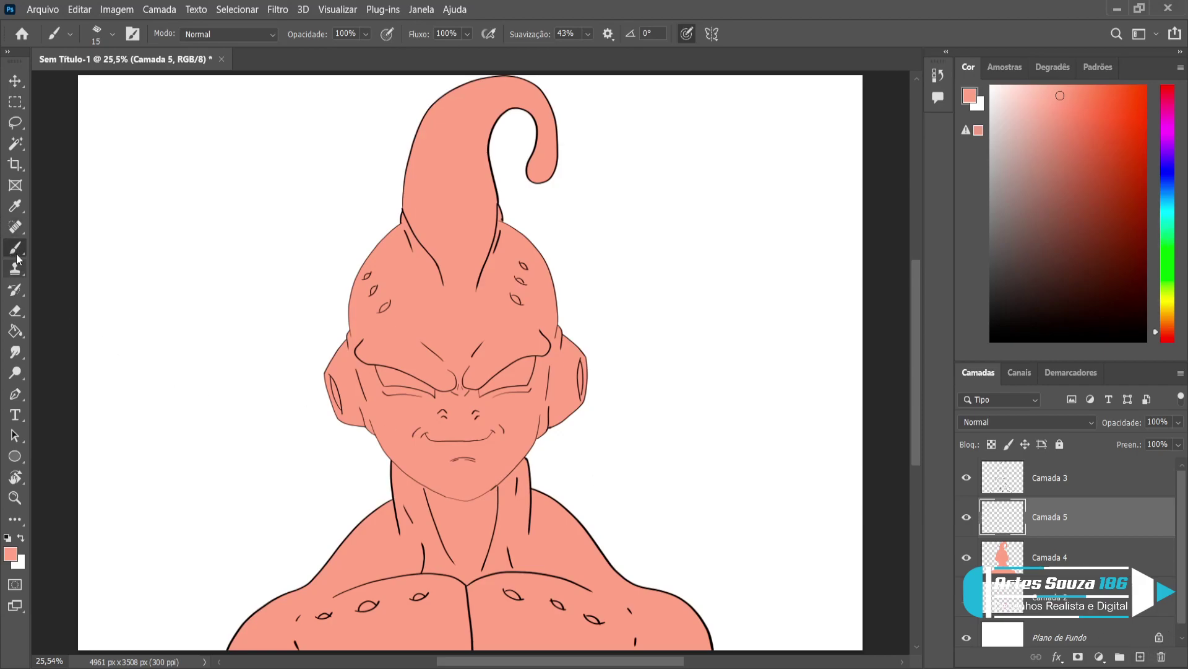
key("i")
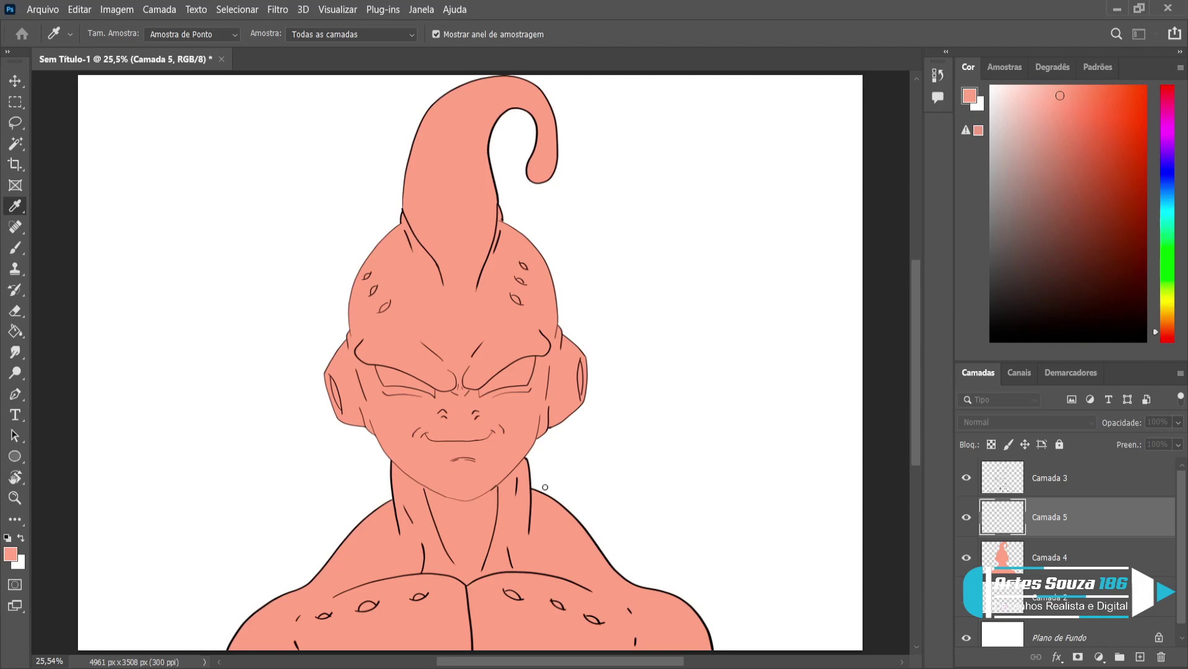
key("b")
key("d")
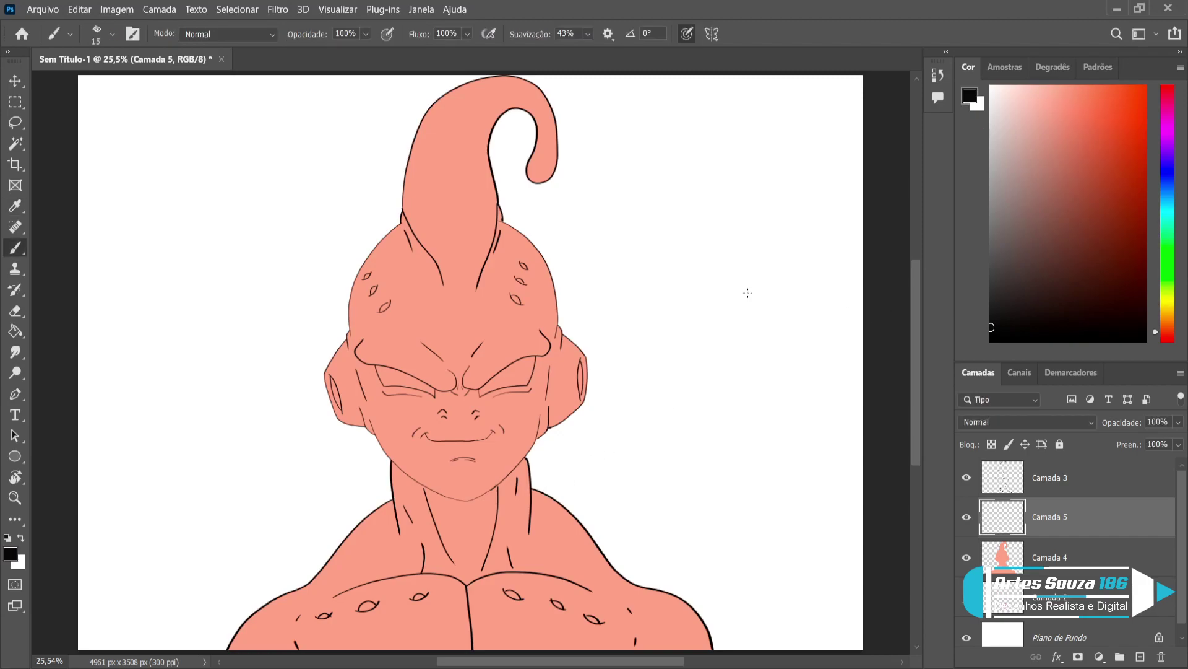
key("bracketright")
key("bracketright")
key("bracketright")
key("bracketright")
key("bracketright")
key("bracketright")
key("bracketright")
key("i")
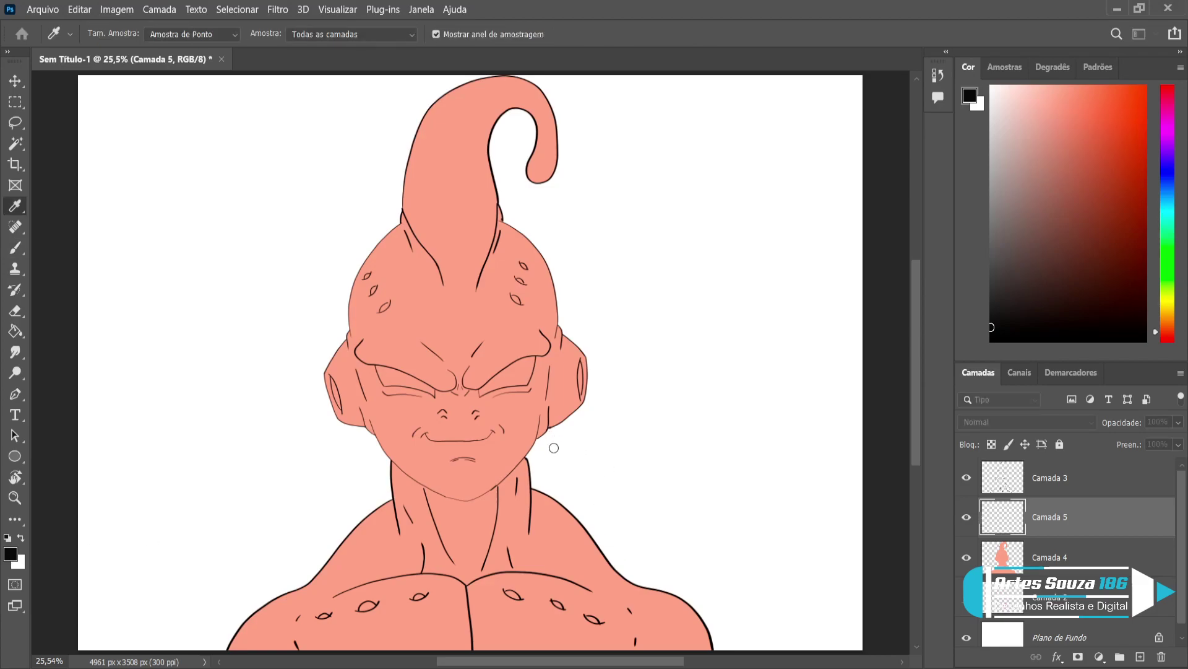
left_click(869, 291)
key("b")
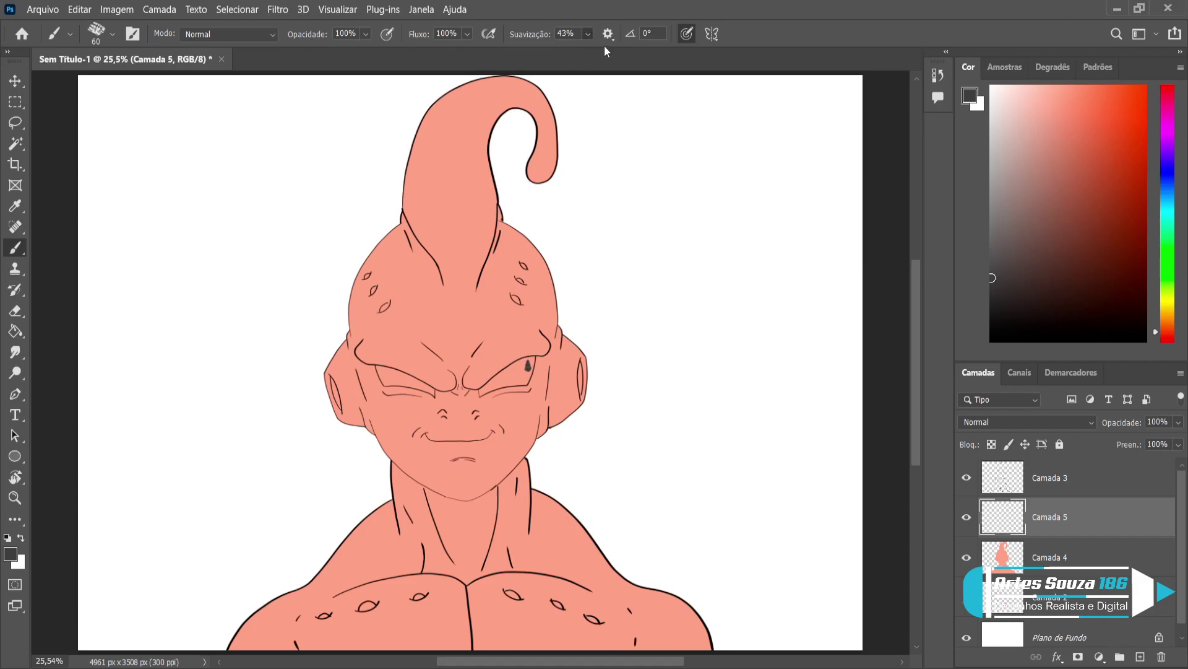
Paint the inside of both eyes dark grey with the brush smoothing at 0%, using 70 px for the left eye
left_click_drag(528, 366, 506, 372)
key("bracketleft")
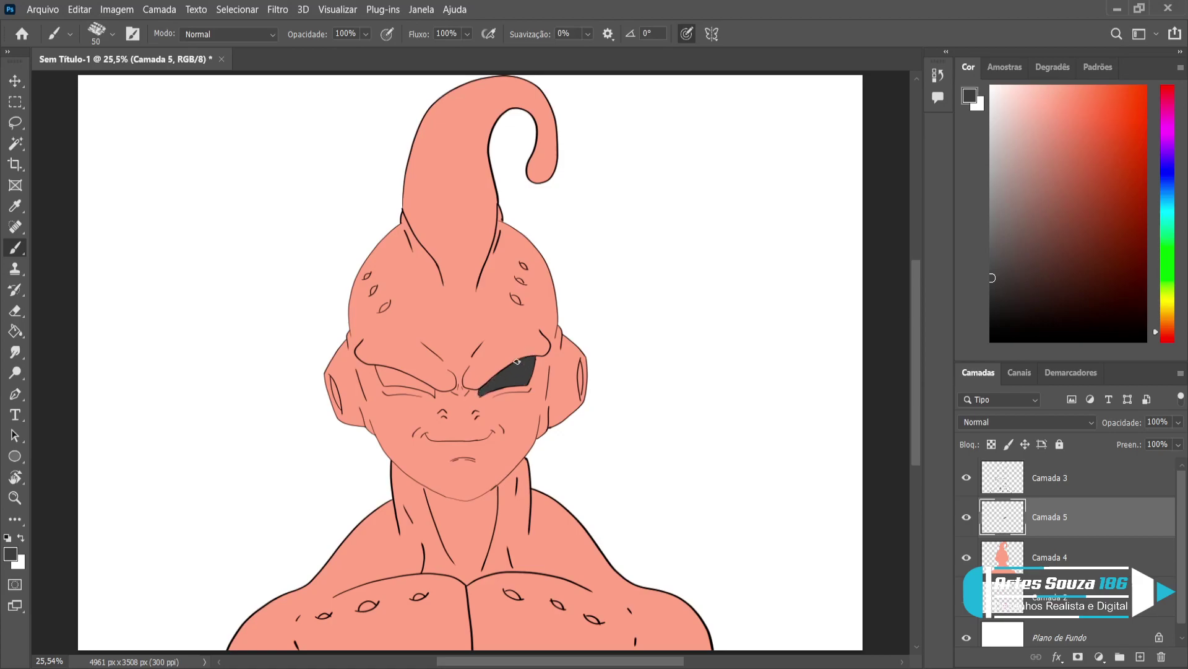
key("bracketright")
key("bracketright")
key("bracketright")
left_click_drag(382, 369, 413, 380)
mouse_move(413, 381)
left_mouse_down()
mouse_move(428, 389)
mouse_move(387, 385)
mouse_move(379, 372)
mouse_move(436, 395)
mouse_move(415, 376)
left_mouse_up()
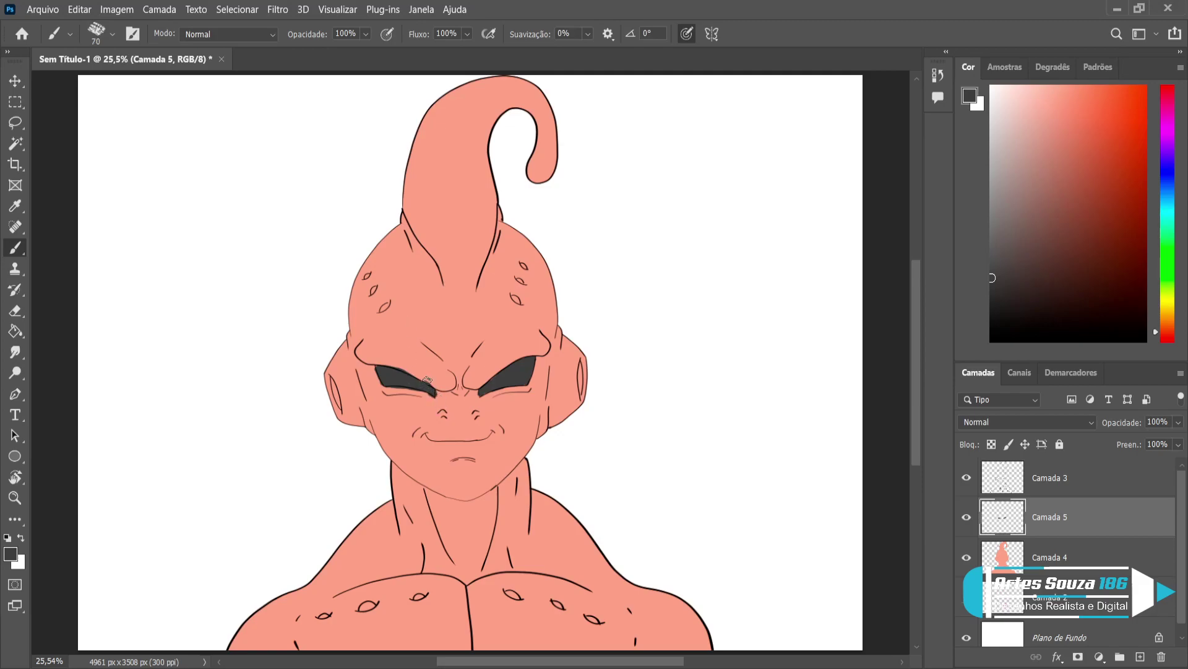
Erase the dark grey paint spilling past the left eye's inner corner with a 45 px eraser
key("e")
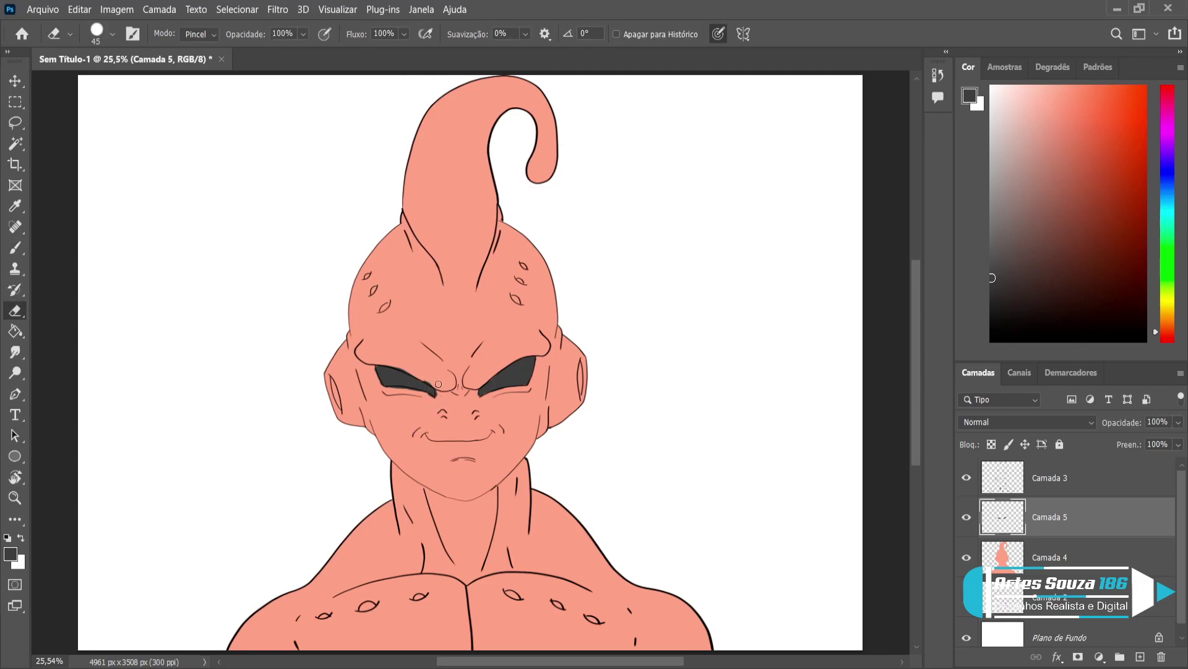
left_click_drag(444, 388, 441, 394)
key("b")
key("e")
Fill the unpainted gaps along the edges of both eyes with a 25 px dark grey brush
scroll(415, 347, "up", 4)
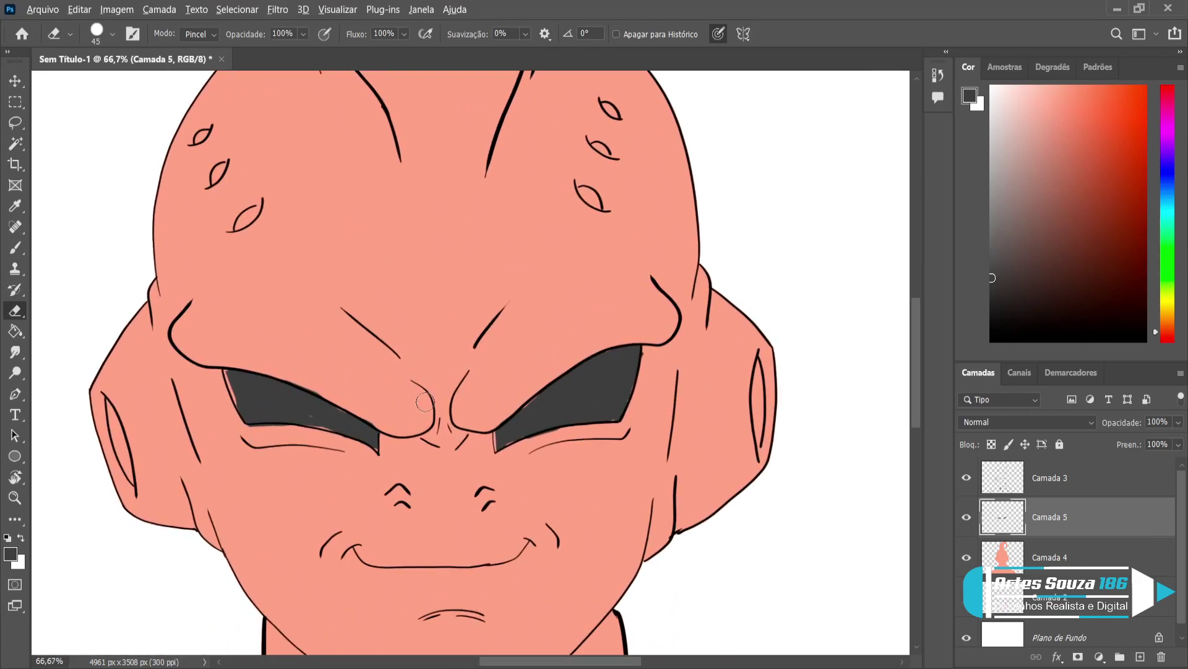
left_click_drag(428, 410, 427, 322)
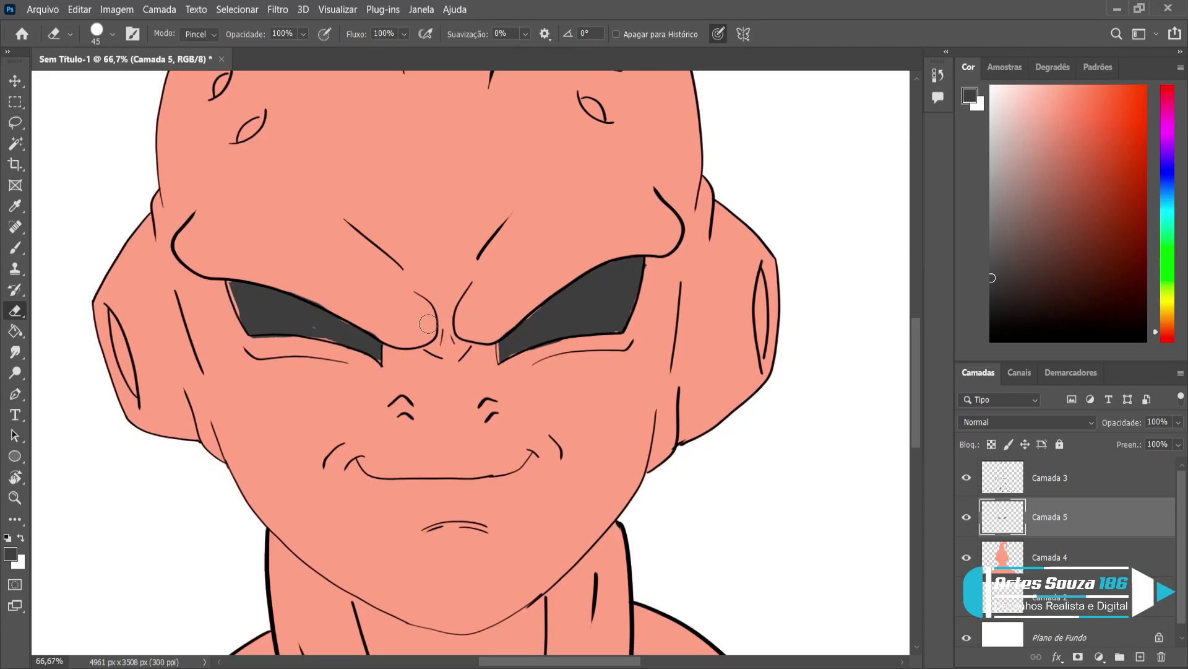
scroll(428, 323, "down", 2)
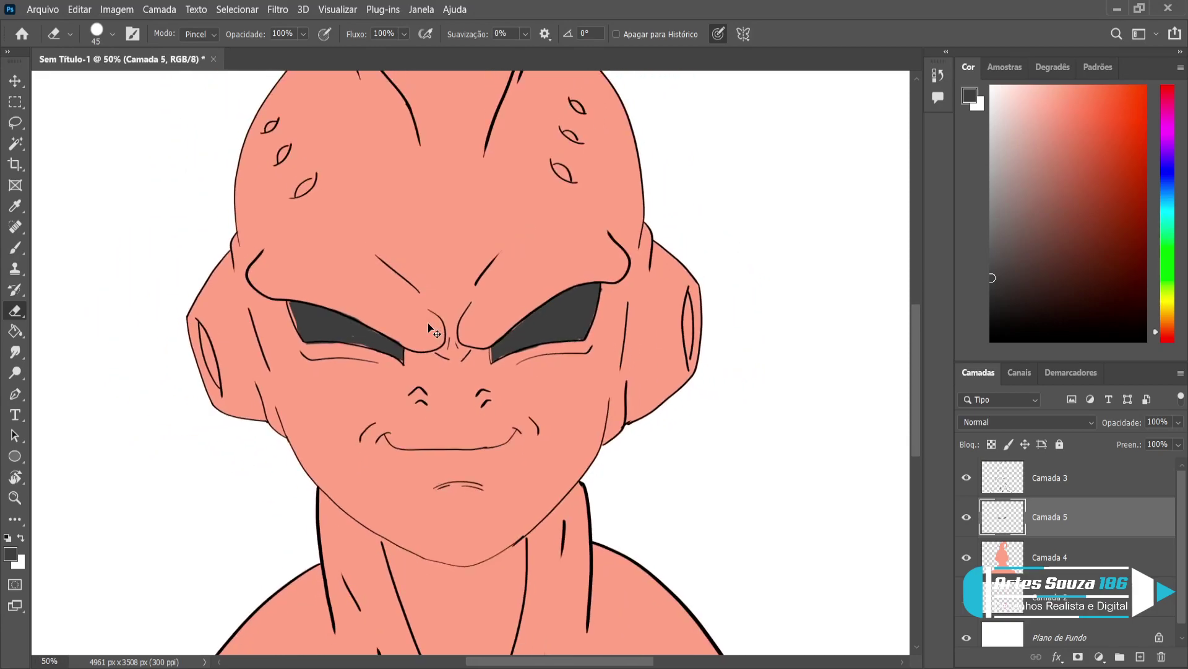
scroll(428, 323, "up", 2)
scroll(428, 324, "up", 1)
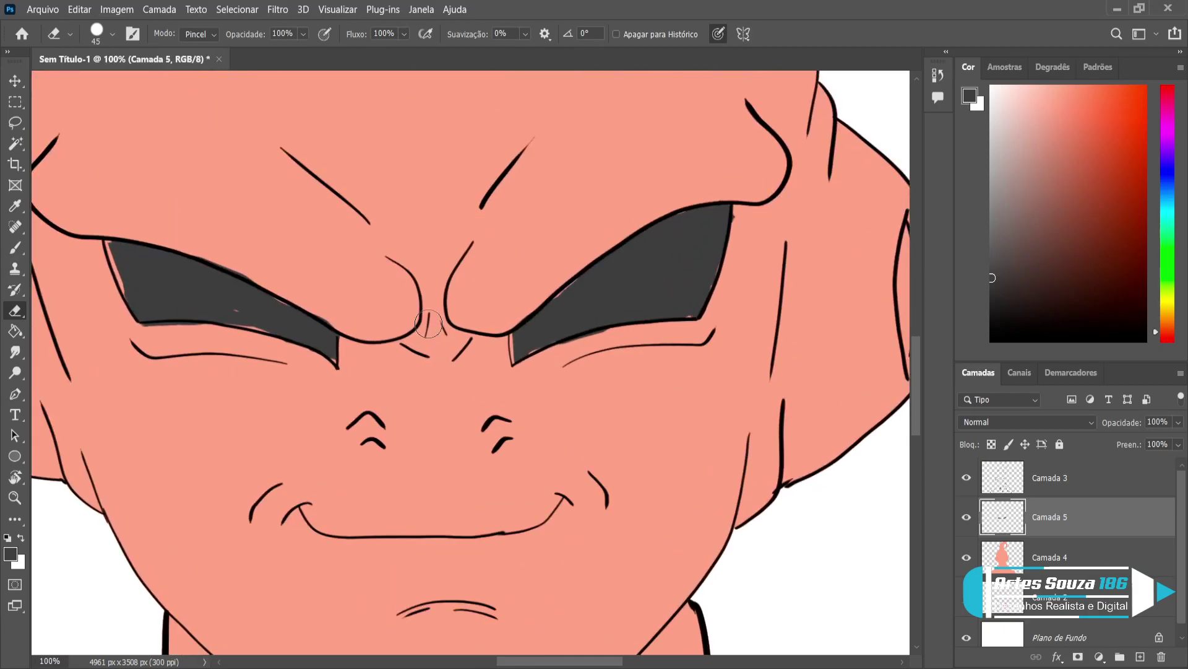
key("b")
key("bracketleft")
key("bracketleft")
key("bracketleft")
key("bracketleft")
key("bracketleft")
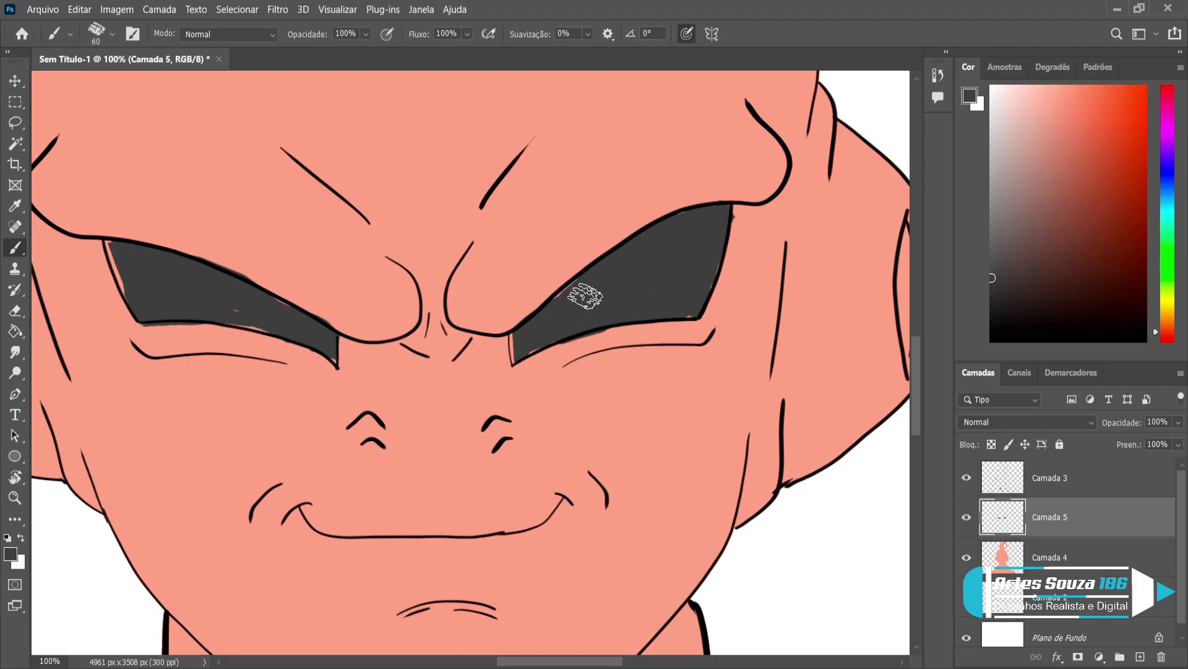
mouse_move(580, 277)
left_mouse_down()
mouse_move(510, 340)
mouse_move(515, 351)
mouse_move(531, 345)
left_mouse_up()
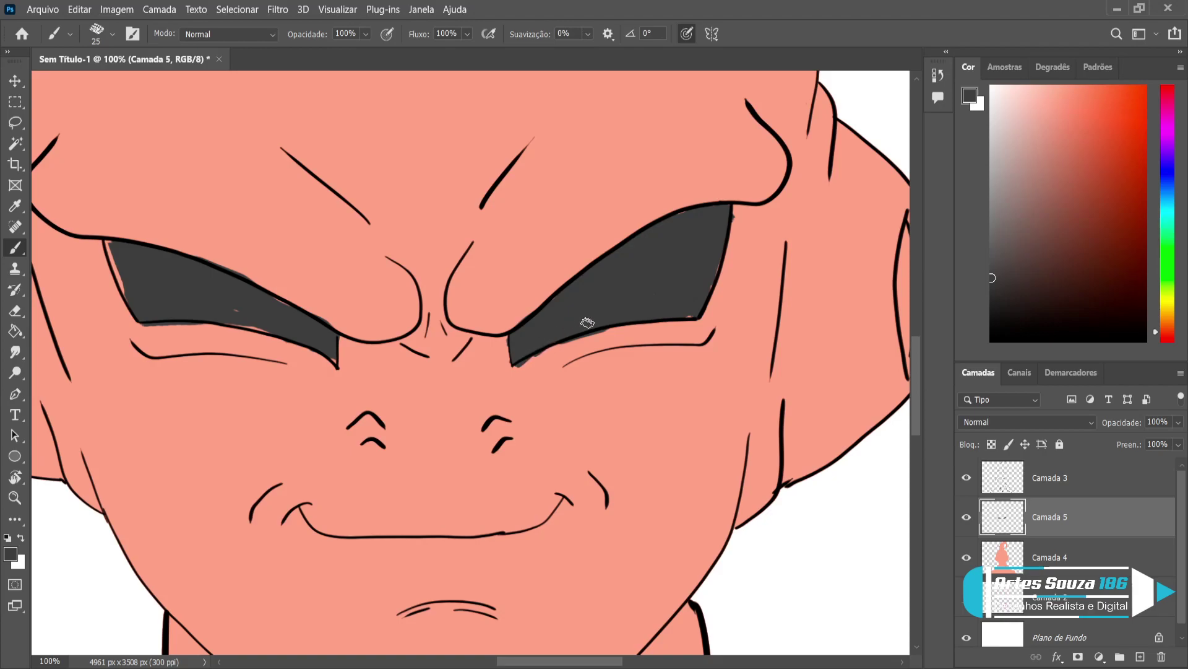
mouse_move(694, 307)
left_mouse_down()
mouse_move(722, 221)
mouse_move(683, 217)
mouse_move(583, 264)
left_mouse_up()
mouse_move(288, 307)
left_mouse_down()
mouse_move(335, 363)
mouse_move(315, 332)
mouse_move(156, 309)
mouse_move(119, 272)
mouse_move(127, 294)
mouse_move(109, 242)
mouse_move(158, 338)
mouse_move(134, 291)
left_mouse_up()
Erase the dark grey excess outside the outlines of both eyes with a 15 px eraser
key("e")
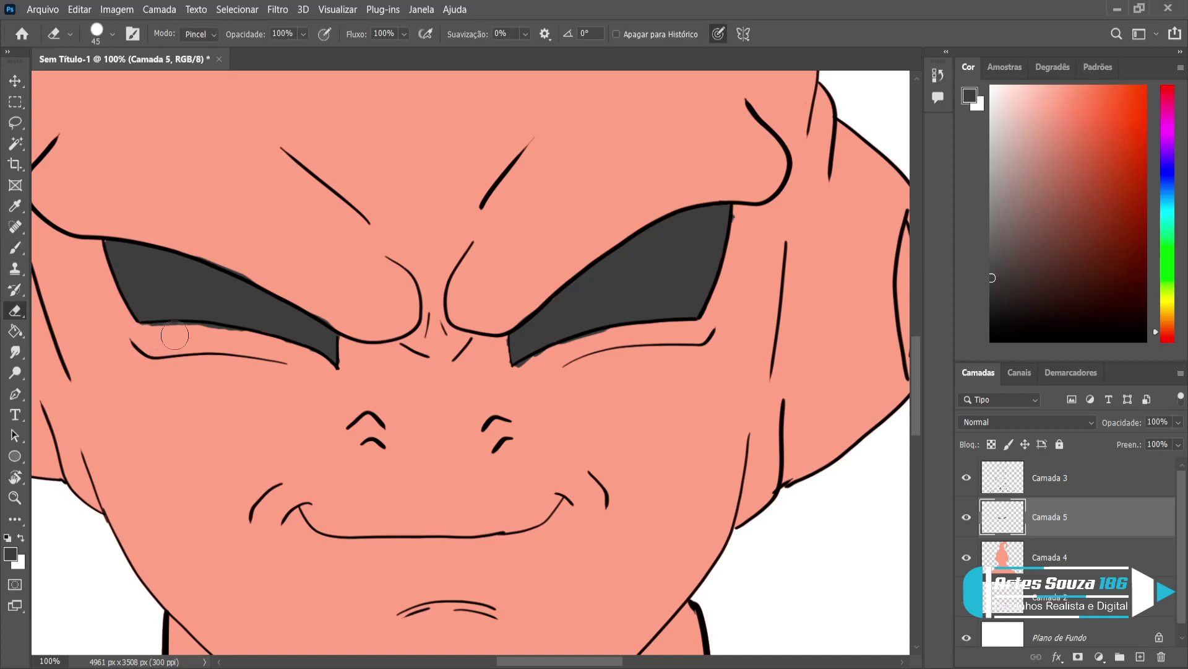
key("bracketleft")
key("bracketleft")
key("bracketleft")
left_click_drag(135, 323, 244, 335)
mouse_move(614, 333)
left_mouse_down()
mouse_move(518, 377)
mouse_move(569, 341)
left_mouse_up()
left_click_drag(497, 325, 509, 353)
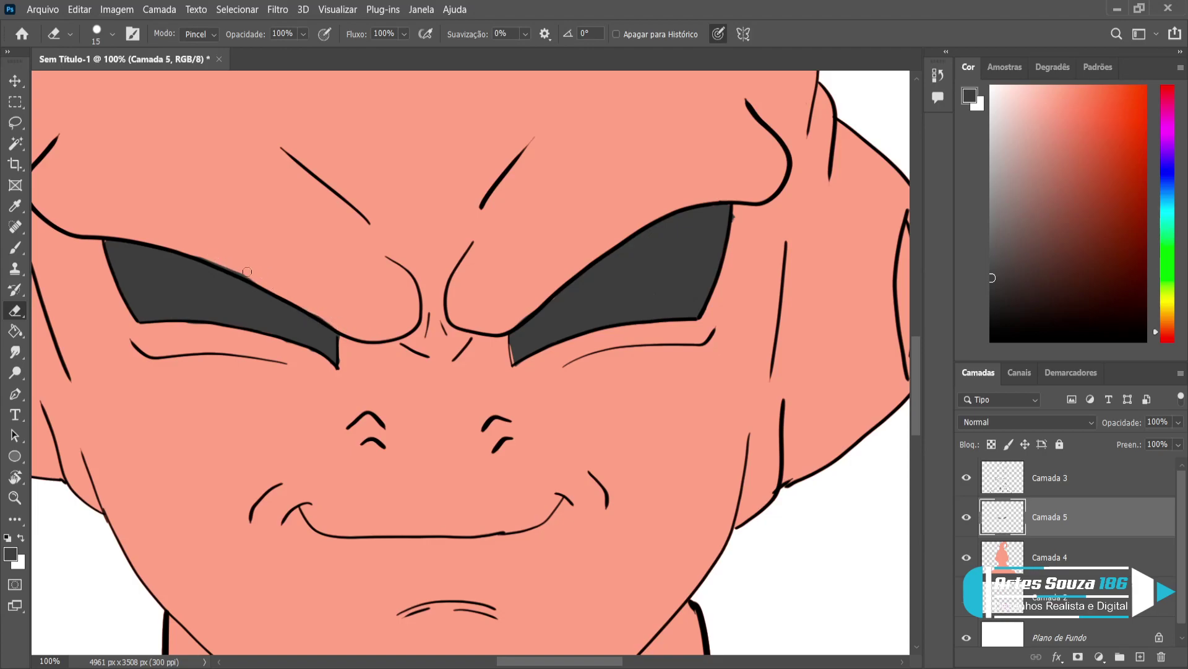
mouse_move(246, 268)
left_mouse_down()
mouse_move(189, 250)
mouse_move(326, 317)
left_mouse_up()
Fill the gap at the right eye's inner corner with a smaller brush and erase the spill at its outer corner
key("v")
key("b")
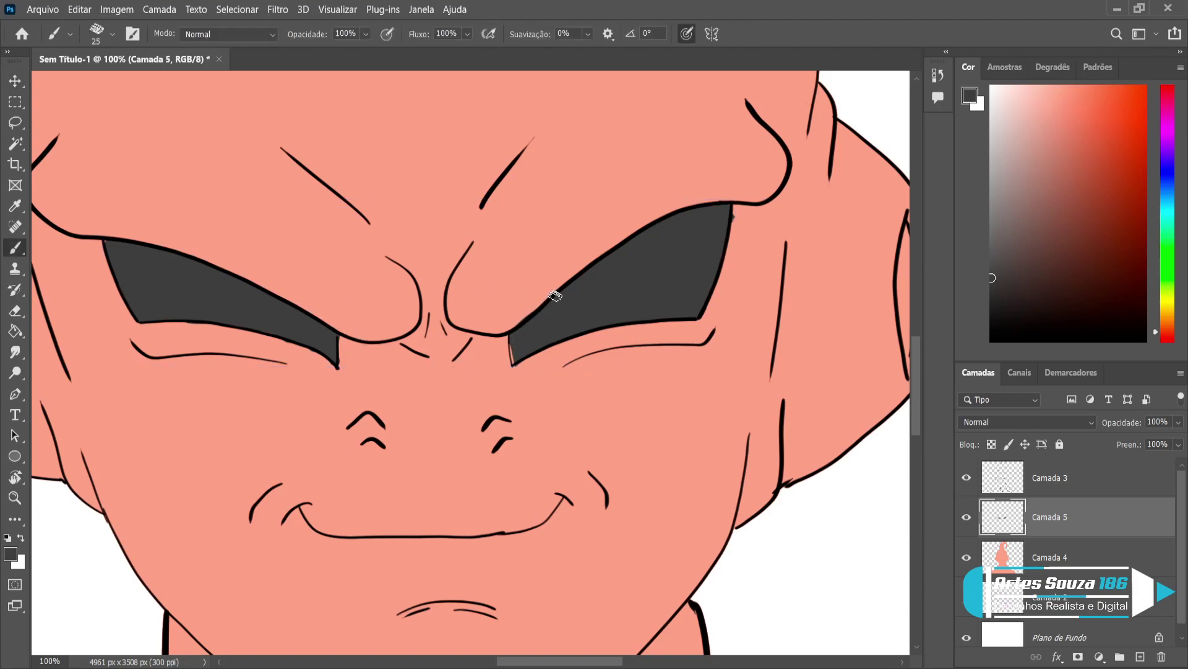
key("bracketleft")
key("bracketleft")
key("bracketleft")
key("bracketleft")
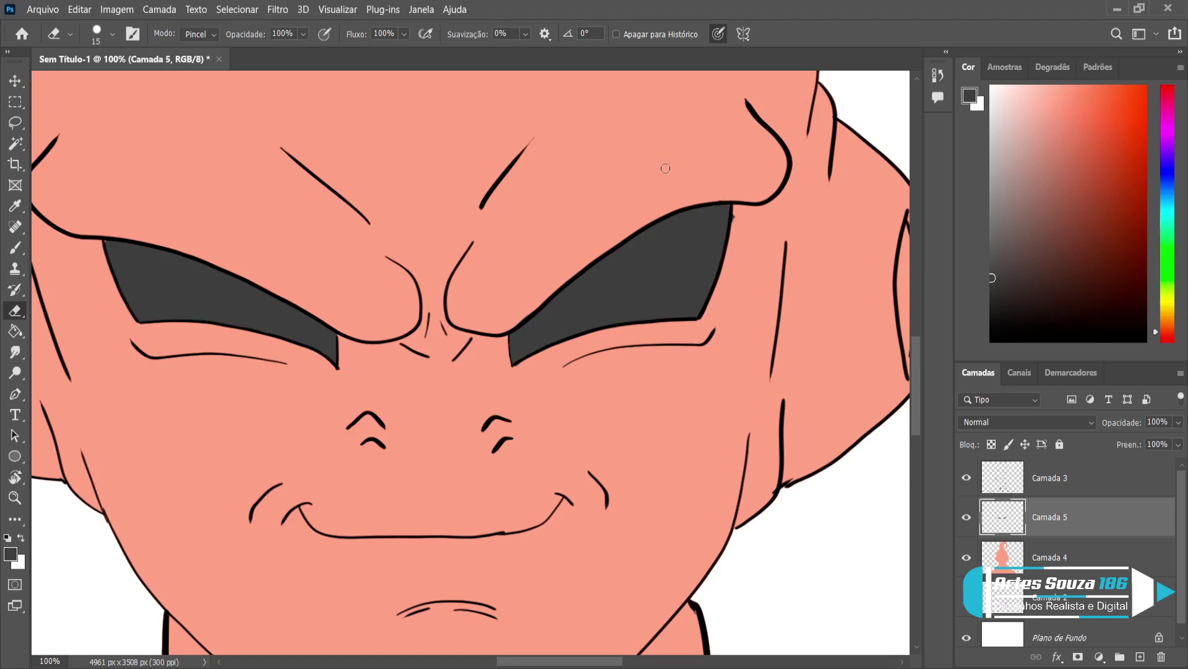
left_click_drag(743, 199, 733, 215)
key("ctrl+0")
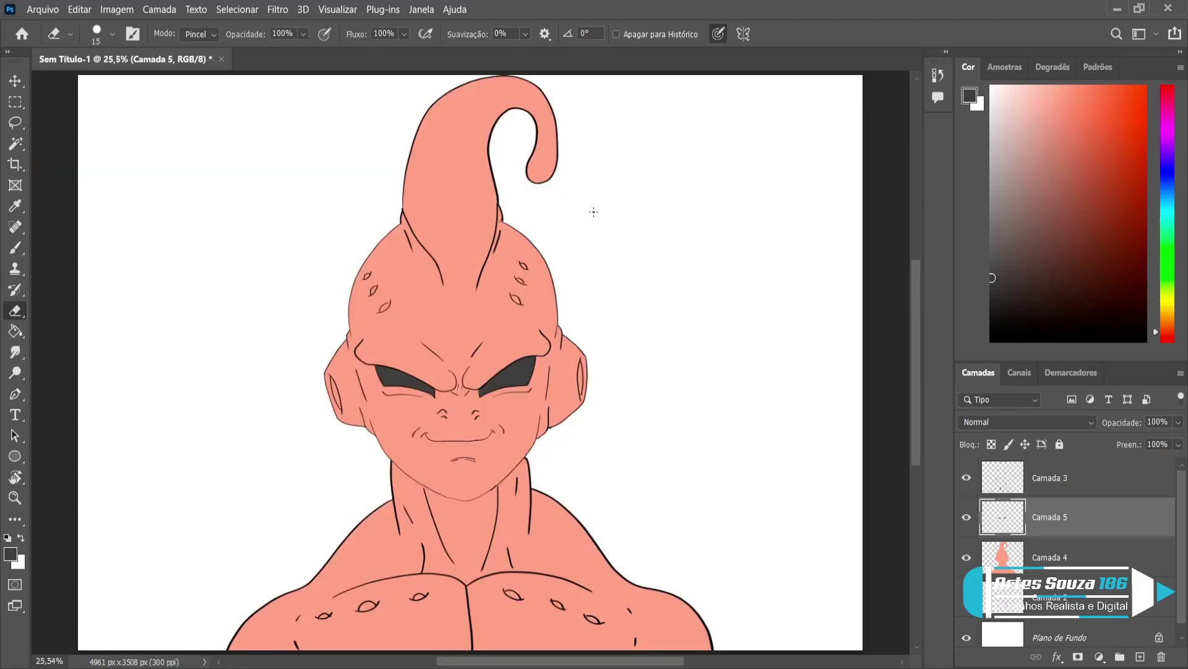
key("ctrl+plus")
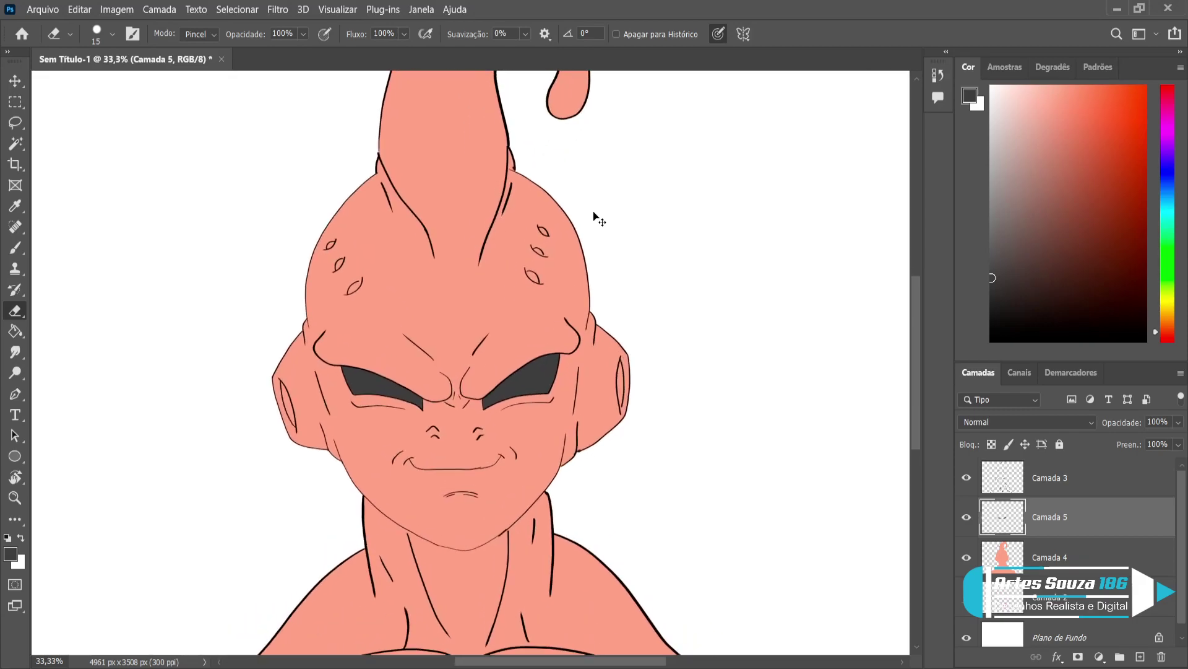
Fill the six small holes on the sides of the forehead with a 25 px dark grey brush
key("ctrl+plus")
key("b")
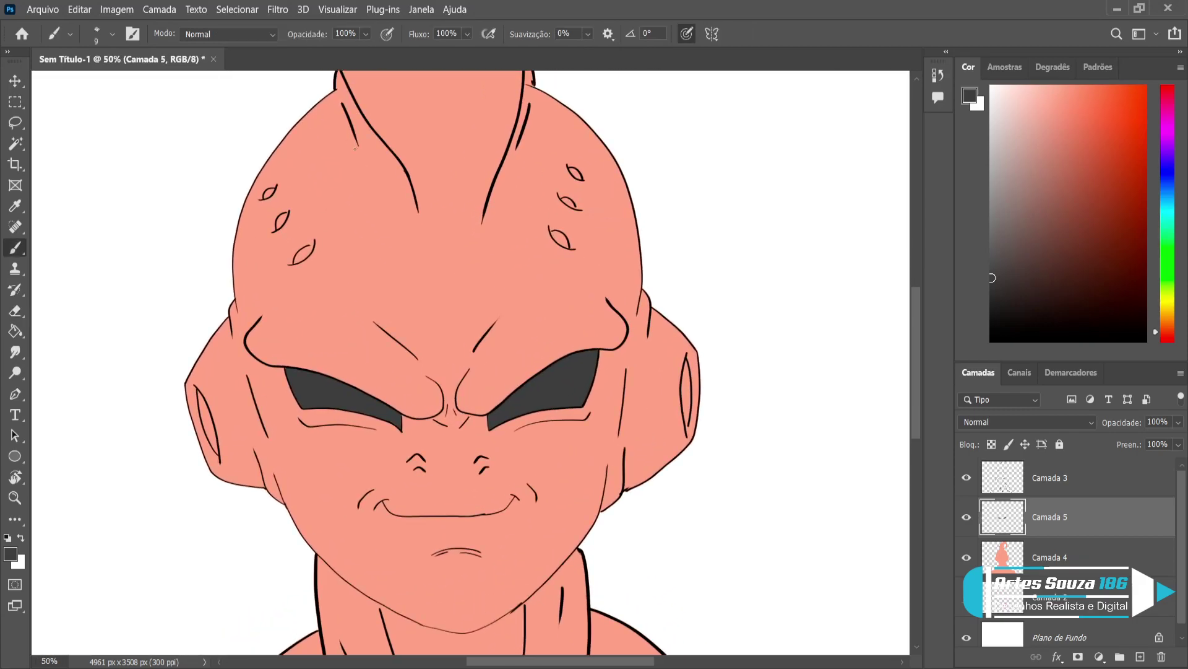
key("bracketright")
key("bracketright")
key("bracketright")
key("bracketright")
left_click_drag(308, 247, 297, 262)
left_click_drag(281, 217, 282, 221)
left_click_drag(271, 192, 270, 192)
left_click_drag(560, 236, 557, 238)
left_click_drag(568, 202, 574, 172)
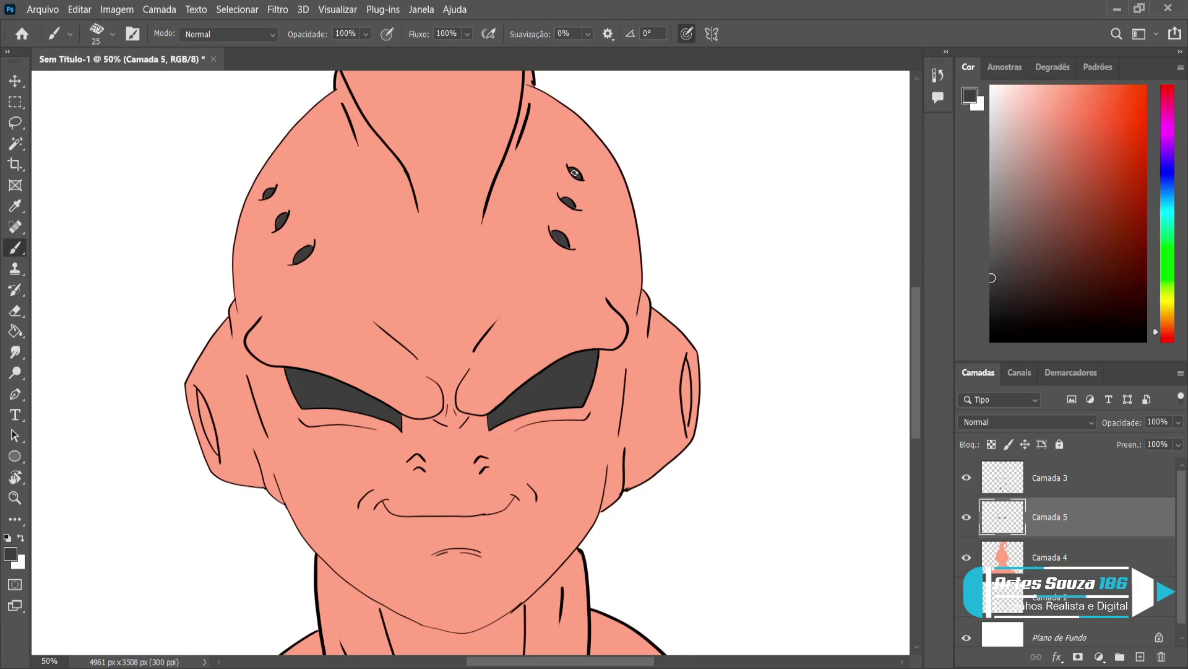
Fill the openings of both ears with dark grey
mouse_move(686, 368)
left_mouse_down()
mouse_move(687, 363)
mouse_move(689, 419)
mouse_move(688, 376)
left_mouse_up()
mouse_move(199, 395)
left_mouse_down()
mouse_move(211, 433)
mouse_move(202, 416)
left_mouse_up()
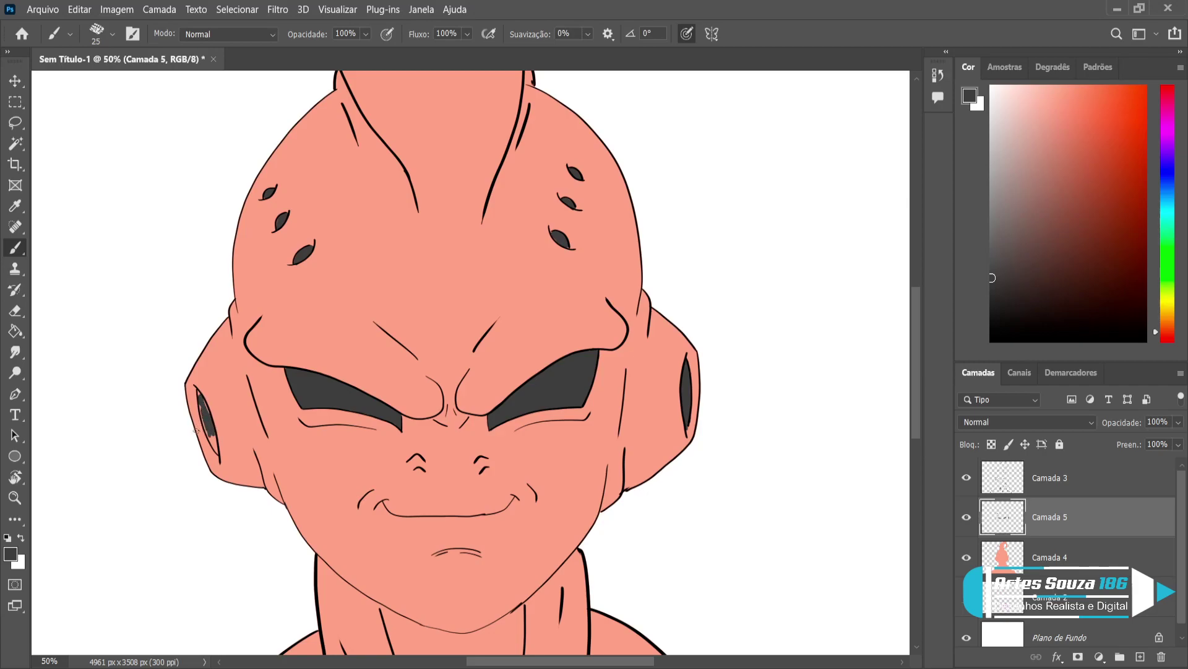
mouse_move(200, 401)
left_mouse_down()
mouse_move(216, 447)
mouse_move(199, 393)
mouse_move(203, 412)
left_mouse_up()
Fill the six small holes across the chest with dark grey
scroll(319, 333, "down", 5)
scroll(318, 333, "down", 5)
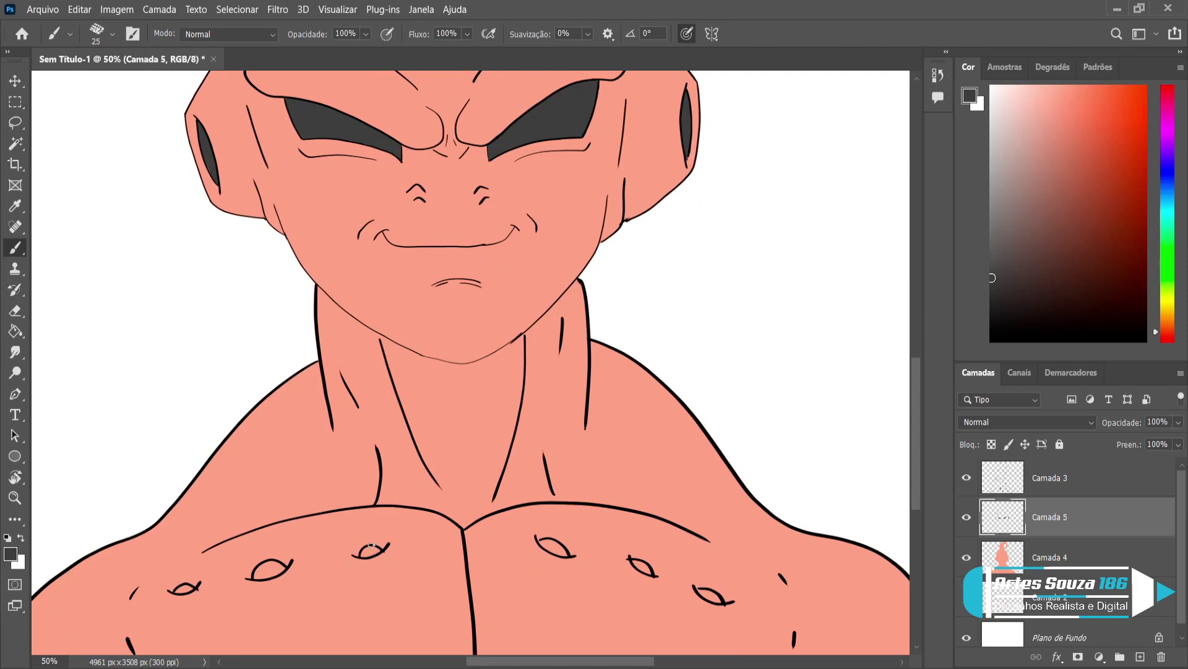
left_click_drag(369, 550, 364, 554)
left_click_drag(370, 547, 355, 548)
mouse_move(274, 569)
left_mouse_down()
mouse_move(259, 574)
mouse_move(278, 570)
left_mouse_up()
mouse_move(257, 579)
left_mouse_down()
mouse_move(278, 563)
mouse_move(258, 572)
left_mouse_up()
left_click_drag(179, 592, 190, 586)
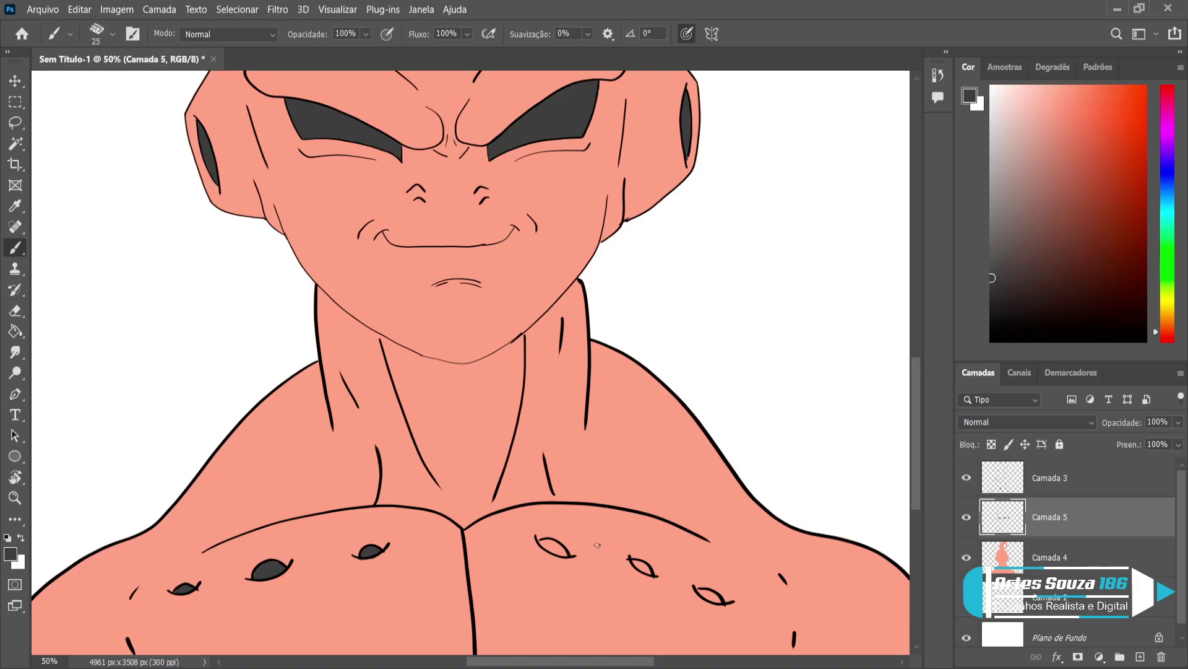
left_click_drag(546, 542, 563, 554)
mouse_move(635, 561)
left_mouse_down()
mouse_move(722, 600)
mouse_move(692, 593)
left_mouse_up()
Add a layer clipped to the skin layer Camada 4, set it to Multiplicação, and sample the salmon skin colour
scroll(674, 593, "down", 3)
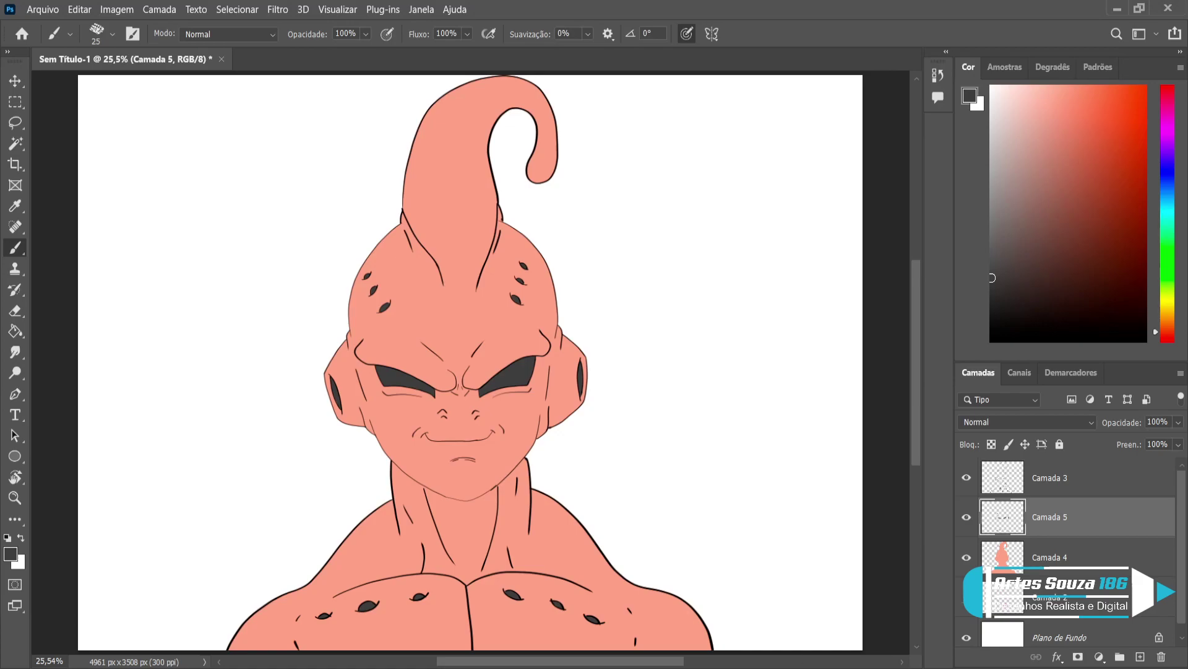
left_click(1078, 562)
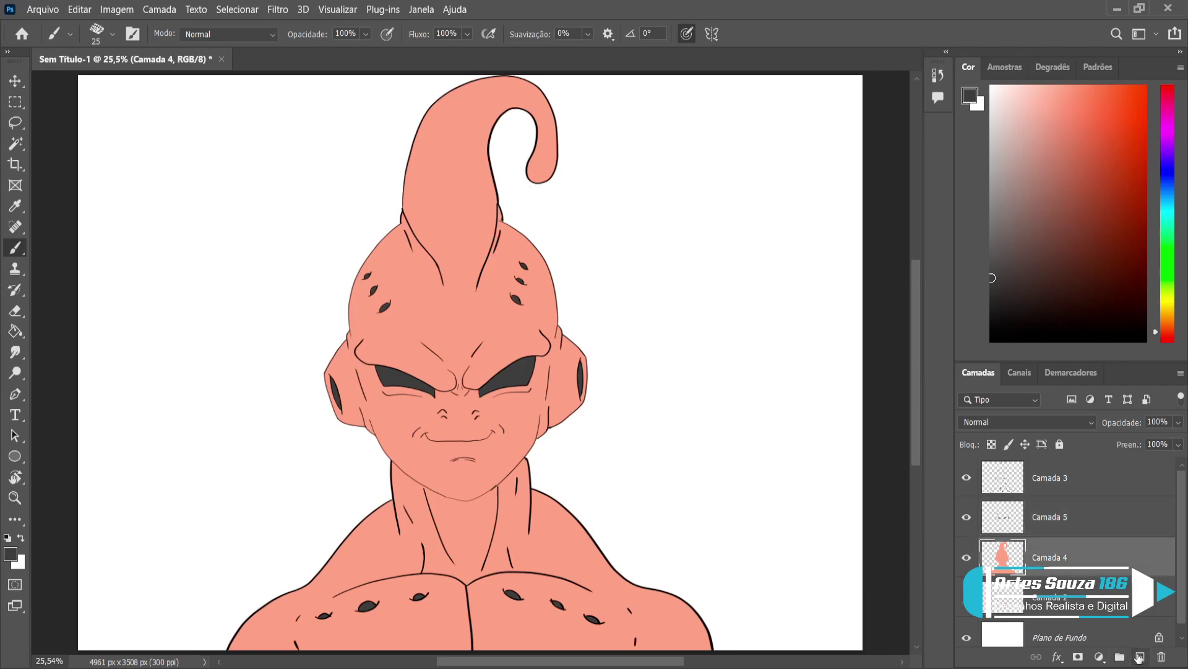
left_click(1140, 657)
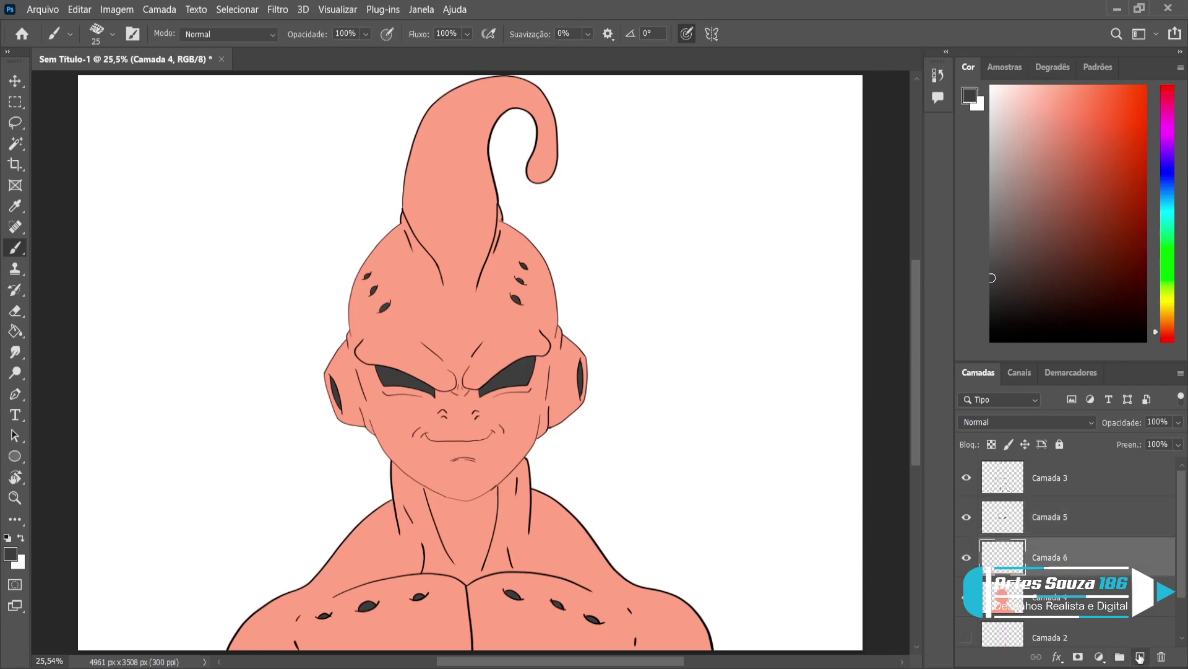
left_click(1065, 577, "alt")
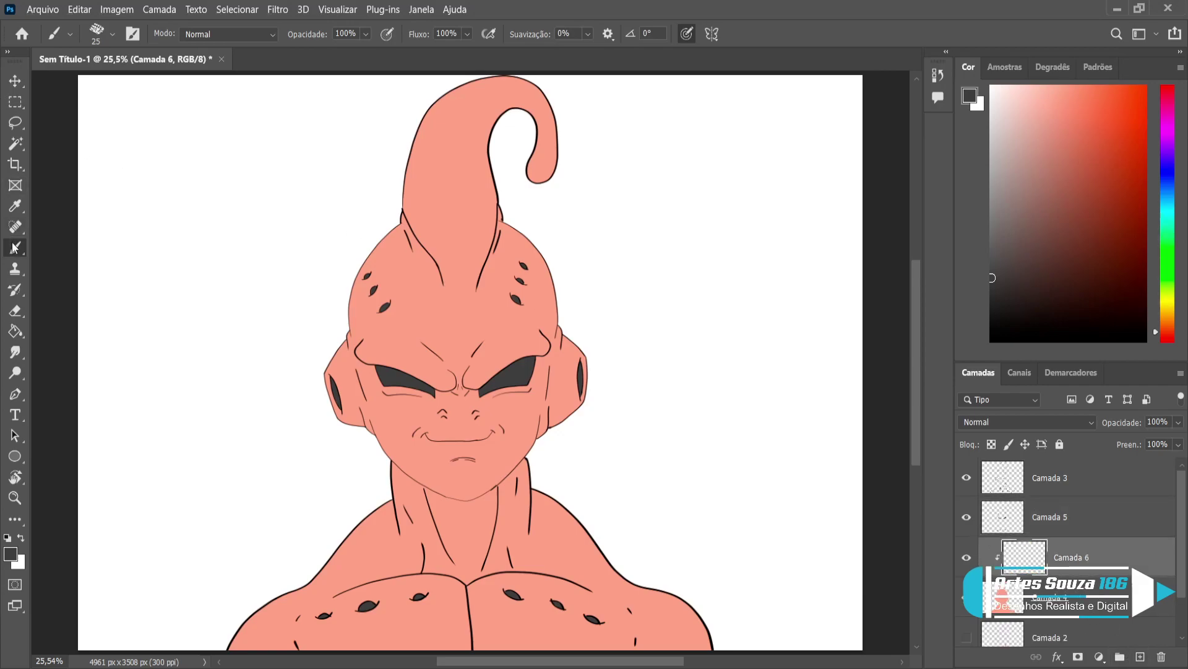
key("comma")
left_click(489, 348, "alt")
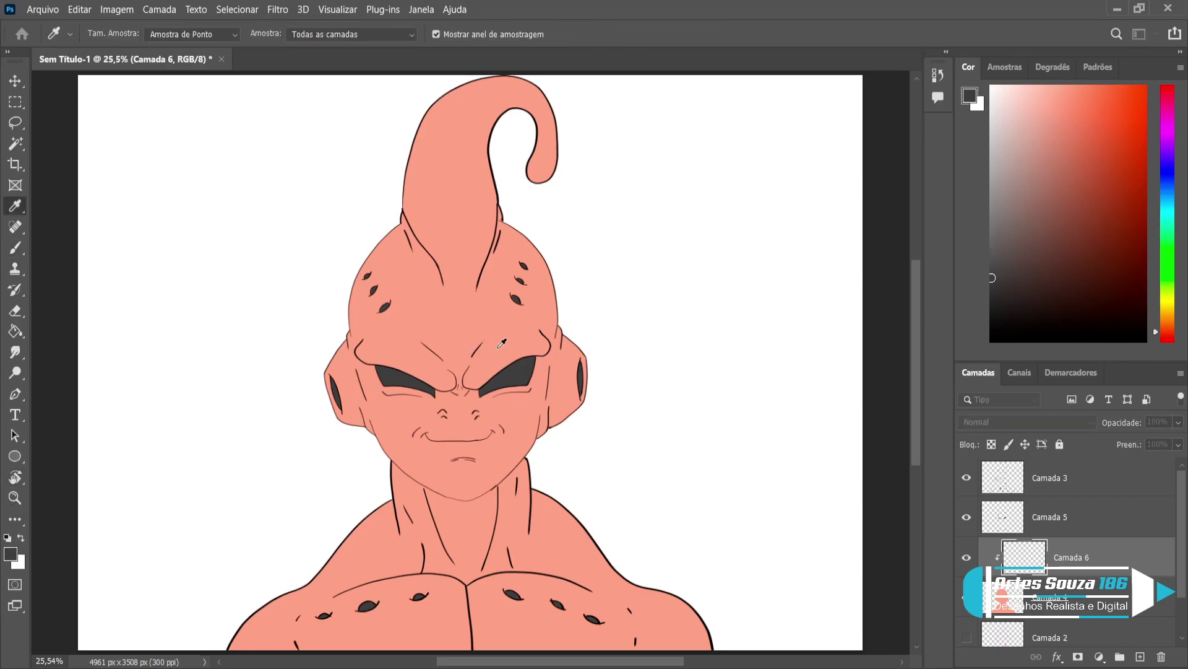
scroll(1019, 423, "down", 3)
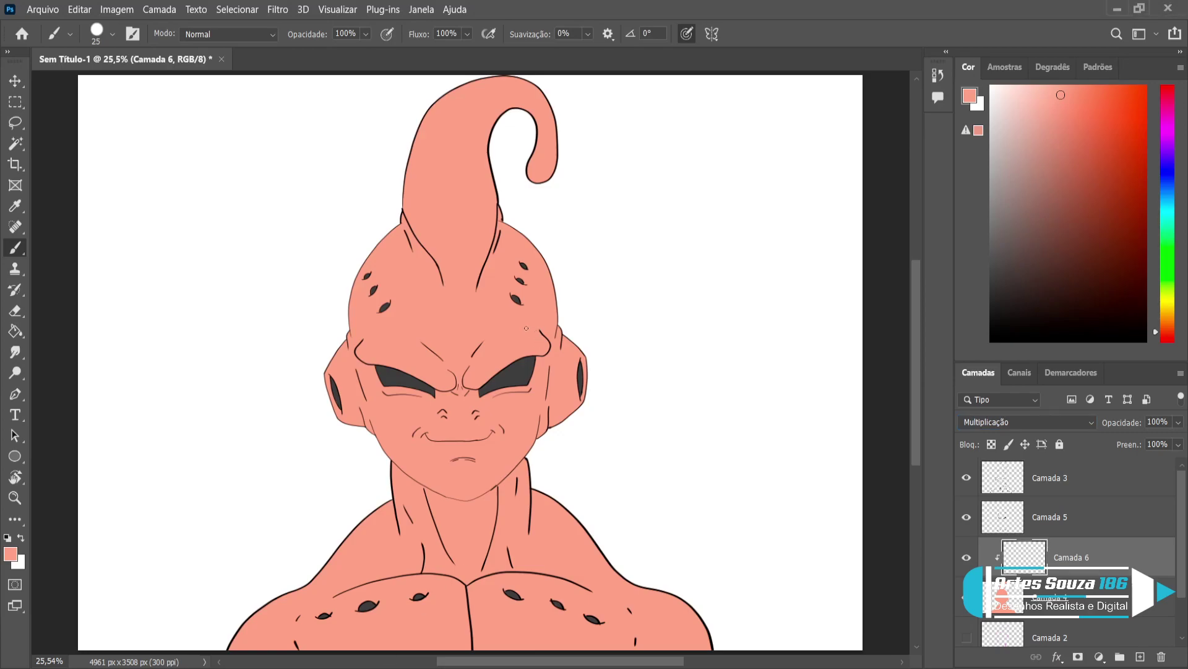
Paint a shadow along the left side of the head antenna with a 300 px brush
key("bracketright")
key("bracketright")
key("bracketright")
key("bracketright")
key("bracketright")
key("bracketright")
key("bracketright")
left_click_drag(433, 102, 411, 202)
left_click_drag(416, 152, 434, 244)
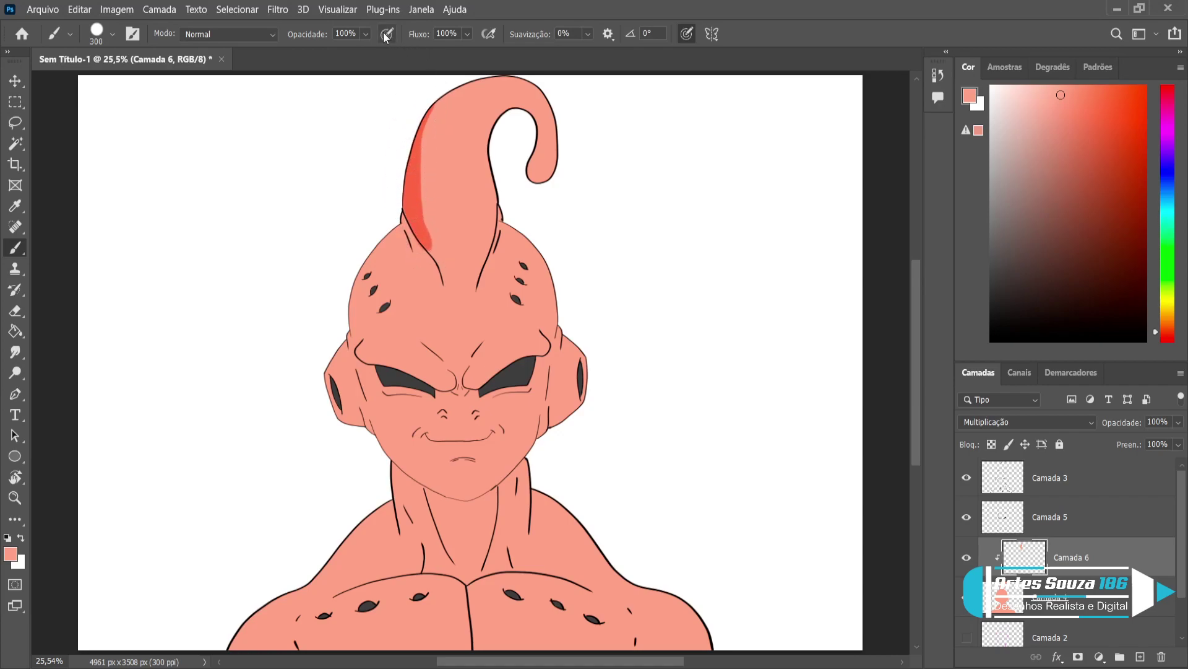
Paint a shadow around the crease at the left of the antenna's base with an 80 px brush
key("bracketleft")
key("bracketleft")
key("bracketleft")
key("bracketleft")
key("bracketleft")
key("bracketleft")
key("bracketleft")
key("bracketleft")
mouse_move(402, 218)
left_mouse_down()
mouse_move(432, 276)
mouse_move(403, 226)
mouse_move(422, 250)
mouse_move(419, 236)
left_mouse_up()
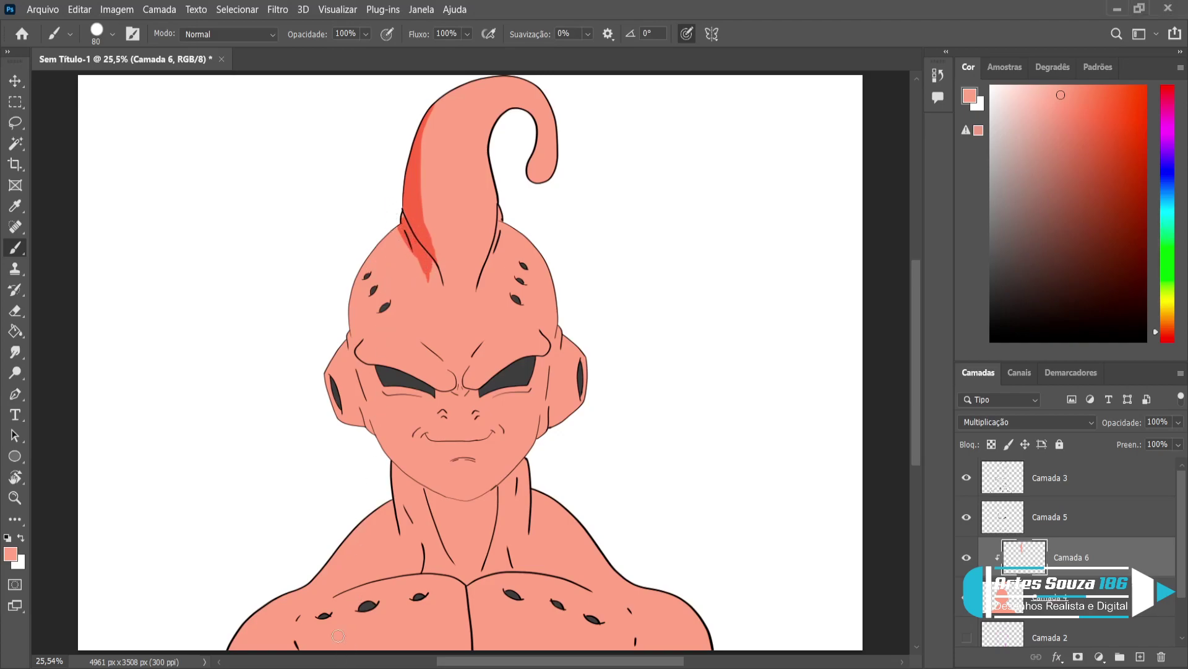
Paint the shadow down the left side of the head, from the forehead past the eye and cheek to the chin
mouse_move(395, 240)
left_mouse_down()
mouse_move(375, 260)
mouse_move(397, 227)
mouse_move(366, 284)
mouse_move(390, 231)
mouse_move(362, 278)
mouse_move(368, 263)
mouse_move(350, 337)
mouse_move(393, 231)
mouse_move(366, 298)
mouse_move(402, 234)
mouse_move(370, 291)
mouse_move(393, 245)
left_mouse_up()
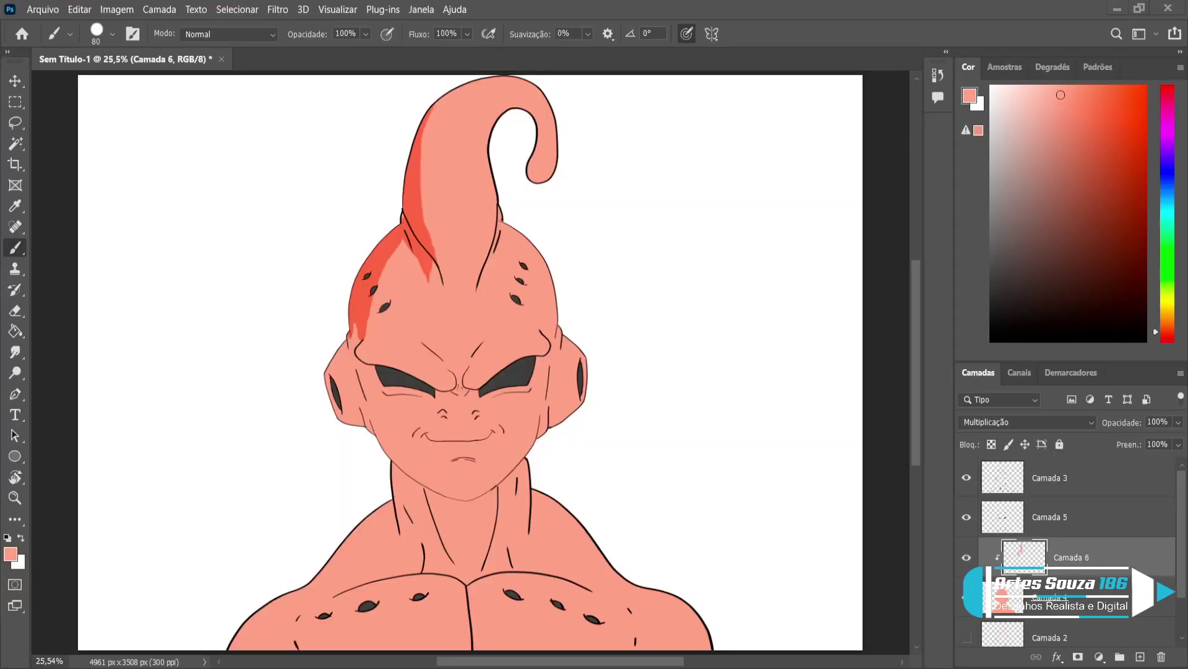
mouse_move(354, 342)
left_mouse_down()
mouse_move(358, 331)
mouse_move(354, 349)
mouse_move(348, 337)
left_mouse_up()
mouse_move(364, 360)
left_mouse_down()
mouse_move(377, 382)
mouse_move(378, 370)
mouse_move(365, 387)
mouse_move(355, 361)
mouse_move(371, 402)
left_mouse_up()
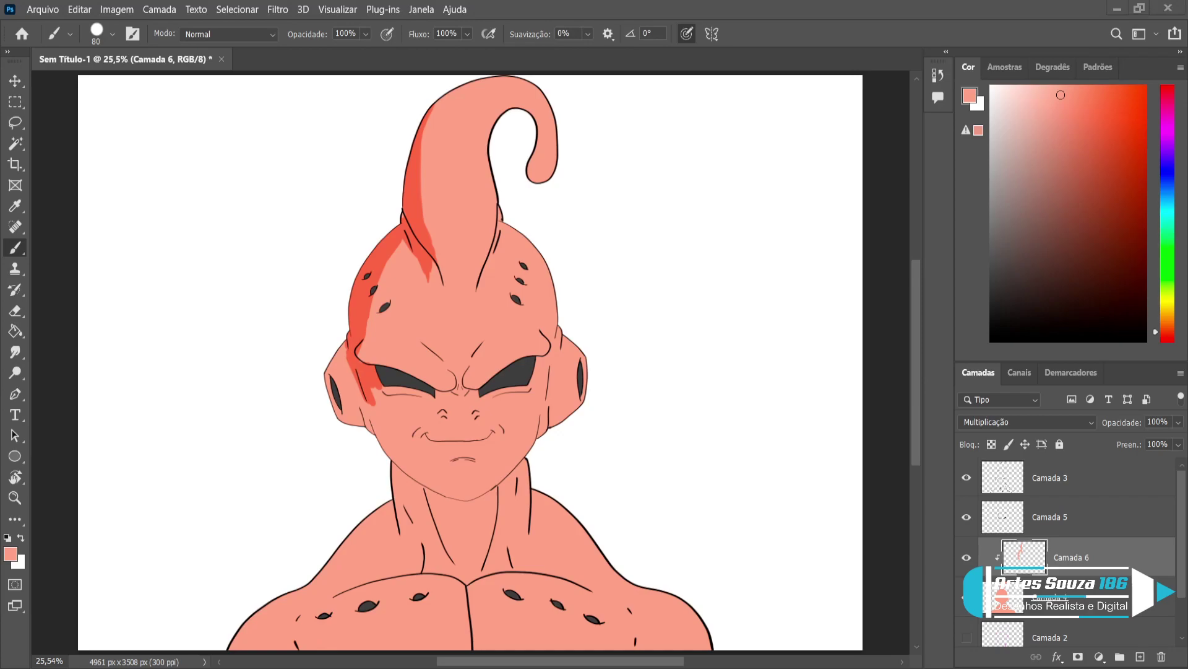
left_click_drag(344, 349, 369, 435)
left_click_drag(370, 386, 375, 389)
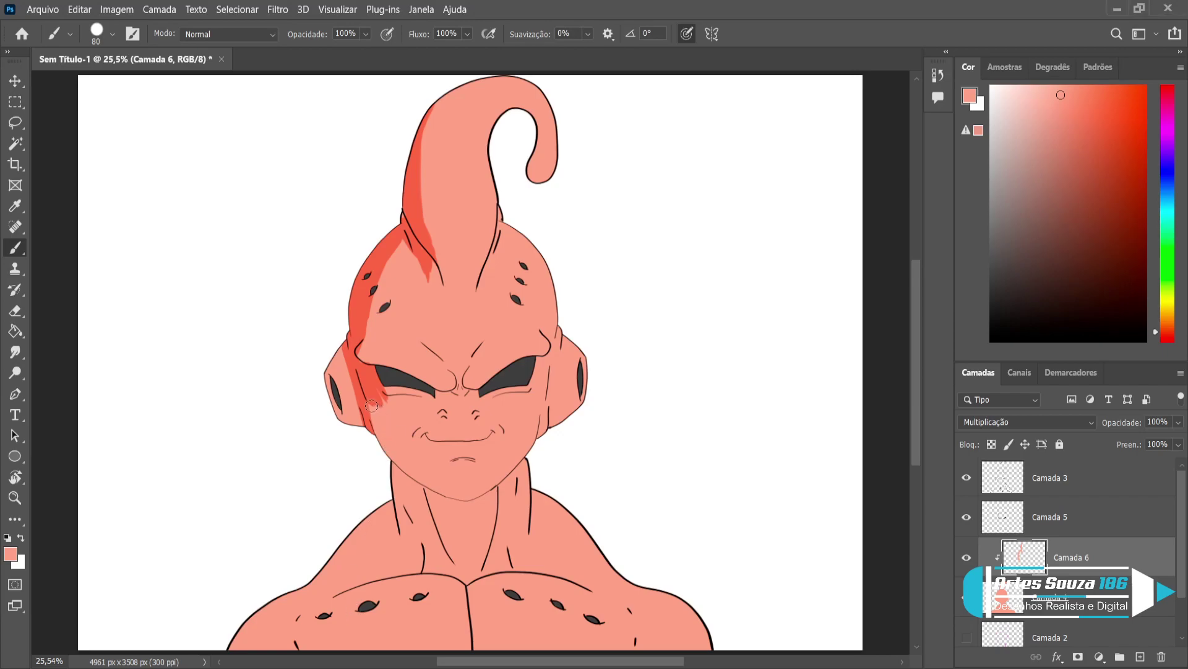
left_click_drag(365, 389, 402, 444)
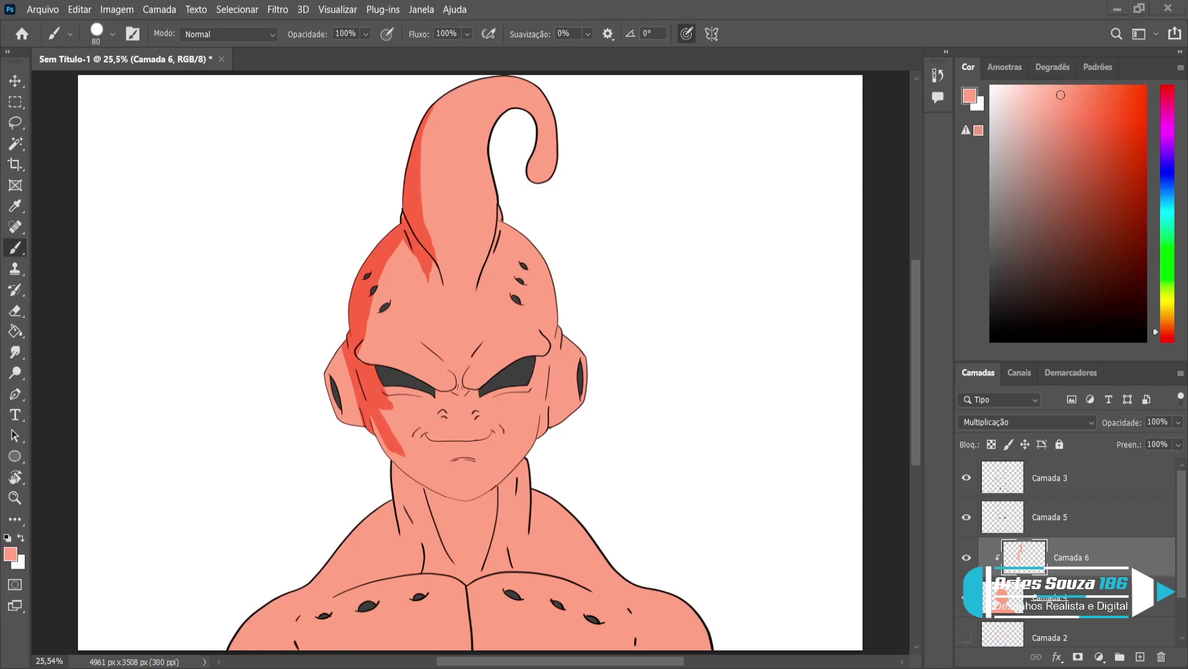
mouse_move(380, 444)
left_mouse_down()
mouse_move(401, 469)
mouse_move(380, 443)
mouse_move(456, 499)
left_mouse_up()
mouse_move(376, 401)
left_mouse_down()
mouse_move(383, 390)
mouse_move(396, 409)
mouse_move(374, 388)
mouse_move(381, 423)
left_mouse_up()
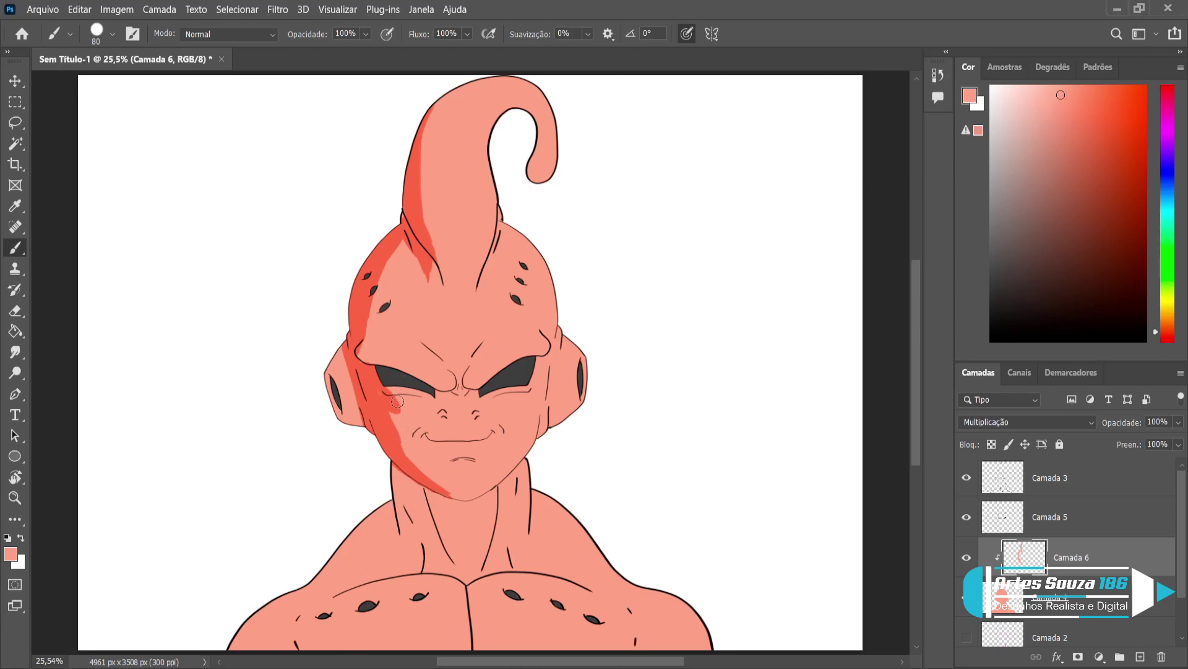
Trim the inner edge of the left cheek and jaw shadow with a 100 px eraser
key("e")
key("bracketright")
key("bracketright")
key("bracketright")
key("bracketright")
key("bracketright")
key("bracketright")
key("bracketright")
key("bracketright")
key("bracketright")
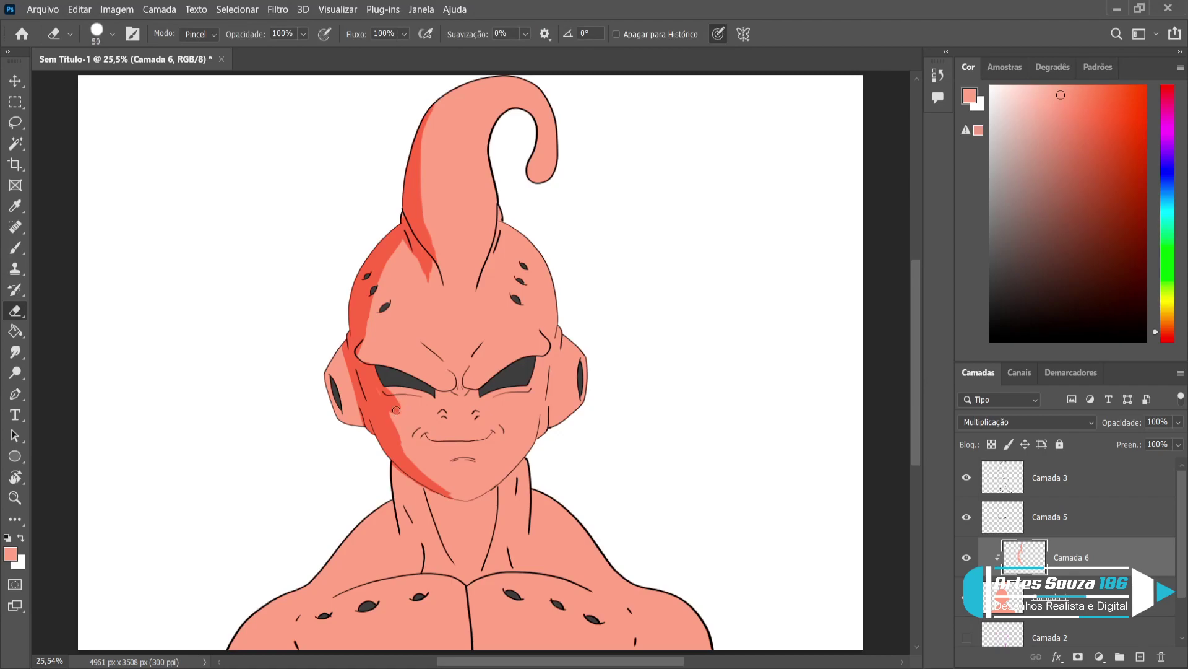
mouse_move(406, 402)
left_mouse_down()
mouse_move(447, 488)
mouse_move(409, 437)
mouse_move(443, 467)
left_mouse_up()
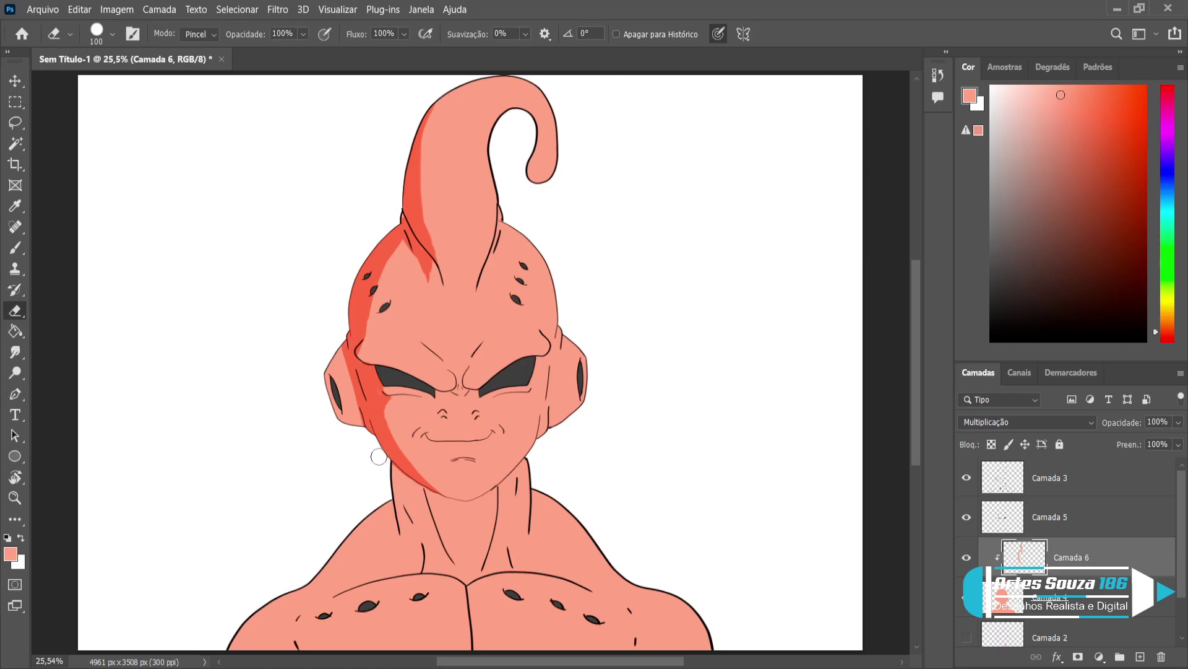
Shade the left side of the neck under the jaw, and the left shoulder's outer edge with a 175 px brush
key("b")
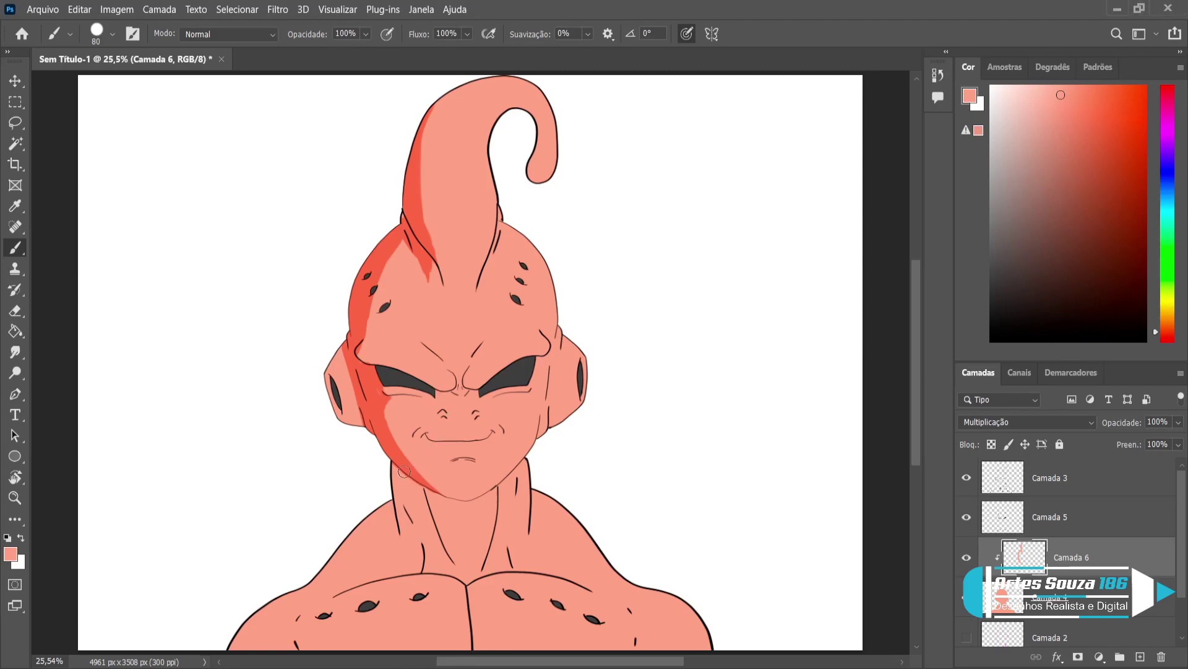
mouse_move(392, 470)
left_mouse_down()
mouse_move(421, 489)
mouse_move(398, 471)
left_mouse_up()
key("bracketright")
key("bracketright")
key("bracketright")
key("bracketright")
key("bracketright")
mouse_move(383, 504)
left_mouse_down()
mouse_move(356, 549)
mouse_move(389, 518)
mouse_move(369, 542)
mouse_move(390, 509)
mouse_move(350, 557)
mouse_move(376, 514)
mouse_move(332, 563)
mouse_move(345, 552)
mouse_move(266, 606)
mouse_move(298, 581)
mouse_move(241, 642)
mouse_move(258, 614)
mouse_move(241, 652)
mouse_move(259, 622)
left_mouse_up()
scroll(260, 619, "left", 10)
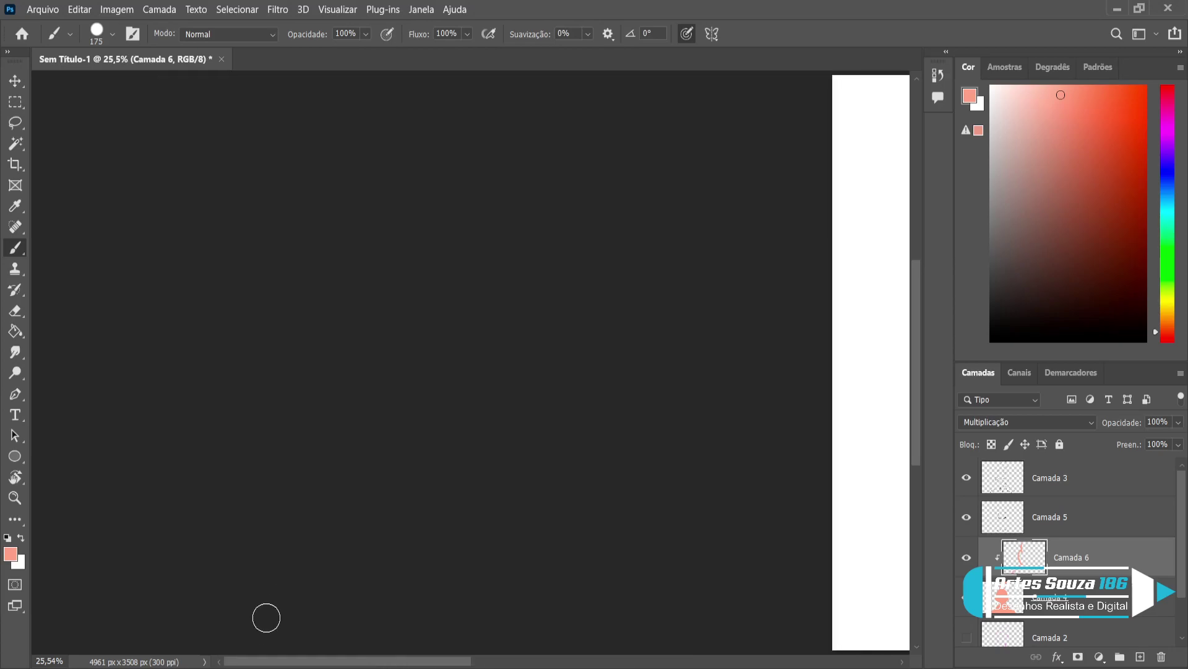
scroll(263, 612, "right", 10)
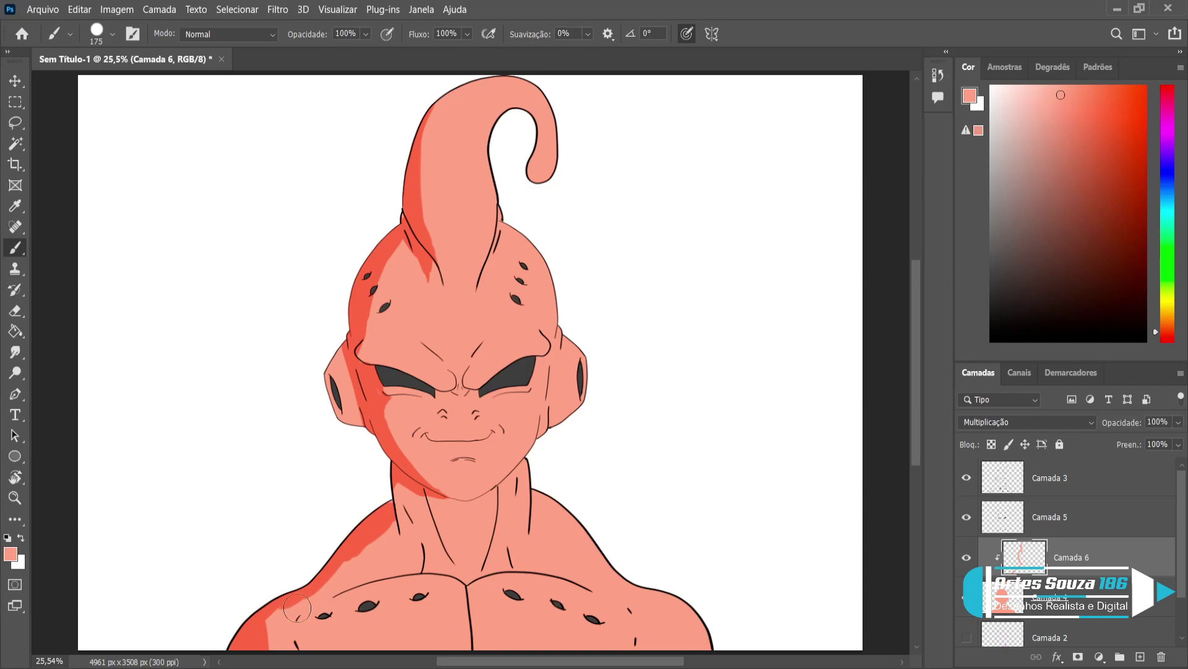
left_click_drag(260, 627, 285, 574)
Paint shadows beneath the chin and along the neck muscle lines with a 70 px brush
key("bracketleft")
key("bracketleft")
key("bracketleft")
key("bracketleft")
key("bracketleft")
key("bracketleft")
mouse_move(462, 503)
left_mouse_down()
mouse_move(499, 485)
mouse_move(446, 497)
left_mouse_up()
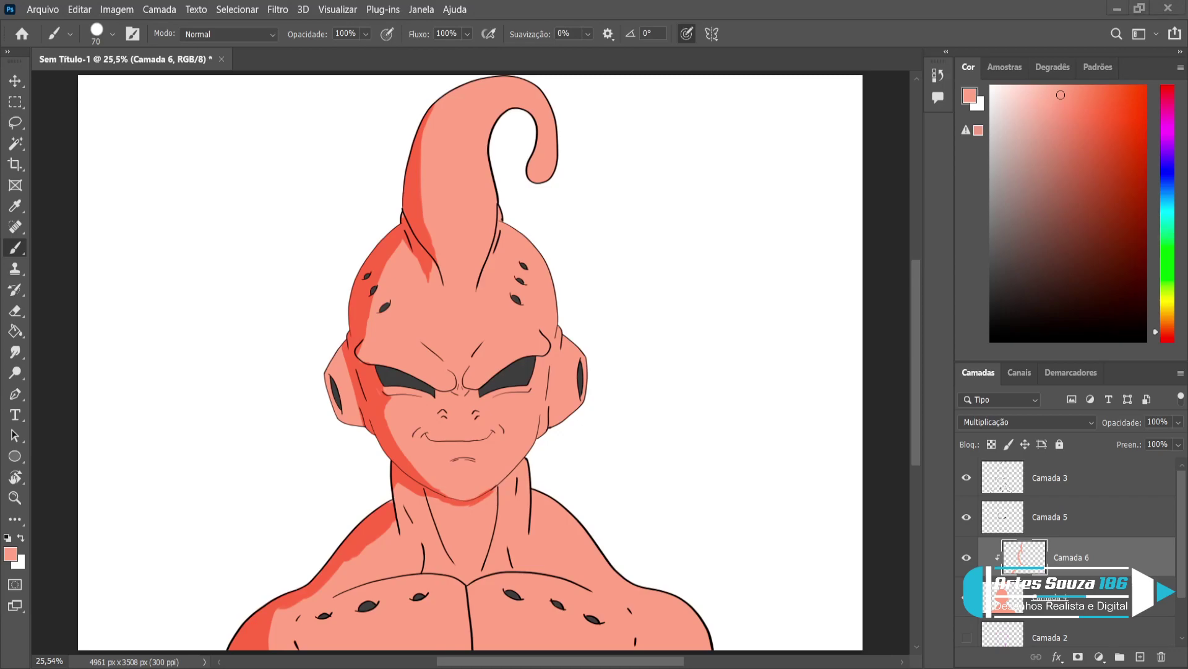
left_click_drag(428, 491, 467, 571)
left_click_drag(495, 493, 495, 523)
mouse_move(482, 580)
left_mouse_down()
mouse_move(497, 509)
mouse_move(470, 568)
left_mouse_up()
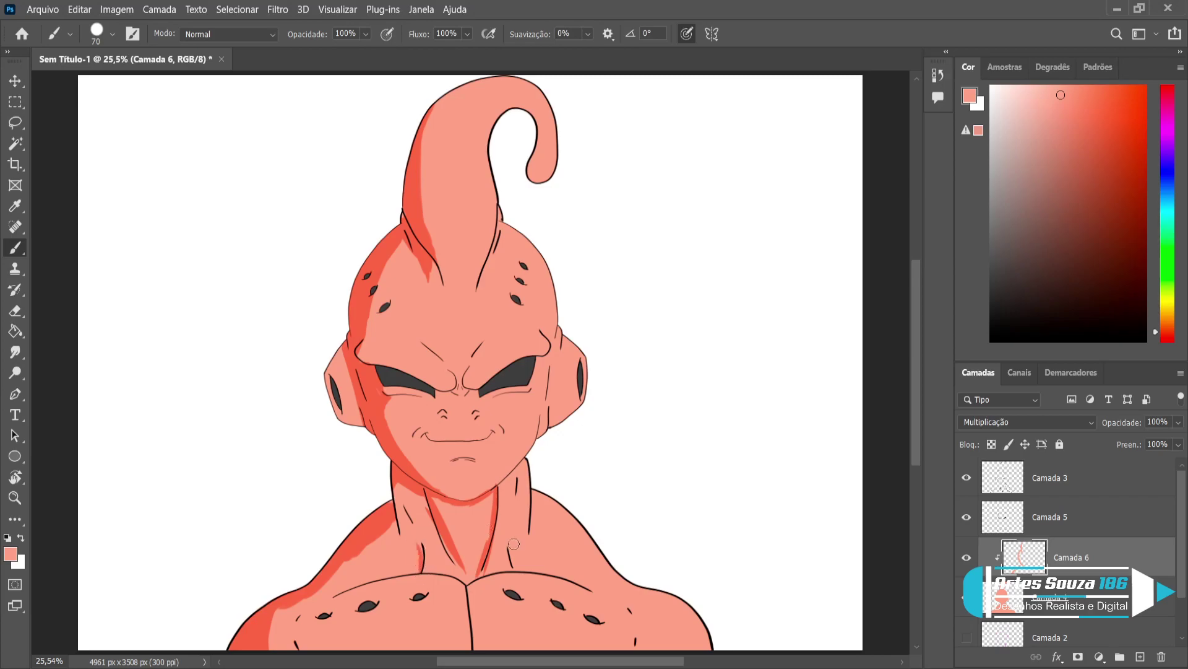
left_click_drag(514, 563, 509, 526)
Shade the inner edge and tip of the antenna's curl and the lower edges of both ears
left_click_drag(513, 106, 537, 120)
mouse_move(539, 143)
left_mouse_down()
mouse_move(531, 176)
mouse_move(534, 163)
left_mouse_up()
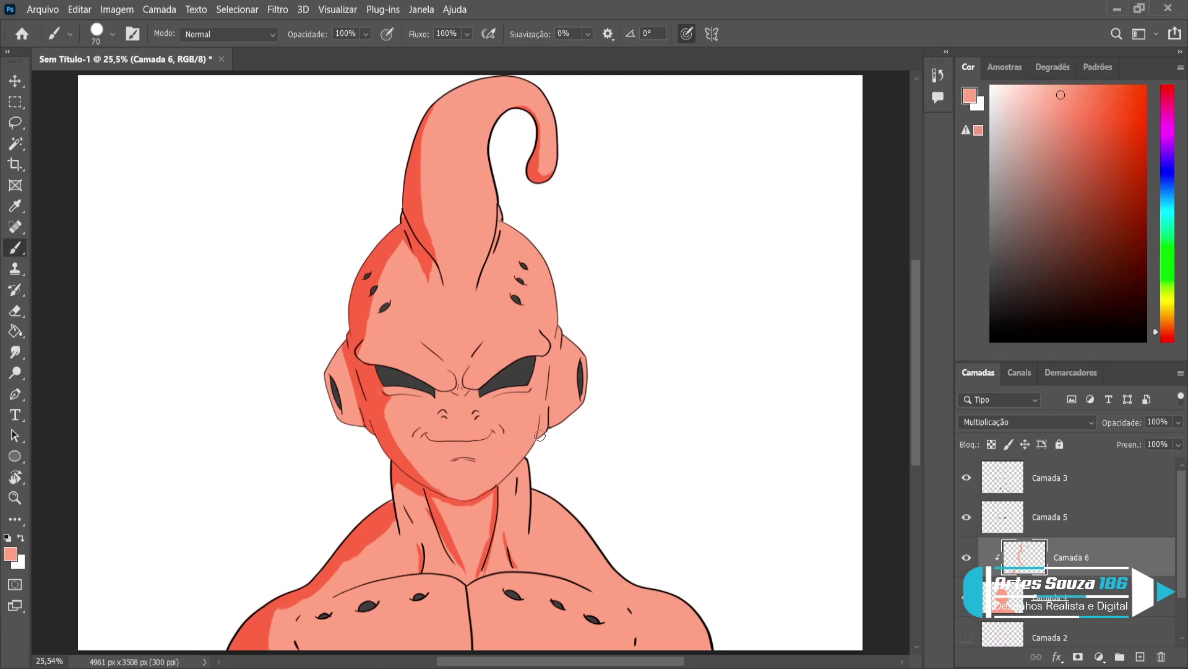
mouse_move(544, 433)
left_mouse_down()
mouse_move(579, 396)
mouse_move(552, 432)
mouse_move(571, 403)
left_mouse_up()
left_click_drag(342, 415, 370, 426)
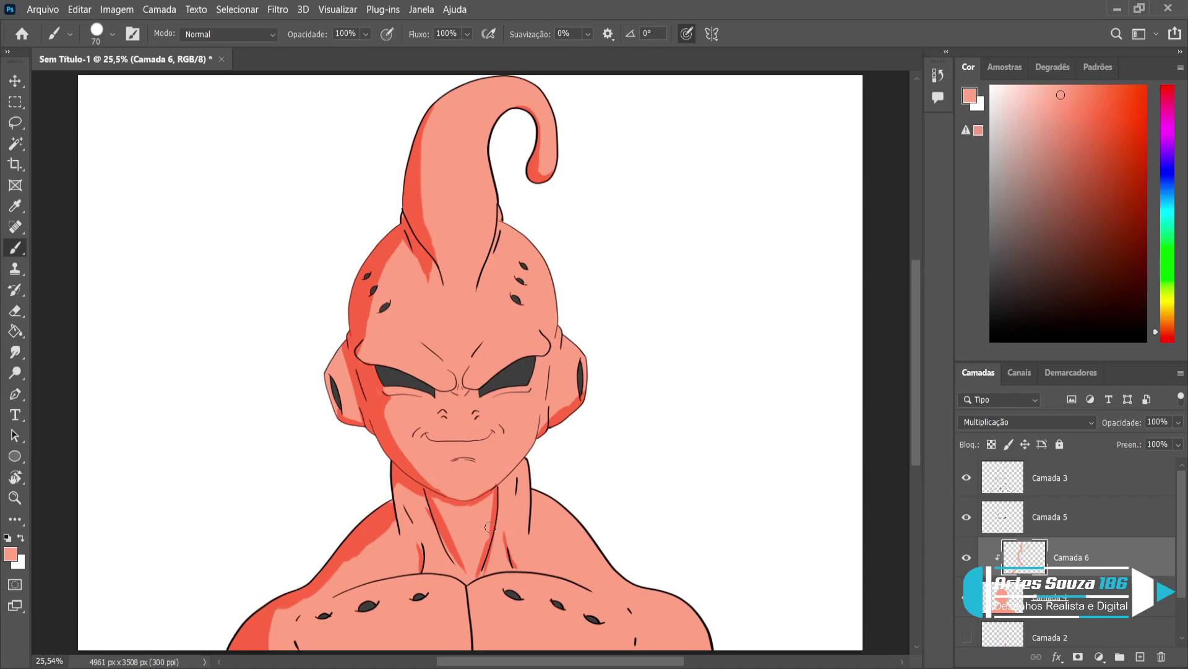
Extend the shadow toward the base of the throat and clean up its edges with a 100 px eraser
left_click_drag(461, 575, 444, 542)
key("e")
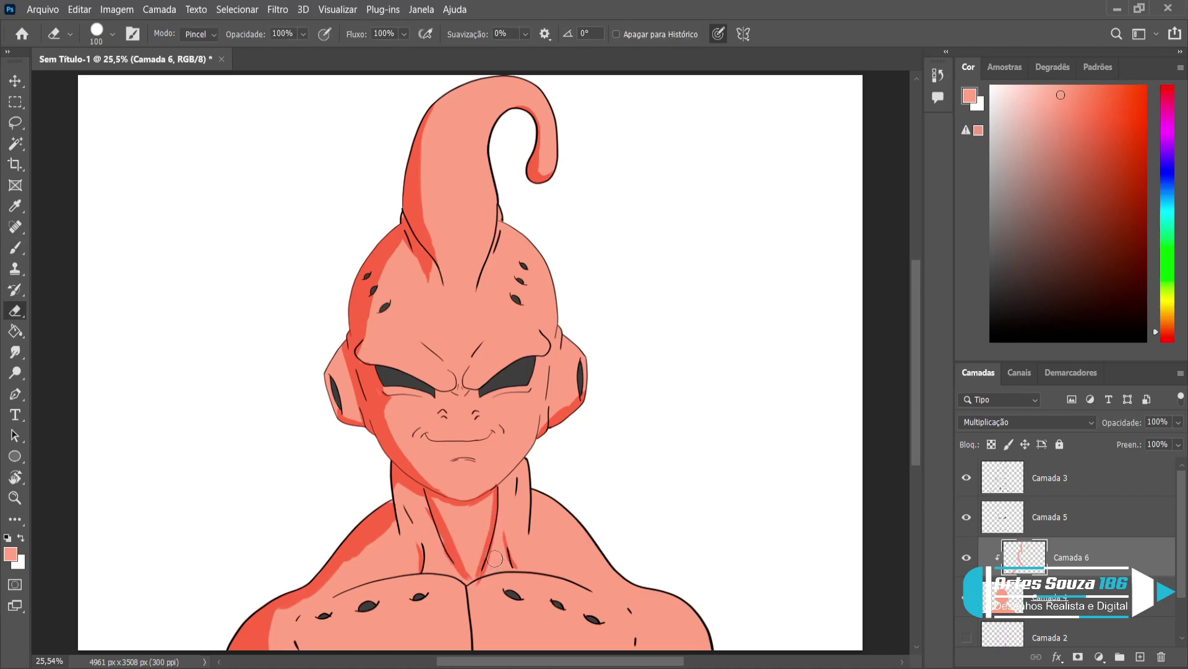
mouse_move(492, 554)
left_mouse_down()
mouse_move(482, 588)
mouse_move(497, 548)
mouse_move(469, 586)
mouse_move(453, 567)
left_mouse_up()
key("b")
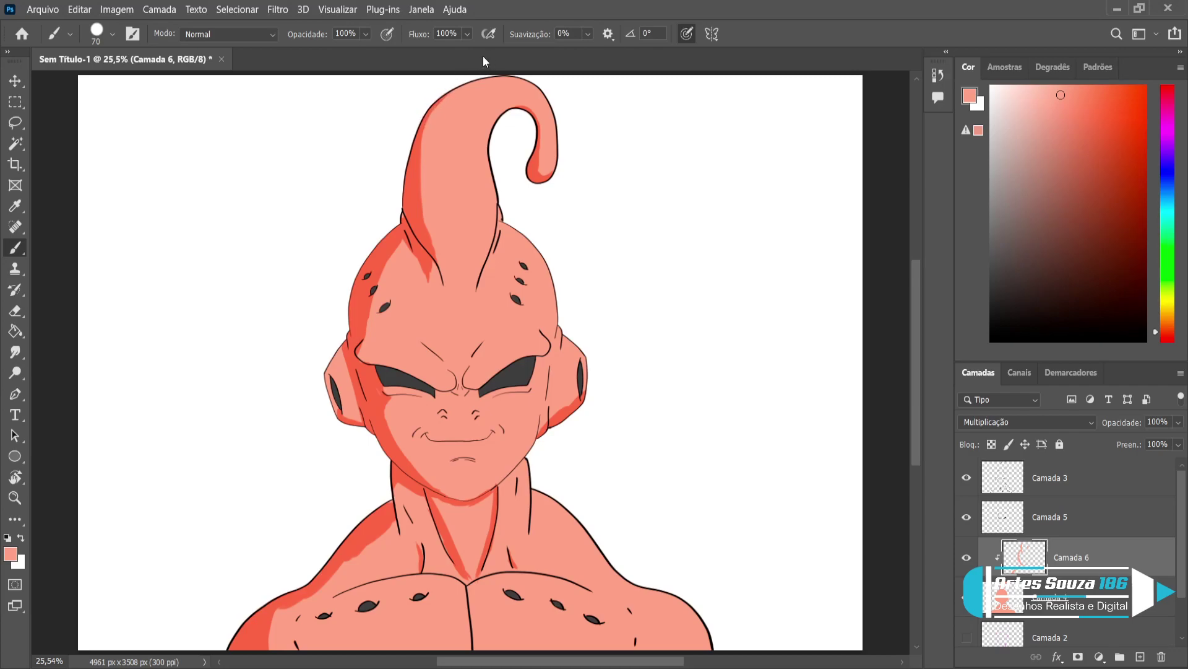
Add an empty layer above the shadow layer, and soften the shadow edges on Camada 6 with a soft 175 px eraser
left_click(1140, 656)
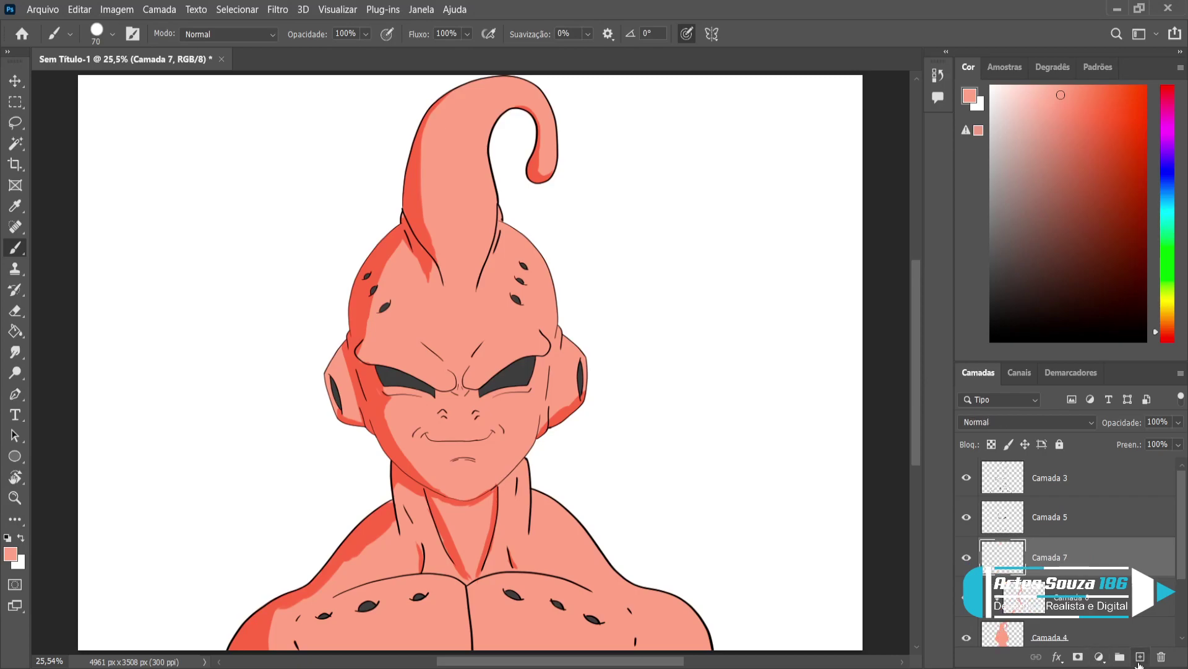
left_click(17, 313)
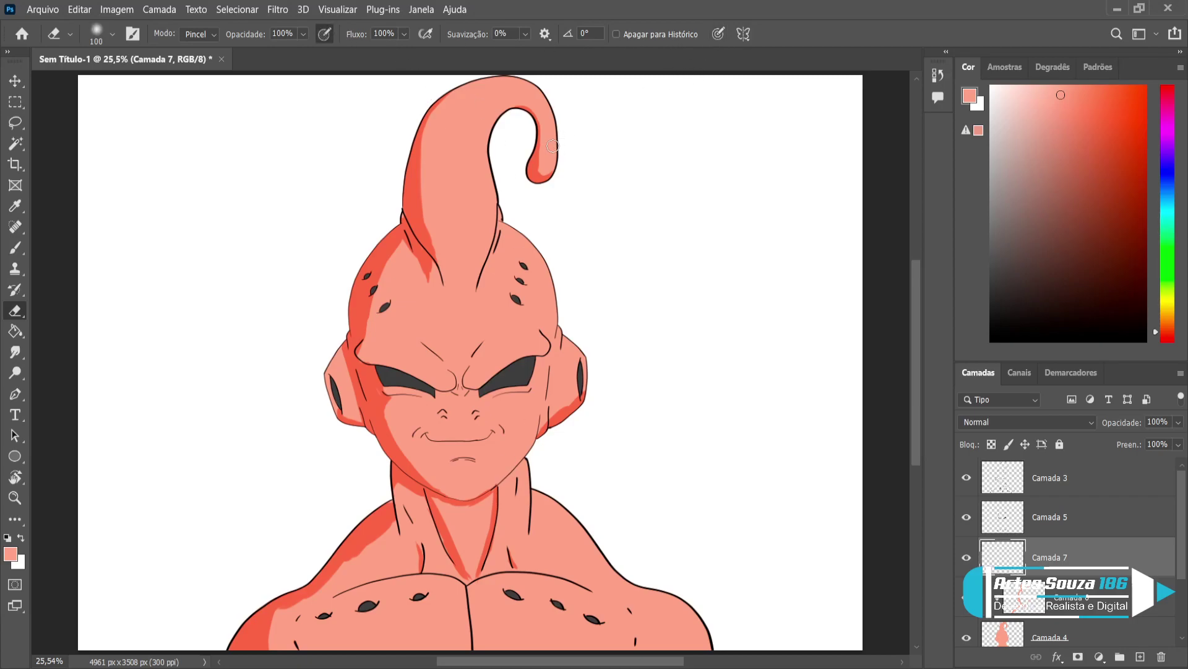
key("bracketright")
key("bracketright")
key("bracketright")
left_click(1068, 604)
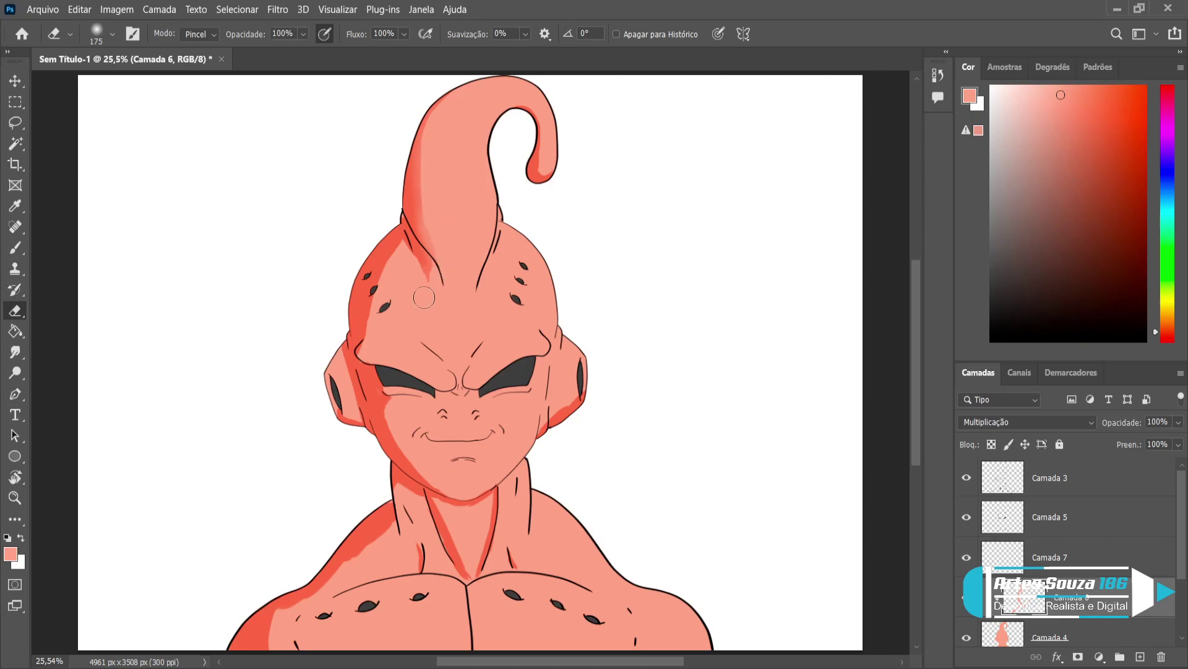
mouse_move(415, 266)
left_mouse_down()
mouse_move(378, 320)
mouse_move(398, 260)
mouse_move(383, 311)
mouse_move(400, 423)
mouse_move(418, 457)
mouse_move(403, 426)
mouse_move(459, 492)
mouse_move(410, 446)
mouse_move(448, 447)
mouse_move(521, 381)
mouse_move(555, 382)
mouse_move(543, 421)
left_mouse_up()
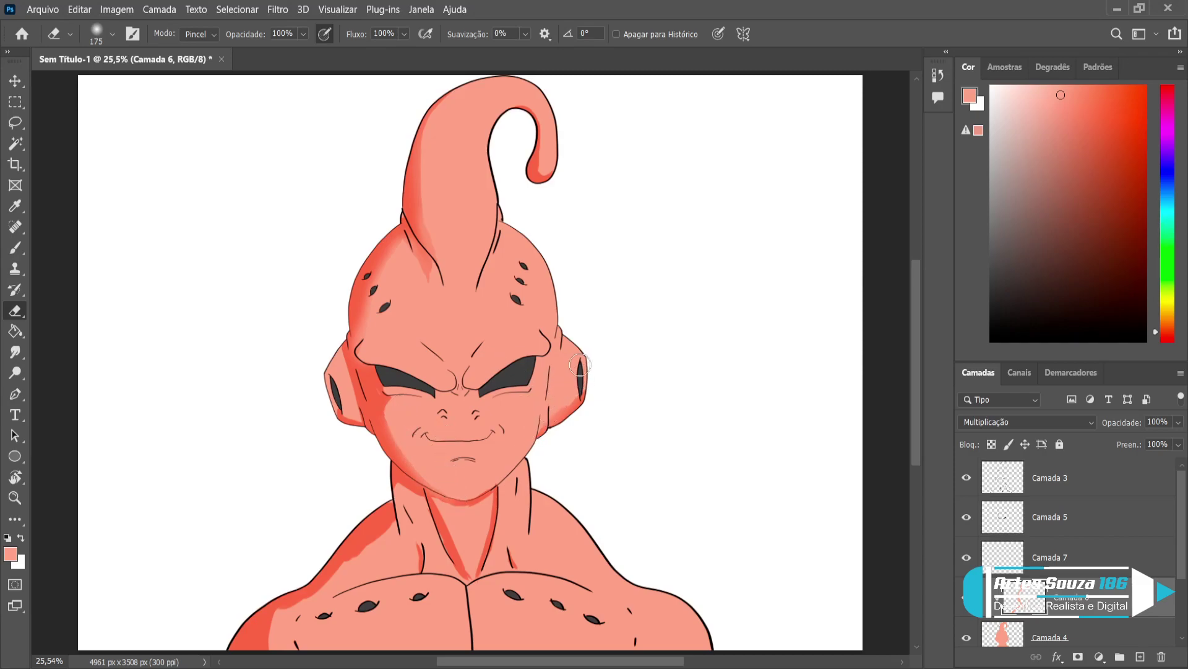
mouse_move(434, 500)
left_mouse_down()
mouse_move(469, 507)
mouse_move(448, 510)
mouse_move(474, 556)
mouse_move(483, 519)
mouse_move(473, 565)
mouse_move(482, 527)
mouse_move(405, 535)
mouse_move(402, 522)
mouse_move(386, 542)
mouse_move(400, 522)
mouse_move(332, 593)
mouse_move(363, 556)
mouse_move(290, 615)
mouse_move(306, 601)
mouse_move(269, 657)
mouse_move(279, 619)
mouse_move(389, 528)
mouse_move(386, 544)
mouse_move(536, 527)
mouse_move(456, 587)
mouse_move(449, 548)
mouse_move(469, 522)
mouse_move(478, 575)
mouse_move(482, 551)
mouse_move(524, 546)
mouse_move(546, 568)
left_mouse_up()
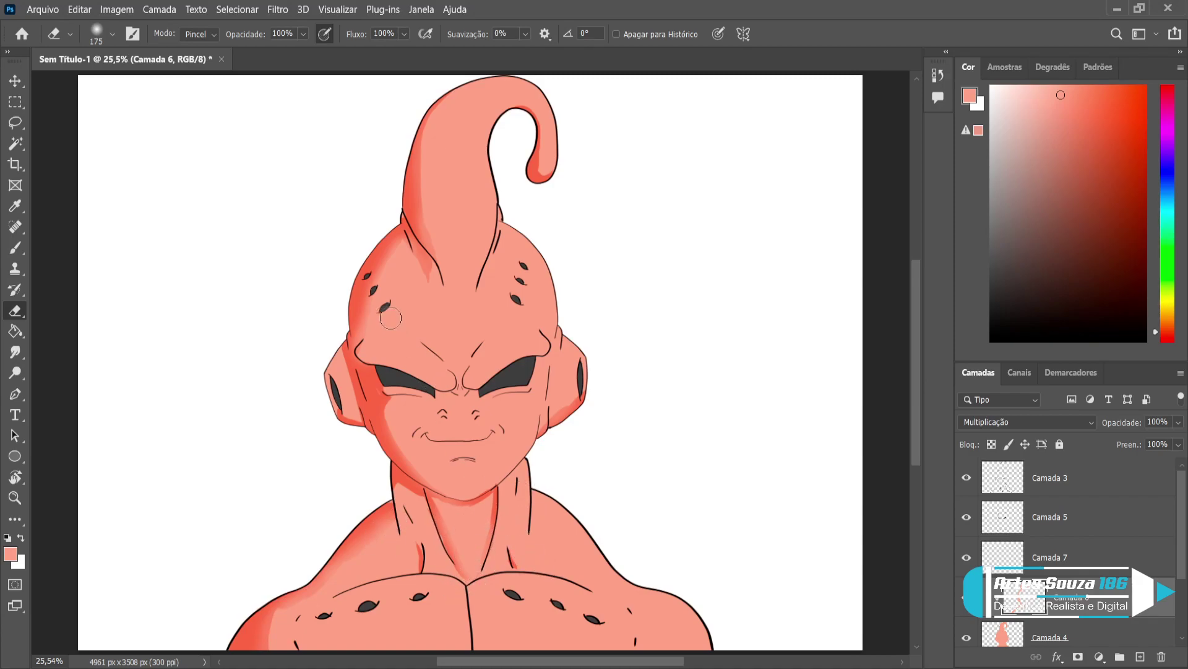
mouse_move(398, 257)
left_mouse_down()
mouse_move(429, 288)
mouse_move(416, 221)
mouse_move(422, 200)
mouse_move(434, 210)
mouse_move(425, 157)
mouse_move(430, 206)
mouse_move(465, 89)
mouse_move(545, 165)
mouse_move(547, 123)
left_mouse_up()
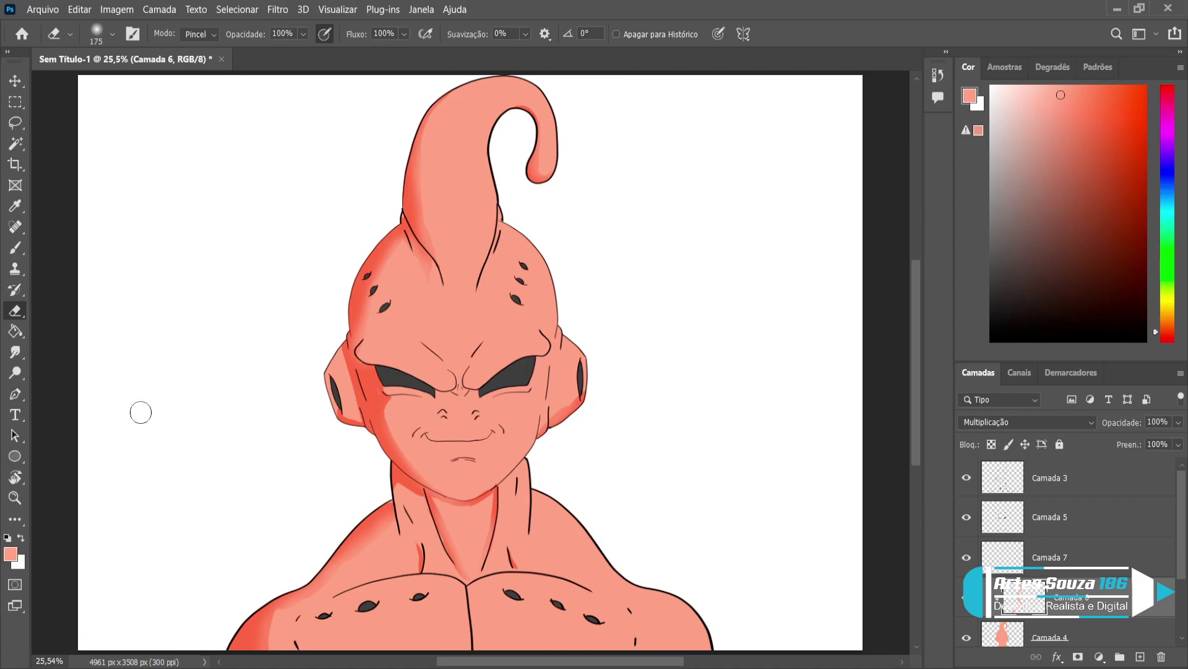
Clip the empty Camada 7 to the shadow layer below it and activate the Brush tool
left_click(1054, 573)
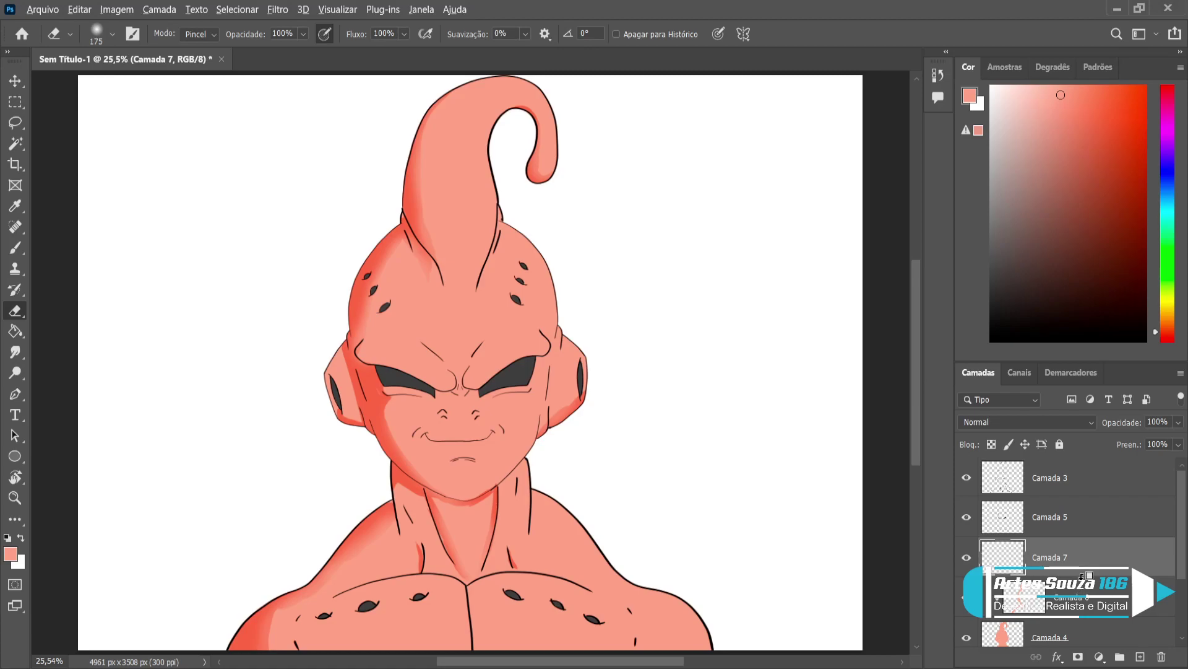
left_click(1084, 576, "alt")
left_click(16, 248)
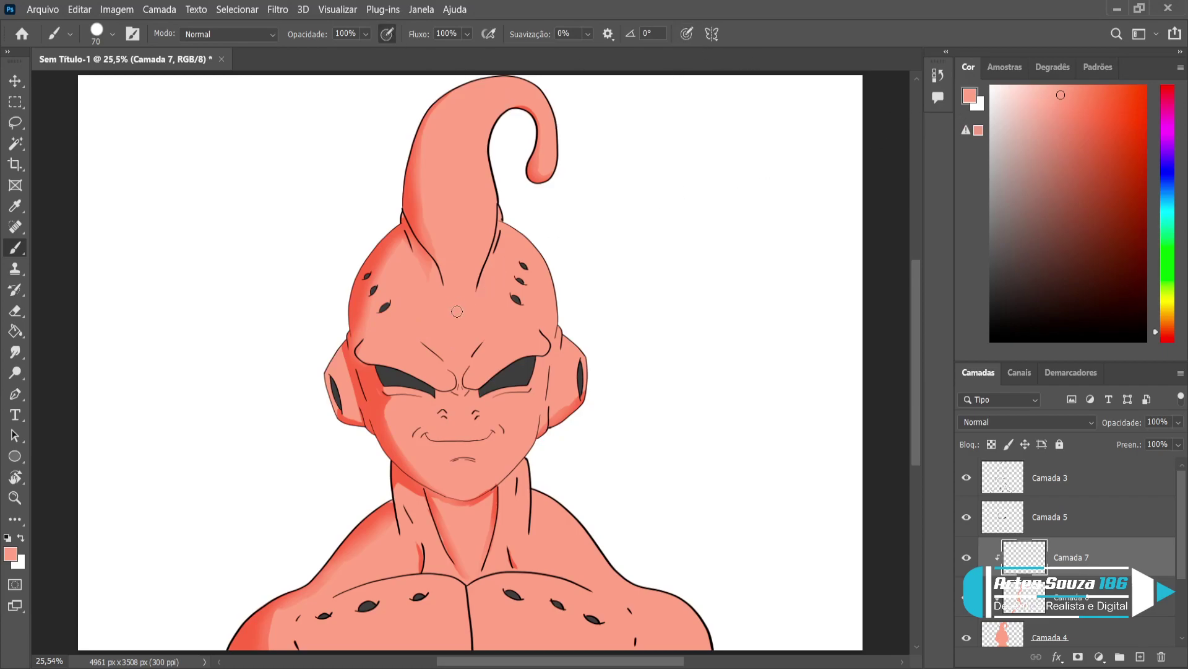
Choose a lighter pink and paint soft highlights over both brow ridges, working with larger brush sizes up to 175 px or more
left_click(1041, 92)
key("bracketright")
key("bracketright")
left_click_drag(482, 374, 495, 357)
key("bracketright")
key("bracketright")
key("bracketright")
mouse_move(483, 367)
left_mouse_down()
mouse_move(534, 331)
mouse_move(480, 341)
mouse_move(484, 357)
mouse_move(398, 360)
mouse_move(380, 345)
mouse_move(413, 357)
mouse_move(371, 347)
mouse_move(443, 380)
left_mouse_up()
key("bracketleft")
key("bracketleft")
key("bracketleft")
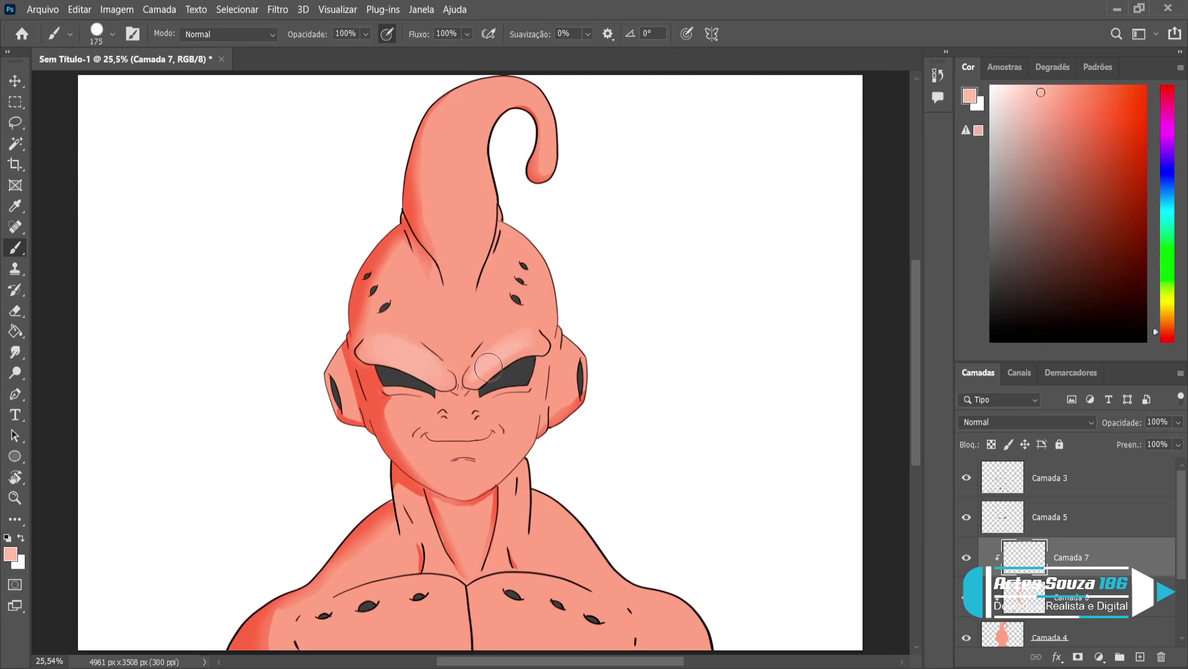
Paint light pink highlights down the antenna with a 250 px brush and across the forehead with a 150 px brush
key("bracketright")
key("bracketright")
key("bracketright")
key("bracketright")
key("bracketright")
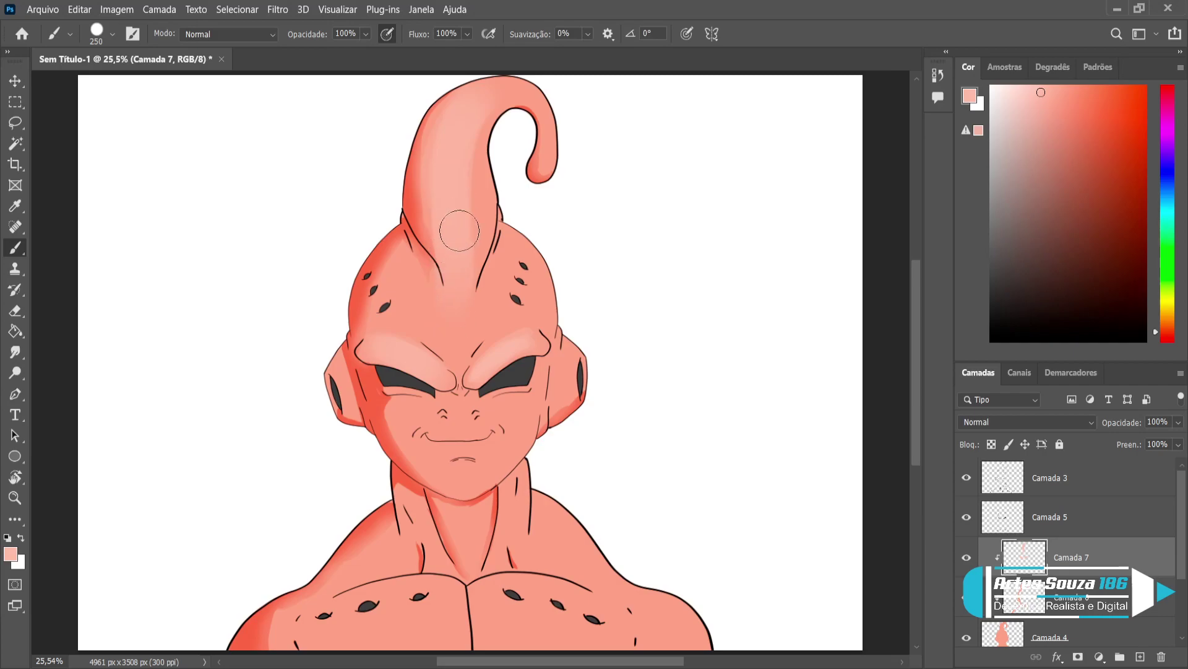
key("bracketleft")
key("bracketleft")
key("bracketleft")
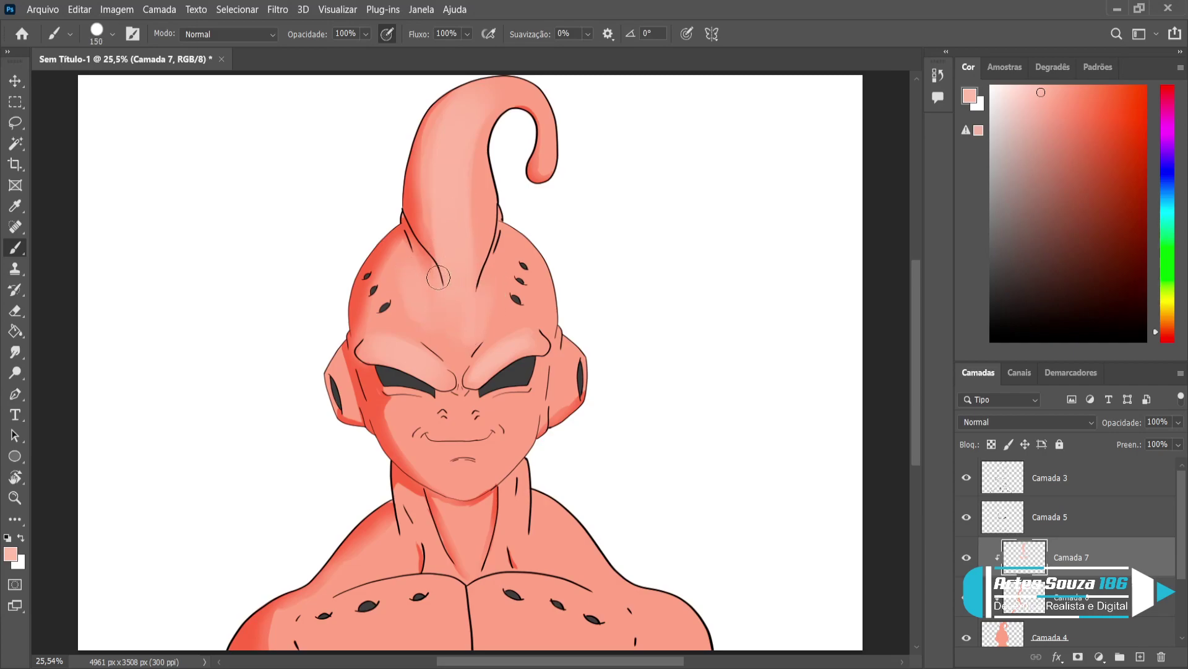
Paint light pink highlights along the neck muscles with a 70 px brush
key("bracketleft")
key("bracketleft")
key("bracketleft")
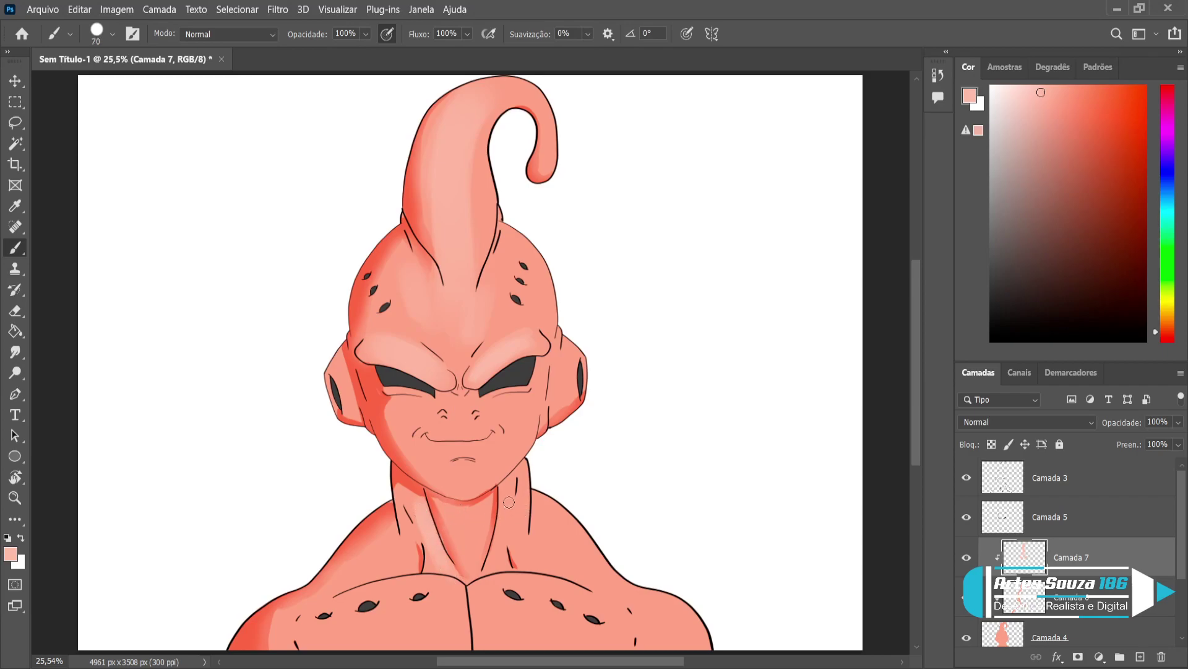
Highlight the upper chest and the drawing's right-hand shoulder in light pink with 150 px and 200 px brushes
key("bracketright")
key("bracketright")
key("bracketright")
key("bracketright")
left_click_drag(455, 635, 452, 593)
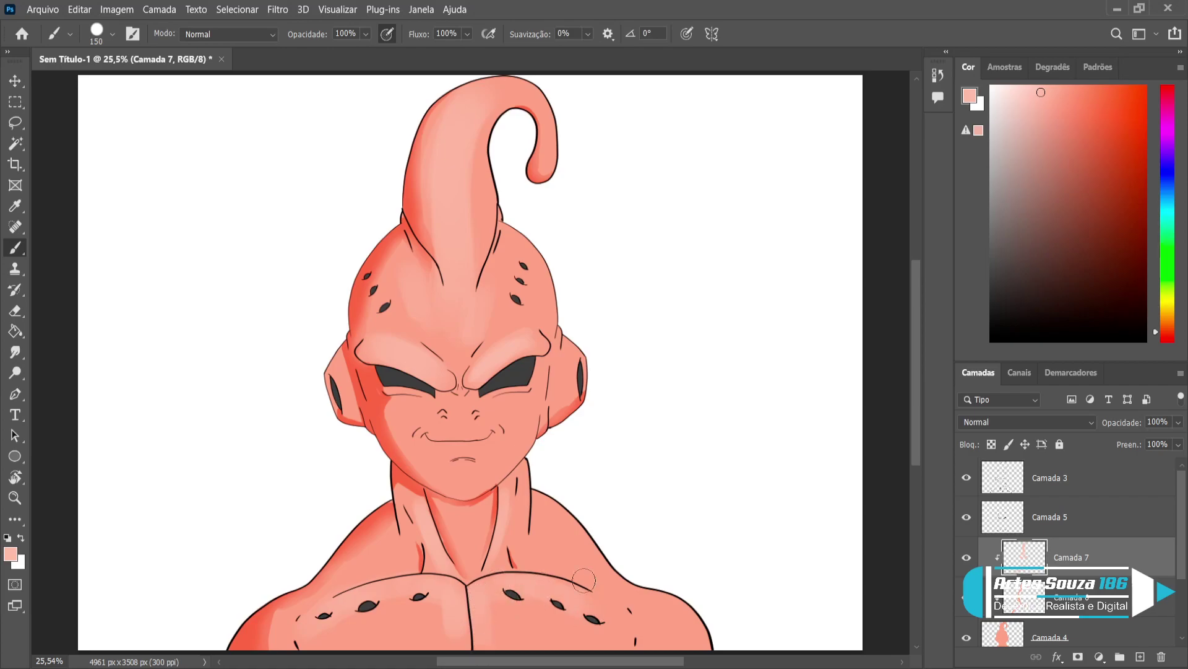
key("bracketright")
key("bracketright")
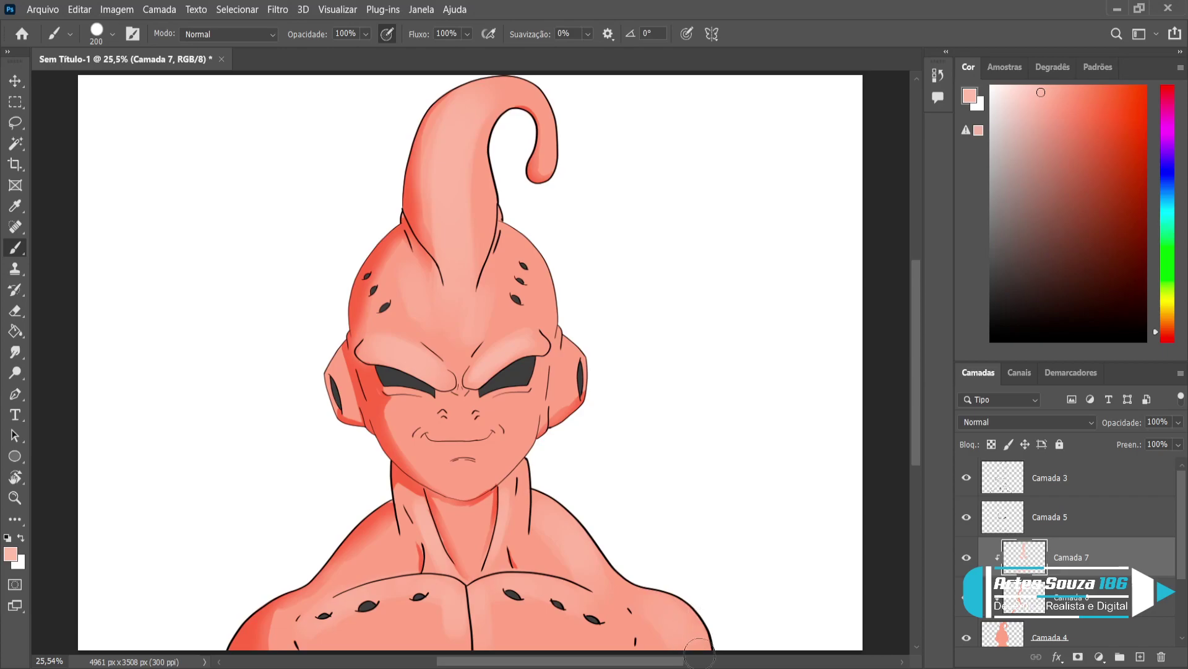
Highlight the nose, mouth area and chin in light pink with a 90 px and then an 80 px brush
key("bracketleft")
key("bracketleft")
key("bracketleft")
key("bracketleft")
key("bracketleft")
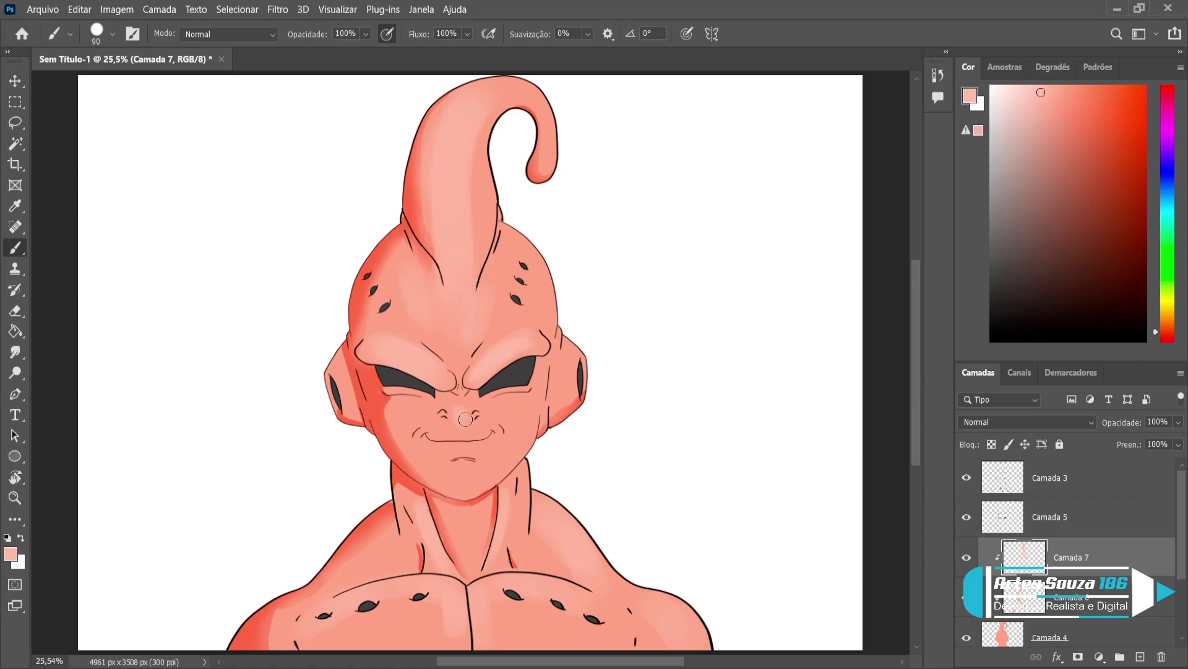
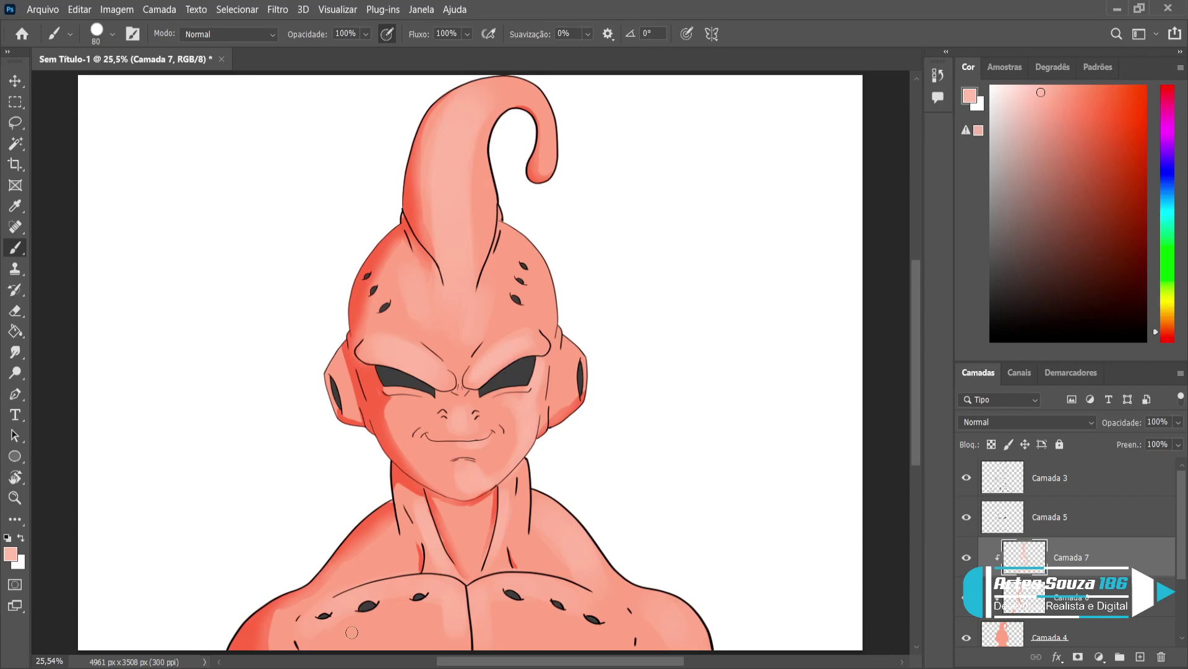
Highlight the head's right-hand side with a 100 px brush and both ears with an 80 px brush
key("bracketright")
key("bracketright")
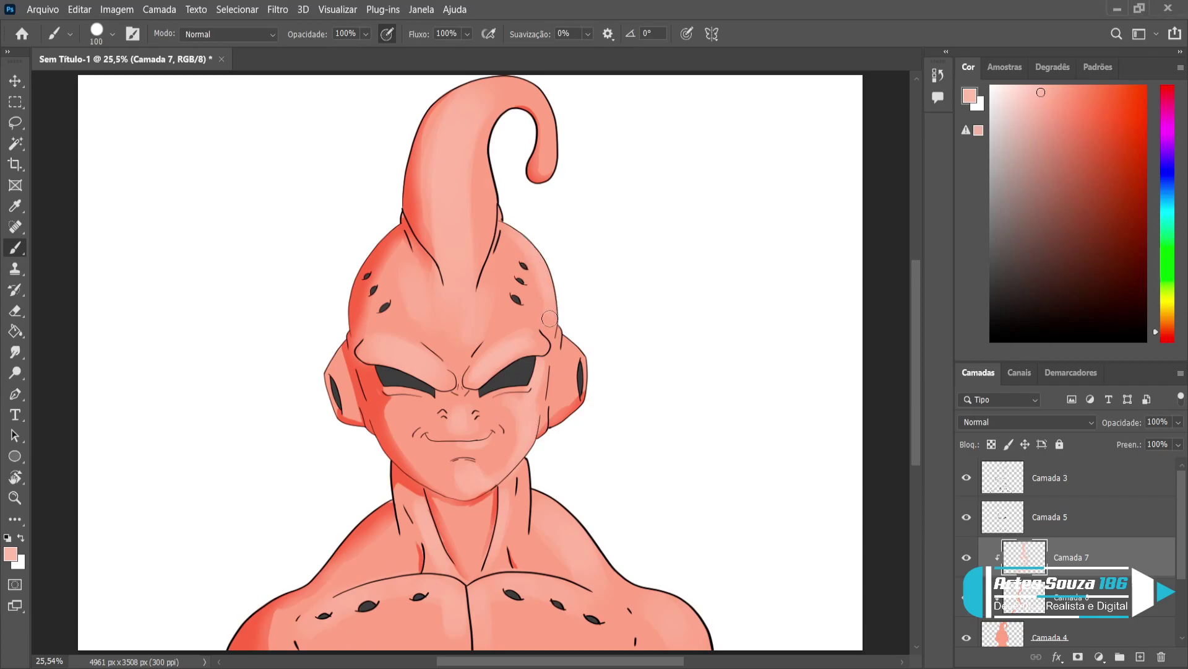
key("bracketleft")
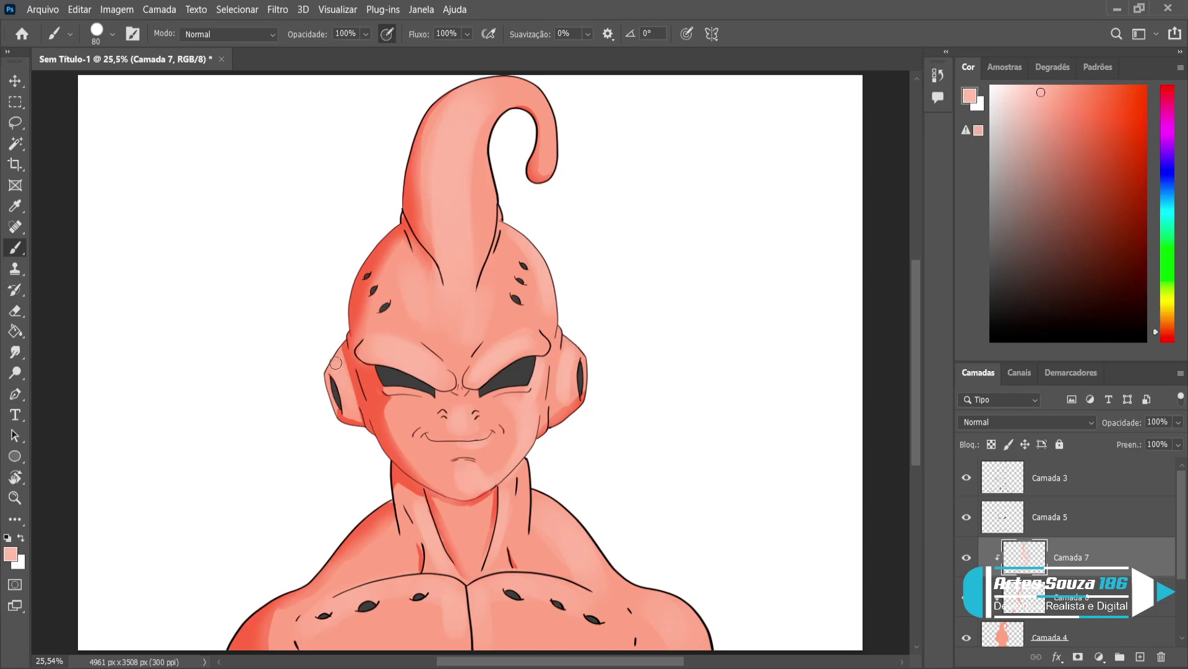
Paint light pink highlights on the chest and the drawing's left-hand shoulder with a 150 px brush
key("bracketright")
key("bracketright")
key("bracketright")
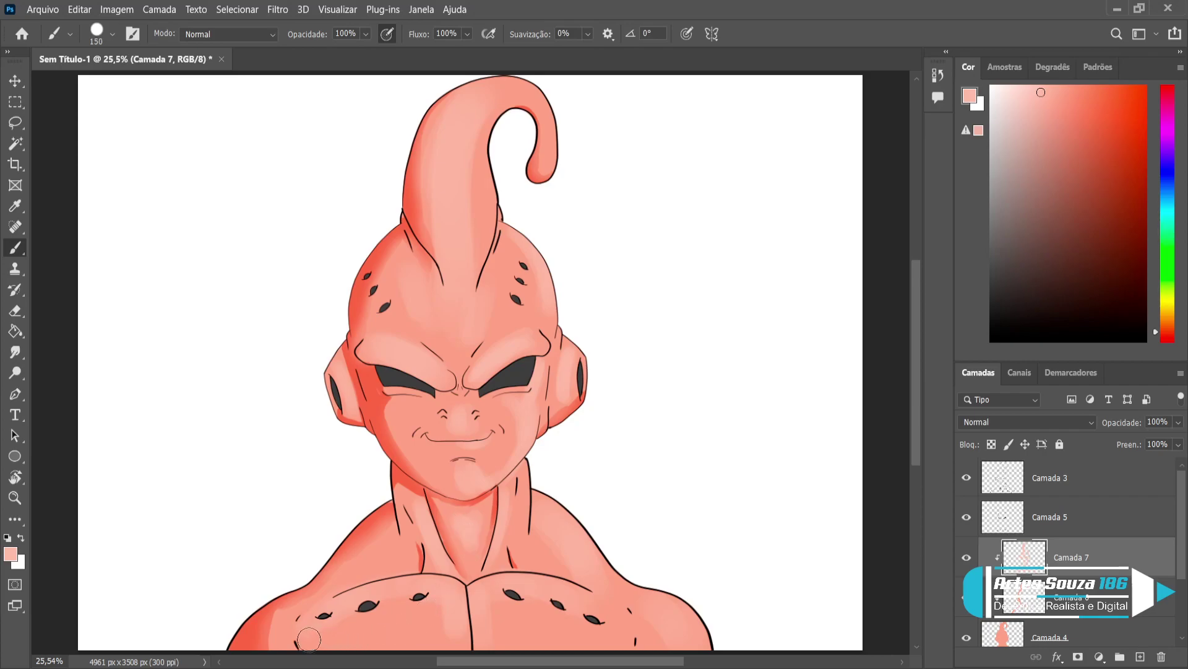
key("bracketright")
mouse_move(376, 551)
left_mouse_down()
mouse_move(393, 557)
mouse_move(366, 566)
left_mouse_up()
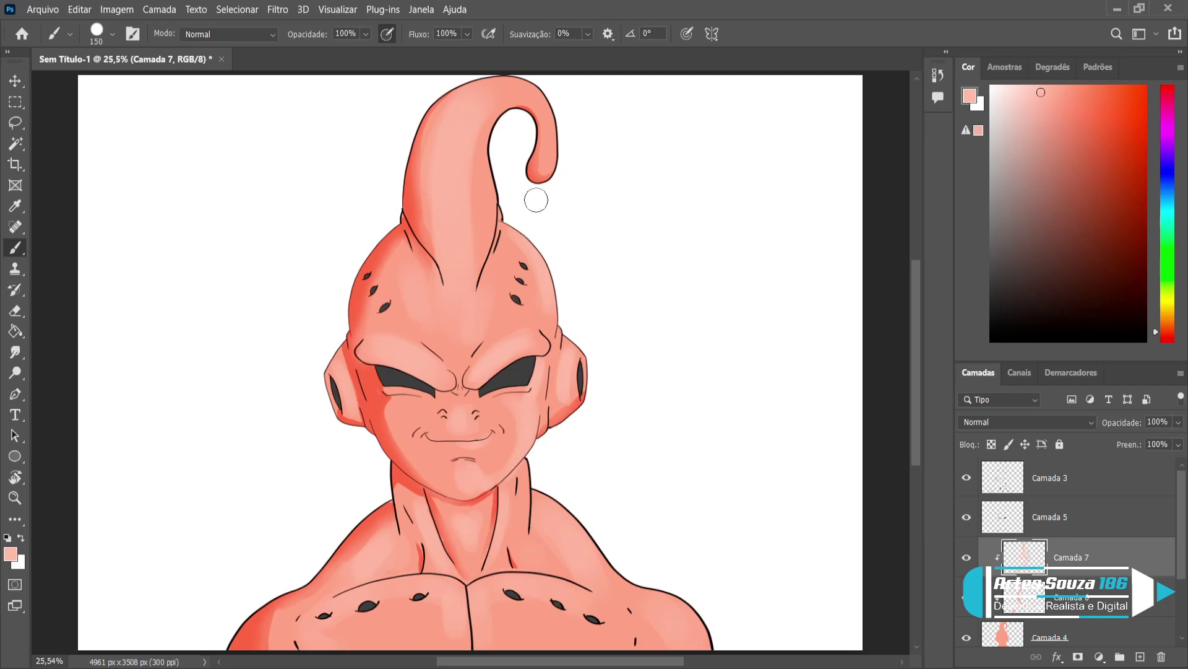
Highlight the area under the left-hand eye and the cheek below it with an 80 px brush
key("bracketleft")
key("bracketleft")
key("bracketleft")
key("bracketleft")
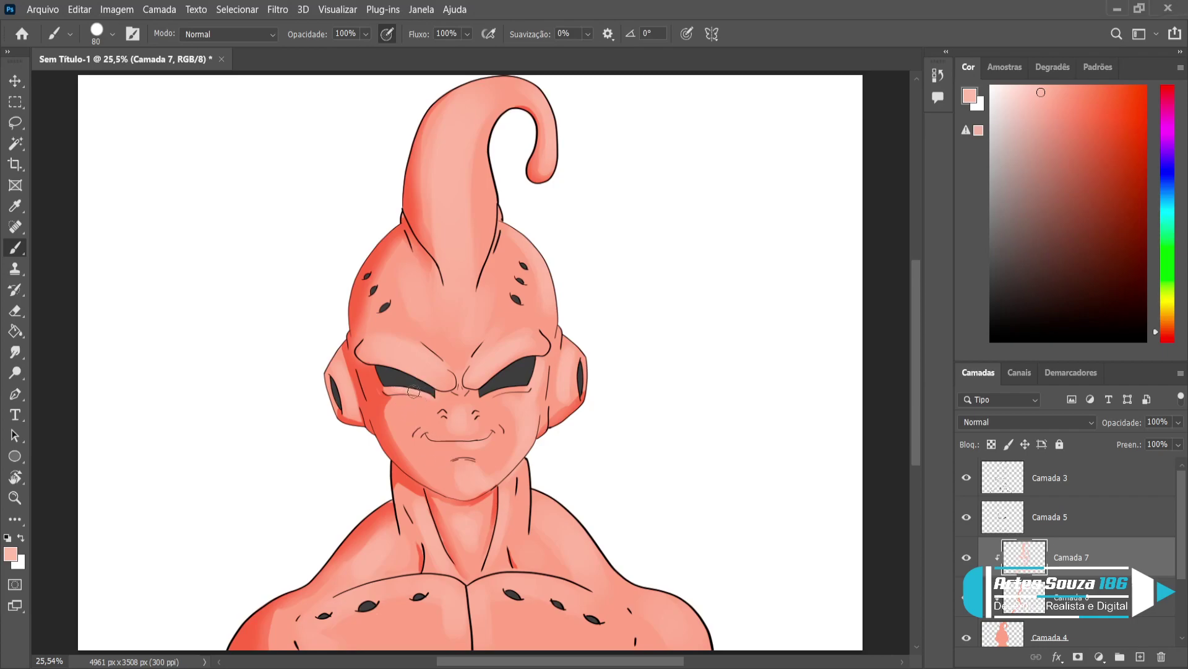
left_click_drag(399, 406, 406, 427)
On a new clipped layer, paint a paler pink highlight above the right-hand brow with a 40 px brush
key("i")
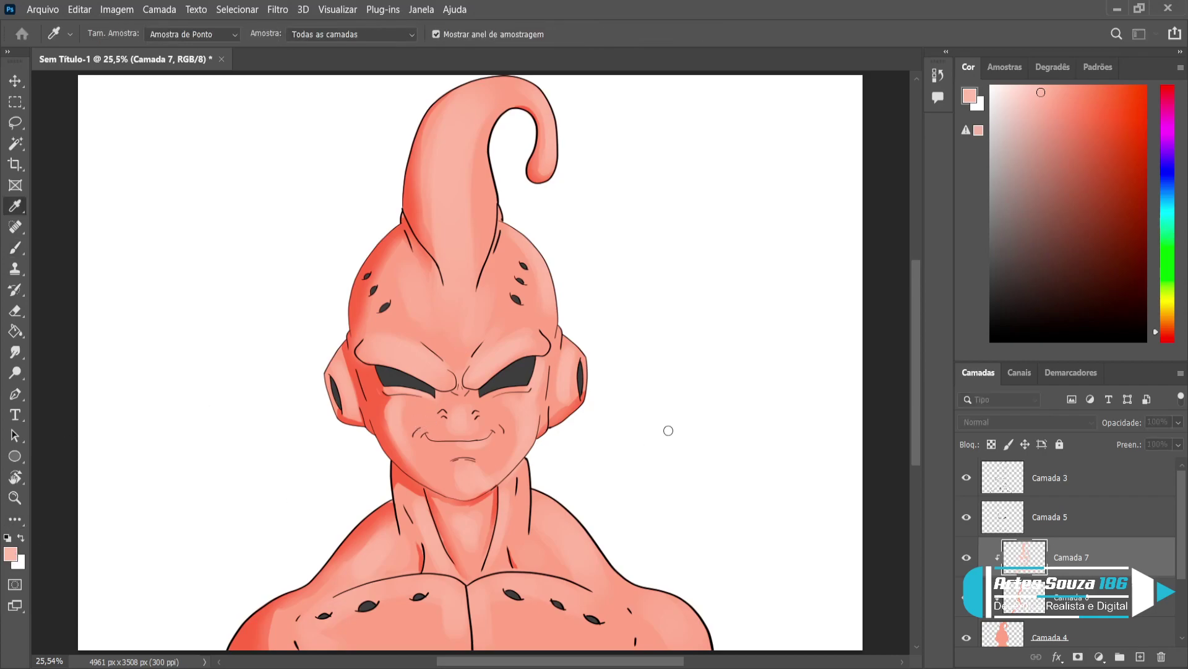
key("b")
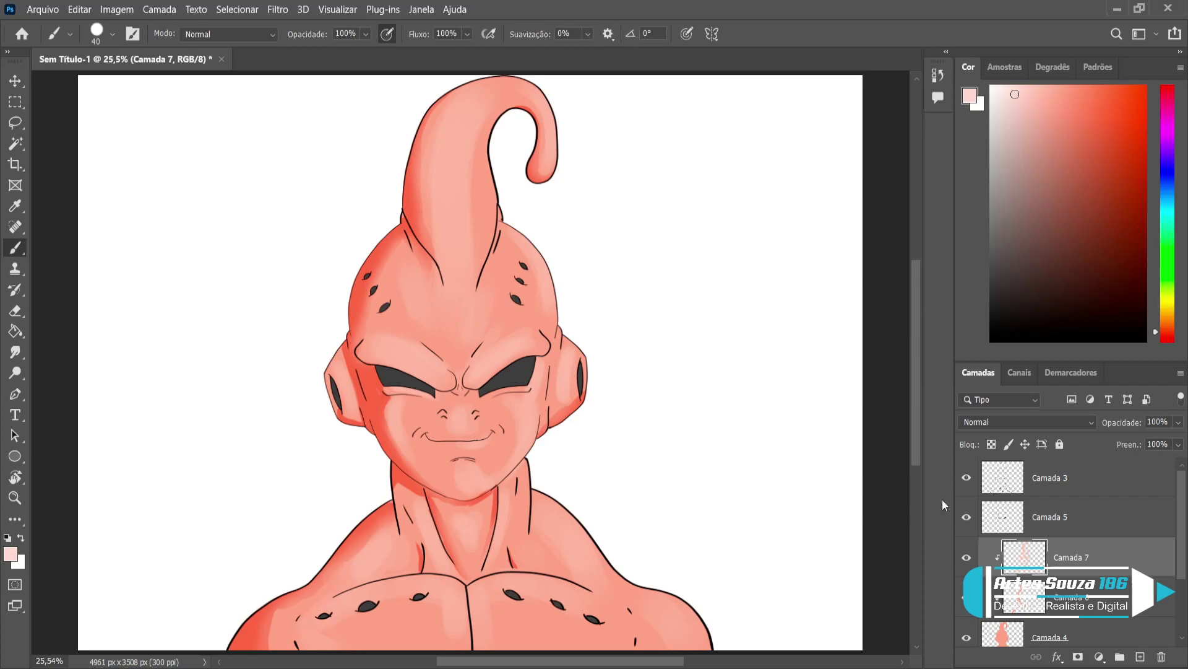
left_click(1141, 656)
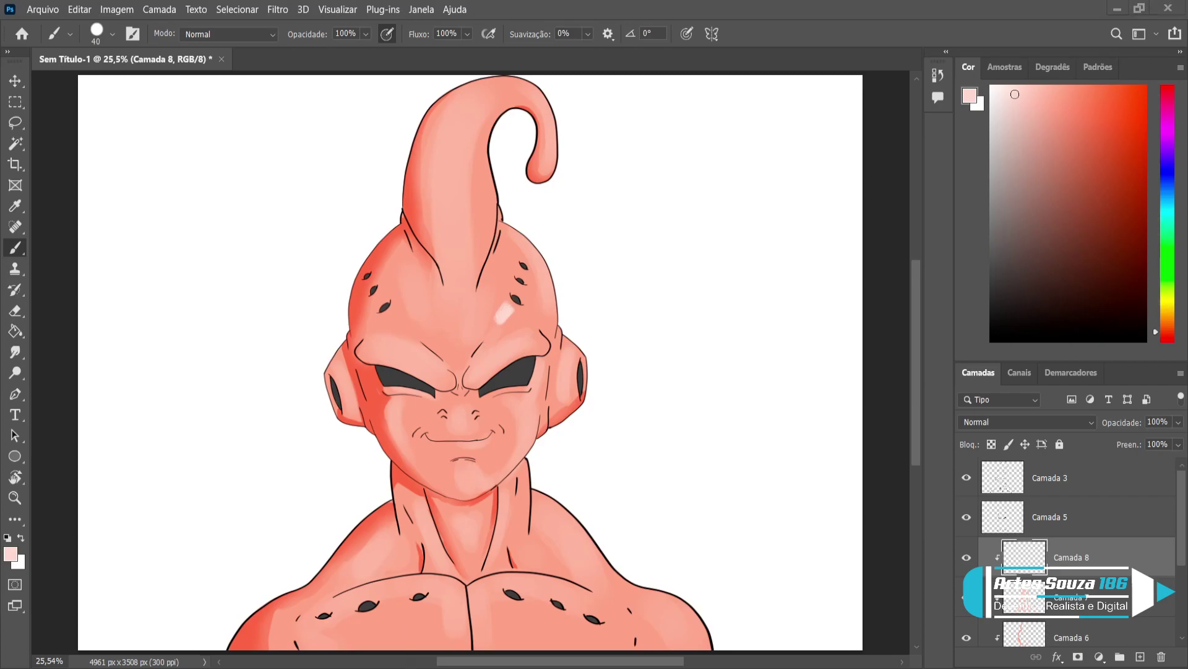
left_click_drag(488, 328, 501, 316)
Set the eraser to a hard edge and let pen pressure control its size
key("e")
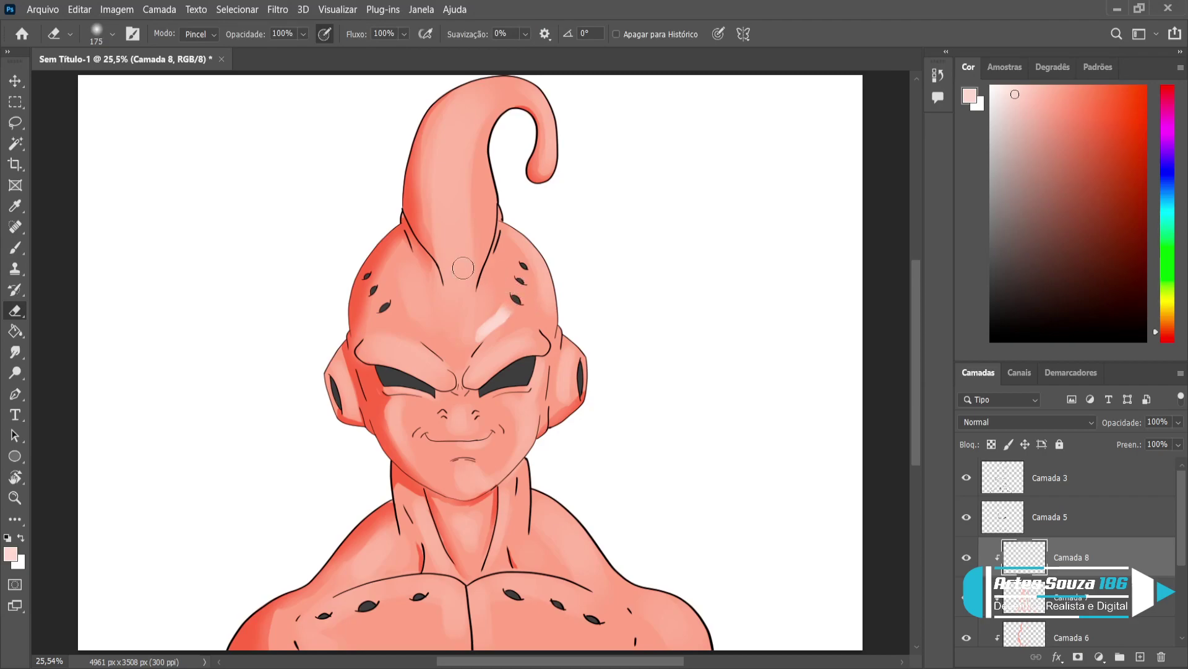
key("shift+bracketright")
key("shift+bracketright")
key("shift+bracketright")
key("shift+bracketright")
left_click(718, 35)
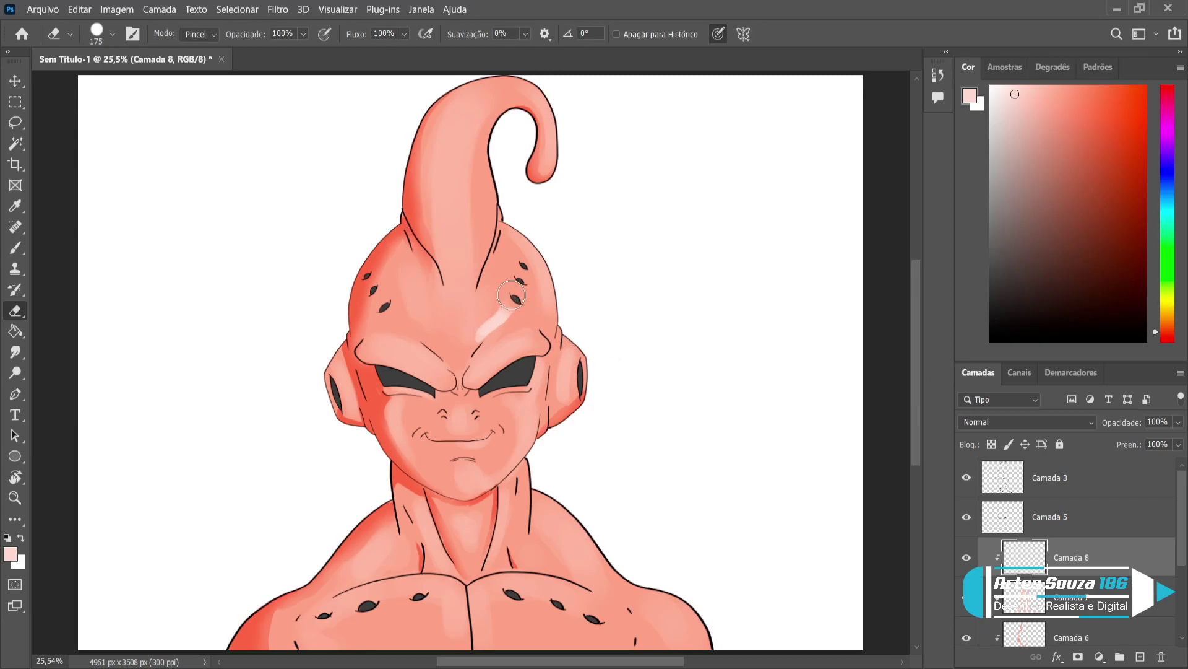
Trim the highlight above the right-hand brow into a sharp tapered shape with a 70 px eraser
key("bracketleft")
key("bracketleft")
key("bracketleft")
key("bracketleft")
key("bracketleft")
key("bracketleft")
mouse_move(516, 316)
left_mouse_down()
mouse_move(477, 322)
mouse_move(477, 333)
mouse_move(502, 299)
mouse_move(489, 301)
left_mouse_up()
Paint small pale highlights between the right-hand forehead holes with a 40 px brush and trim them with a 70 px eraser
key("b")
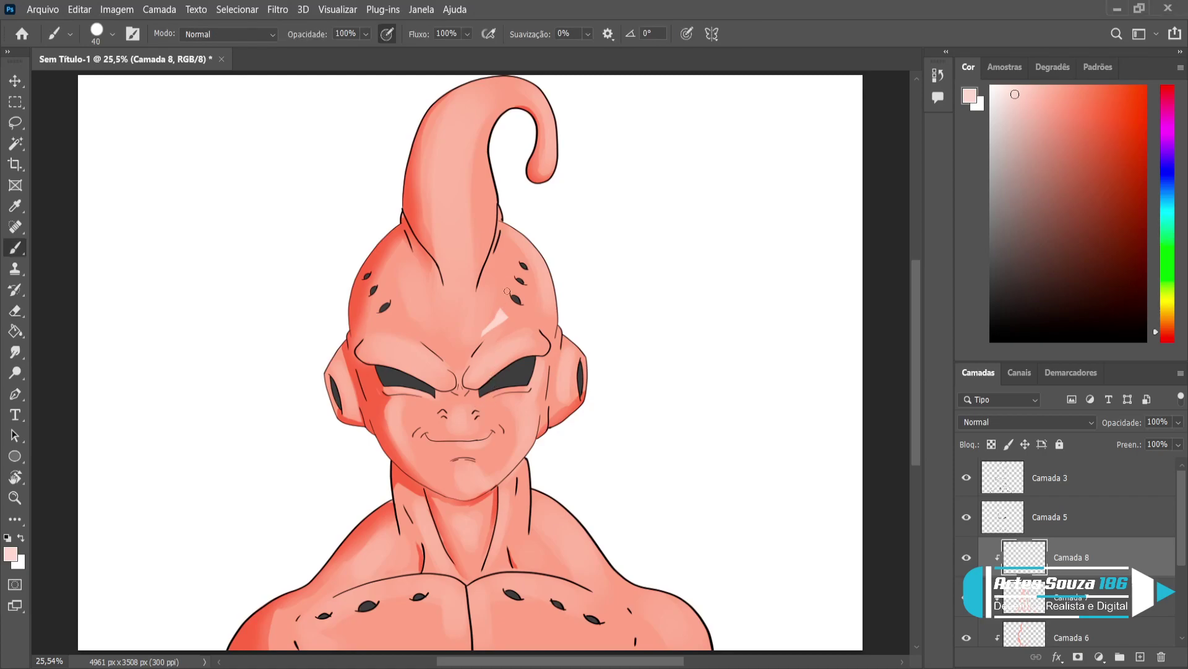
left_click_drag(514, 285, 519, 285)
key("e")
left_click_drag(532, 284, 510, 278)
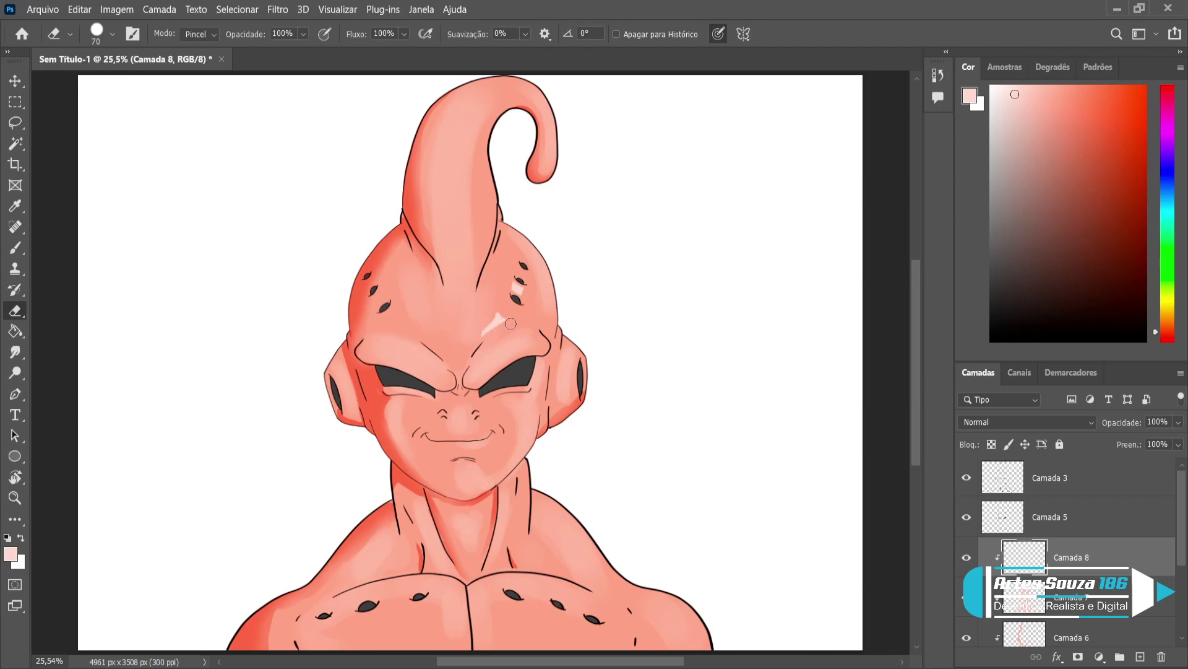
key("b")
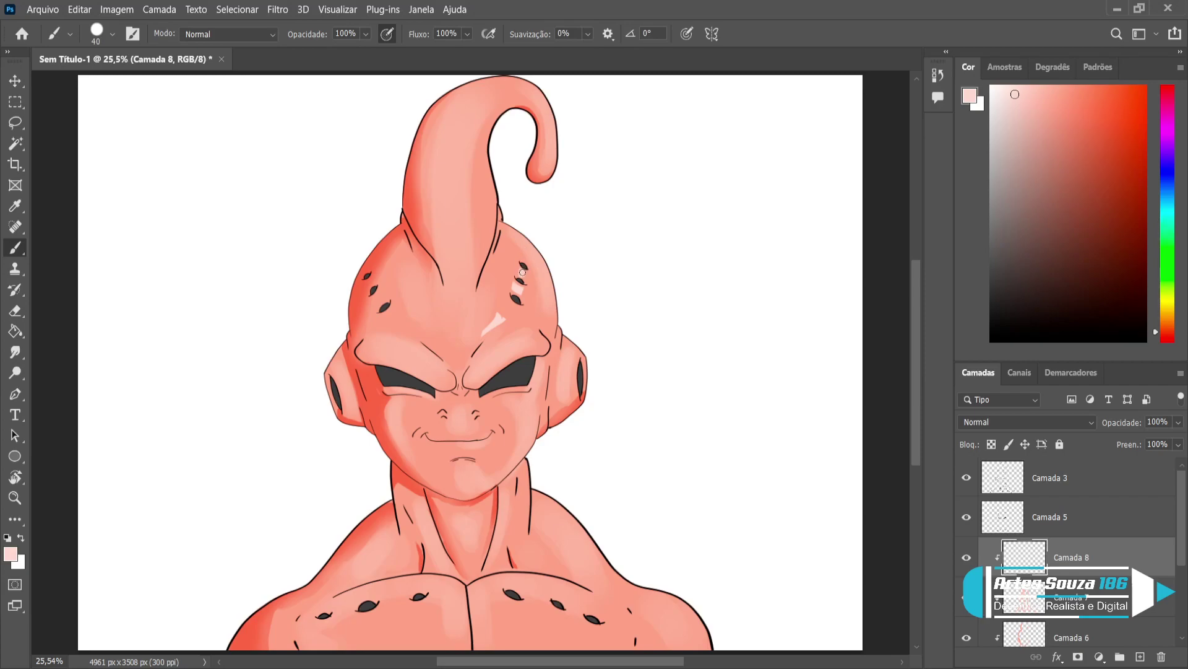
key("e")
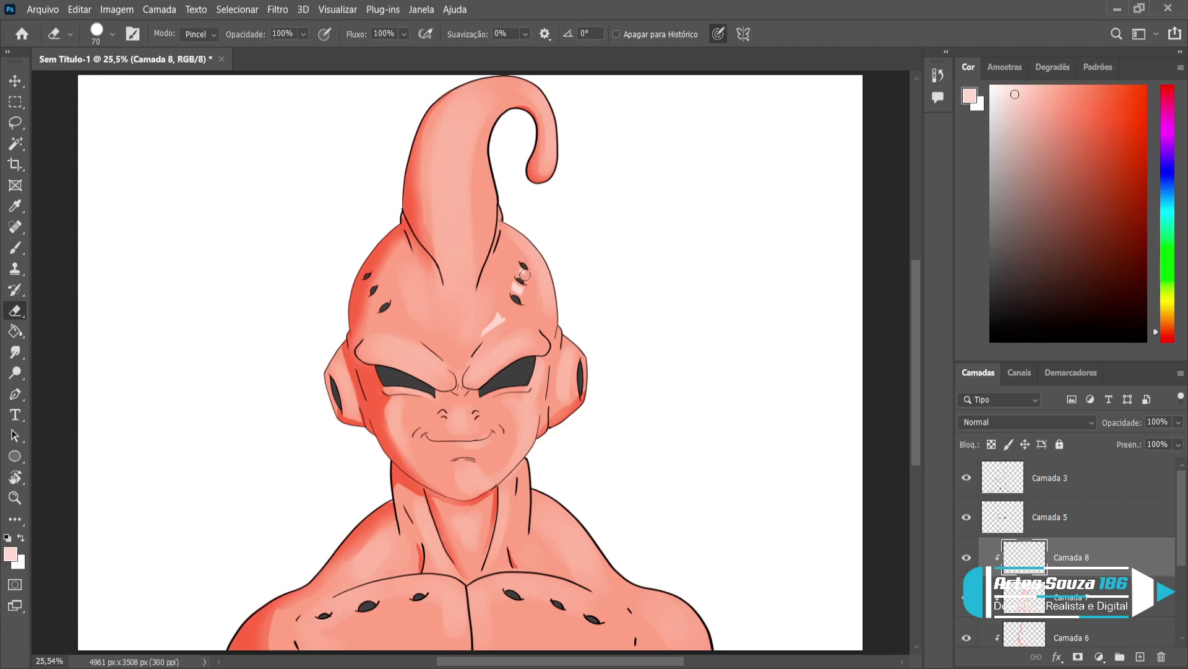
Paint a pale rim highlight along the head's right-hand edge with a 40 px brush and trim it with a 70 px eraser
key("b")
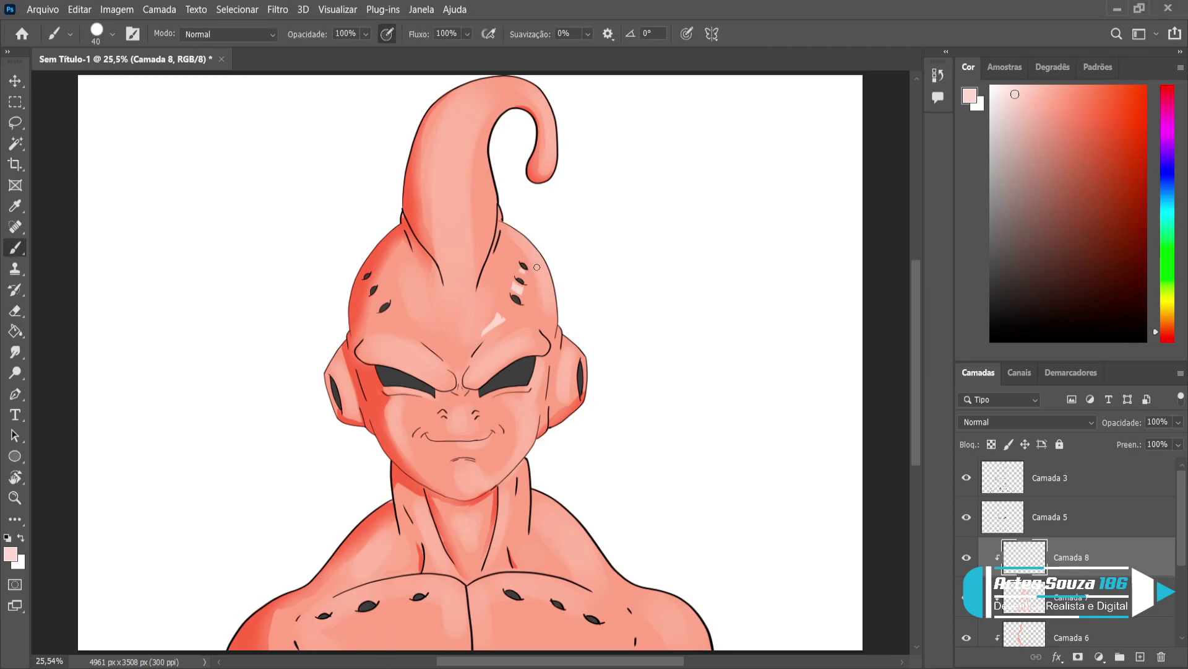
left_click_drag(536, 262, 545, 325)
left_click_drag(535, 265, 550, 325)
left_click_drag(536, 267, 550, 312)
mouse_move(540, 266)
left_mouse_down()
mouse_move(548, 328)
mouse_move(549, 303)
left_mouse_up()
key("e")
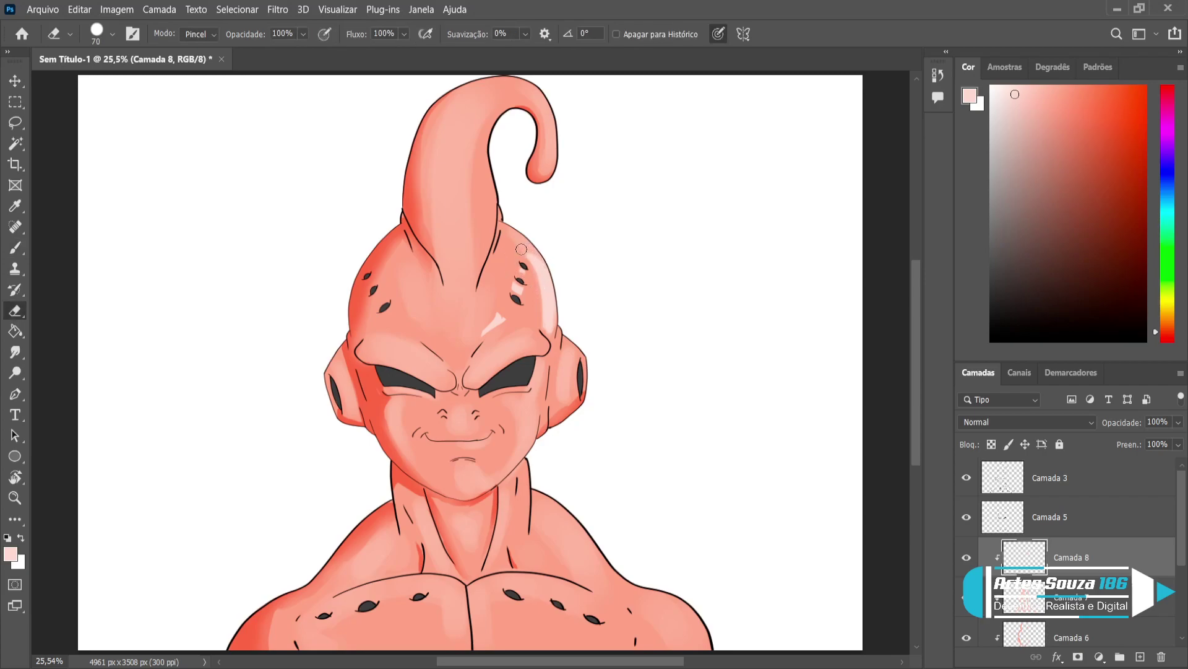
mouse_move(521, 252)
left_mouse_down()
mouse_move(541, 300)
mouse_move(535, 325)
mouse_move(556, 344)
left_mouse_up()
Add trimmed pale highlights beside the right-hand eye with a 40 px brush and on the right-hand ear with a 50 px brush
key("b")
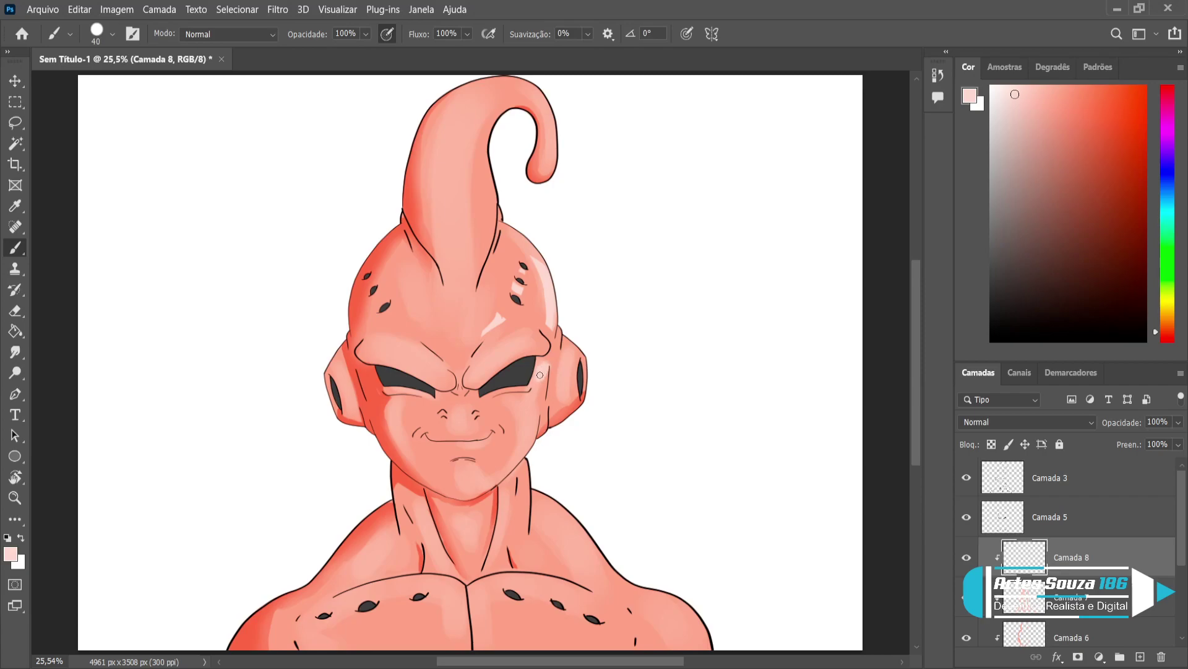
key("e")
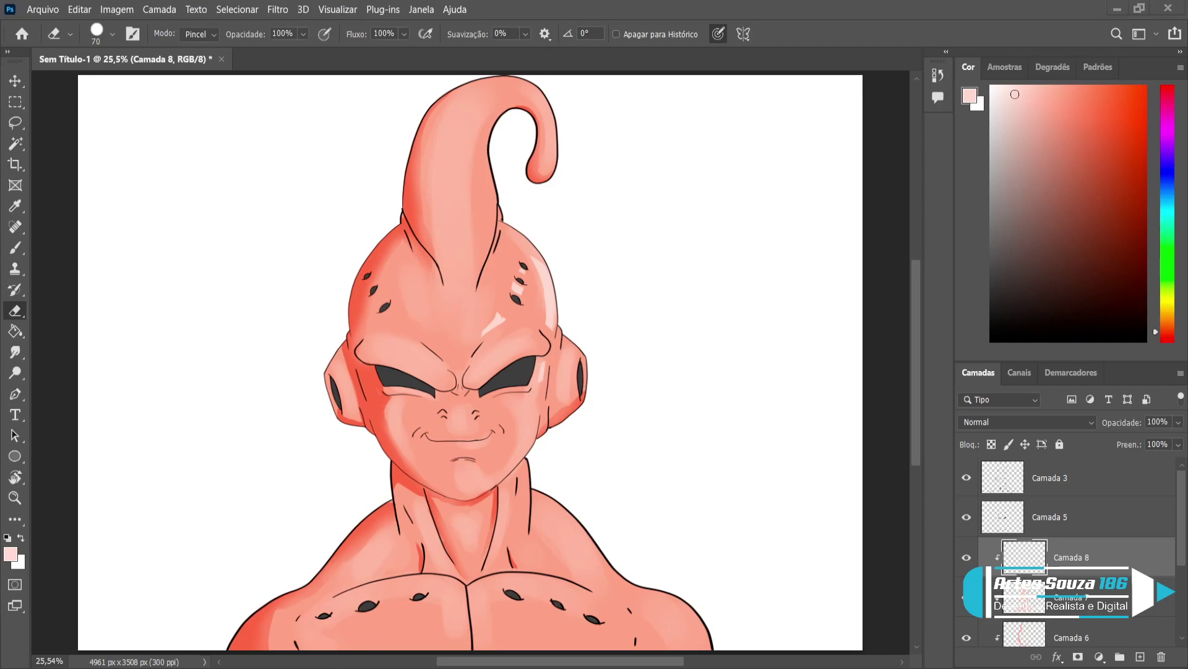
key("b")
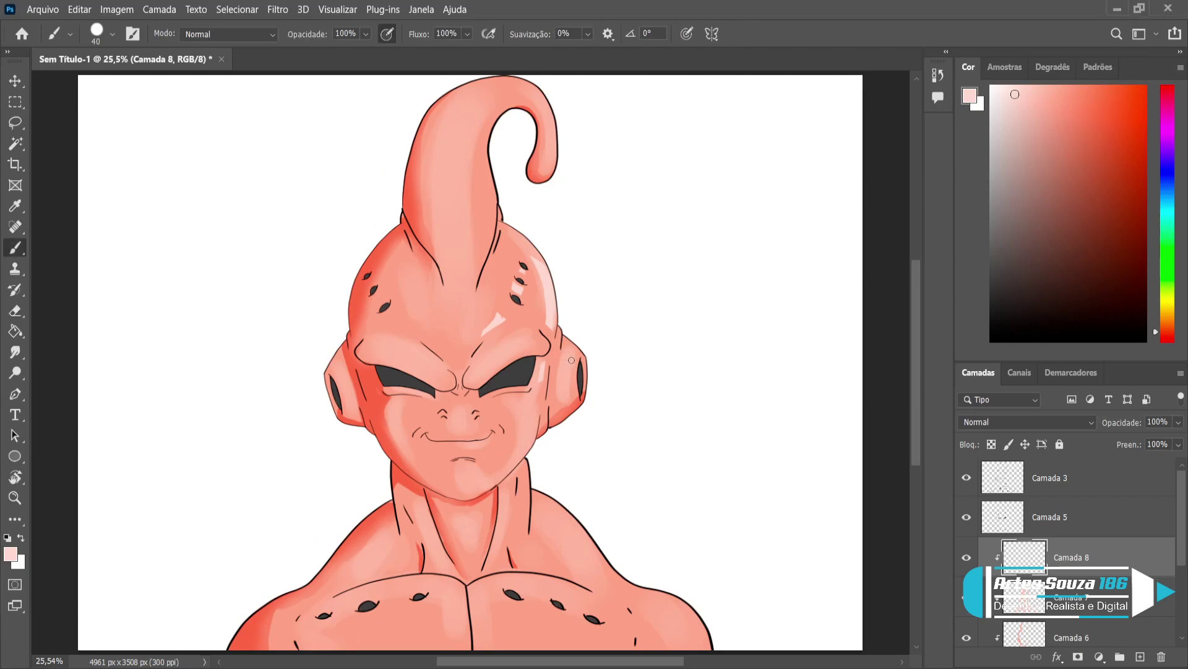
key("bracketright")
key("e")
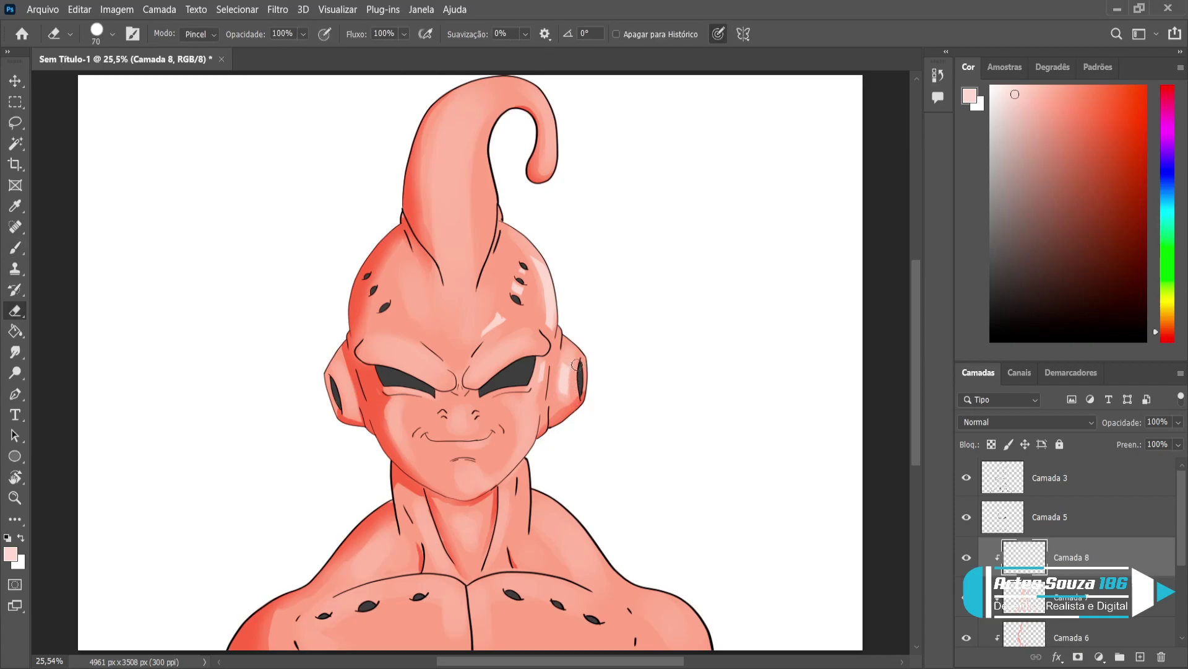
key("b")
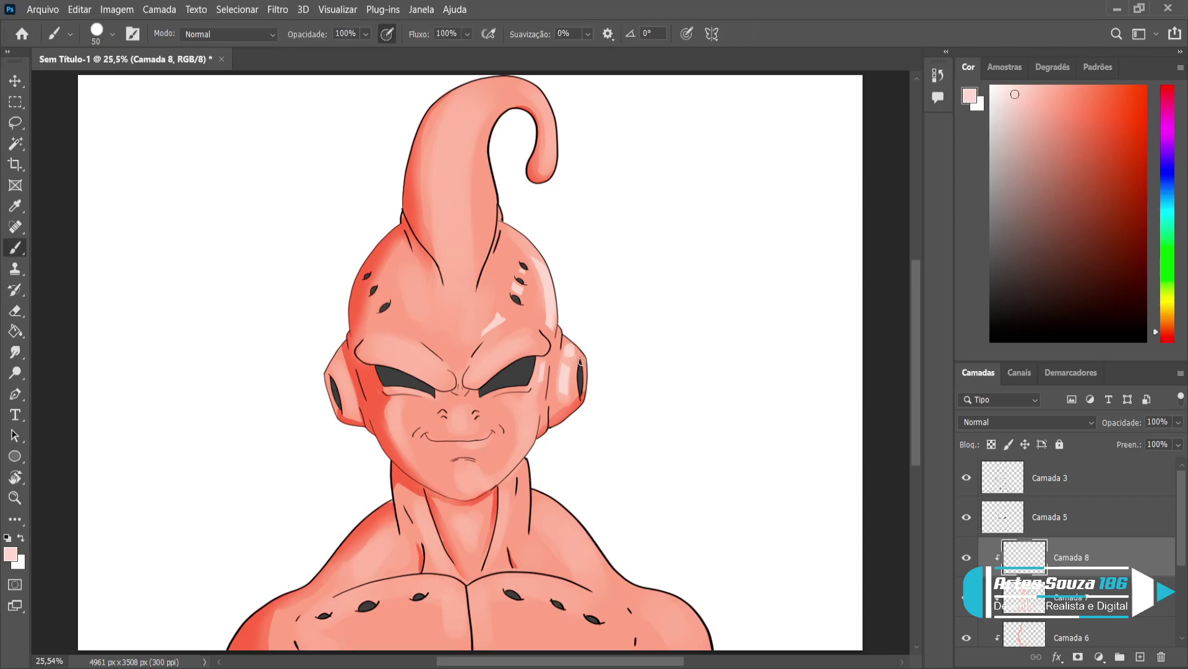
key("e")
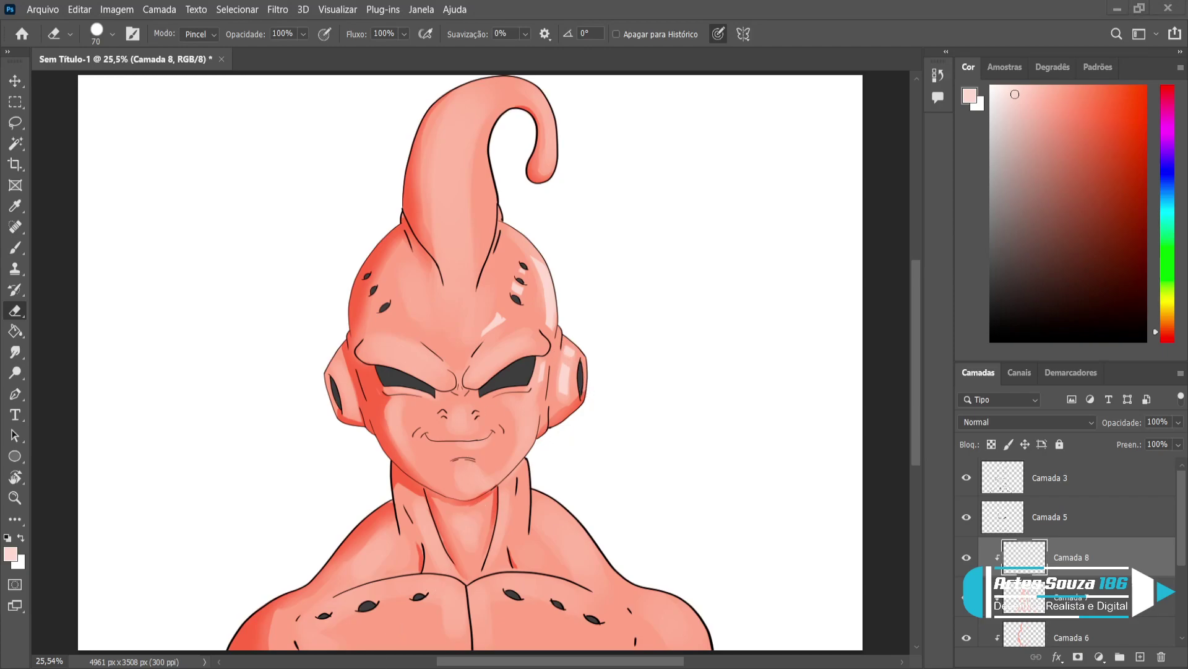
Paint pale highlights on both brow ridges with a 50 px brush, trimming the left-hand one with a 70 px eraser
key("b")
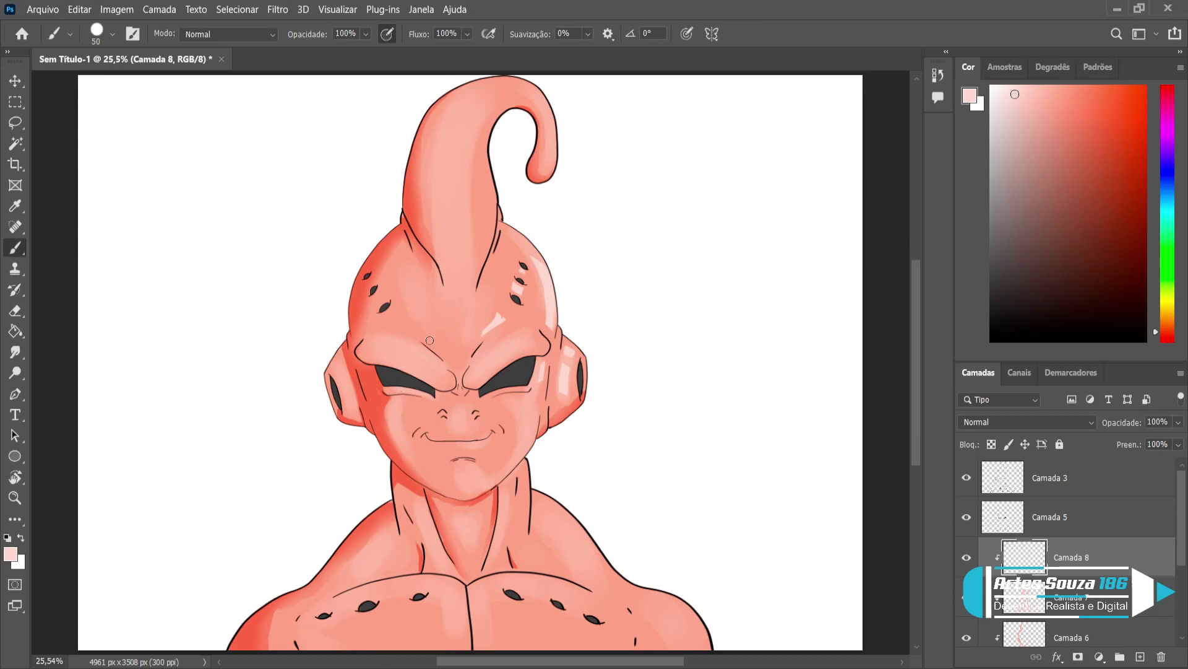
mouse_move(411, 345)
left_mouse_down()
mouse_move(442, 368)
mouse_move(397, 338)
mouse_move(442, 373)
mouse_move(401, 339)
left_mouse_up()
key("e")
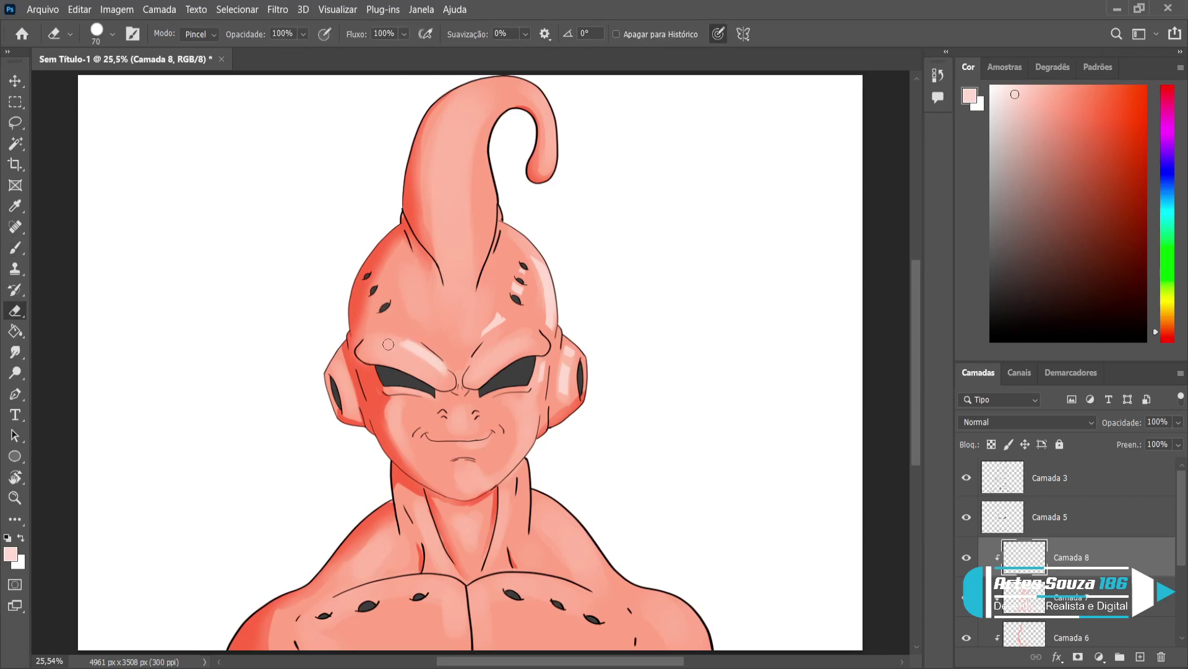
mouse_move(423, 340)
left_mouse_down()
mouse_move(456, 377)
mouse_move(428, 343)
mouse_move(446, 373)
mouse_move(396, 348)
mouse_move(440, 377)
mouse_move(395, 346)
mouse_move(445, 389)
left_mouse_up()
key("b")
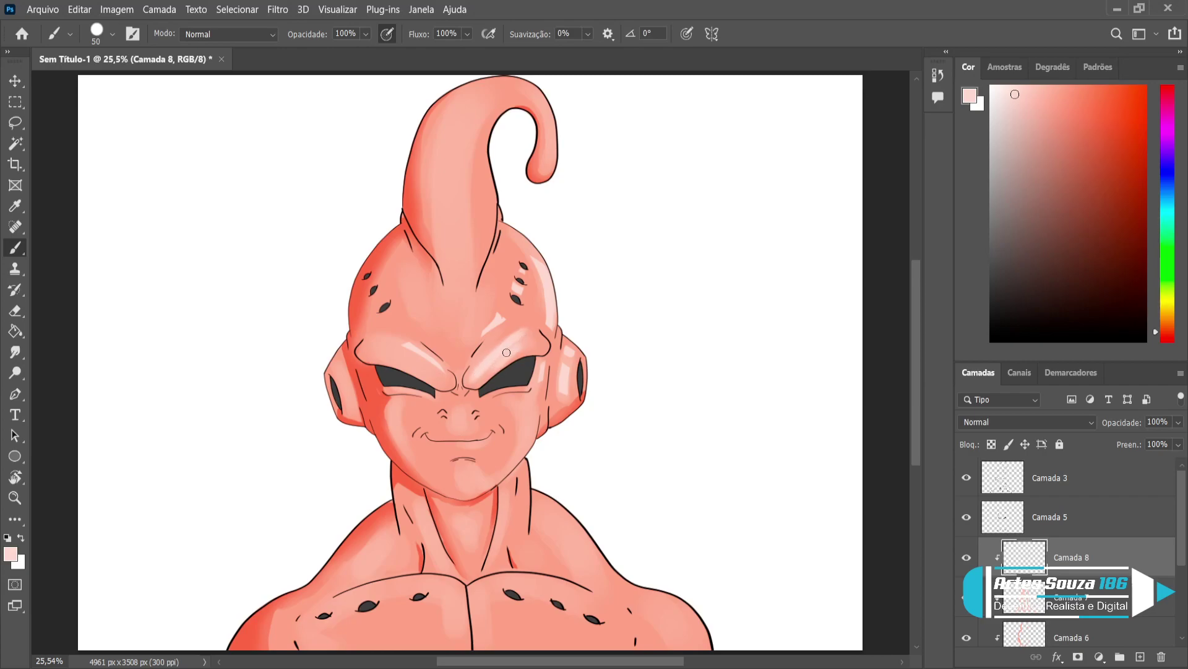
Trim the right-hand brow highlights with a 25 px eraser and paint a pale highlight at the left-hand brow's outer end with a 50 px brush
key("e")
key("bracketleft")
key("bracketleft")
key("bracketleft")
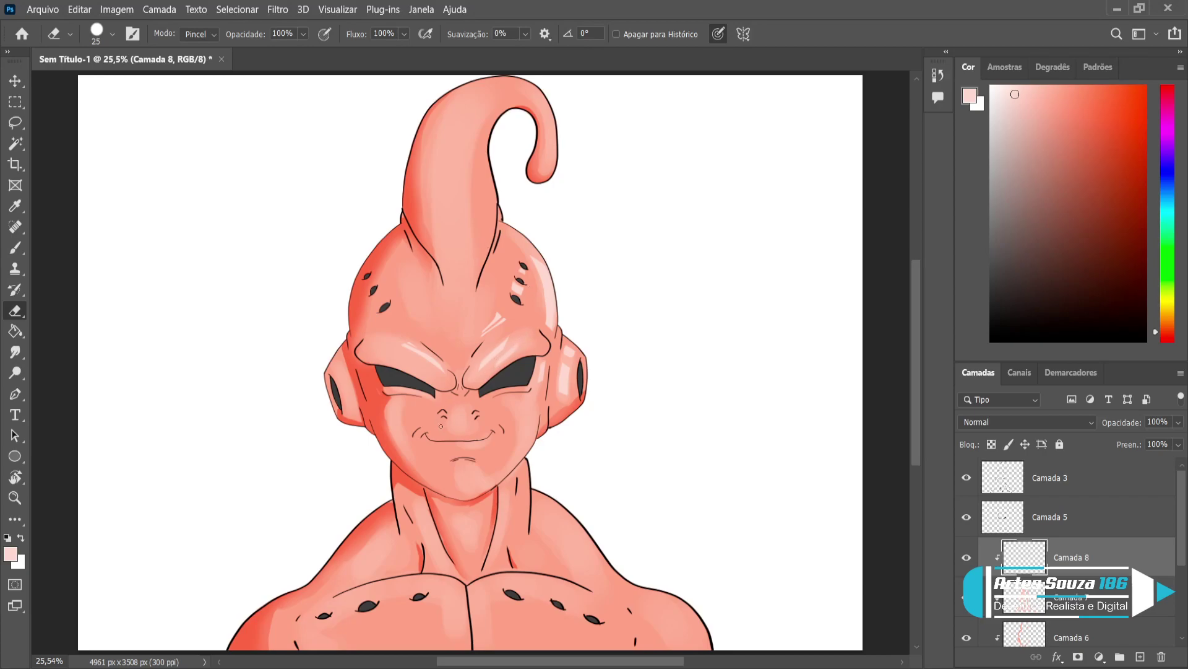
key("b")
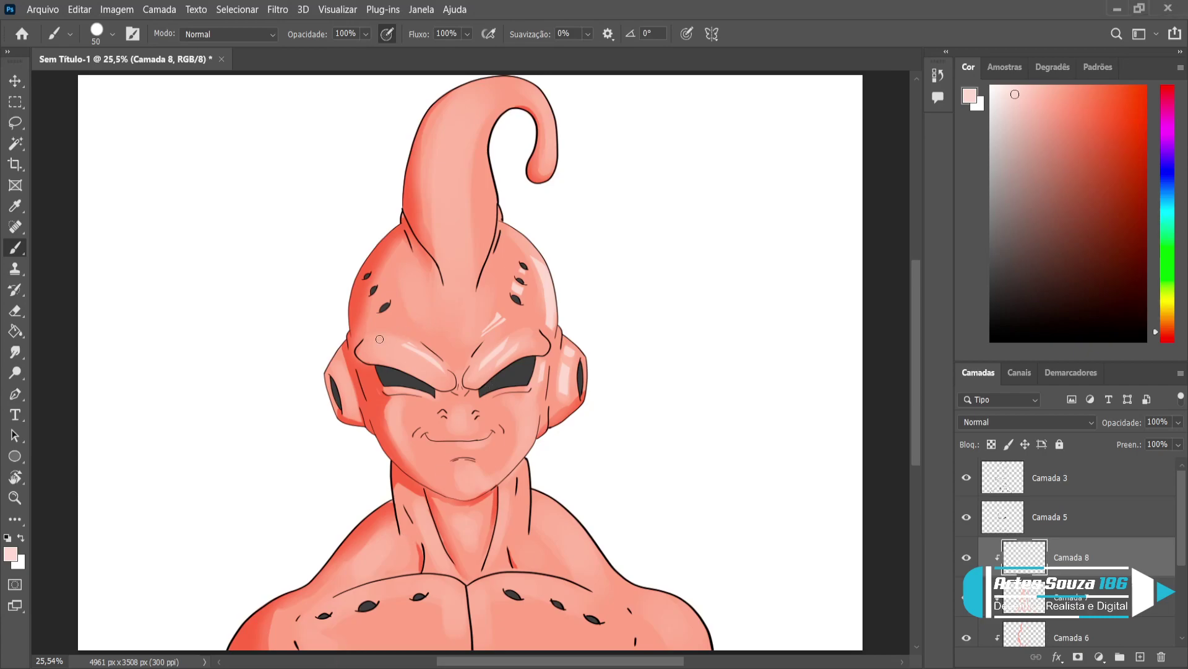
mouse_move(370, 337)
left_mouse_down()
mouse_move(369, 318)
mouse_move(375, 337)
left_mouse_up()
key("e")
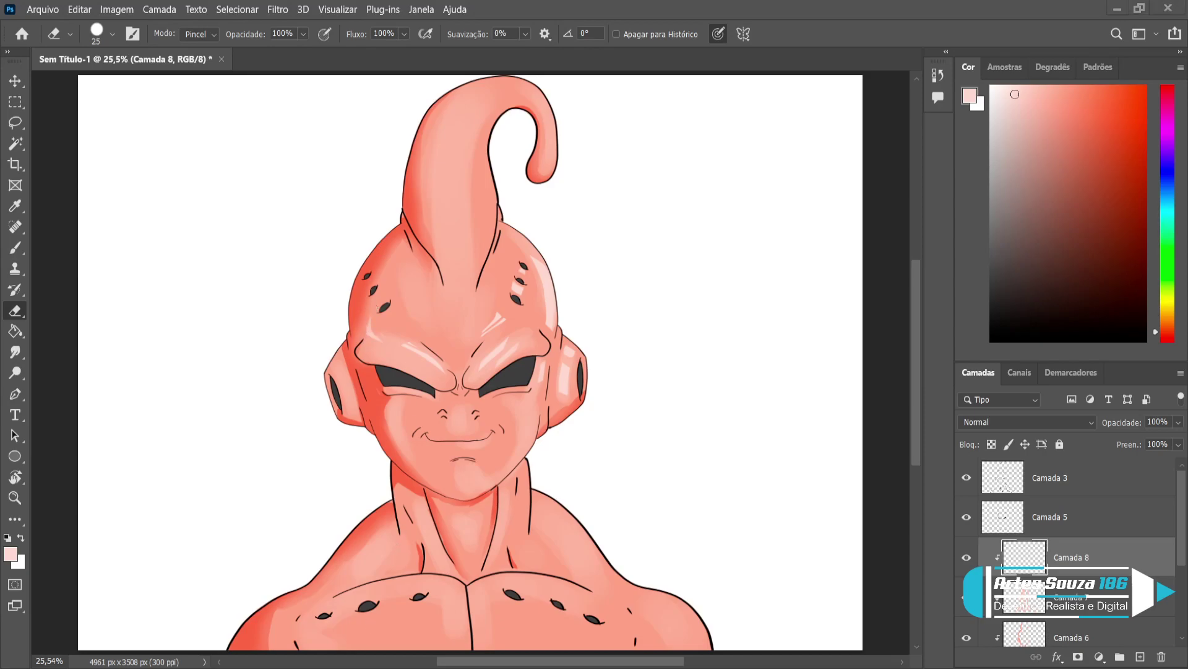
Paint a long pale highlight down the antenna with an 80 px brush and taper it with an 80 px eraser
key("b")
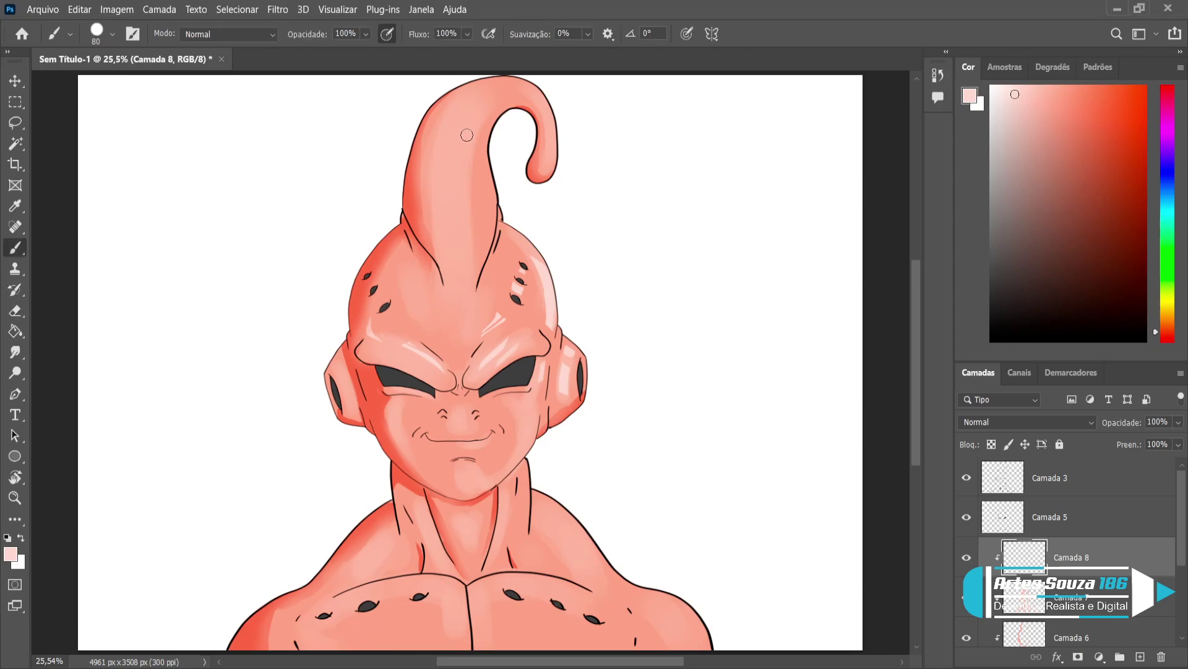
key("bracketright")
key("bracketright")
key("bracketright")
mouse_move(459, 97)
left_mouse_down()
mouse_move(430, 201)
mouse_move(440, 151)
mouse_move(443, 251)
left_mouse_up()
left_click_drag(434, 173, 441, 254)
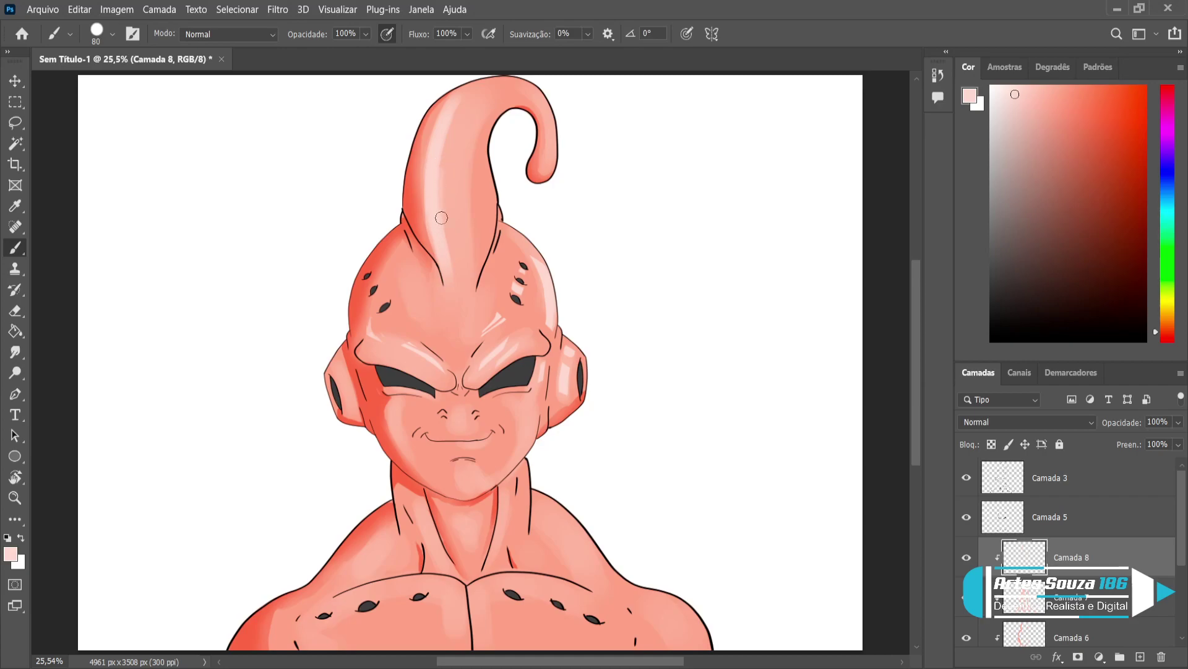
left_click_drag(439, 215, 467, 95)
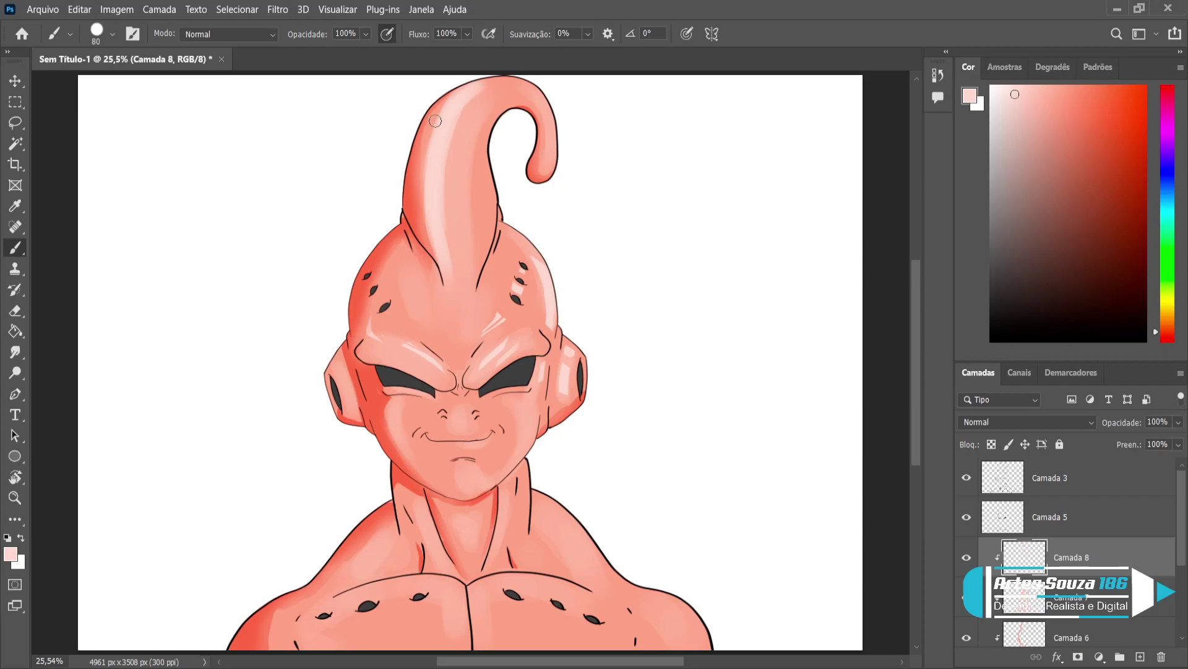
key("e")
key("bracketright")
key("bracketright")
key("bracketright")
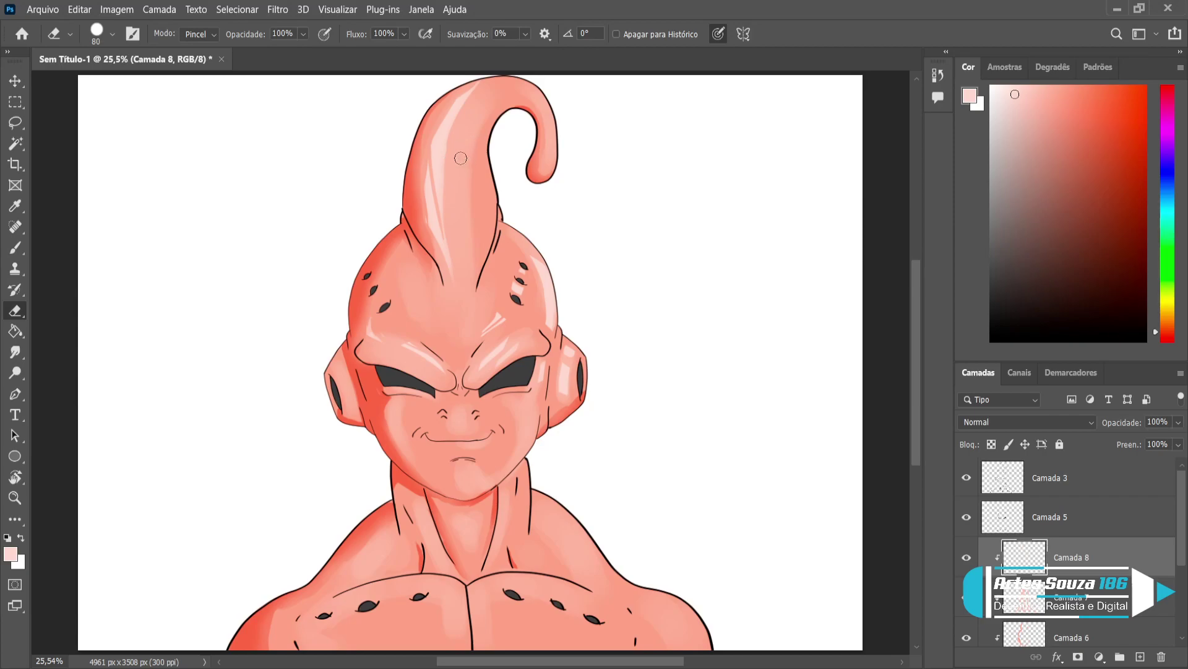
Add pale highlights on the antenna's curled end and the nose with a 40 px brush, trimming them with an 80 px eraser
key("b")
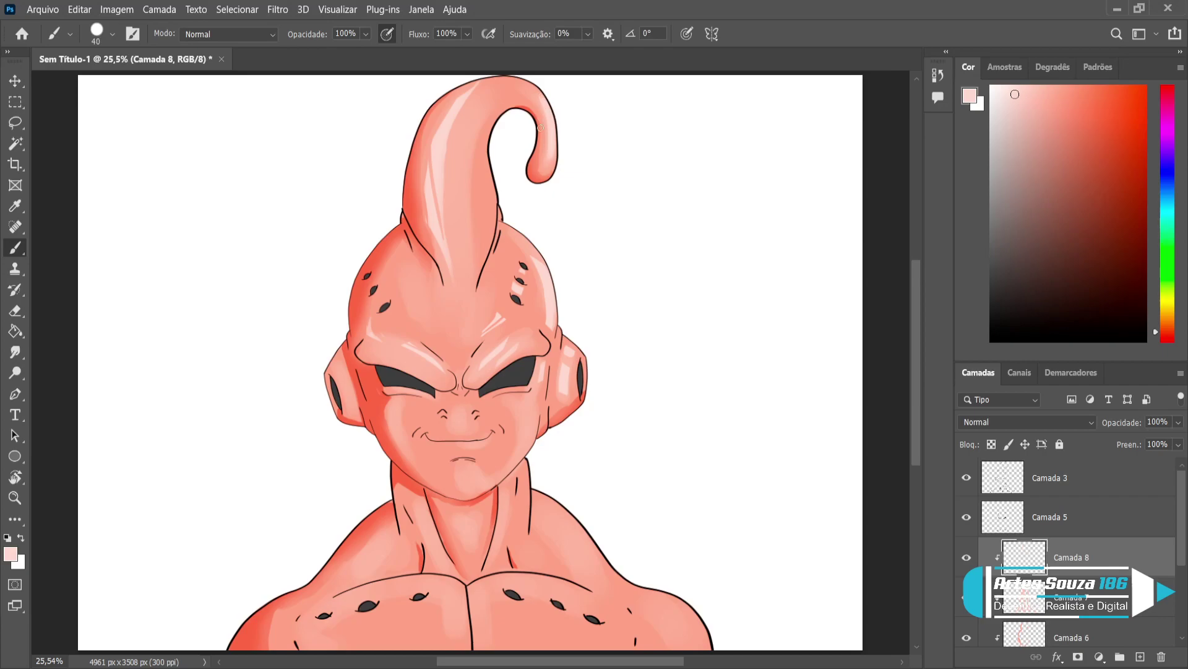
key("e")
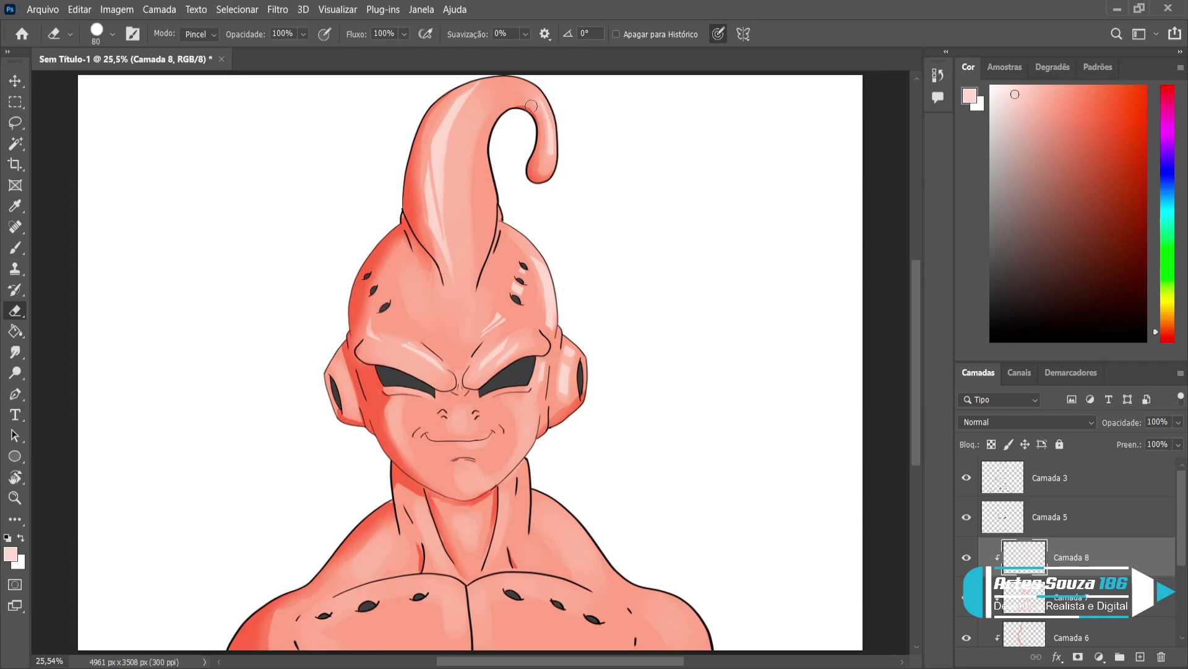
key("b")
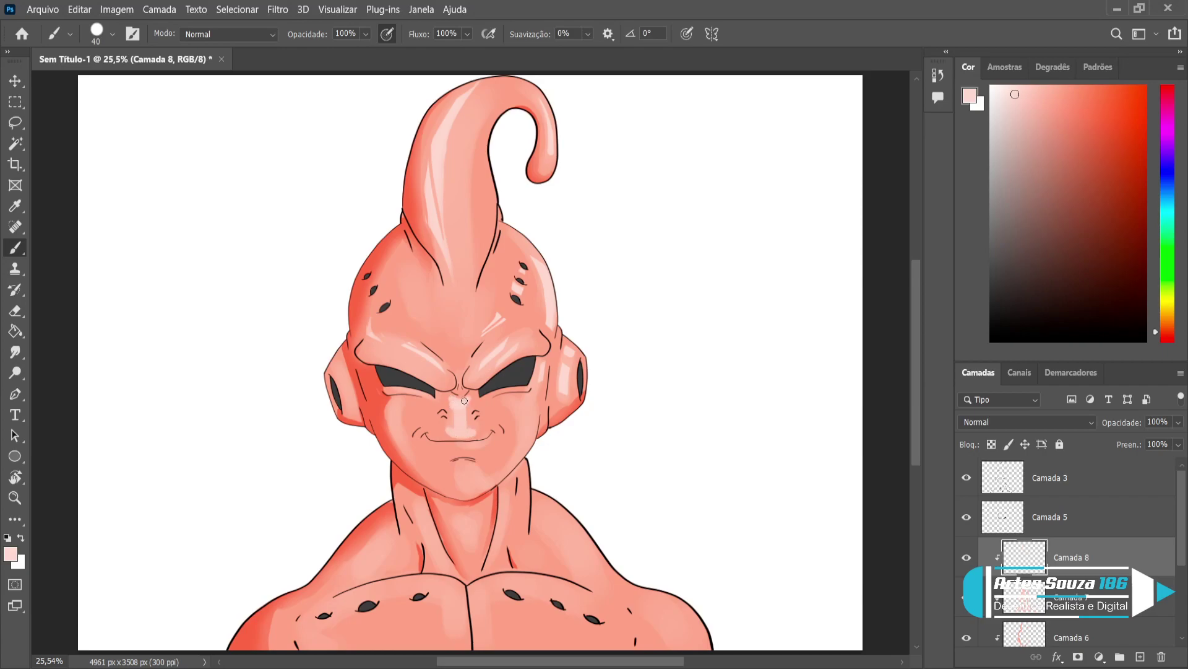
key("e")
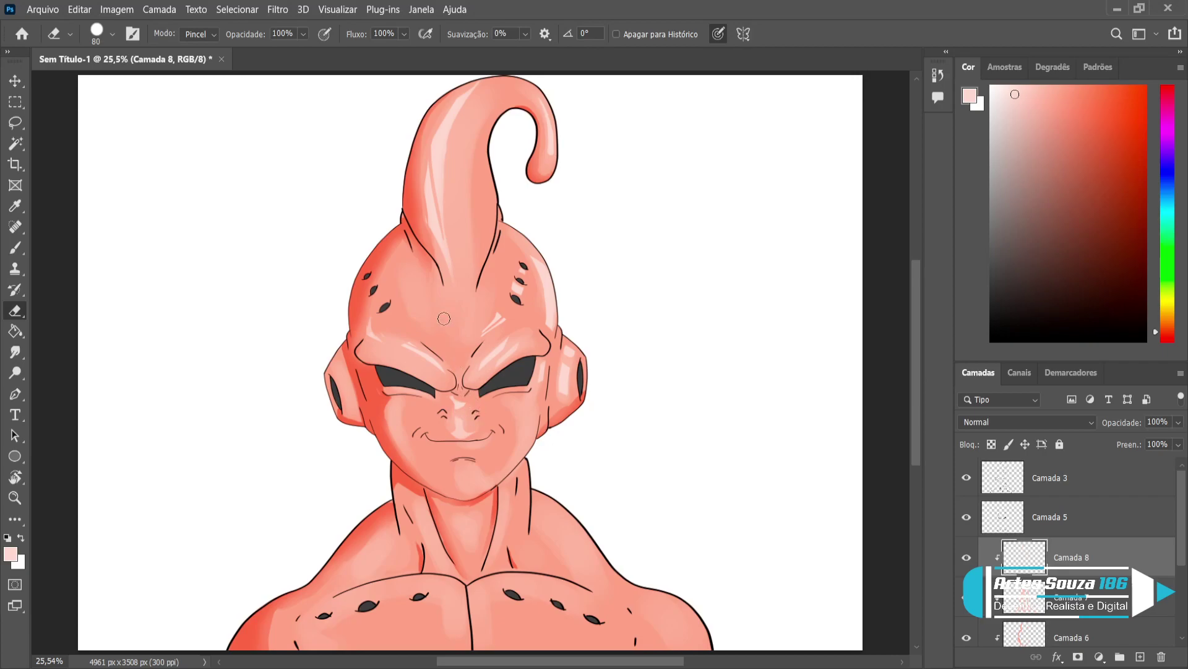
Paint pale highlights on the chin and right-hand cheek with a 40 px brush and trim them with an 80 px eraser
key("b")
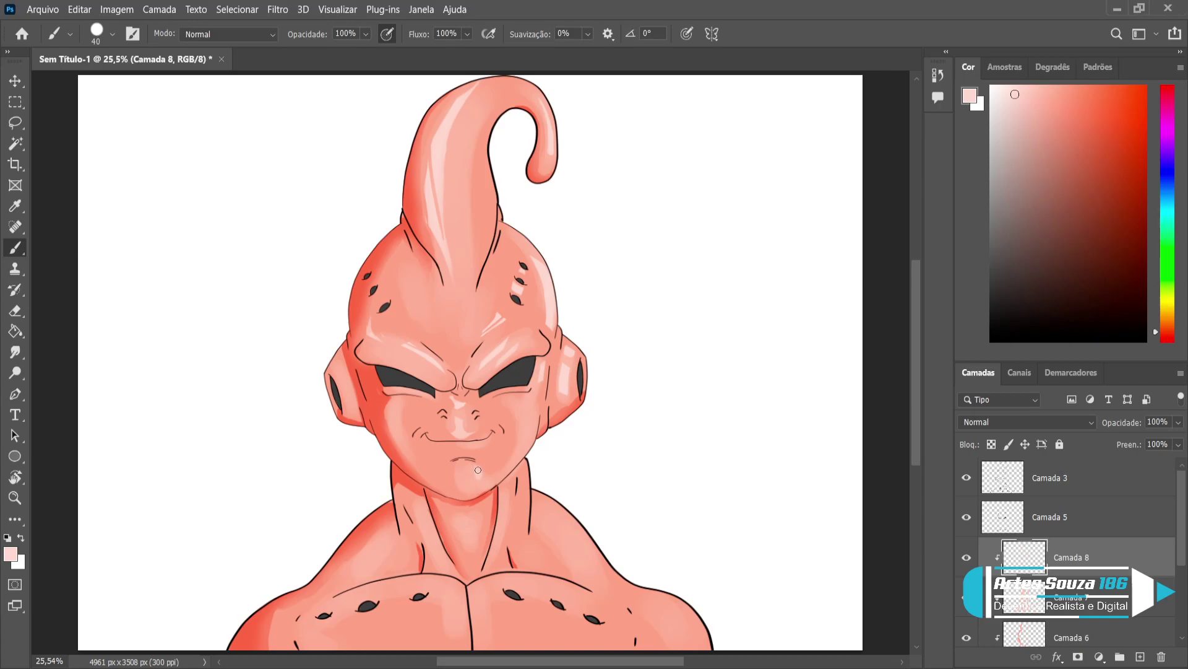
key("e")
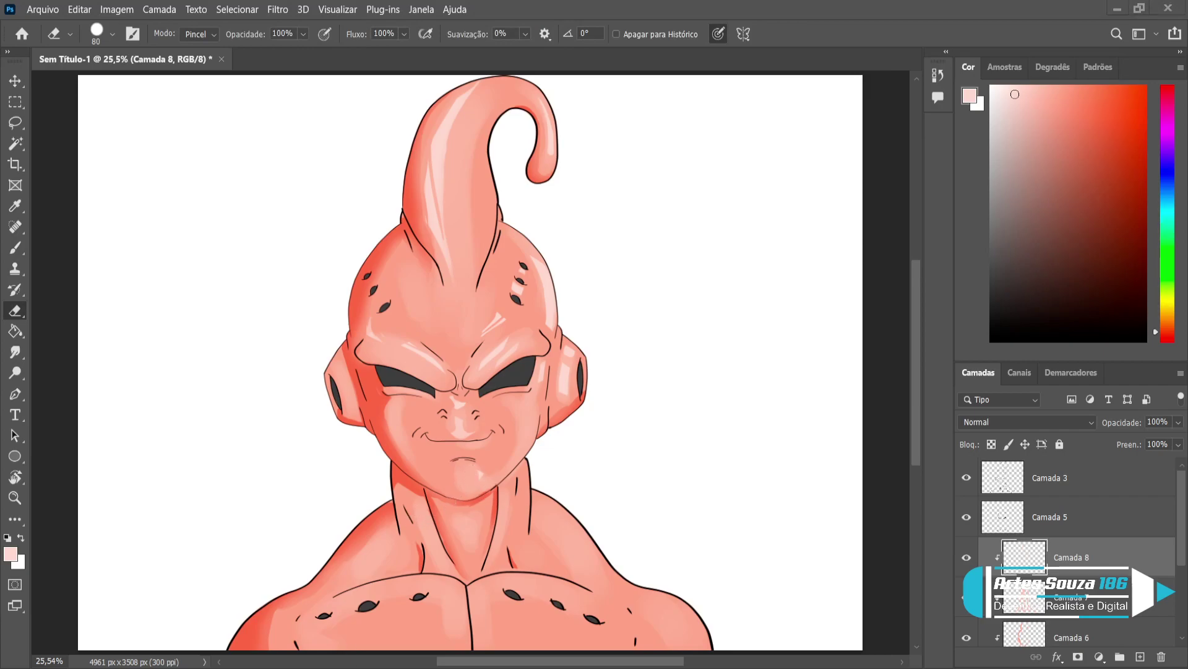
key("b")
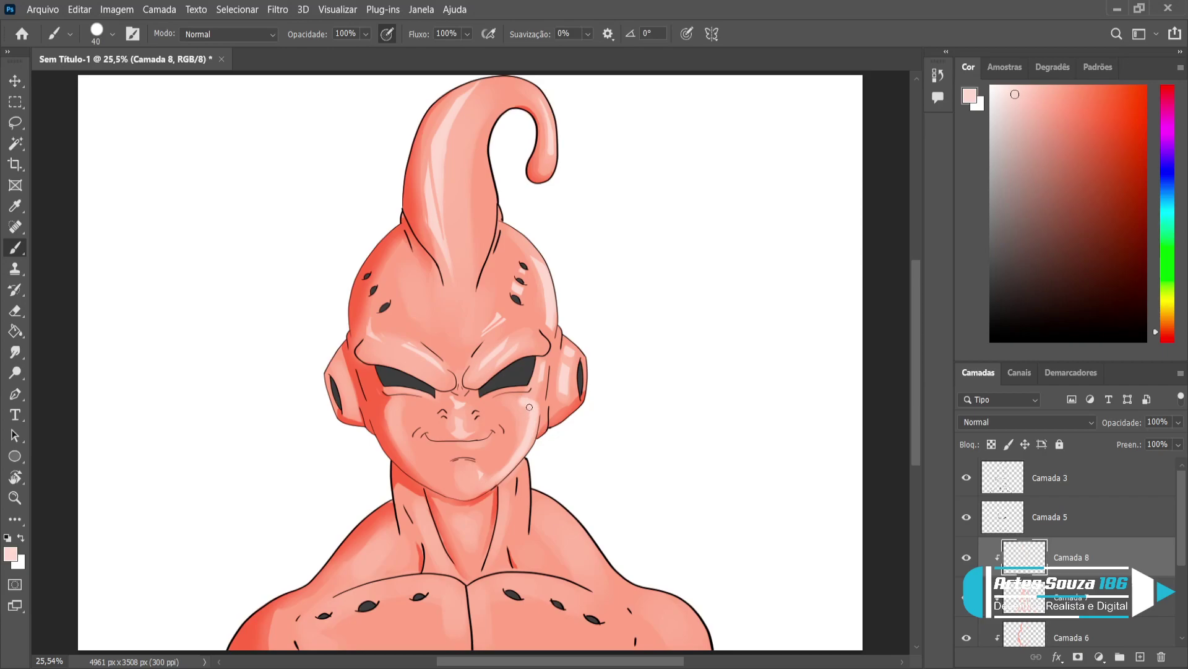
key("e")
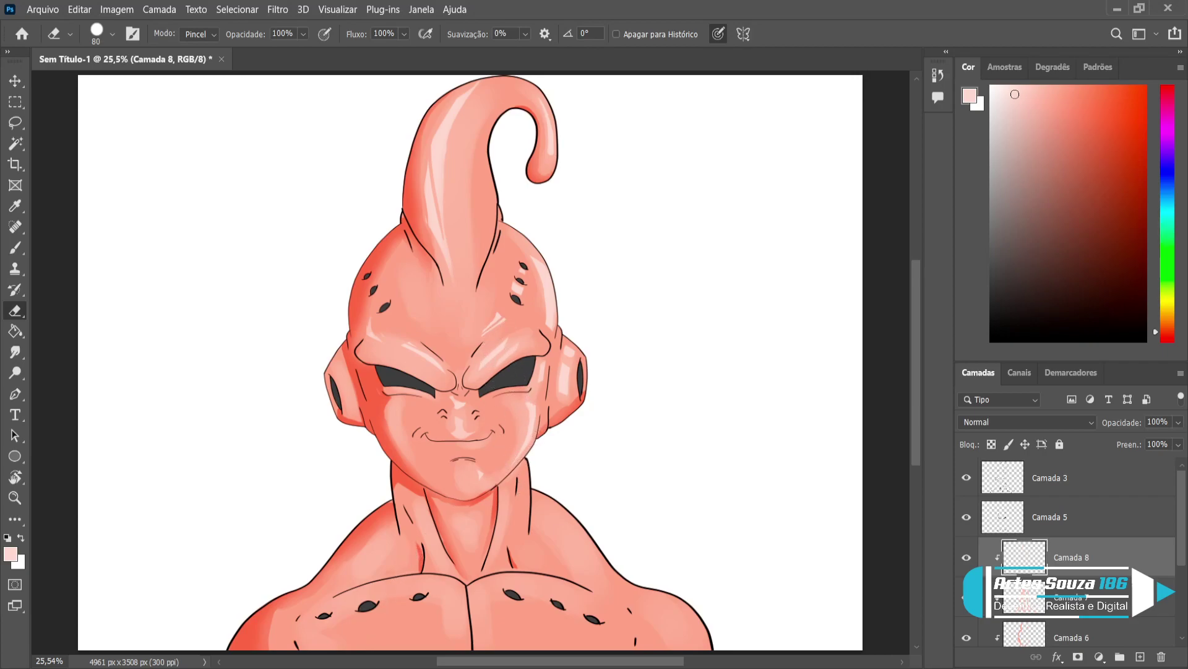
Paint pale highlights on the left-hand ear with a 40 px brush, trim them with an 80 px eraser and reduce the eraser to 40 px
key("b")
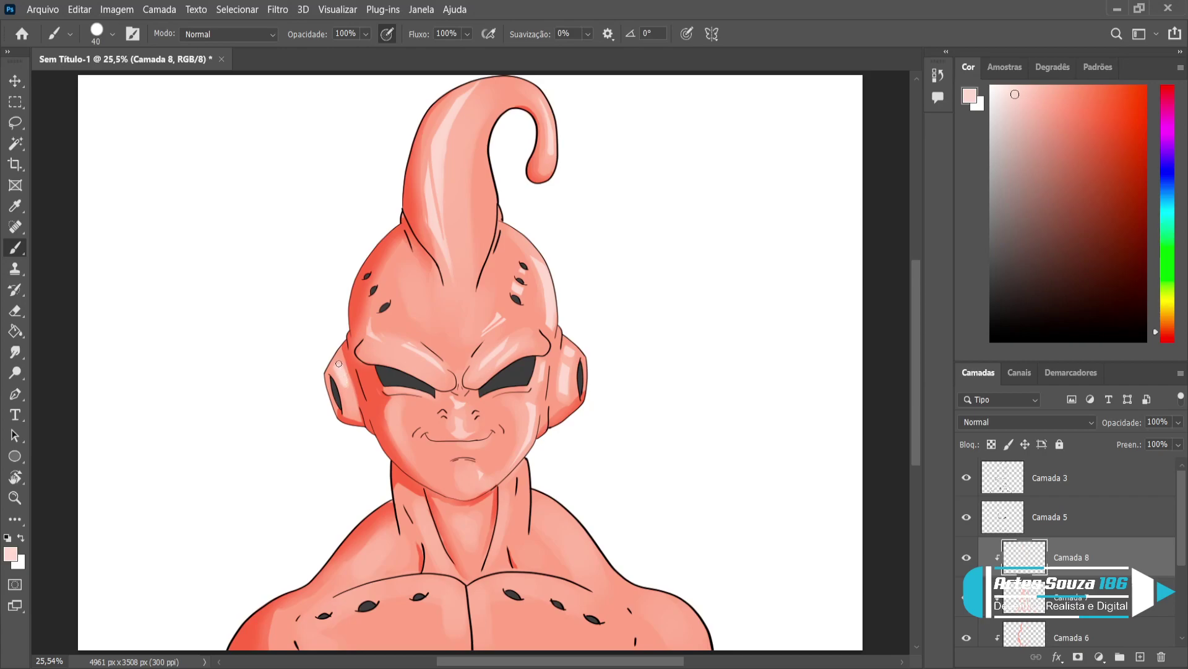
key("e")
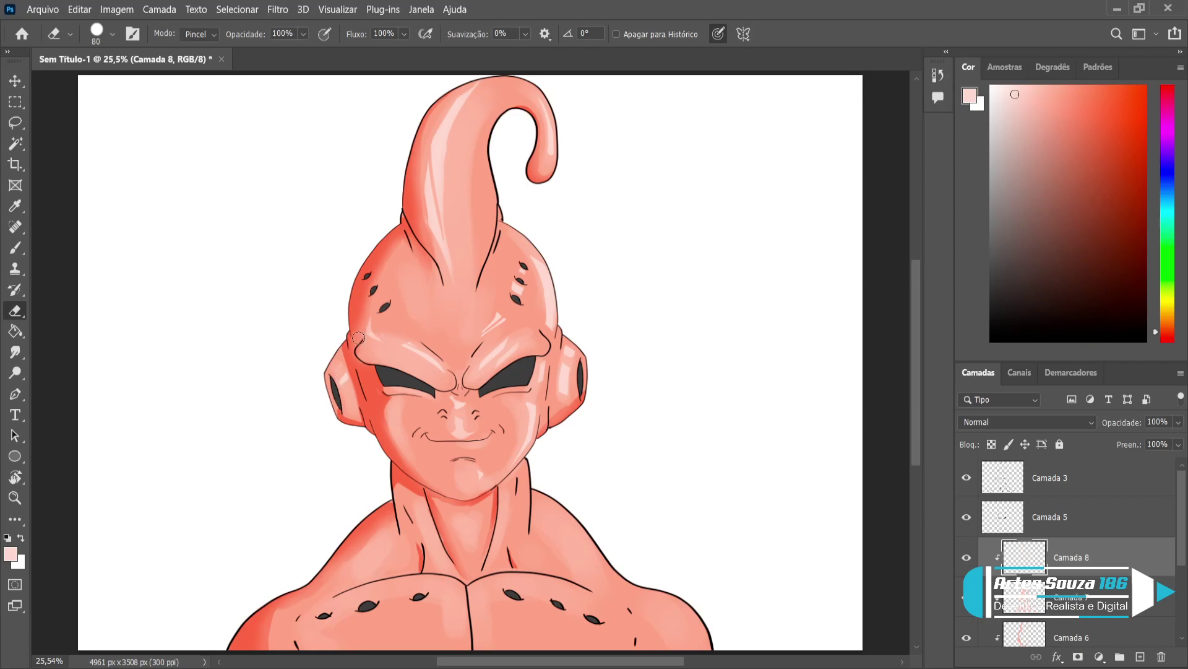
key("bracketleft")
key("bracketleft")
key("bracketleft")
Paint a pale highlight on the neck's right-hand side with a 70 px brush and trim it with a 40 px eraser
key("b")
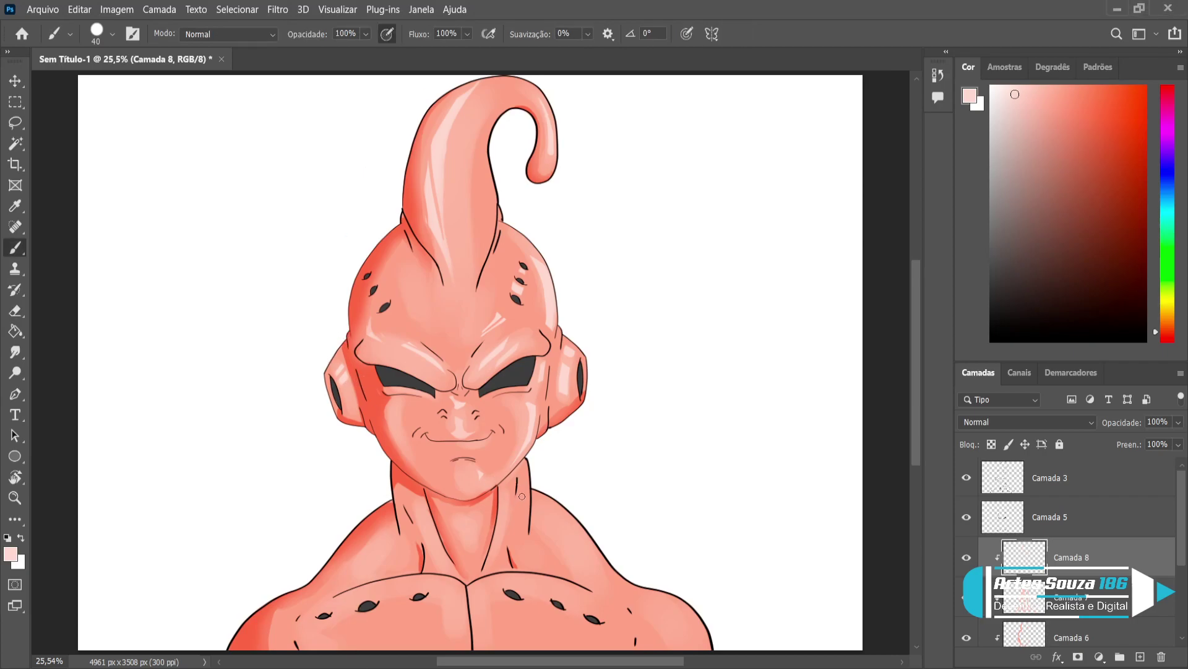
key("bracketright")
key("bracketright")
key("bracketright")
mouse_move(523, 487)
left_mouse_down()
mouse_move(518, 539)
mouse_move(522, 485)
mouse_move(515, 529)
mouse_move(520, 486)
left_mouse_up()
key("e")
mouse_move(528, 531)
left_mouse_down()
mouse_move(529, 504)
mouse_move(527, 530)
mouse_move(505, 537)
mouse_move(516, 474)
left_mouse_up()
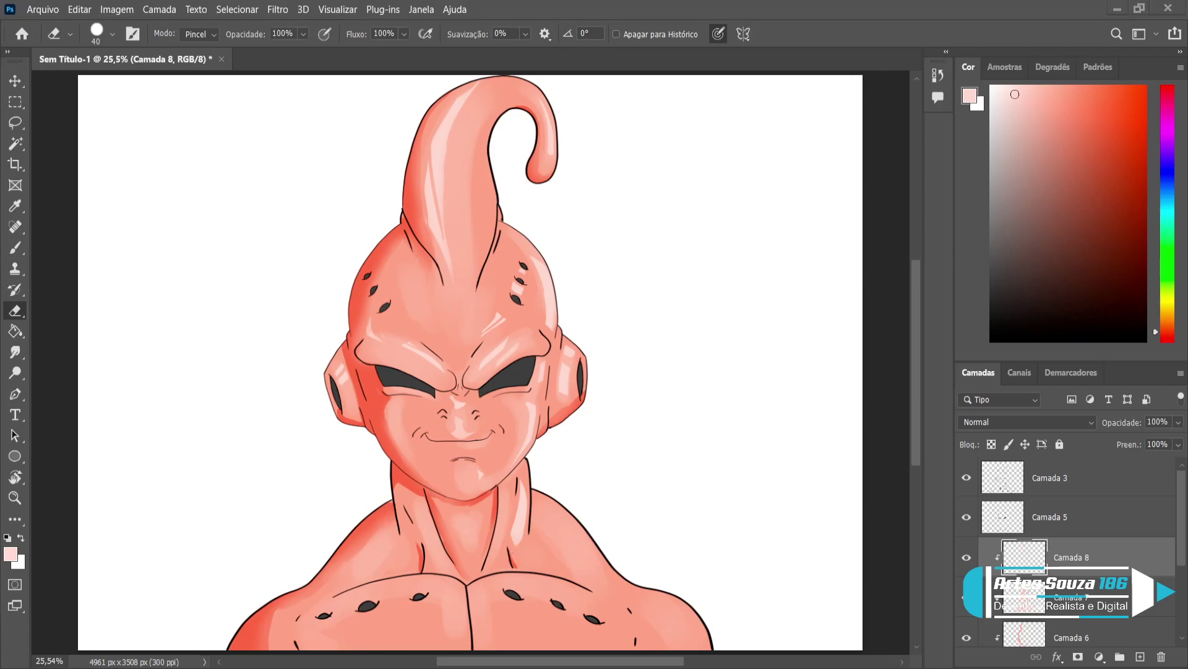
Paint a pale highlight along the neck's left-hand tendon with a 70 px brush and trim it with a 40 px eraser
key("b")
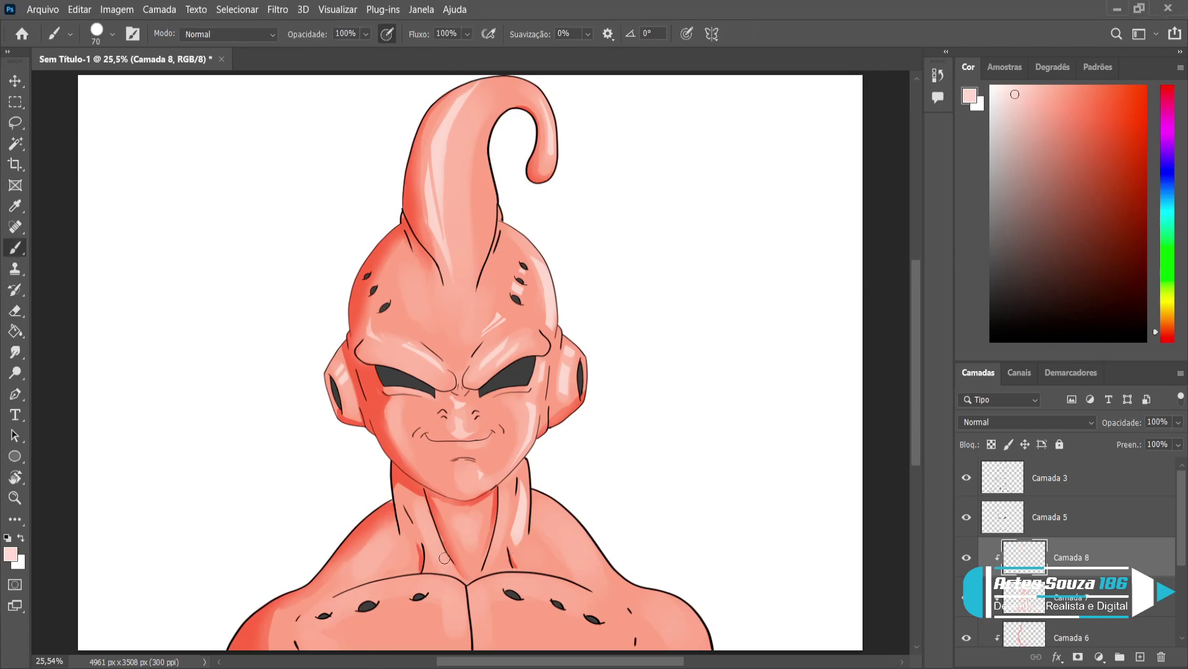
mouse_move(439, 546)
left_mouse_down()
mouse_move(450, 573)
mouse_move(435, 520)
mouse_move(440, 556)
left_mouse_up()
key("e")
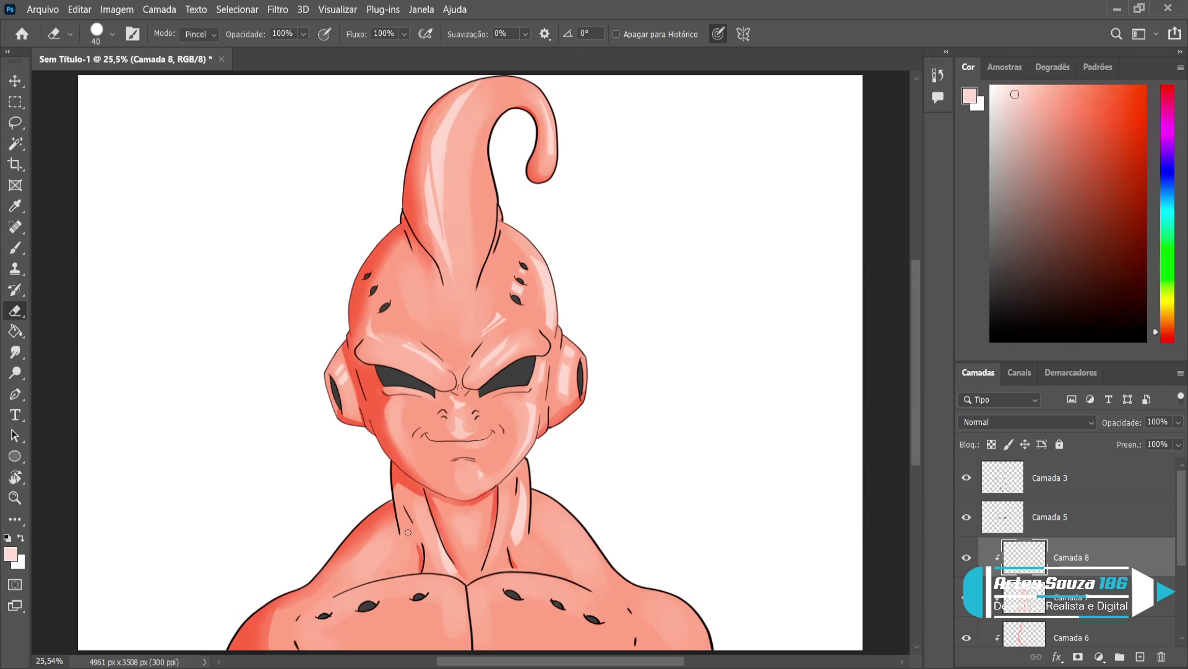
Paint pale highlights along the upper edges of both chest muscles with a 50 px brush and trim them with a 40 px eraser
key("b")
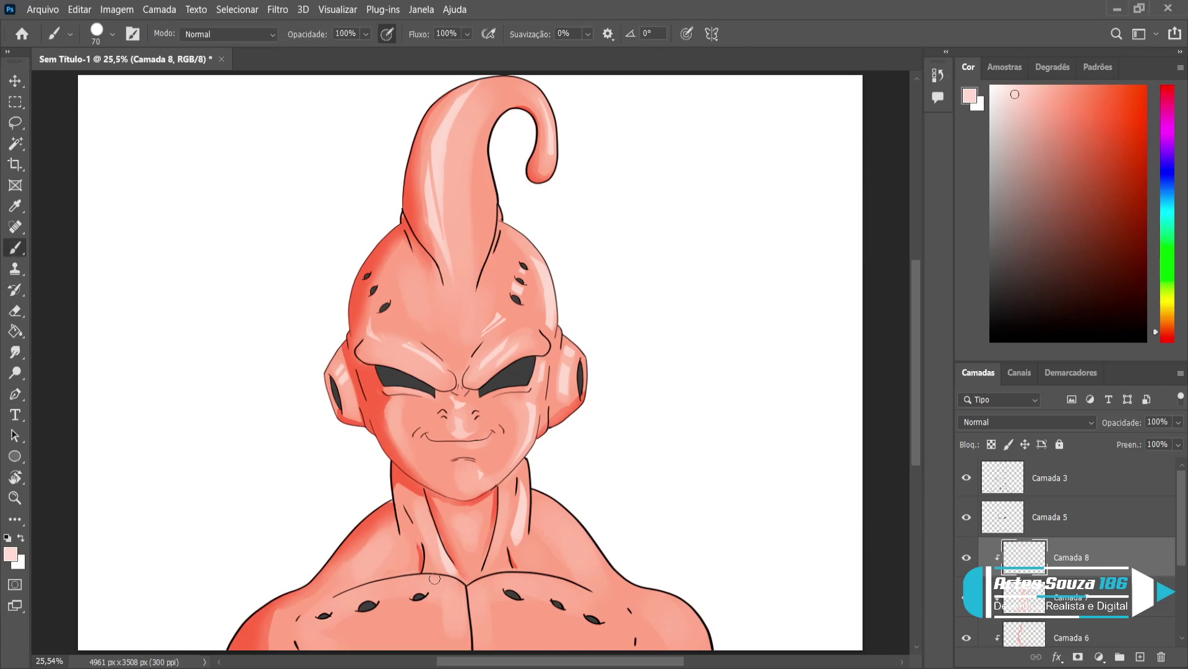
key("bracketright")
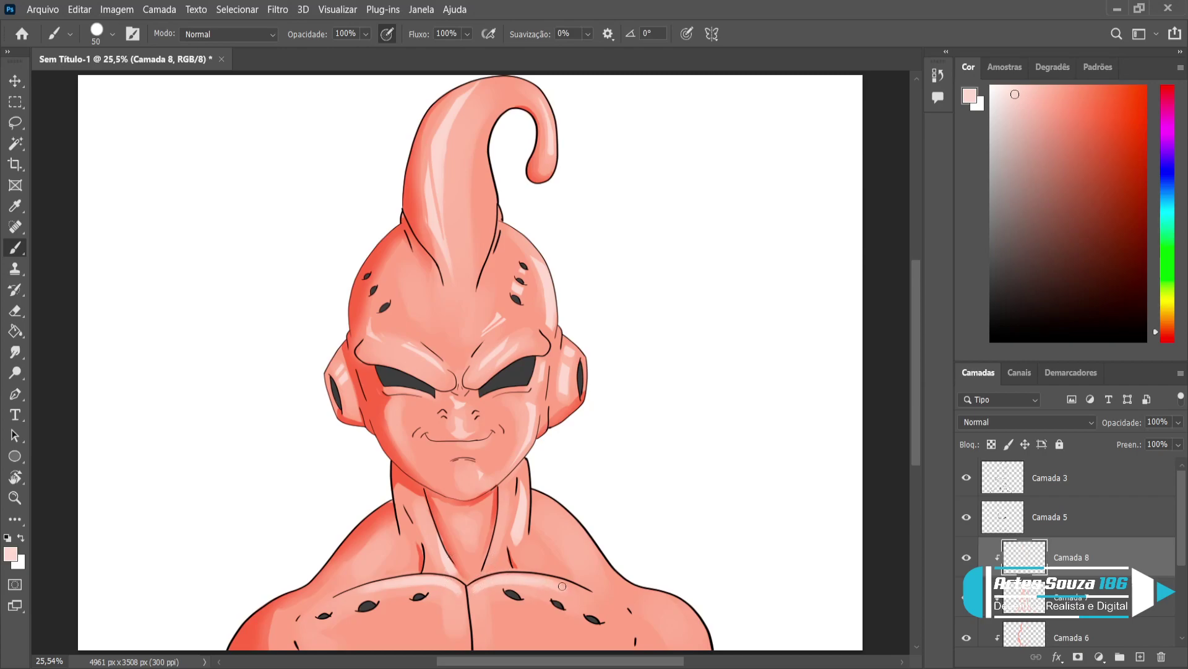
key("e")
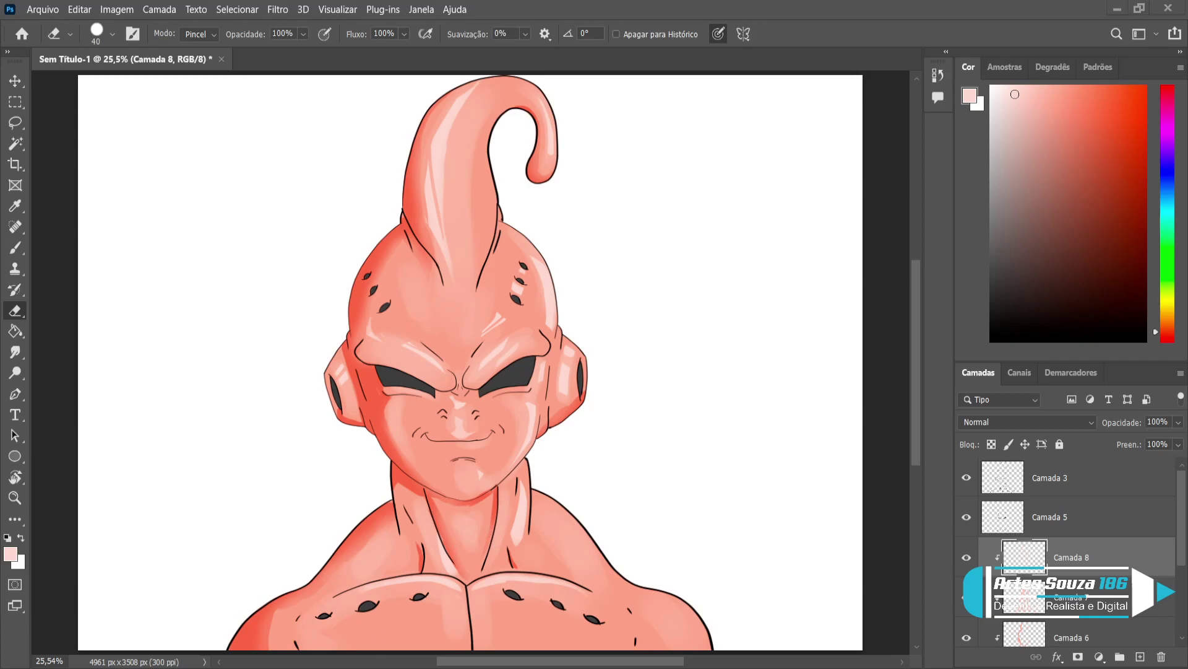
Paint pale rim highlights along the right-hand neck slope and shoulder with a 50 px brush
key("b")
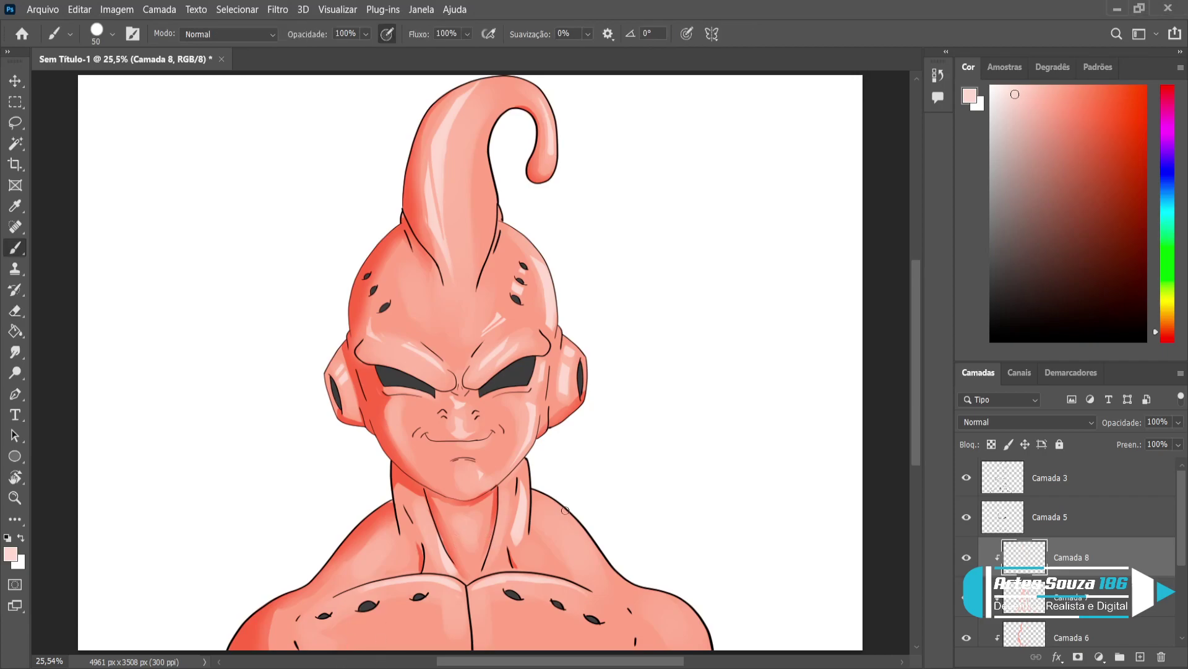
mouse_move(541, 500)
left_mouse_down()
mouse_move(589, 545)
mouse_move(552, 507)
mouse_move(586, 546)
mouse_move(566, 515)
mouse_move(583, 534)
left_mouse_up()
mouse_move(619, 587)
left_mouse_down()
mouse_move(680, 612)
mouse_move(643, 599)
mouse_move(701, 638)
mouse_move(623, 587)
mouse_move(669, 603)
mouse_move(615, 580)
mouse_move(640, 598)
left_mouse_up()
mouse_move(610, 532)
left_mouse_down()
mouse_move(599, 573)
mouse_move(599, 556)
left_mouse_up()
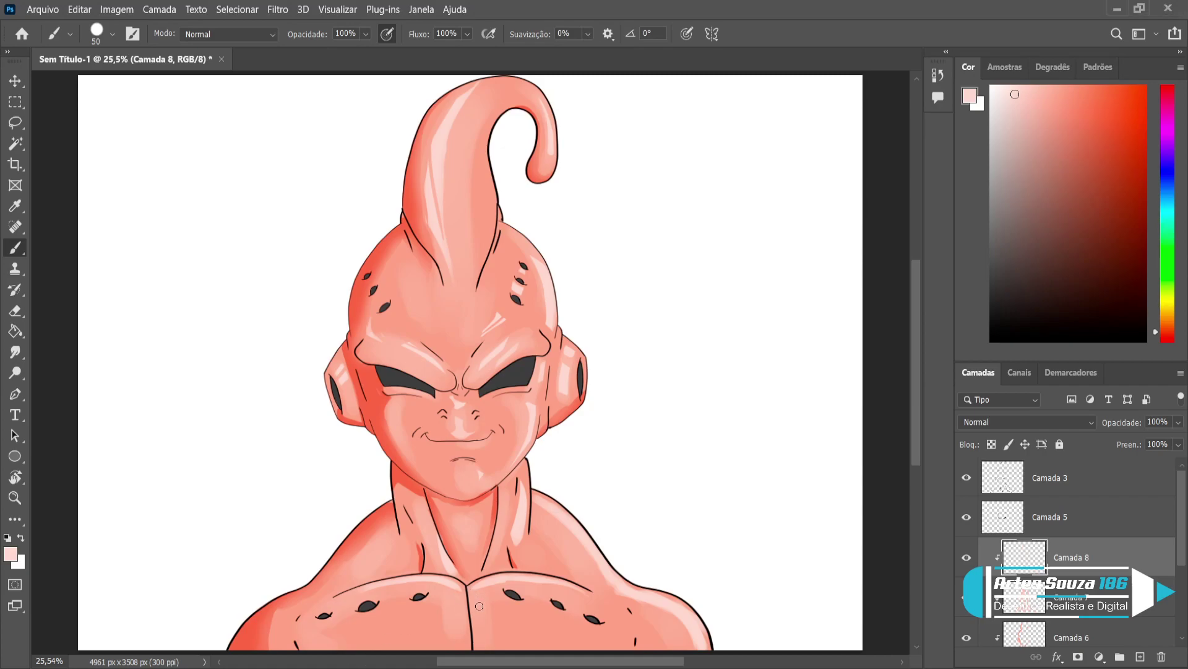
Paint broad pale highlights on both sides of the chest's centre line with a 100 px brush and shape them with an 80 px eraser
key("bracketright")
key("bracketright")
key("bracketright")
mouse_move(456, 618)
left_mouse_down()
mouse_move(432, 616)
mouse_move(447, 627)
mouse_move(435, 638)
mouse_move(458, 631)
mouse_move(428, 623)
mouse_move(453, 630)
mouse_move(439, 619)
mouse_move(434, 644)
mouse_move(468, 660)
mouse_move(496, 632)
mouse_move(508, 637)
mouse_move(486, 653)
left_mouse_up()
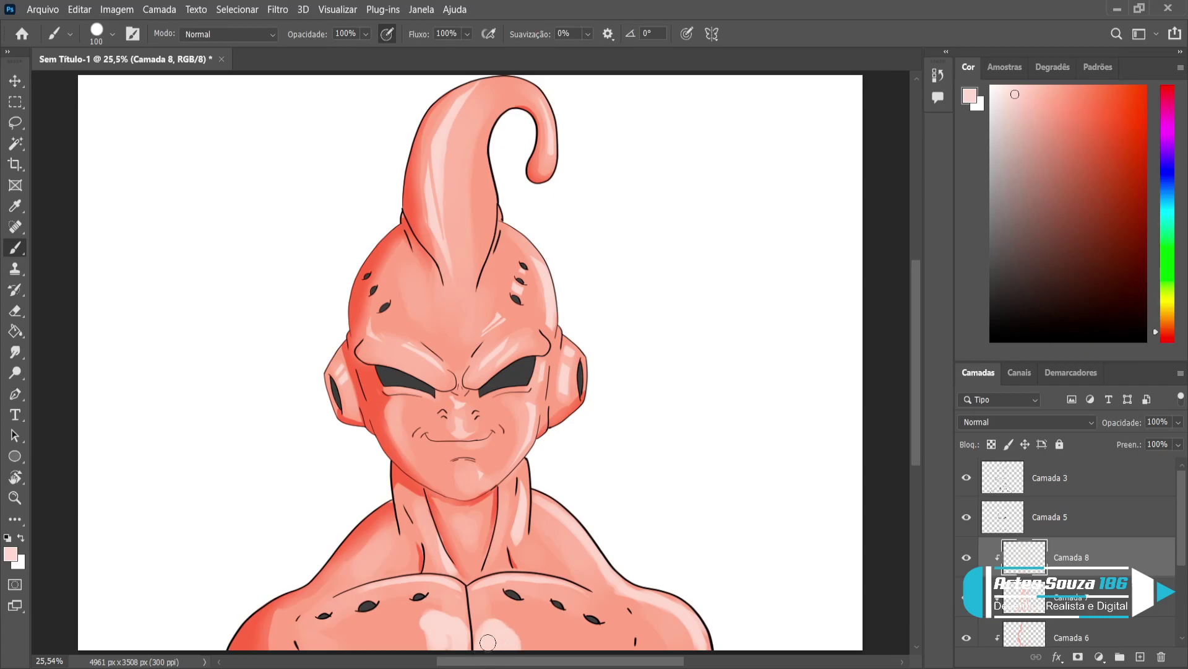
key("e")
key("bracketright")
key("bracketright")
key("bracketright")
key("bracketright")
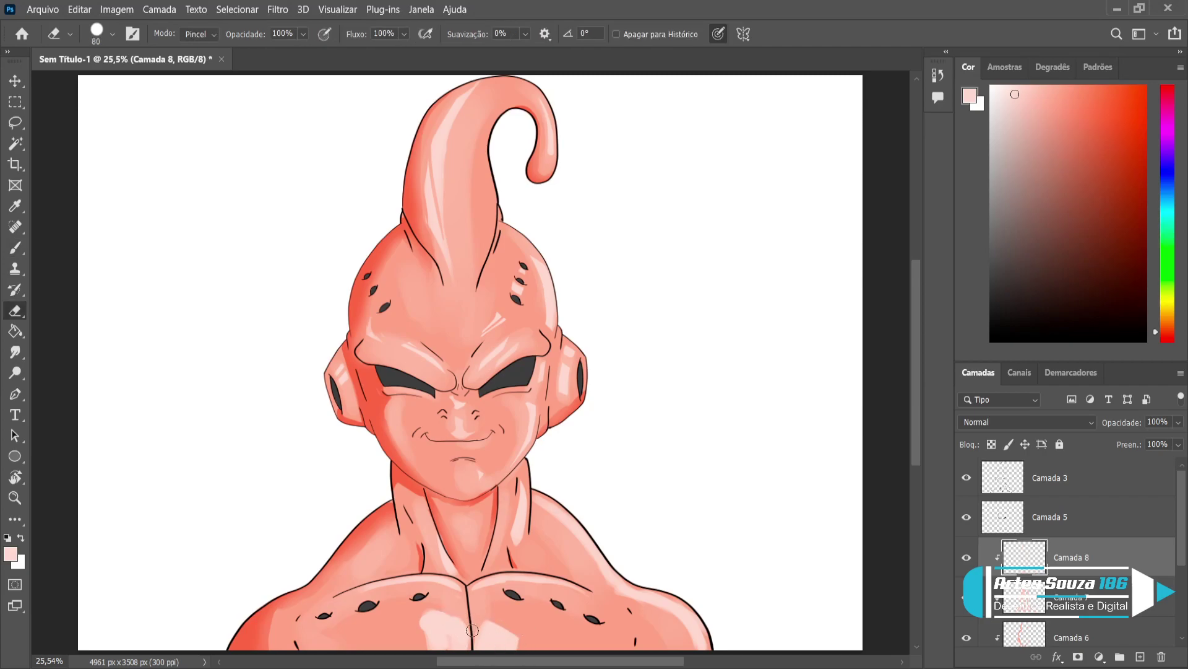
left_click_drag(421, 616, 426, 647)
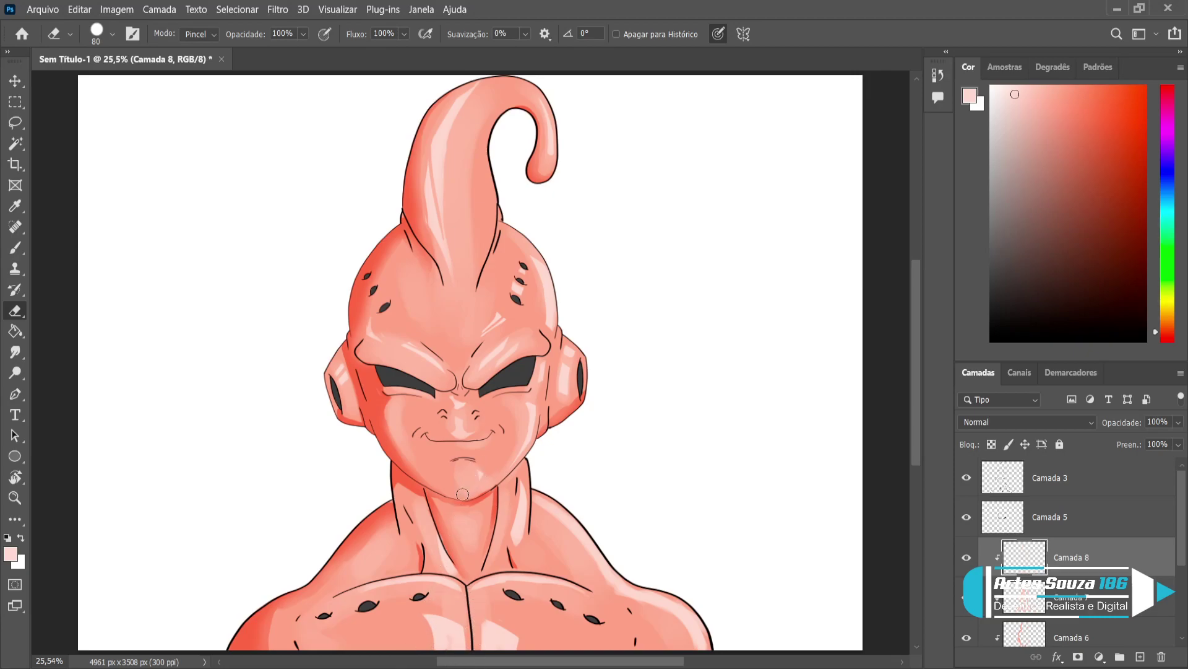
Paint a pale highlight along the slope between the neck and left-hand shoulder with a 60 px brush and trim it with an 80 px eraser
key("b")
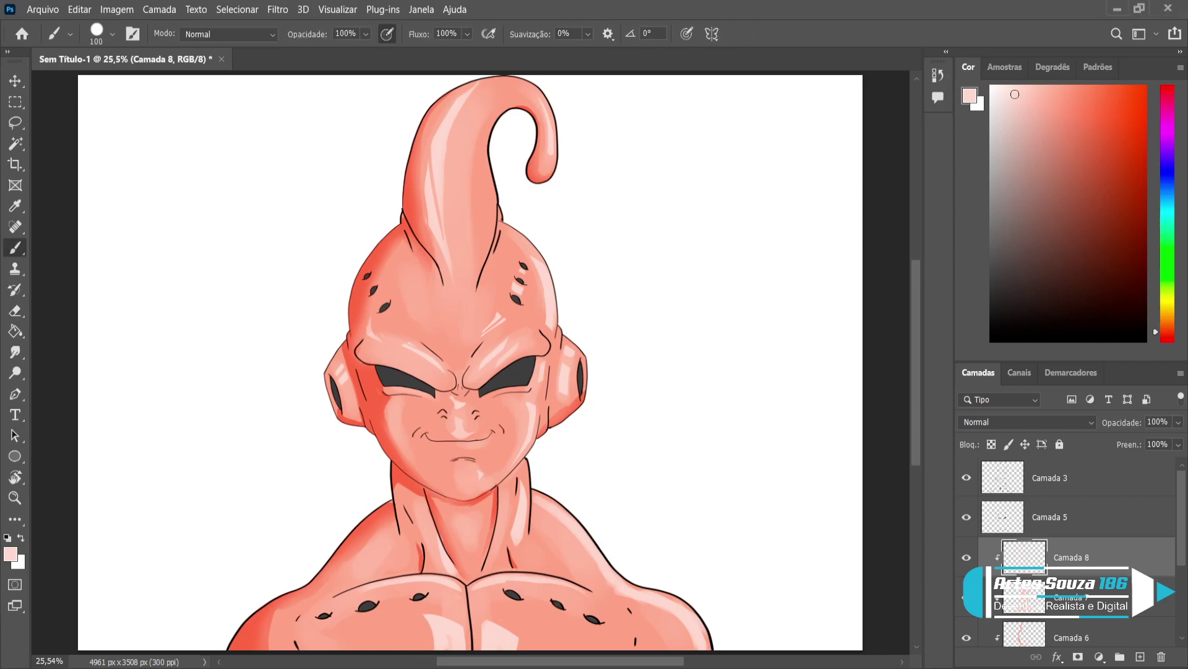
key("bracketleft")
key("bracketleft")
key("bracketleft")
key("bracketleft")
left_click_drag(388, 528, 328, 579)
key("e")
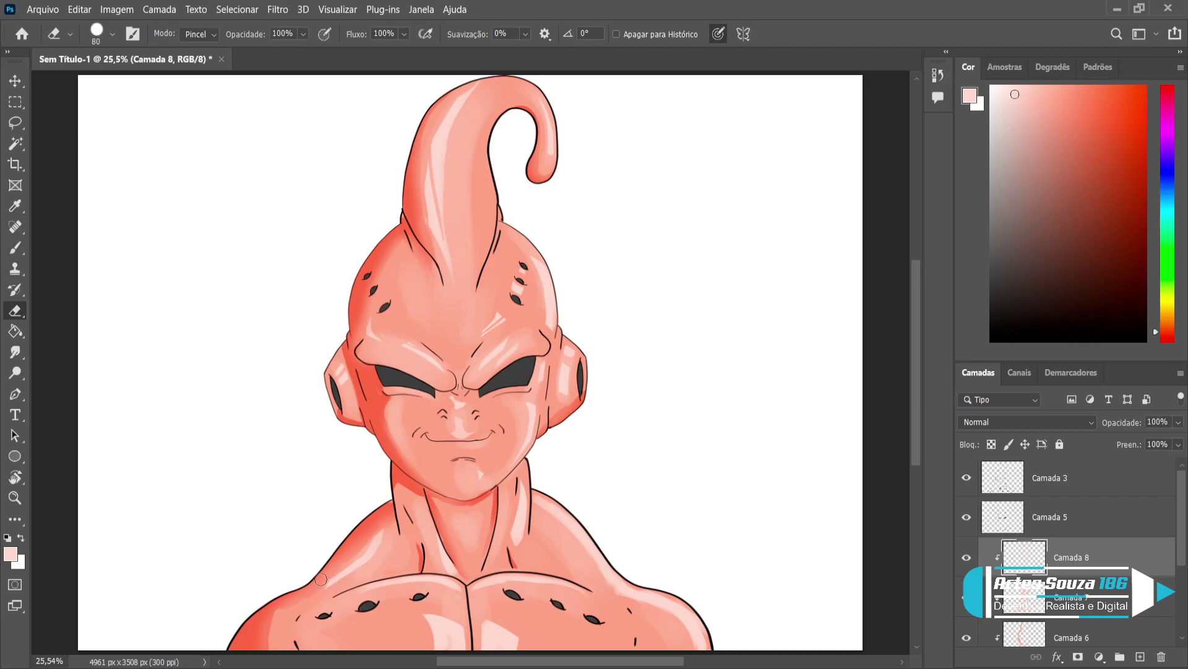
Paint a pale highlight on the left-hand shoulder with a 60 px brush and trim it with an 80 px eraser
key("b")
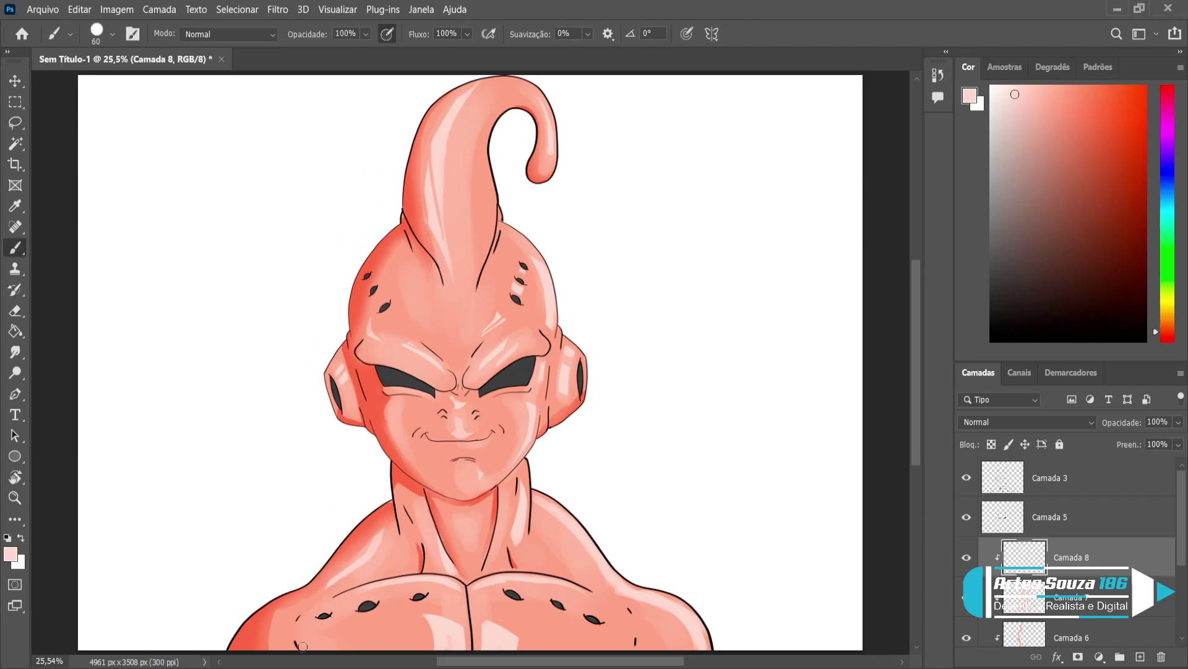
left_click_drag(282, 613, 274, 639)
key("e")
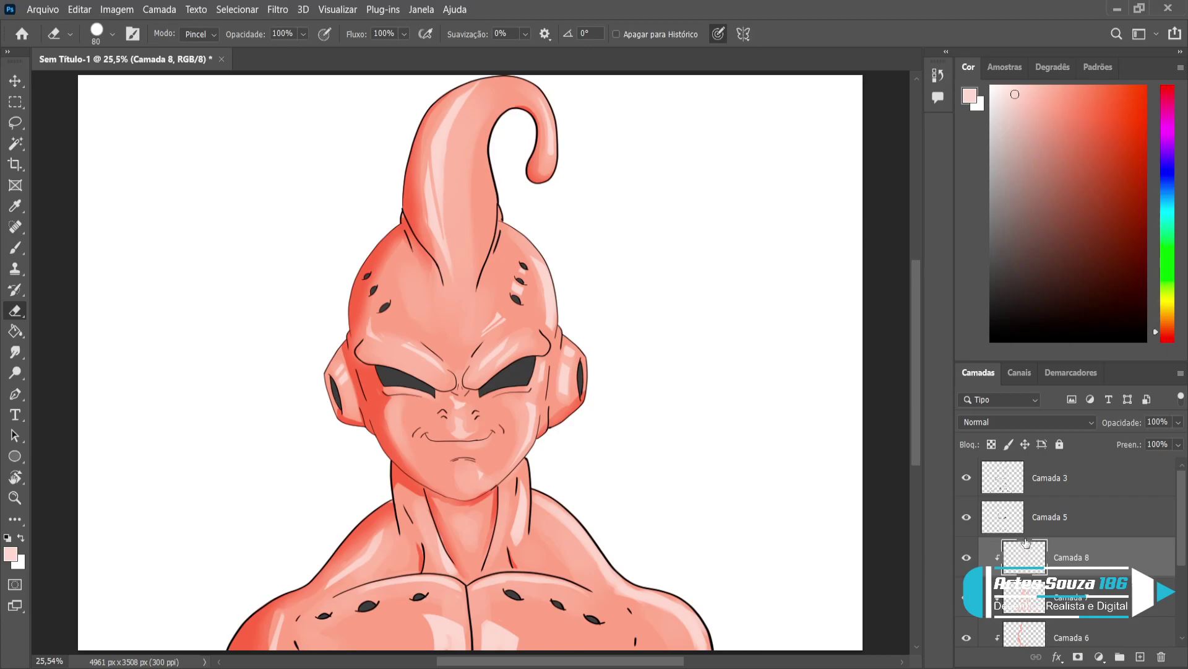
Add a new layer directly above the Camada 5 layer
left_click(1058, 526)
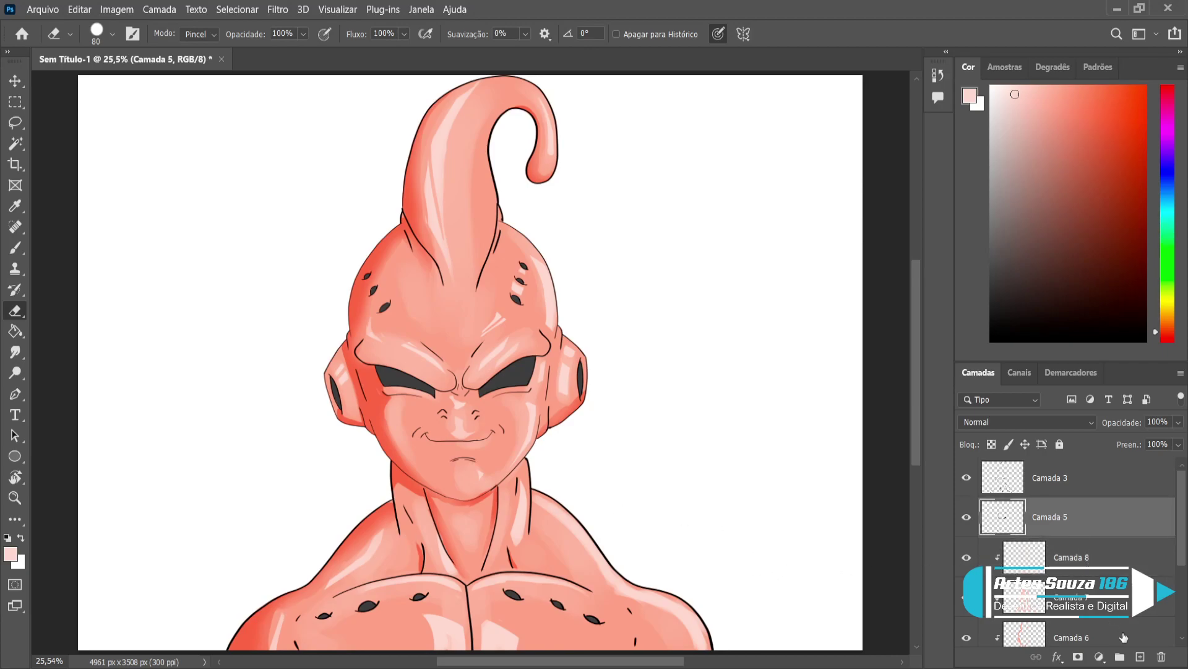
left_click(1140, 656)
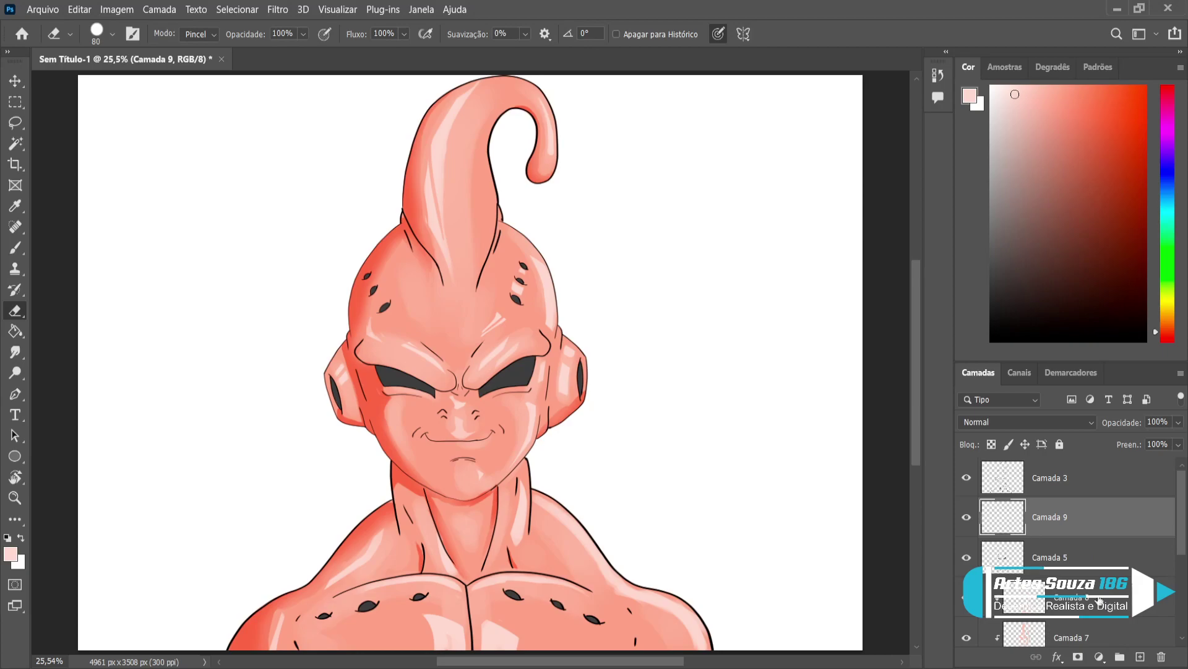
Clip the Camada 9 layer to Camada 5 and dab a dark red iris in each eye with an 80 px brush
left_click(1083, 536, "alt")
left_click(15, 248)
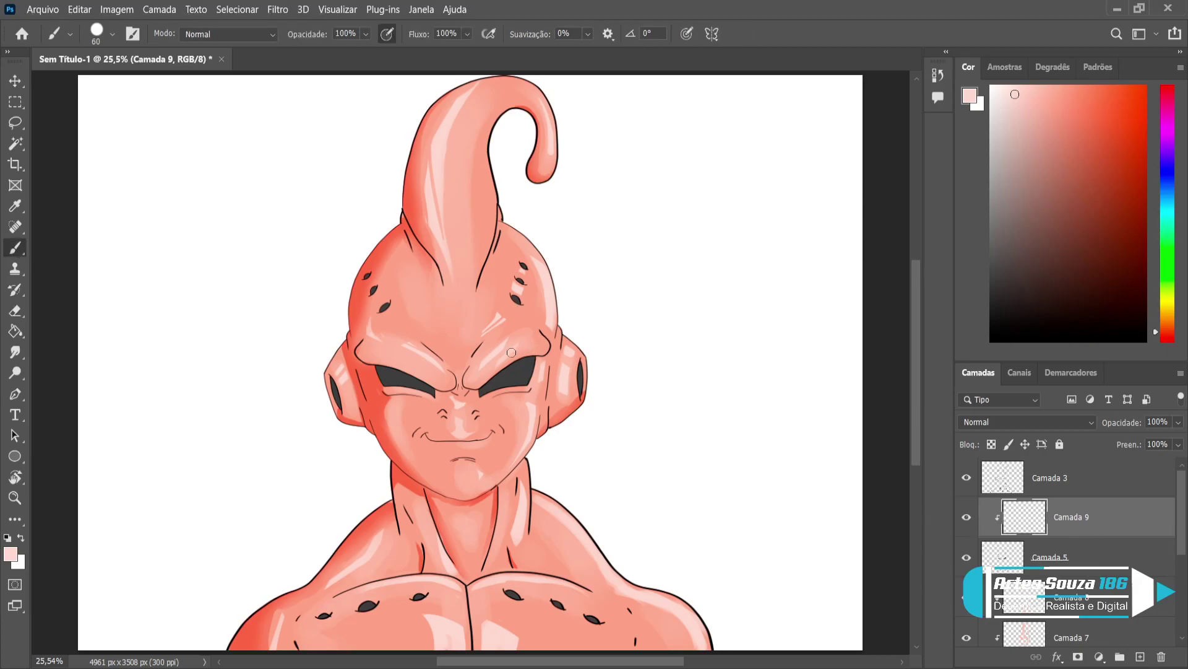
left_click_drag(1152, 109, 1155, 94)
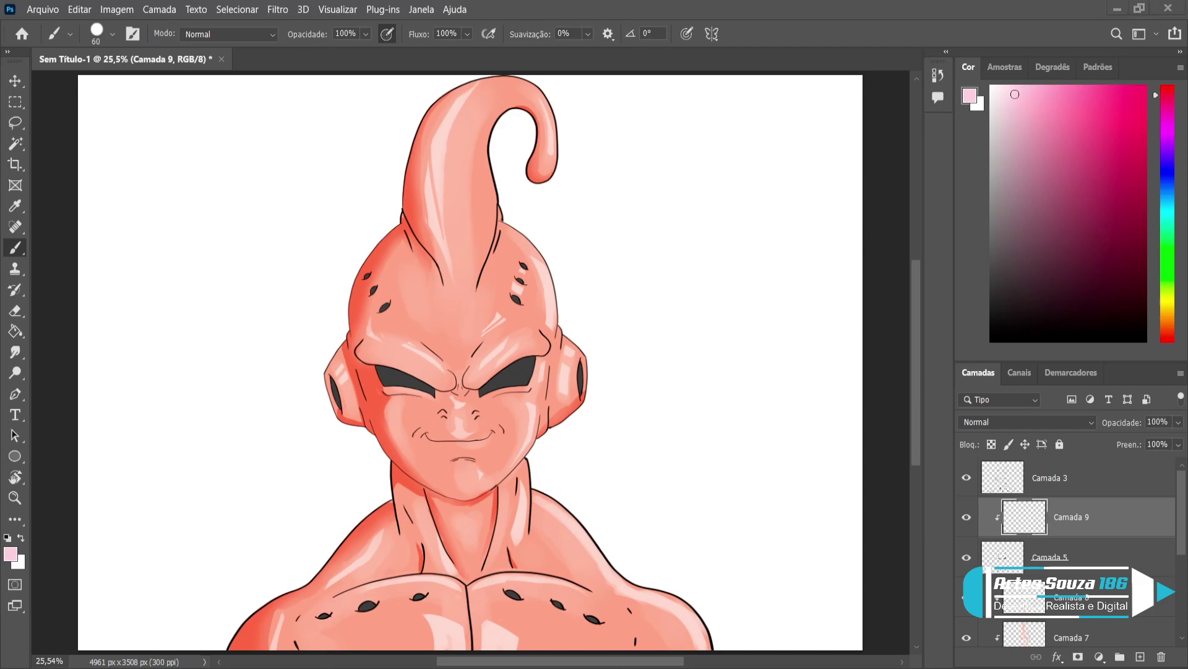
left_click(1170, 340)
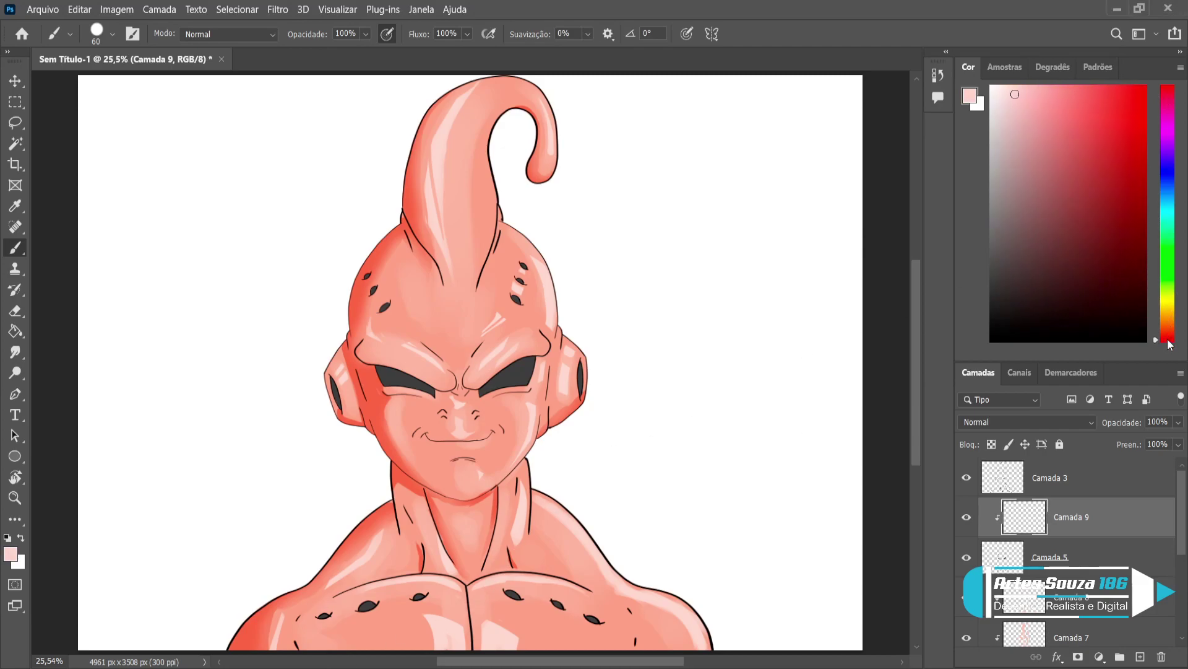
left_click(1135, 184)
key("bracketright")
key("bracketright")
key("bracketright")
key("bracketright")
key("bracketleft")
key("bracketleft")
left_click(498, 382)
left_click(415, 382)
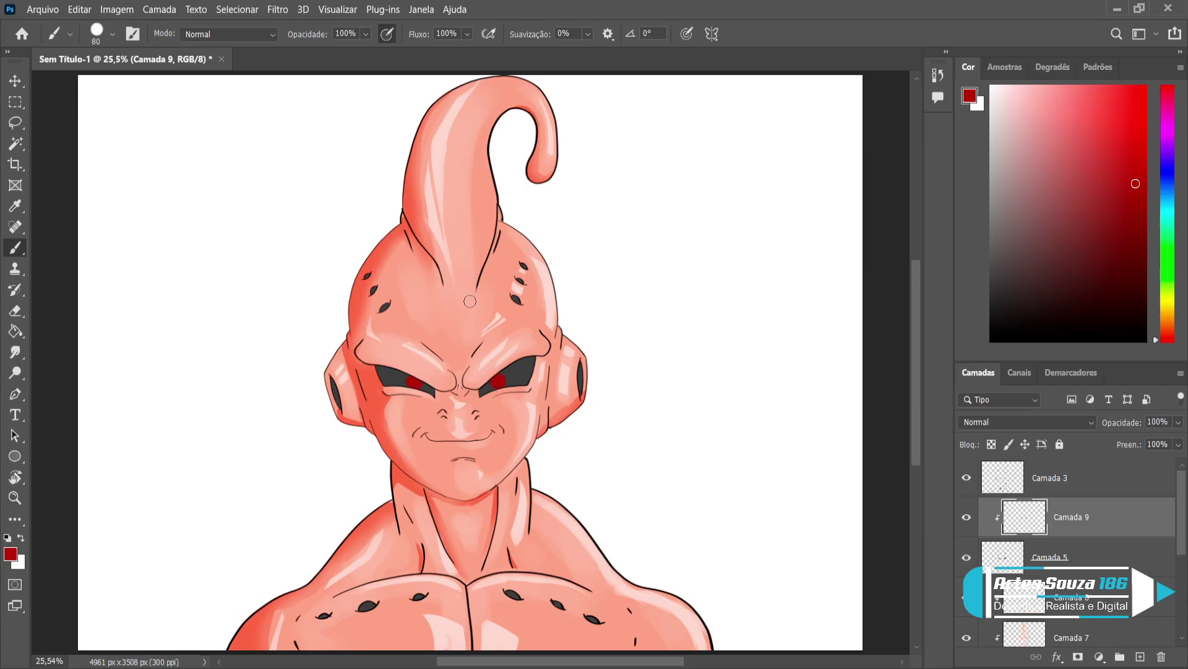
Try painting a black pupil in each dark red iris with a 45 px brush
key("z")
key("d")
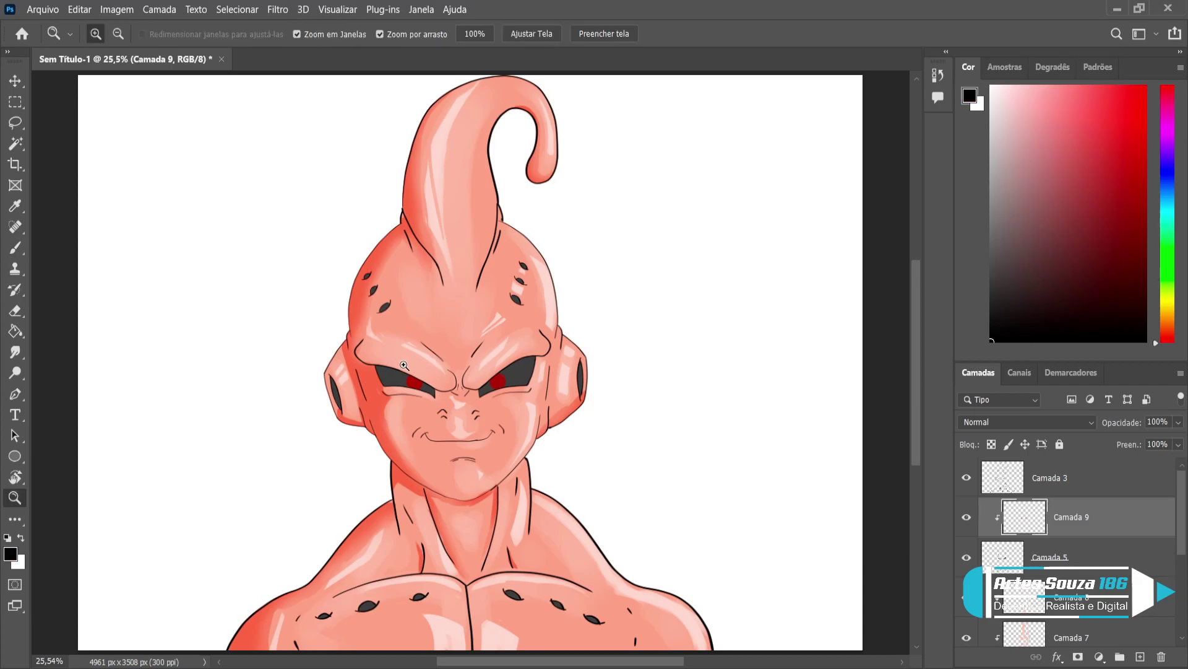
key("b")
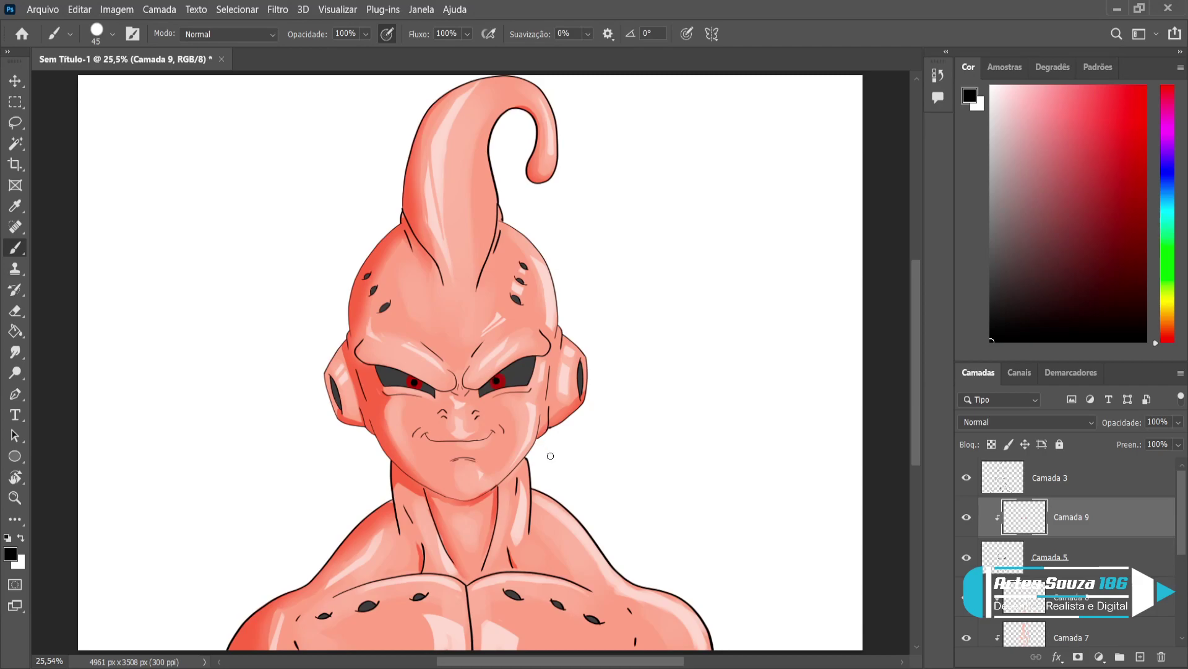
key("ctrl+z")
key("ctrl+z")
With the layer's transparent pixels locked, brighten both irises with vivid red at 25 px and add black pupils at 30 px
left_click(503, 373, "alt")
left_click_drag(1104, 201, 1129, 113)
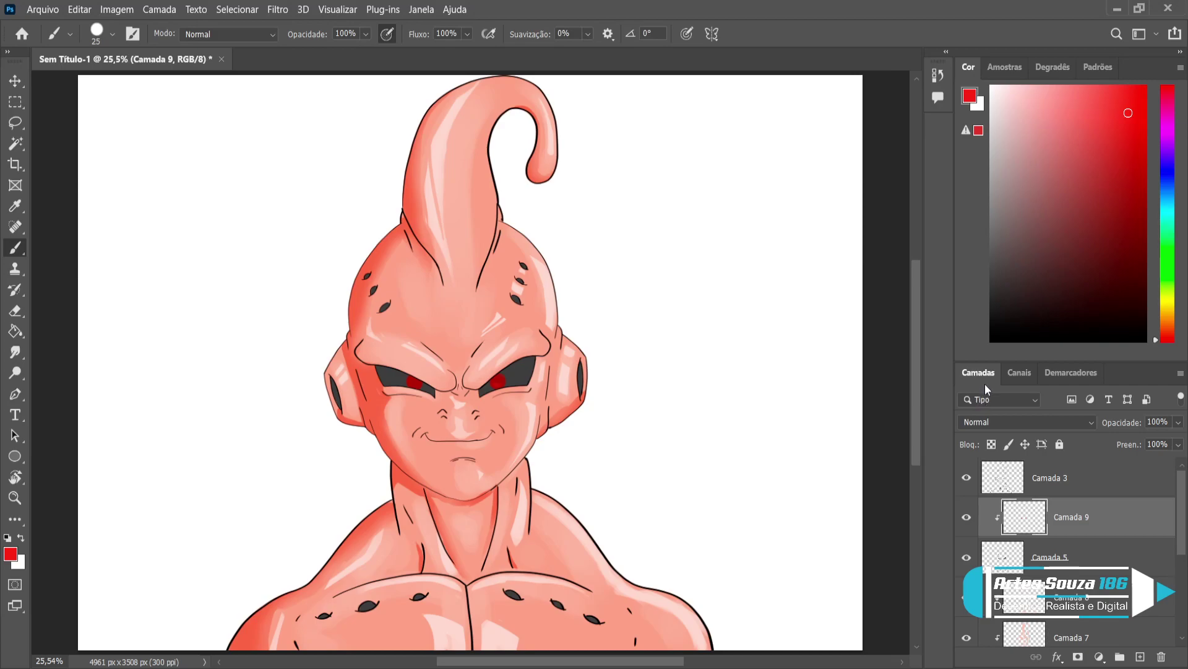
left_click(991, 443)
key("d")
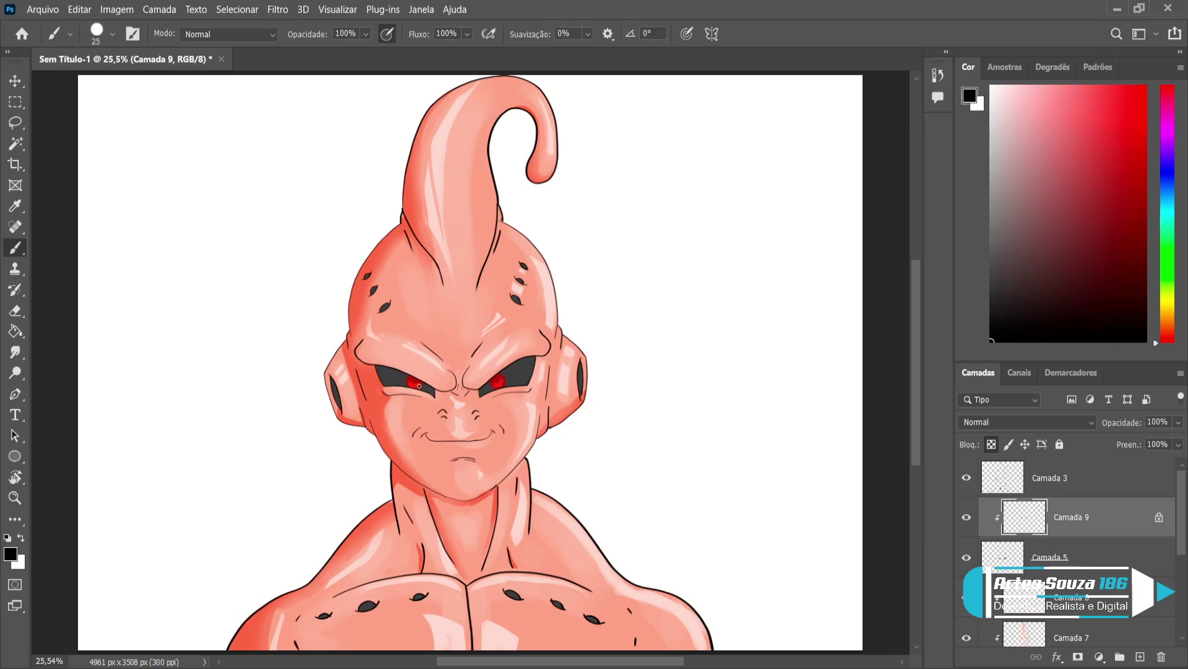
key("bracketright")
Add a clipped layer directly above Camada 5, set its blend mode to Multiplicação and sample the eyes' dark grey
left_click(1061, 568)
left_click(1140, 656)
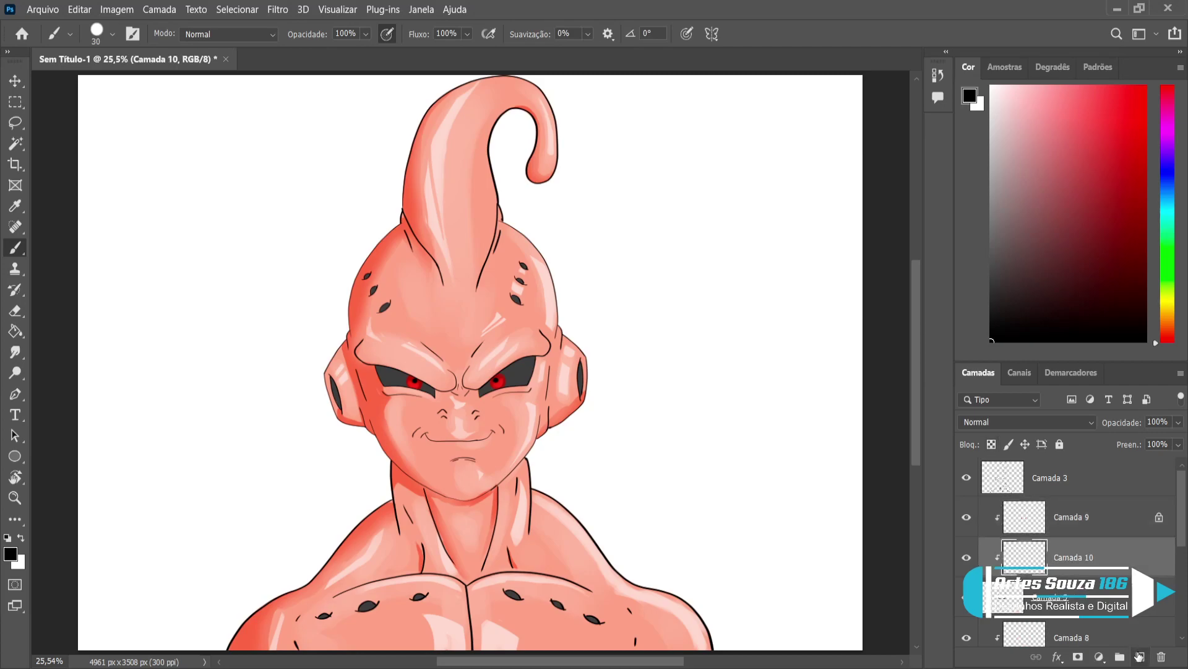
left_click(526, 369, "alt")
left_click(974, 419)
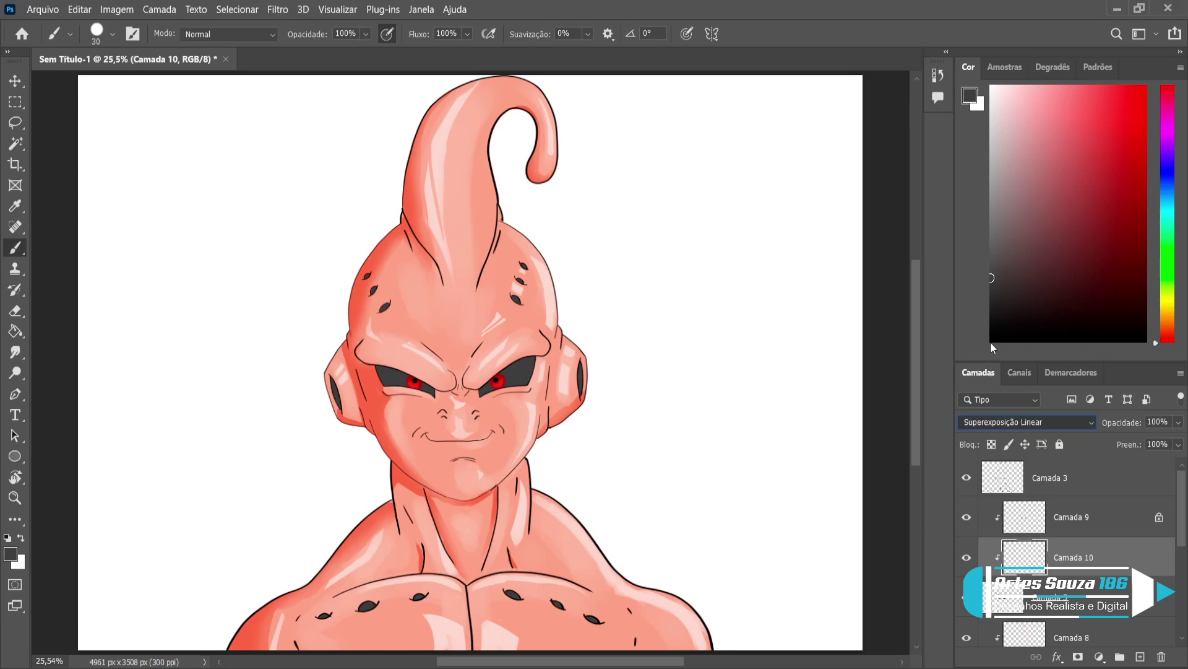
key("Down")
key("Down")
key("Down")
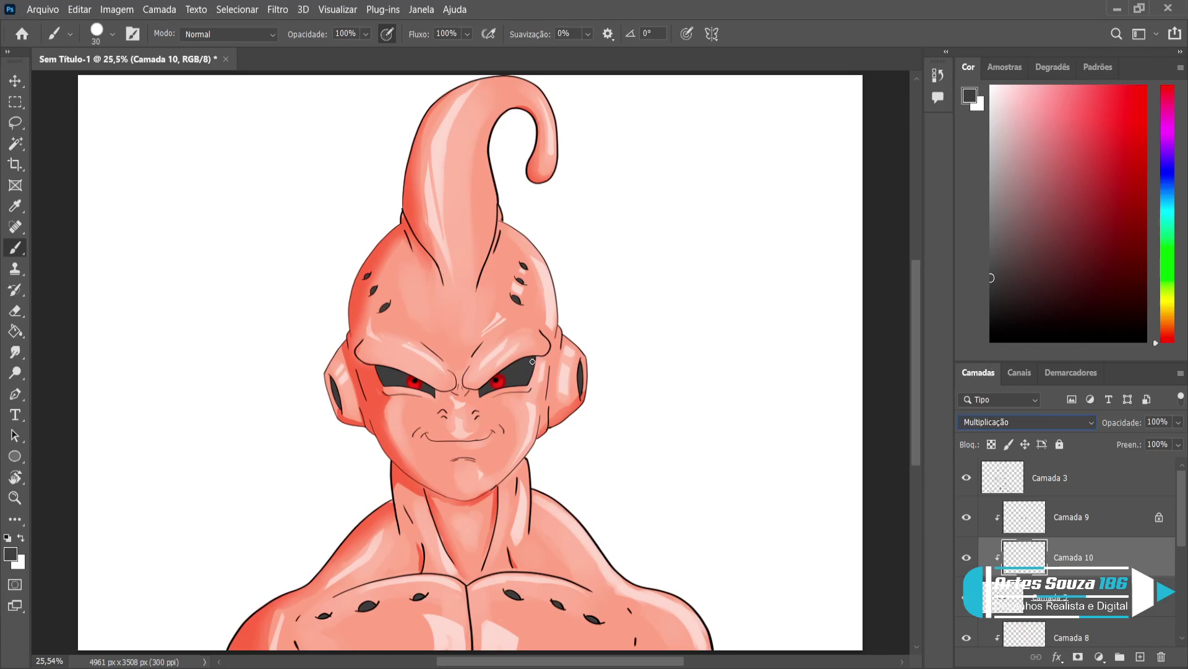
Shade the upper parts of both eyes with a 50 px brush, trim the shading with an 80 px eraser and adjust the layer's opacity
mouse_move(531, 361)
left_mouse_down()
mouse_move(531, 377)
mouse_move(525, 358)
left_mouse_up()
key("bracketright")
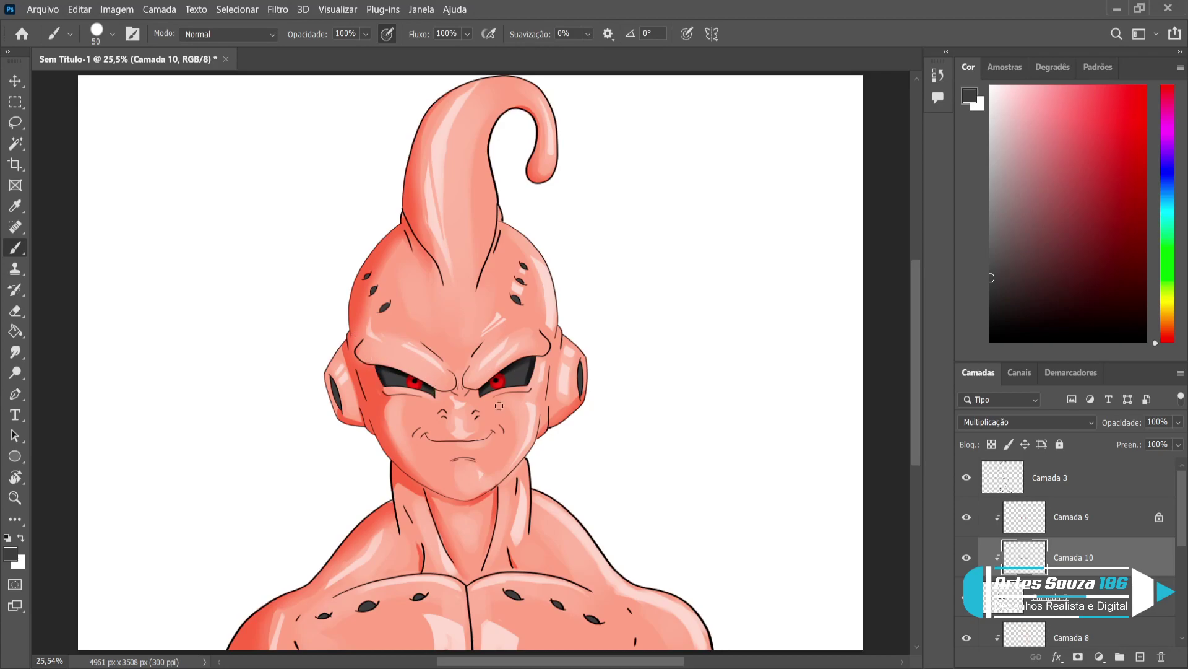
key("e")
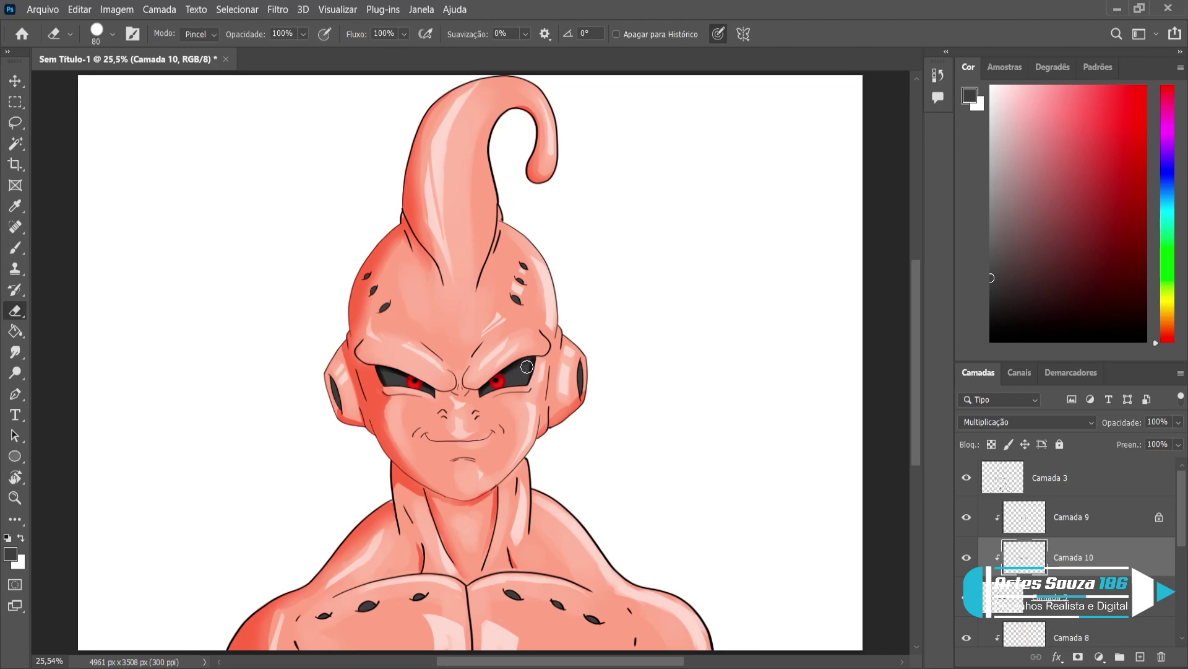
left_click_drag(525, 372, 528, 361)
left_click_drag(1178, 421, 1155, 443)
Add a small white glint to each red iris on the Camada 9 layer with a 20 px brush
left_click(1071, 530)
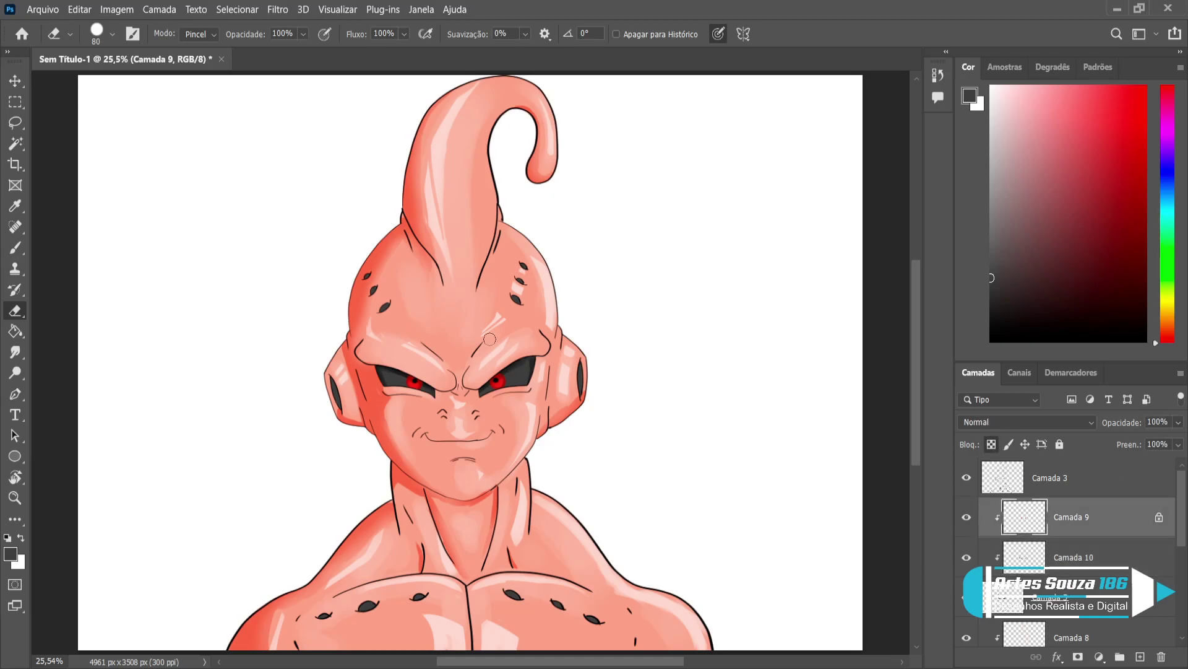
key("b")
left_click(211, 275, "alt")
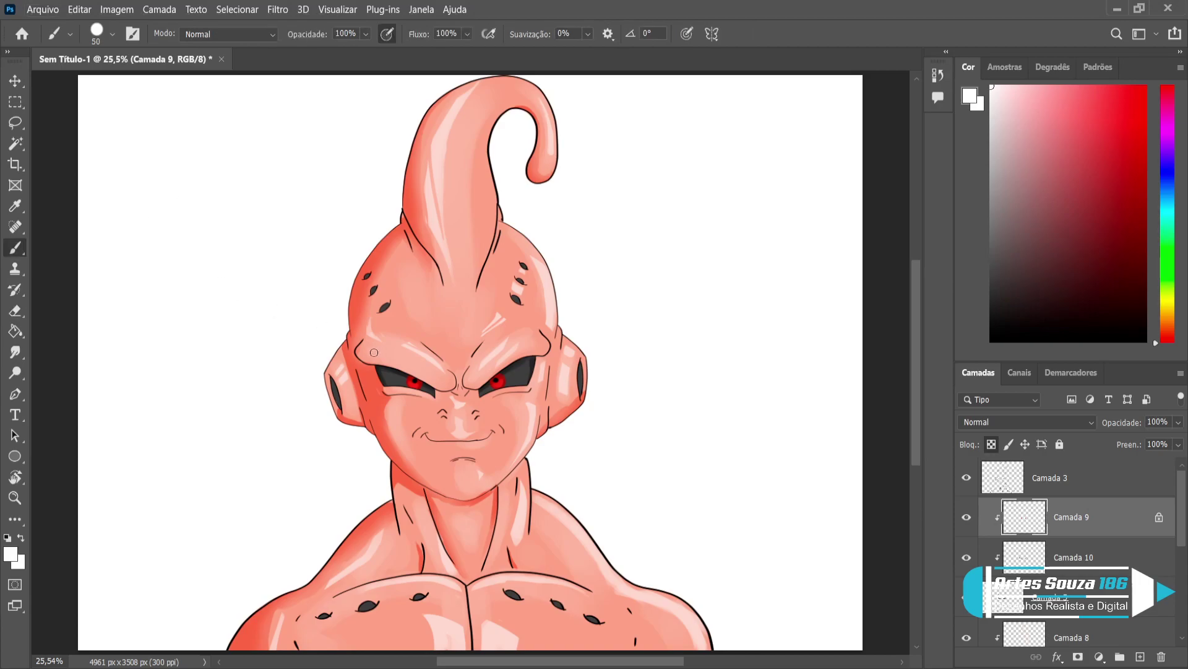
key("bracketleft")
key("bracketleft")
Add a clipped layer directly above Camada 4, set it to Multiplicação and choose a muted greyish-pink colour
scroll(1161, 577, "down", 5)
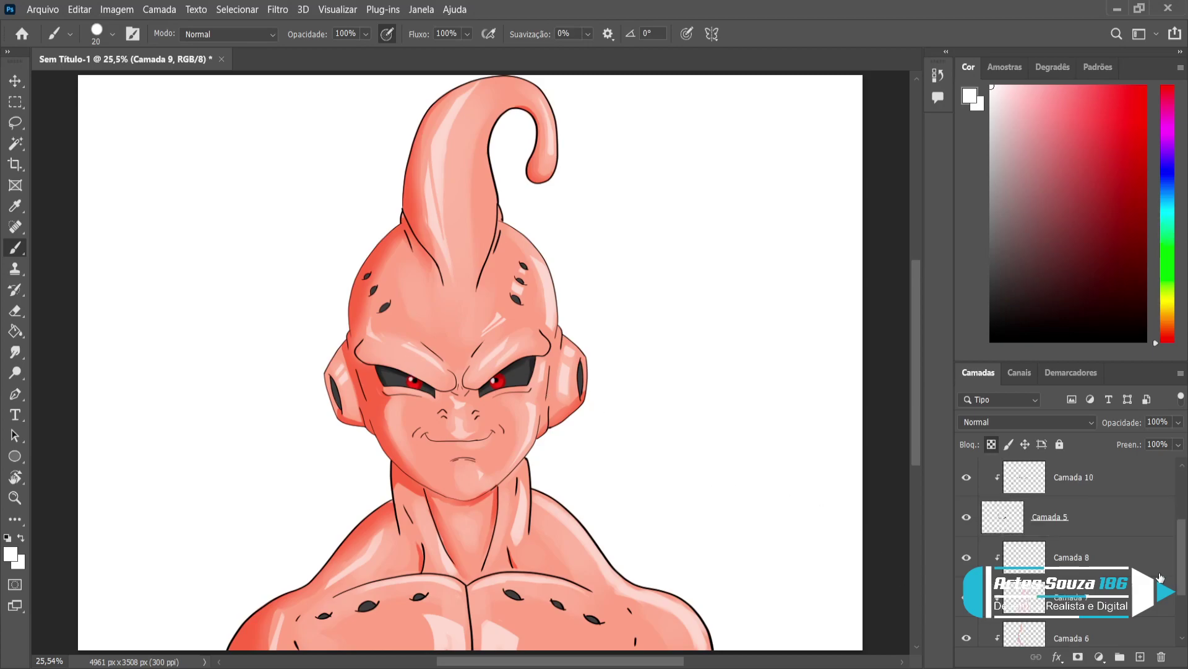
left_click(1113, 557)
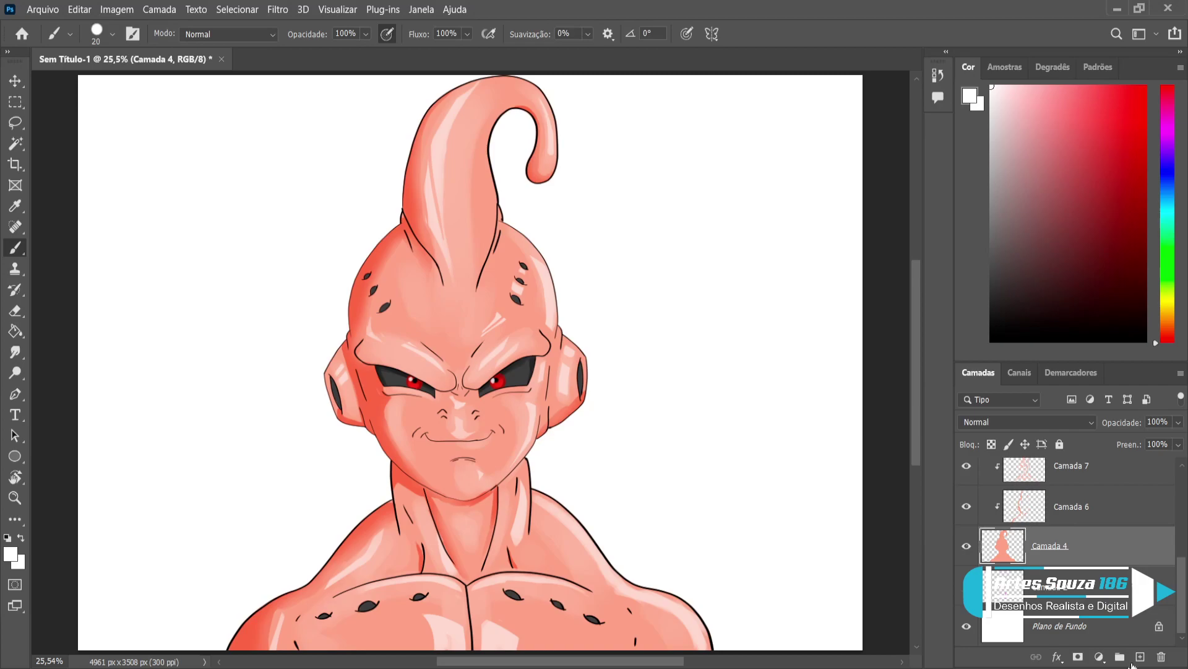
left_click(1140, 657)
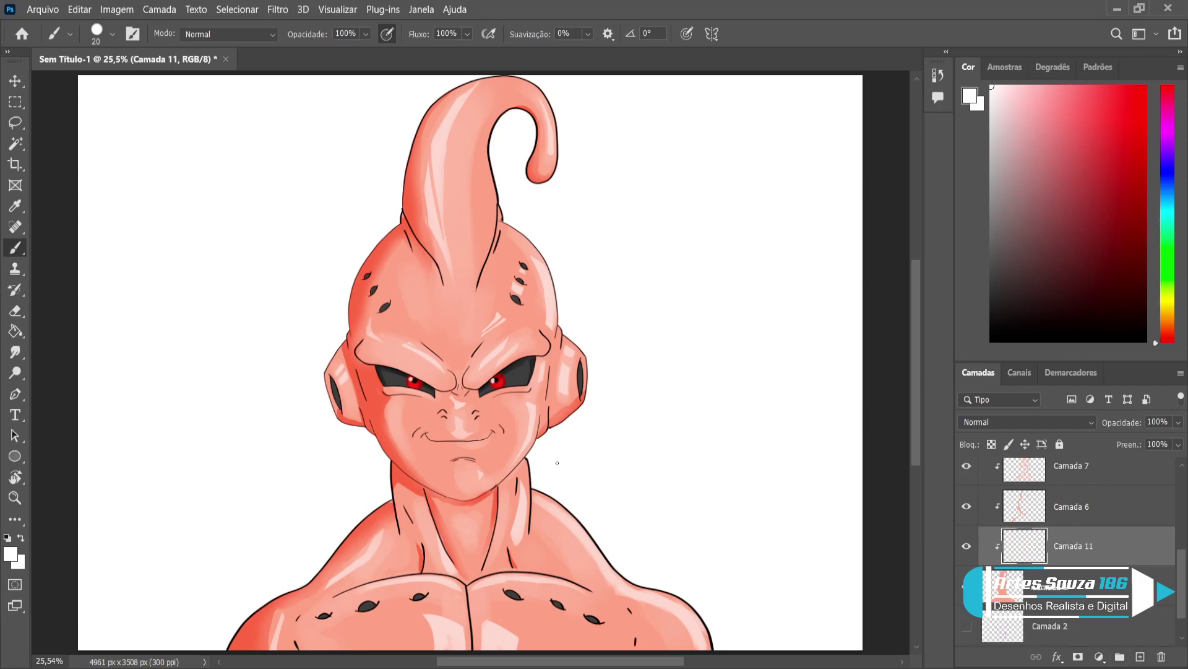
left_click(390, 504, "alt")
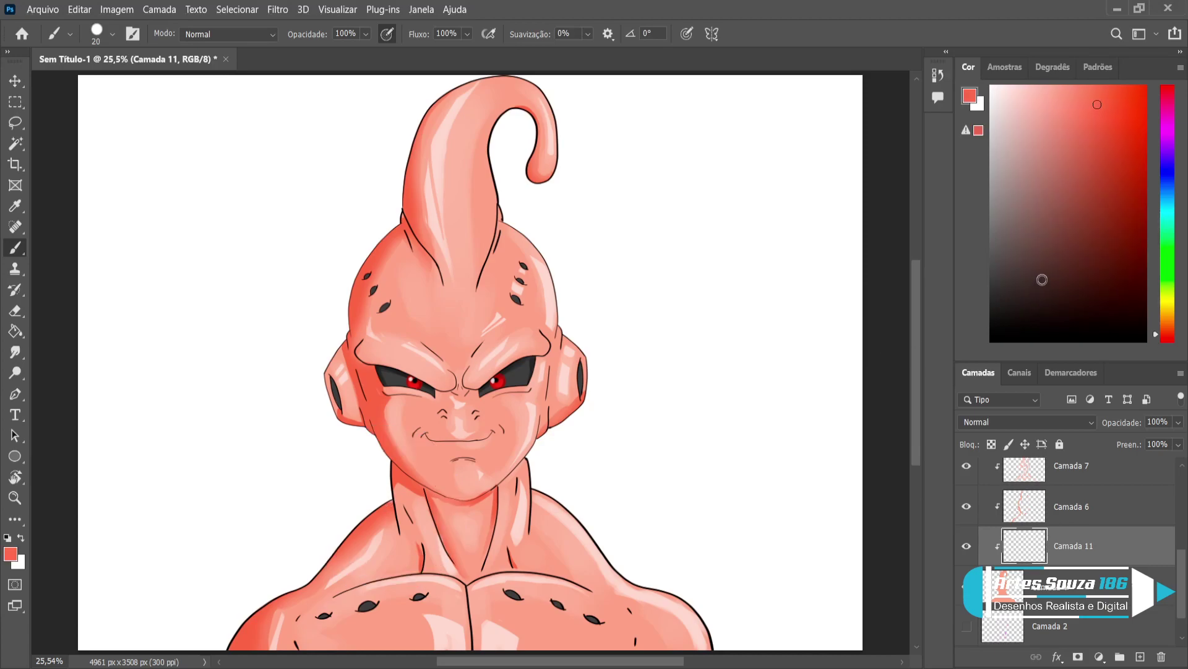
left_click(1018, 182)
left_click(1008, 423)
key("Down")
key("Down")
key("Down")
Paint broad greyish-pink shading around the outer areas of the head, antenna, neck and shoulders with a soft 1700 px brush
key("shift+bracketleft")
key("bracketright")
key("bracketright")
key("bracketright")
key("bracketright")
key("bracketright")
key("bracketright")
key("bracketright")
key("bracketright")
key("bracketright")
key("bracketright")
key("bracketright")
key("bracketright")
key("bracketright")
key("bracketright")
key("bracketright")
key("bracketright")
key("bracketright")
key("bracketright")
key("bracketright")
key("bracketright")
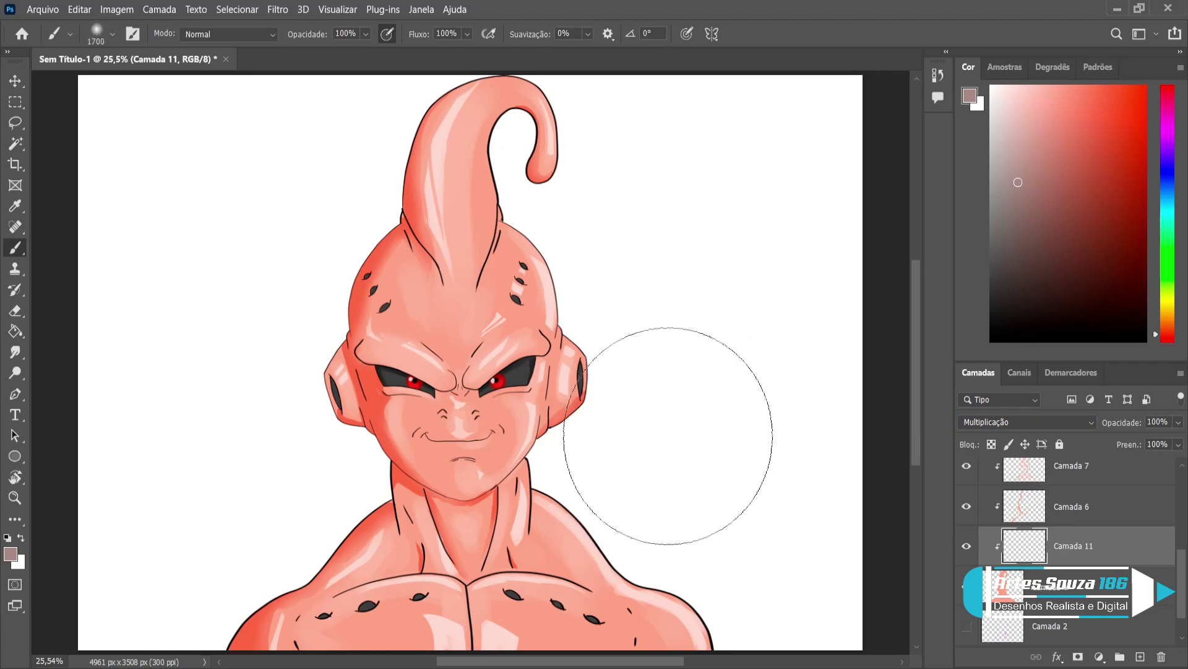
left_click(648, 443)
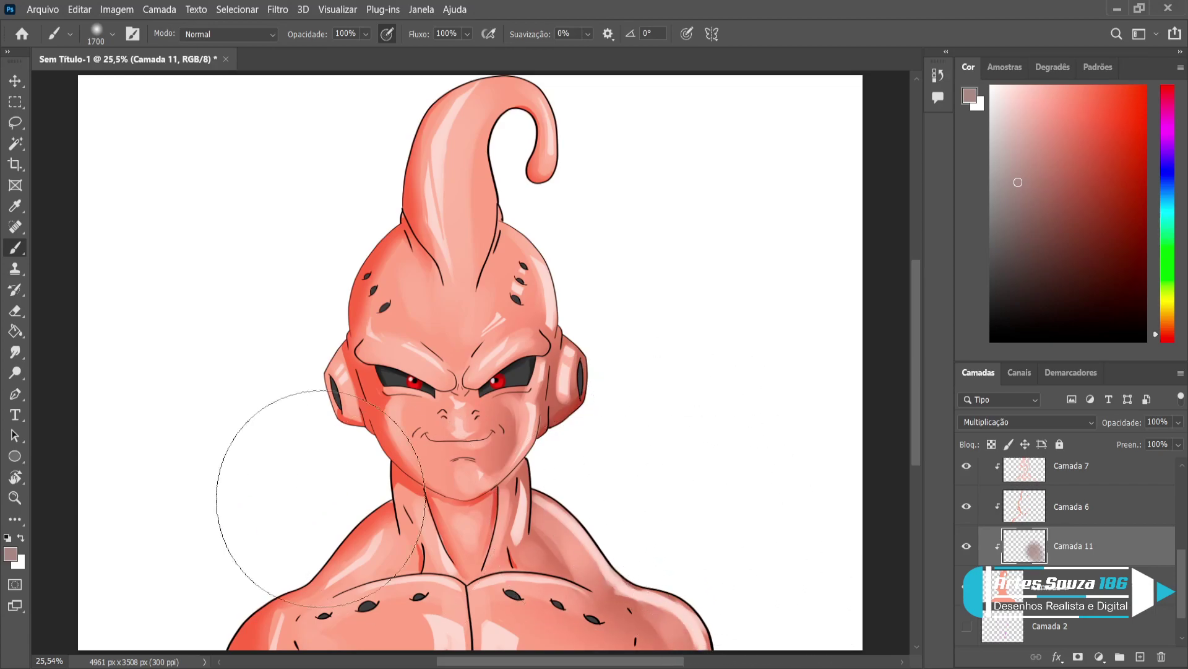
mouse_move(165, 396)
left_mouse_down()
mouse_move(281, 487)
mouse_move(293, 474)
mouse_move(273, 432)
mouse_move(296, 463)
mouse_move(266, 532)
mouse_move(224, 567)
mouse_move(206, 634)
left_mouse_up()
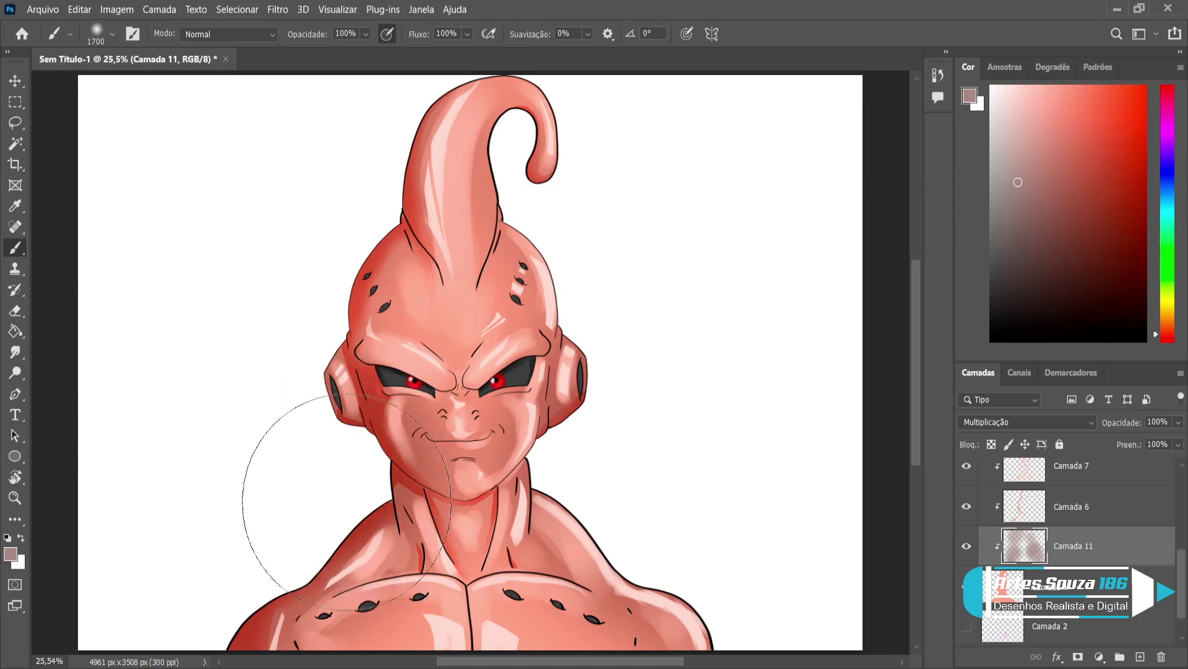
Refine the soft shading with a brush reduced to 200 px and merge the shading layer at 38% opacity into Camada 4
key("bracketleft")
key("bracketleft")
key("bracketleft")
key("bracketleft")
key("bracketleft")
key("bracketleft")
key("bracketleft")
key("bracketleft")
key("bracketleft")
key("bracketleft")
key("bracketleft")
key("bracketleft")
key("bracketleft")
key("bracketleft")
key("bracketleft")
key("bracketleft")
key("bracketleft")
key("bracketleft")
key("bracketleft")
key("bracketleft")
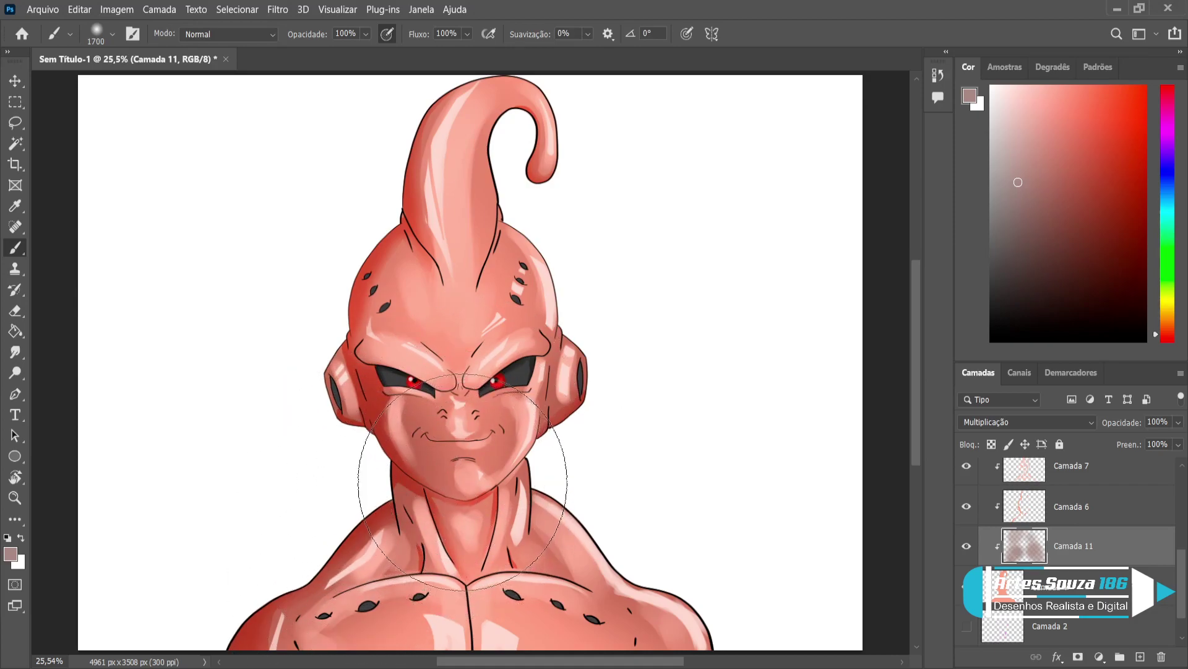
key("bracketright")
key("bracketright")
key("bracketright")
key("bracketright")
key("bracketright")
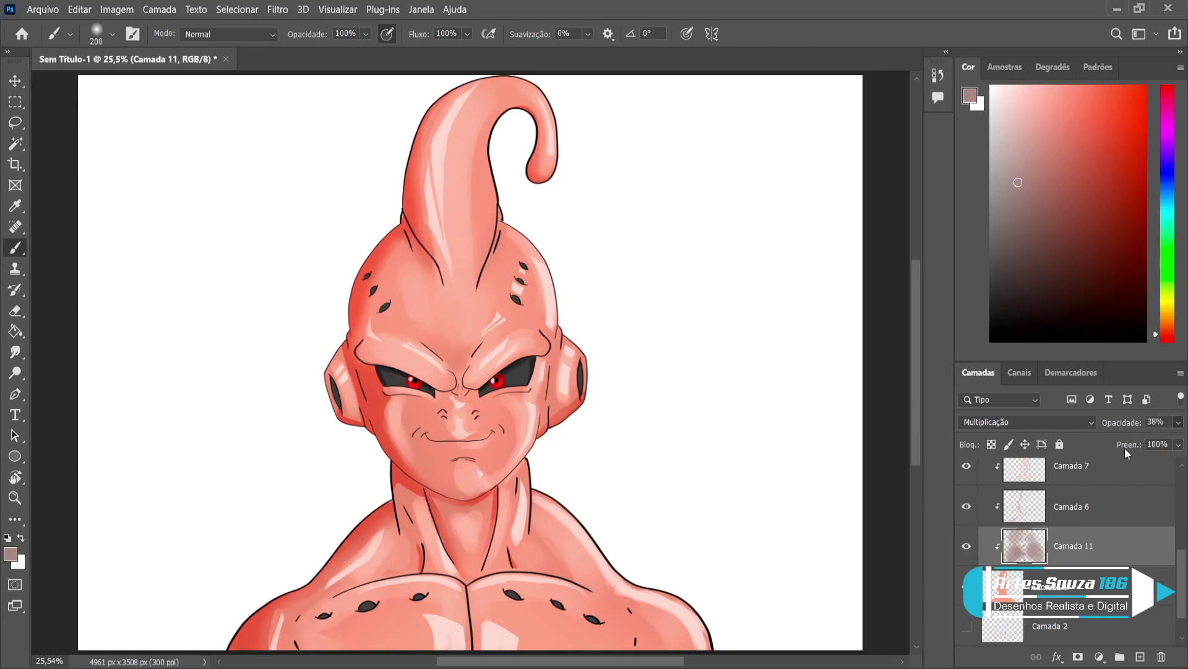
key("ctrl+e")
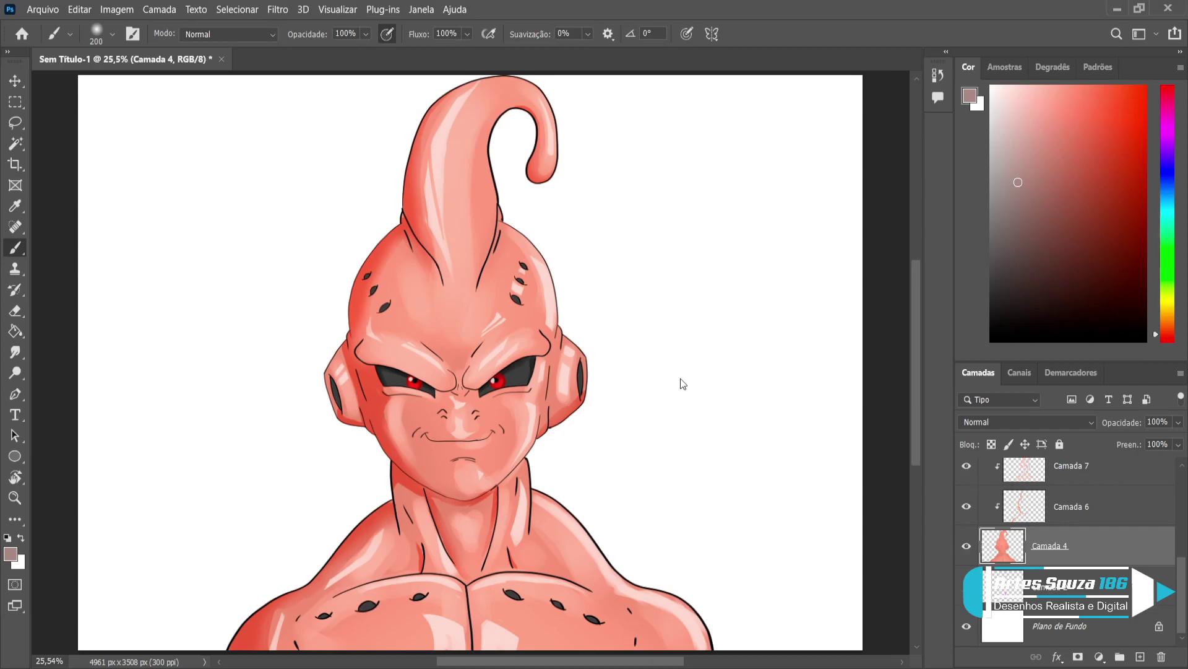
Prepare a cracked-texture brush in the face's shadow red and add a clipped Multiplicação layer above Camada 4
key("period")
key("period")
left_click(381, 396, "alt")
left_click(1140, 656)
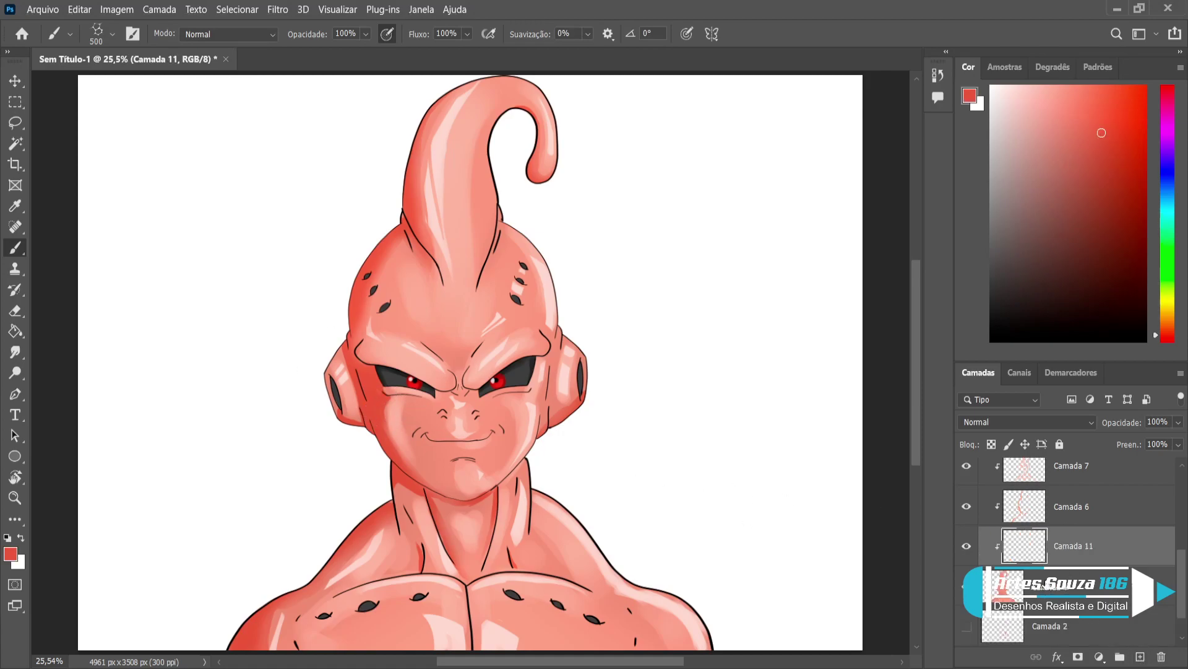
left_click(1026, 425)
key("Down")
key("Down")
key("Down")
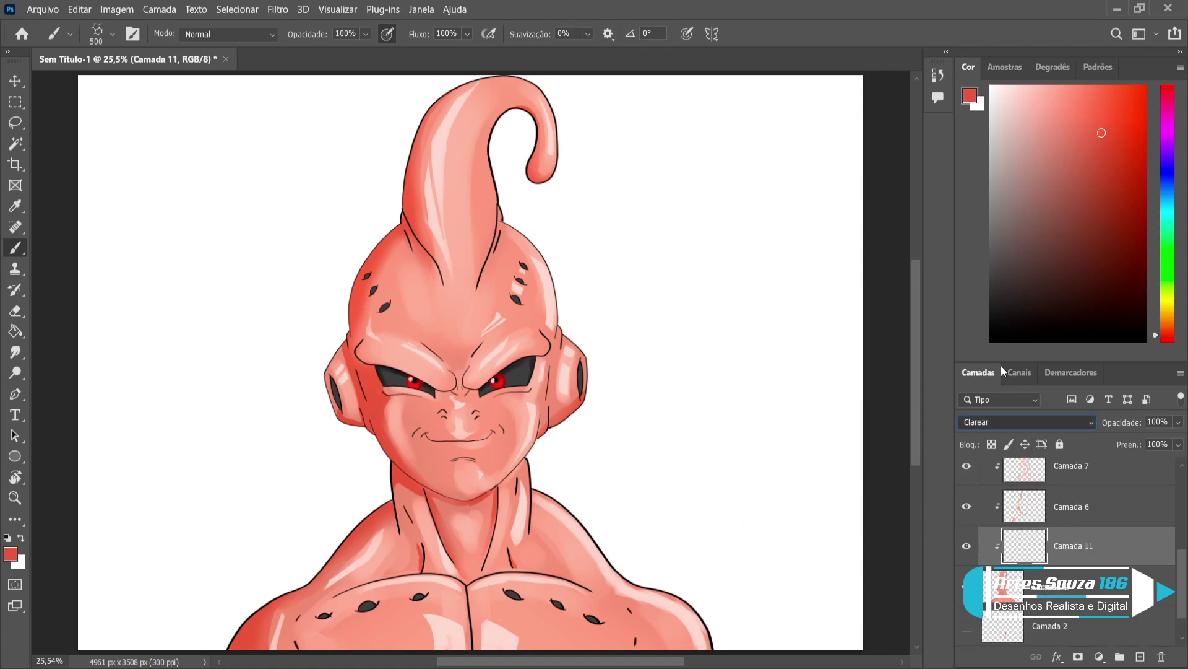
key("Return")
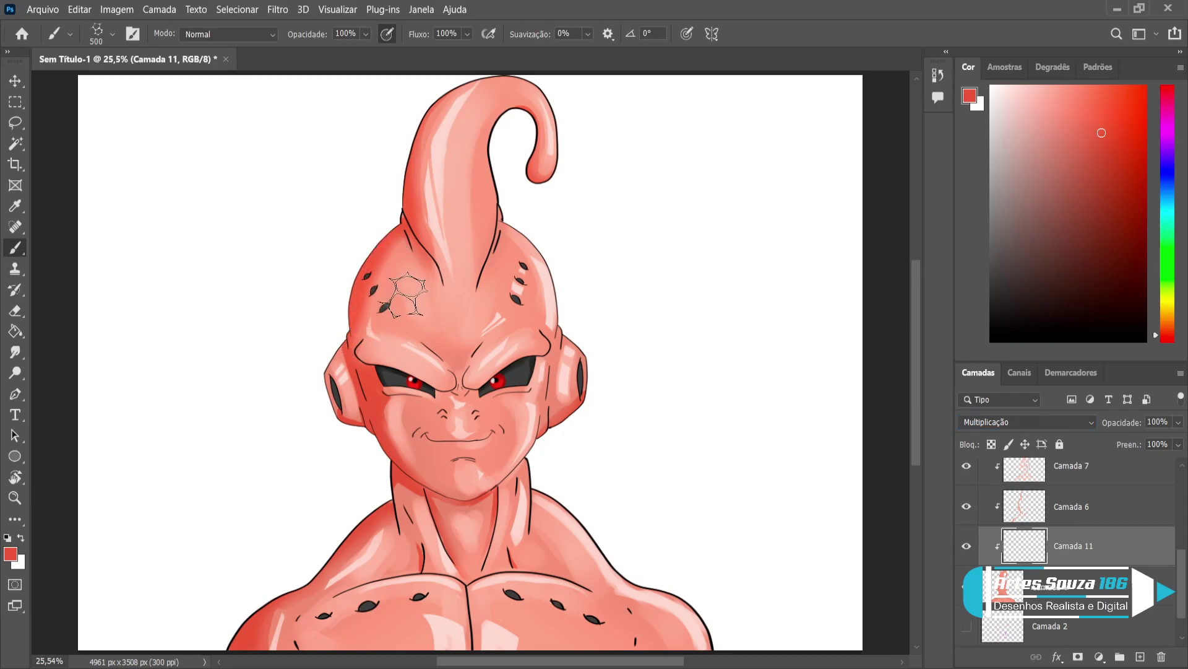
Paint red cracked skin texture on both sides of the forehead with the texture brush at 90 px
key("bracketleft")
key("bracketleft")
key("bracketleft")
key("bracketleft")
key("bracketleft")
key("bracketleft")
key("bracketleft")
key("bracketleft")
key("bracketleft")
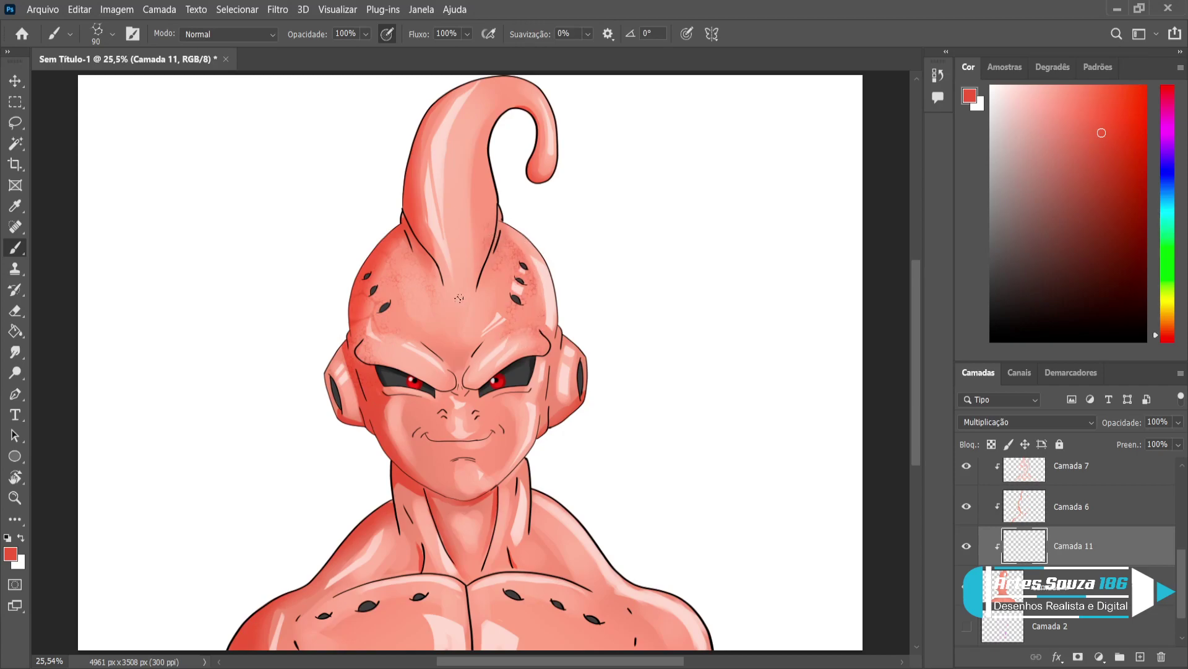
Paint the red cracked skin texture along the antenna with an enlarged texture brush
key("bracketright")
key("bracketright")
key("bracketright")
key("bracketright")
mouse_move(473, 154)
left_mouse_down()
mouse_move(503, 114)
mouse_move(466, 125)
mouse_move(479, 98)
mouse_move(426, 172)
mouse_move(431, 263)
left_mouse_up()
Paint the red cracked skin texture over both sides and the centre of the neck, adjusting the brush size
key("bracketleft")
mouse_move(385, 487)
left_mouse_down()
mouse_move(396, 473)
mouse_move(400, 501)
mouse_move(392, 491)
left_mouse_up()
key("bracketright")
key("bracketright")
key("bracketright")
key("bracketright")
key("bracketleft")
key("bracketleft")
key("bracketleft")
key("bracketleft")
mouse_move(531, 504)
left_mouse_down()
mouse_move(531, 463)
mouse_move(518, 542)
mouse_move(535, 491)
mouse_move(471, 547)
mouse_move(452, 527)
mouse_move(472, 572)
left_mouse_up()
Paint the red cracked skin texture across both shoulders and the upper chest, finishing with a 100 px brush
key("bracketright")
key("bracketright")
mouse_move(306, 625)
left_mouse_down()
mouse_move(286, 663)
mouse_move(302, 615)
mouse_move(268, 612)
left_mouse_up()
mouse_move(626, 602)
left_mouse_down()
mouse_move(628, 643)
mouse_move(618, 595)
left_mouse_up()
key("bracketleft")
key("bracketleft")
key("bracketleft")
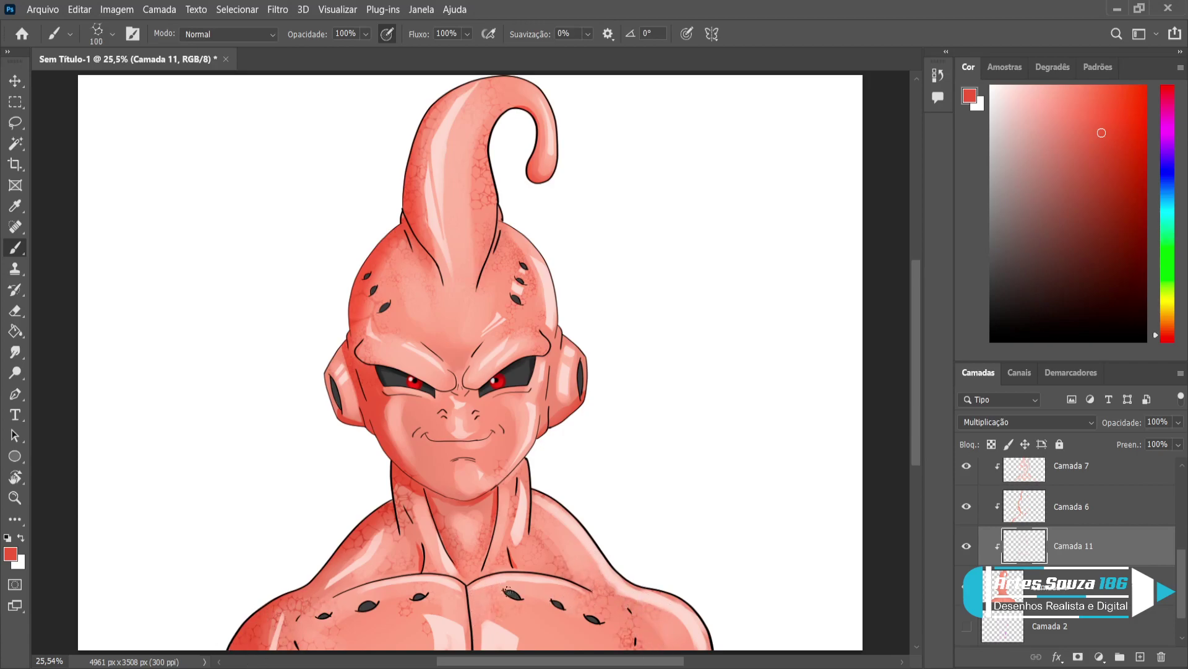
left_click_drag(388, 621, 335, 635)
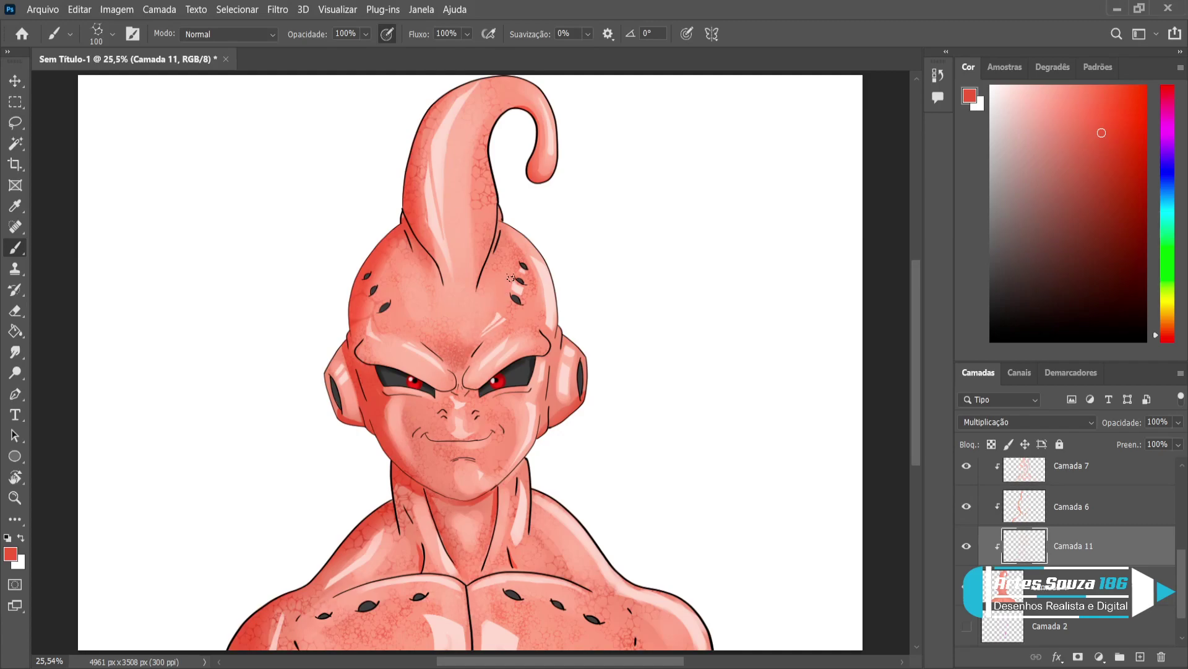
Add finer cracked texture to the face with an 80 px brush and set the texture layer's opacity to 77%
key("bracketleft")
key("bracketleft")
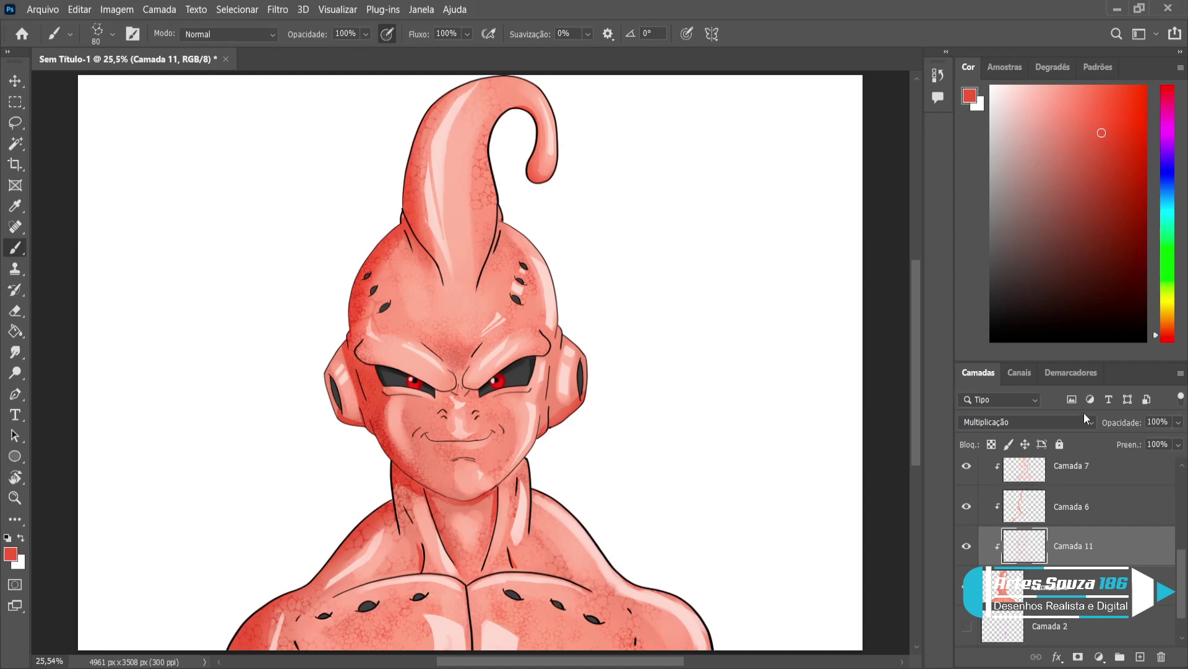
left_click_drag(1177, 429, 1163, 441)
Inspect the upper layers and compare the drawing with the Camada 8 highlights hidden and shown
left_click(15, 80)
scroll(1108, 538, "up", 3)
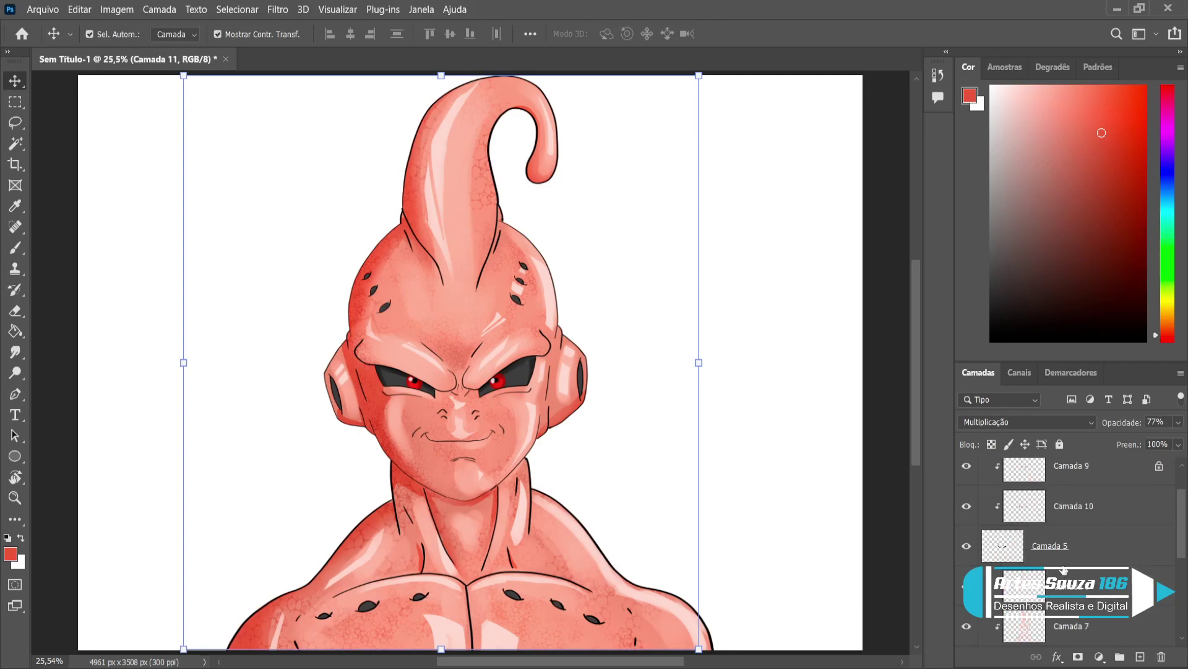
scroll(1098, 539, "up", 1)
left_click(1052, 529)
scroll(1053, 529, "down", 3)
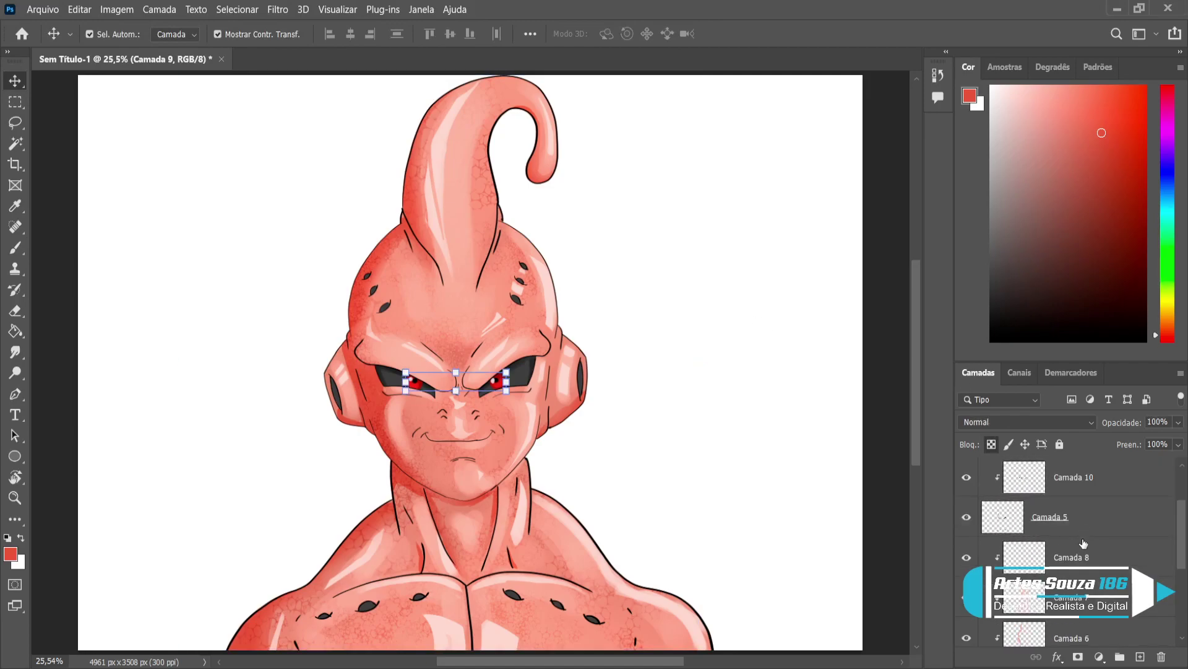
left_click(1083, 526)
left_click(967, 520)
left_click(967, 520)
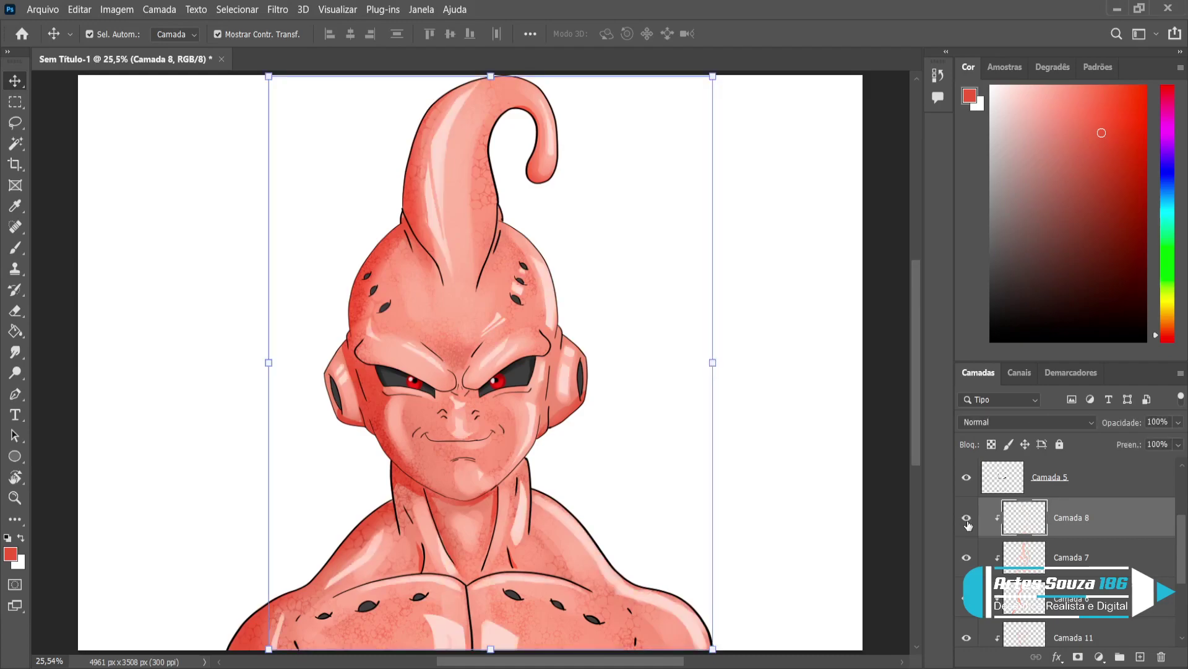
Set the Camada 8 highlights layer to the Divisão blend mode at 59% opacity
scroll(1017, 420, "down", 20)
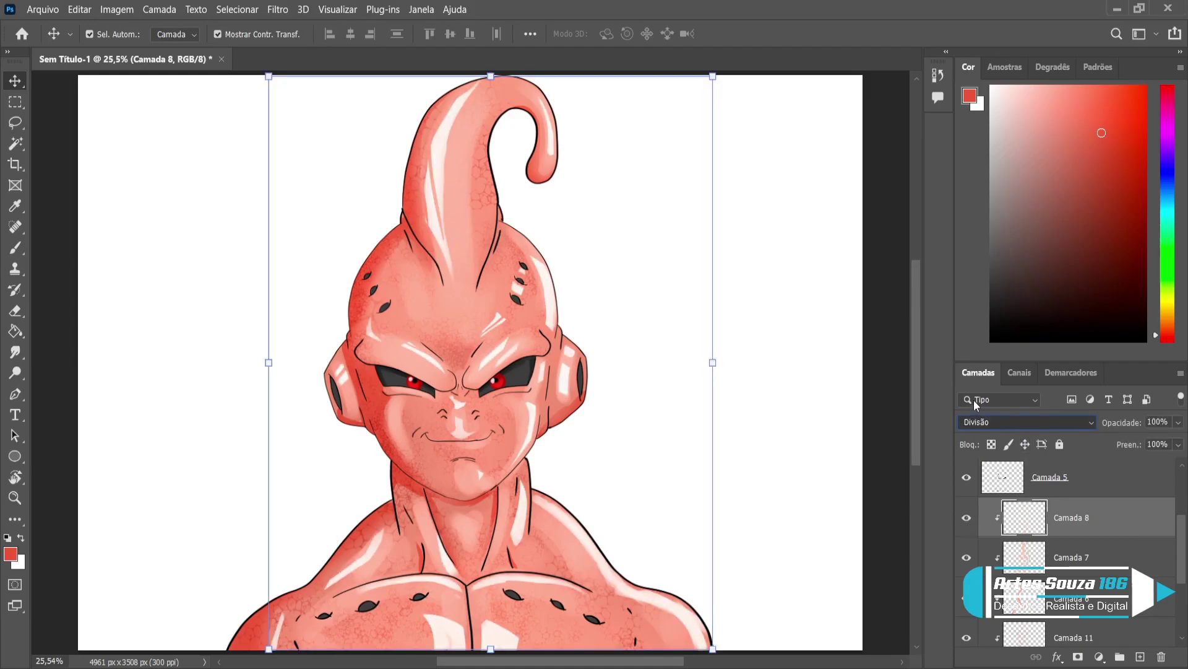
mouse_move(1178, 422)
left_mouse_down()
mouse_move(1162, 440)
mouse_move(1131, 437)
mouse_move(1162, 441)
left_mouse_up()
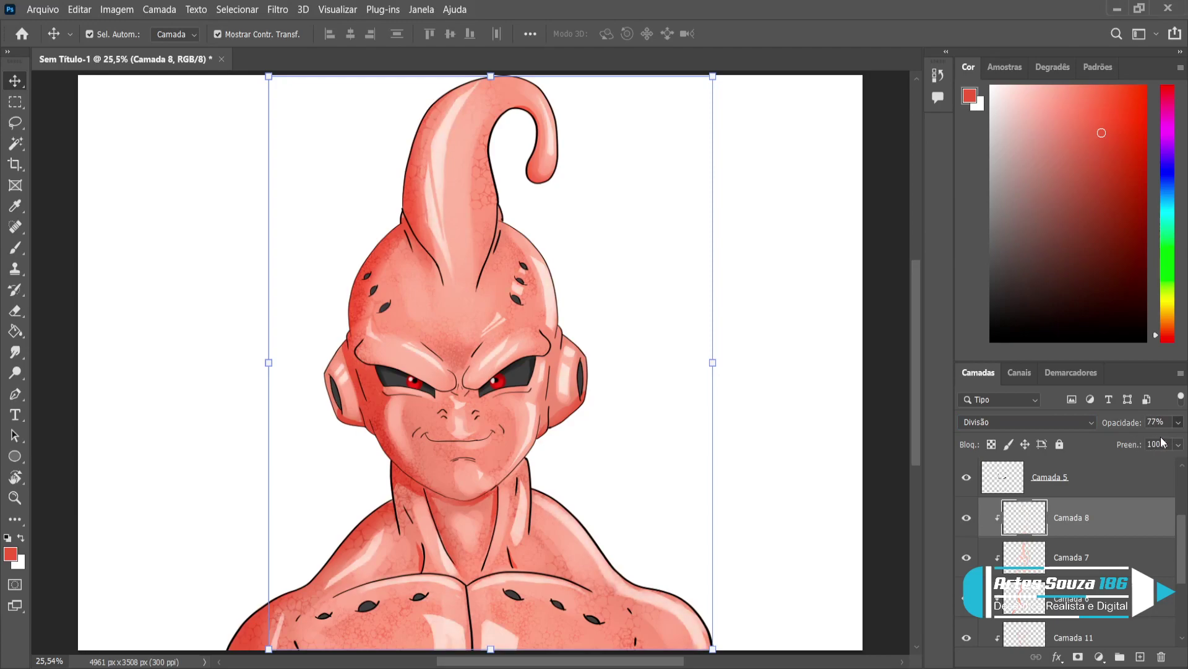
left_click(828, 449)
Group all layers from Camada 4 up to Camada 3, duplicate the group and hide the original
scroll(1071, 558, "down", 4)
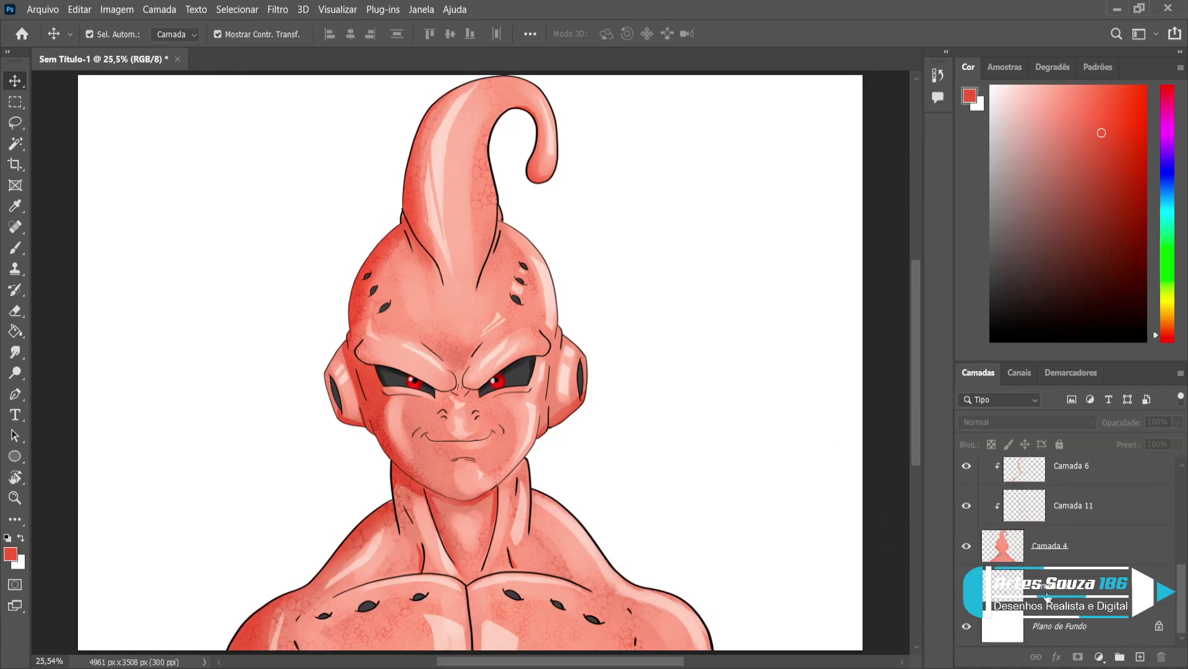
left_click(1071, 576)
left_click(1075, 561)
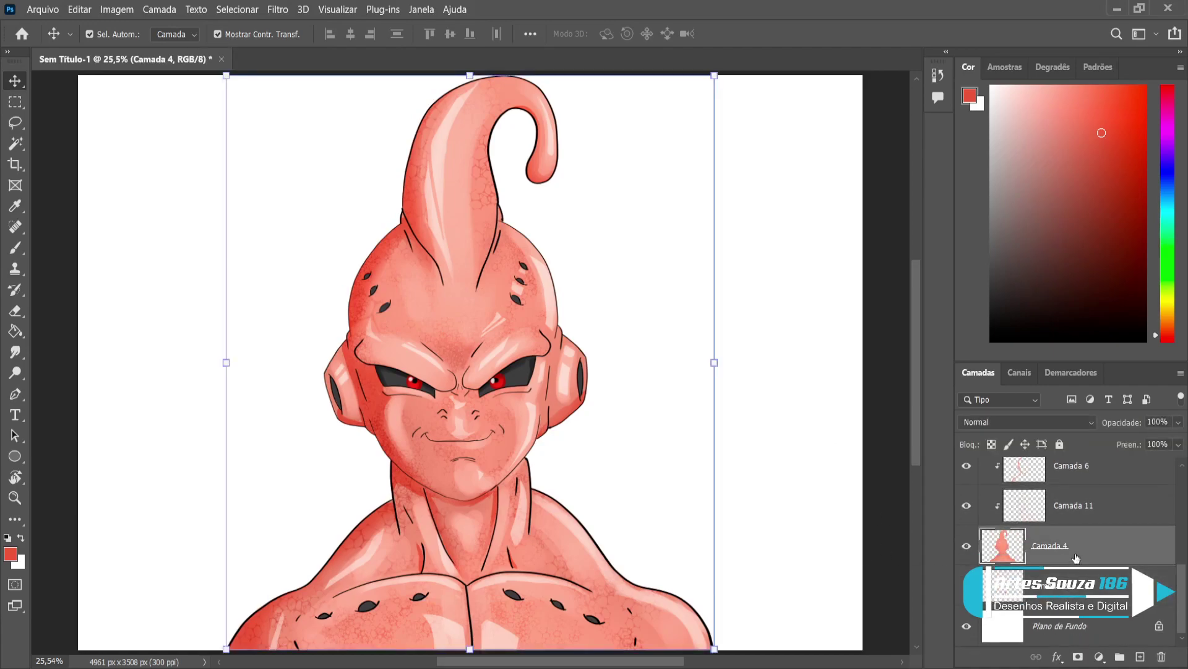
left_click(1081, 515, "shift")
left_click(1083, 476, "shift")
scroll(1077, 504, "up", 2)
scroll(1077, 503, "up", 2)
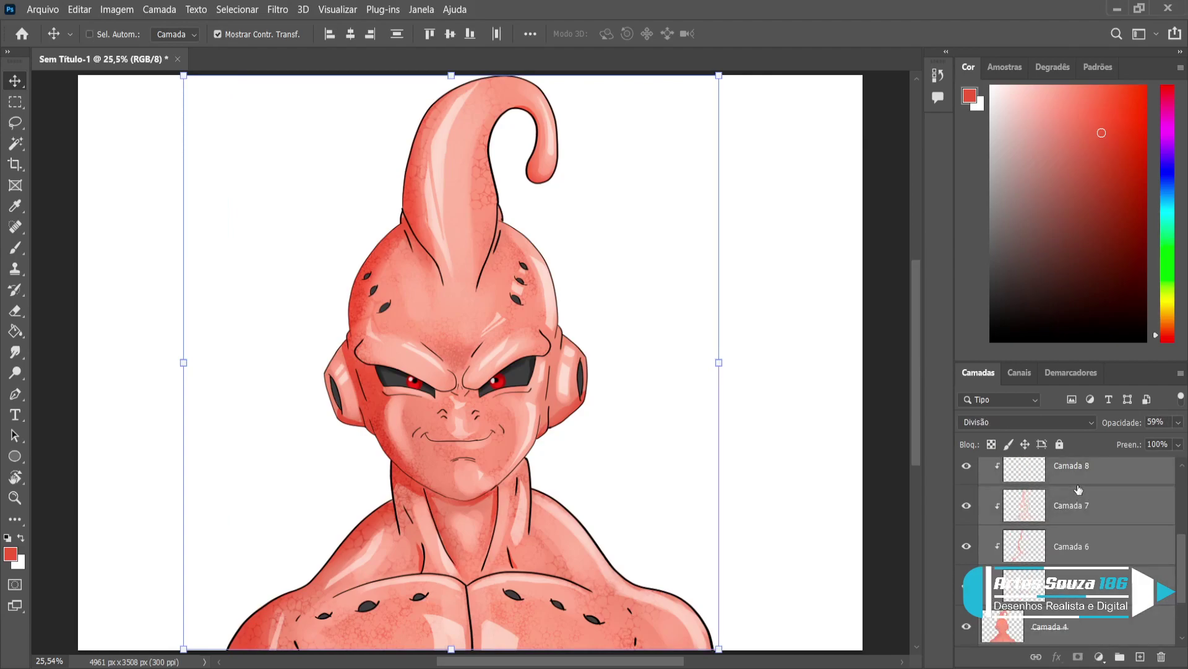
left_click(1073, 494, "ctrl")
scroll(1073, 492, "up", 1)
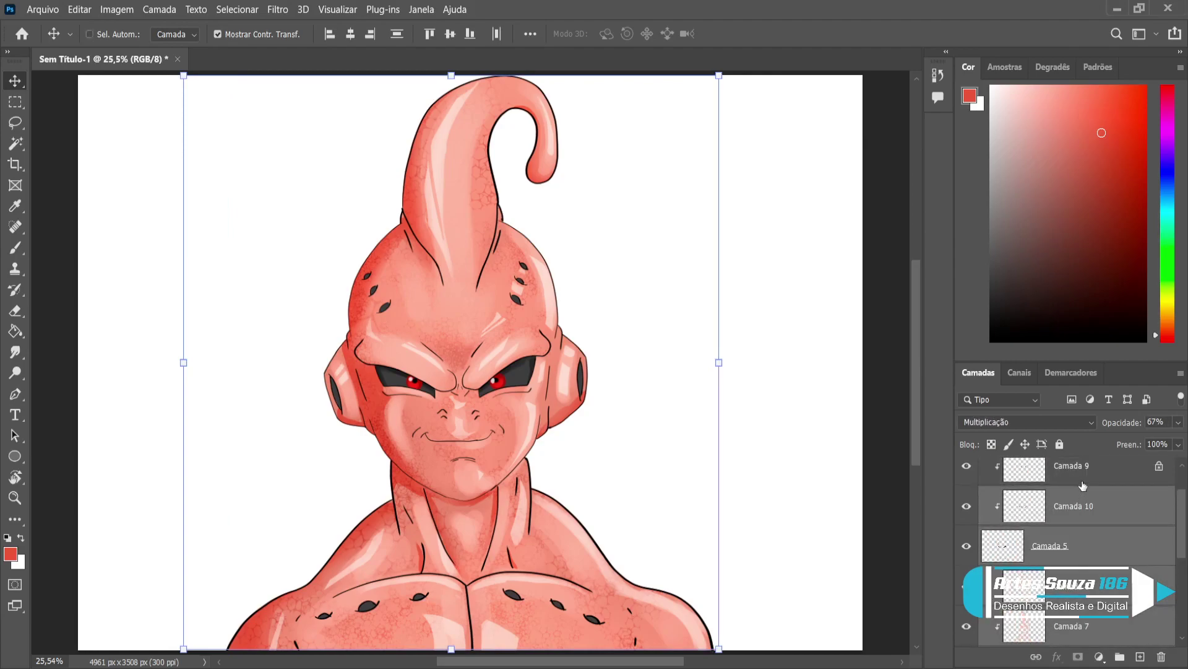
scroll(1074, 490, "up", 1)
left_click(1075, 491, "shift")
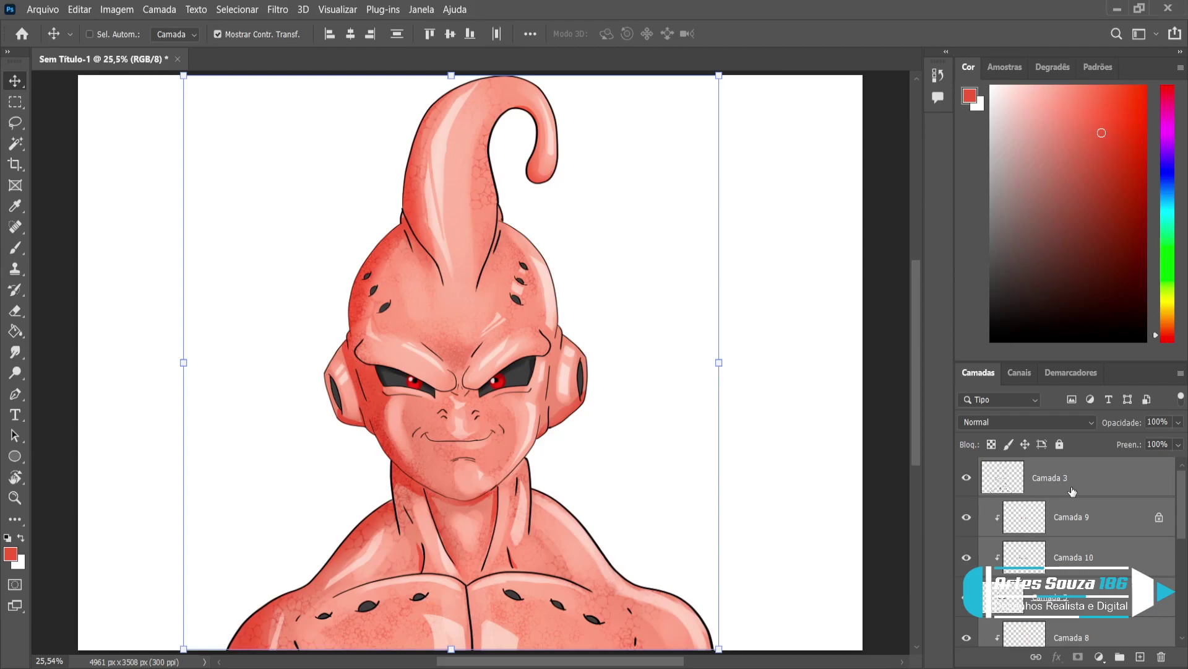
key("ctrl+g")
key("ctrl+j")
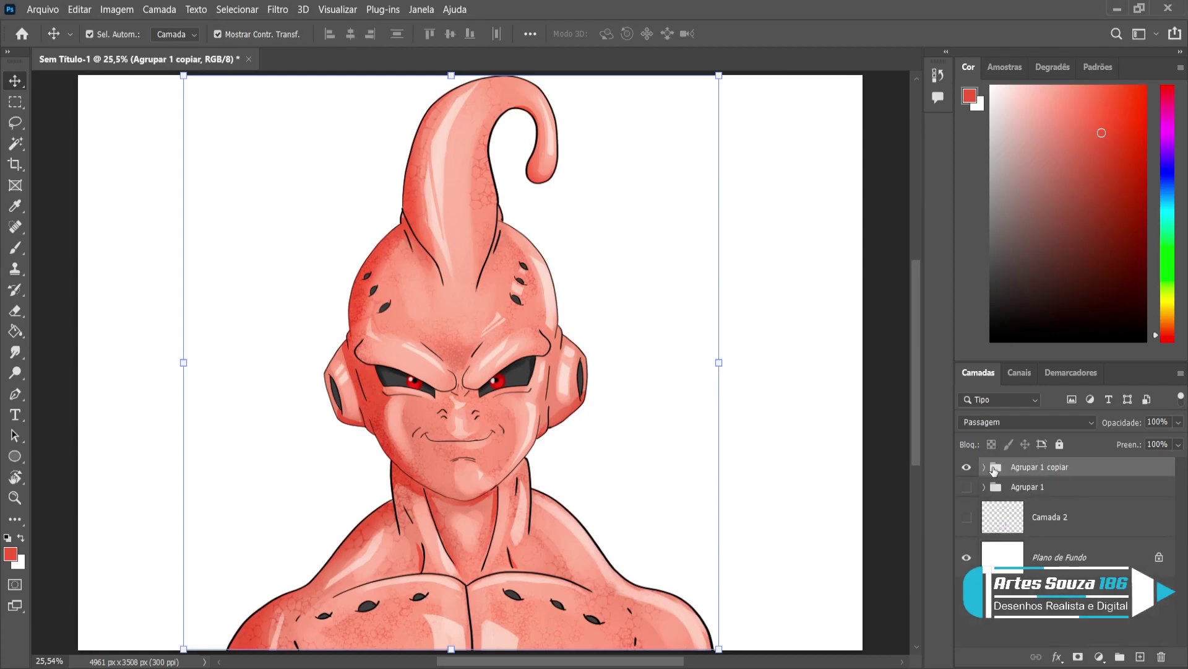
Try tinting the line art on Camada 3 in the duplicated group with purple and magenta tones
left_click(984, 467, "ctrl")
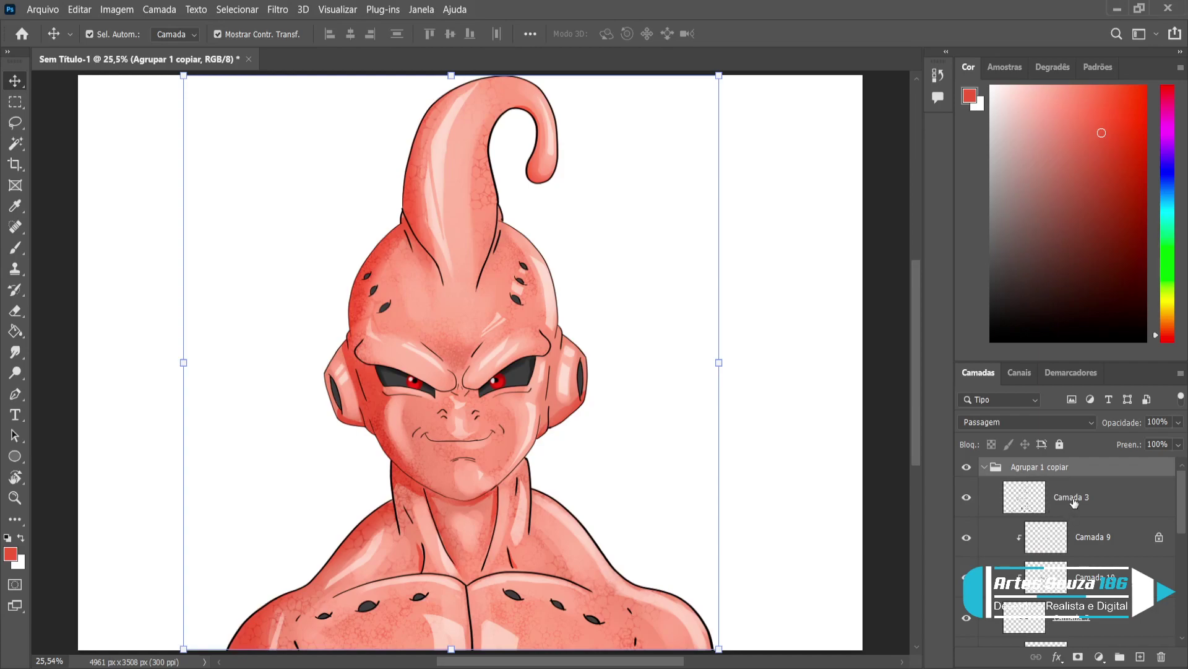
left_click(1073, 506)
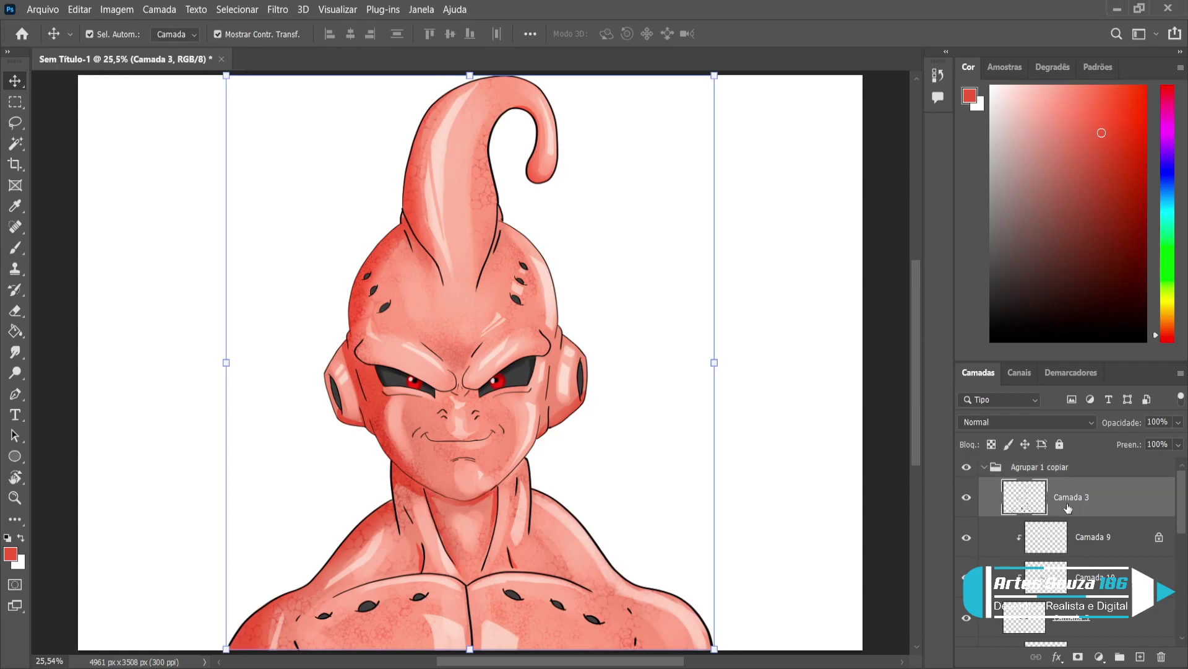
left_click(998, 472)
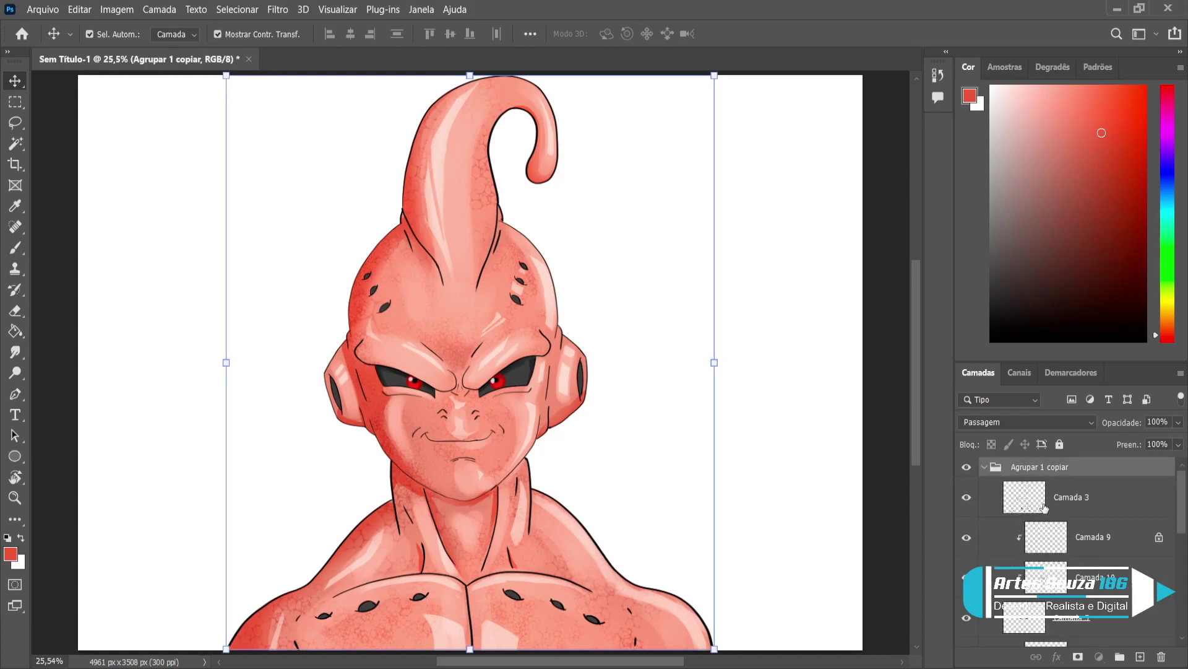
left_click(1045, 507)
left_click(966, 498)
left_click(968, 502)
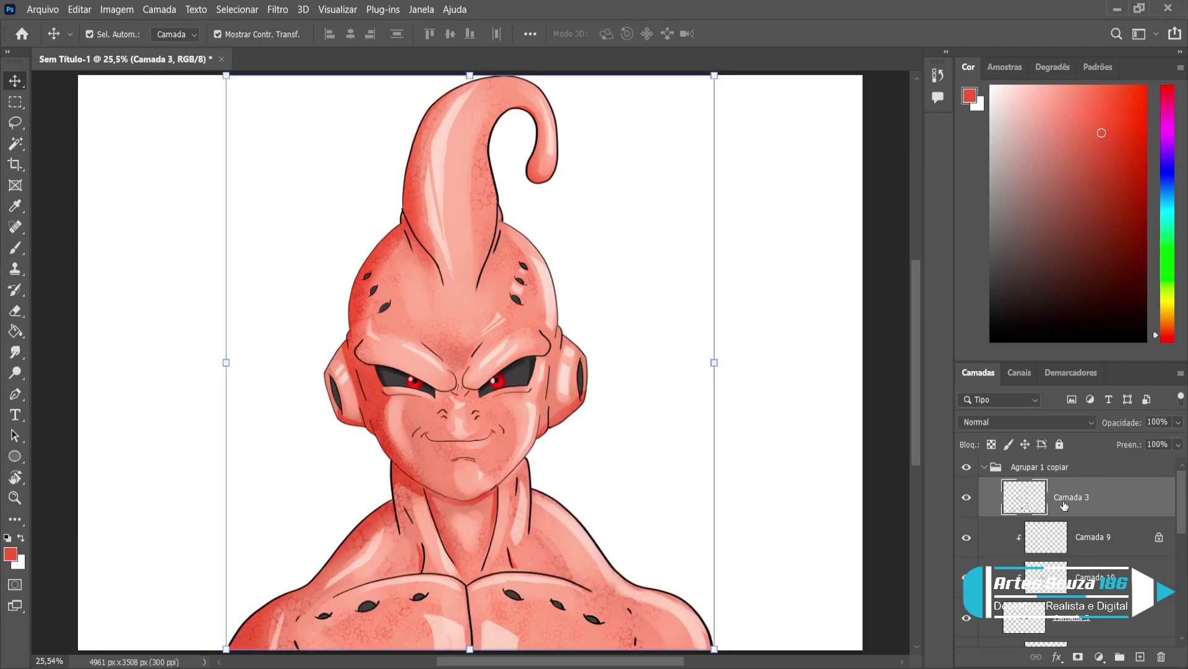
key("i")
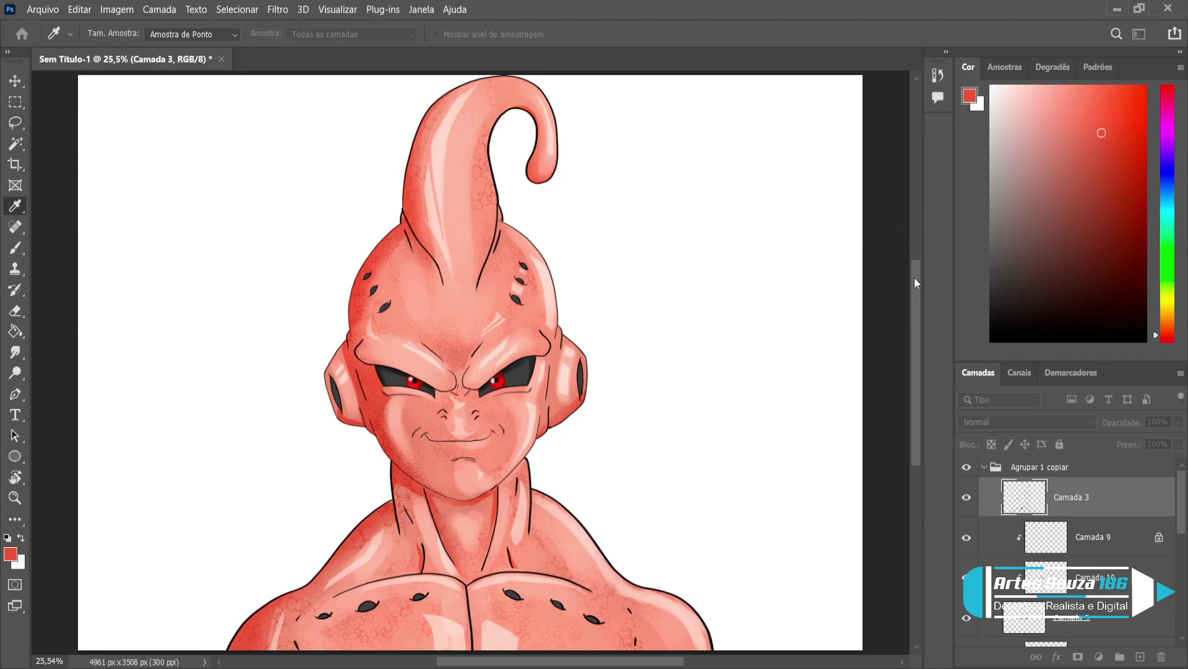
key("ctrl+shift+z")
key("ctrl+z")
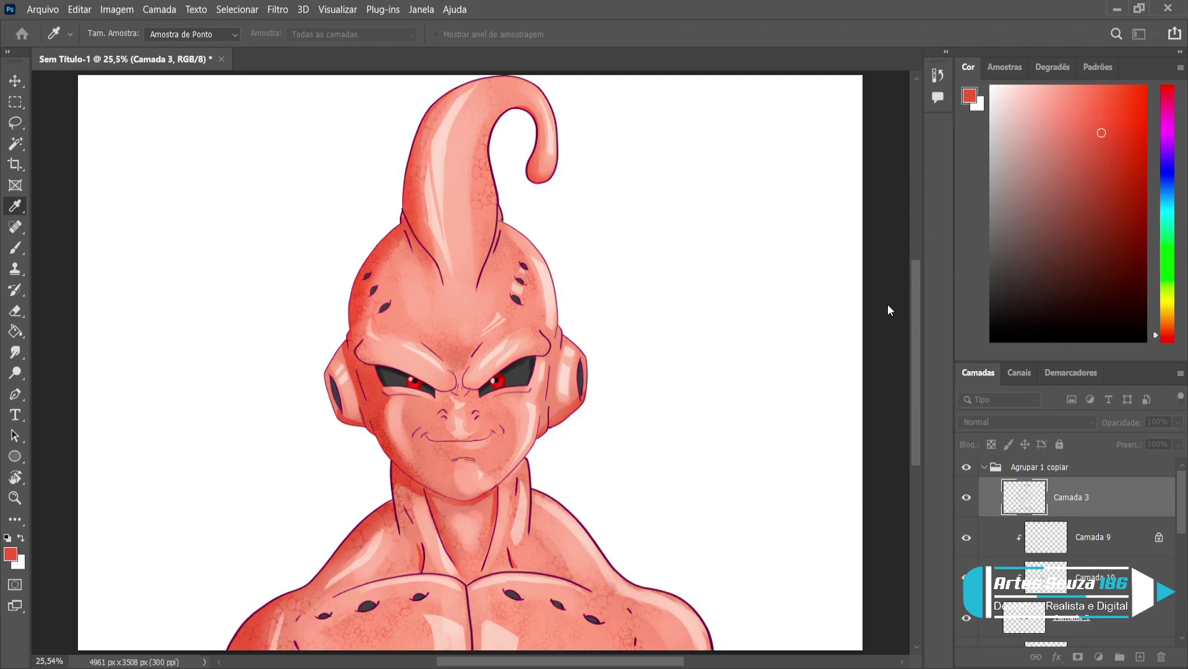
key("ctrl+shift+z")
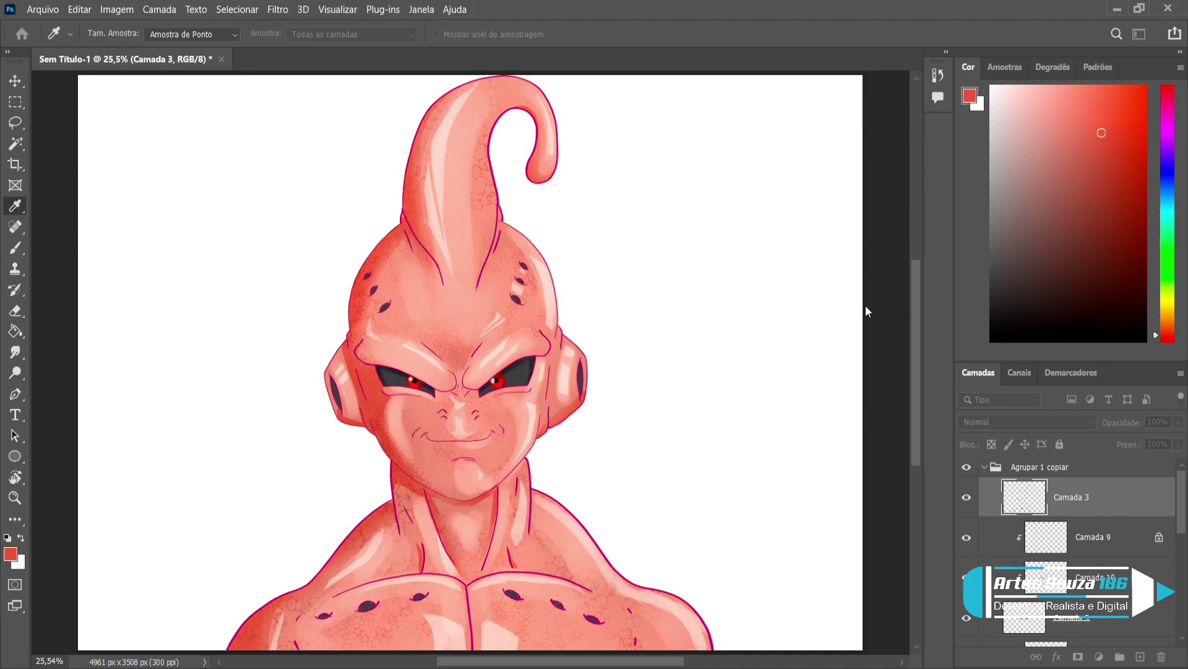
key("ctrl+z")
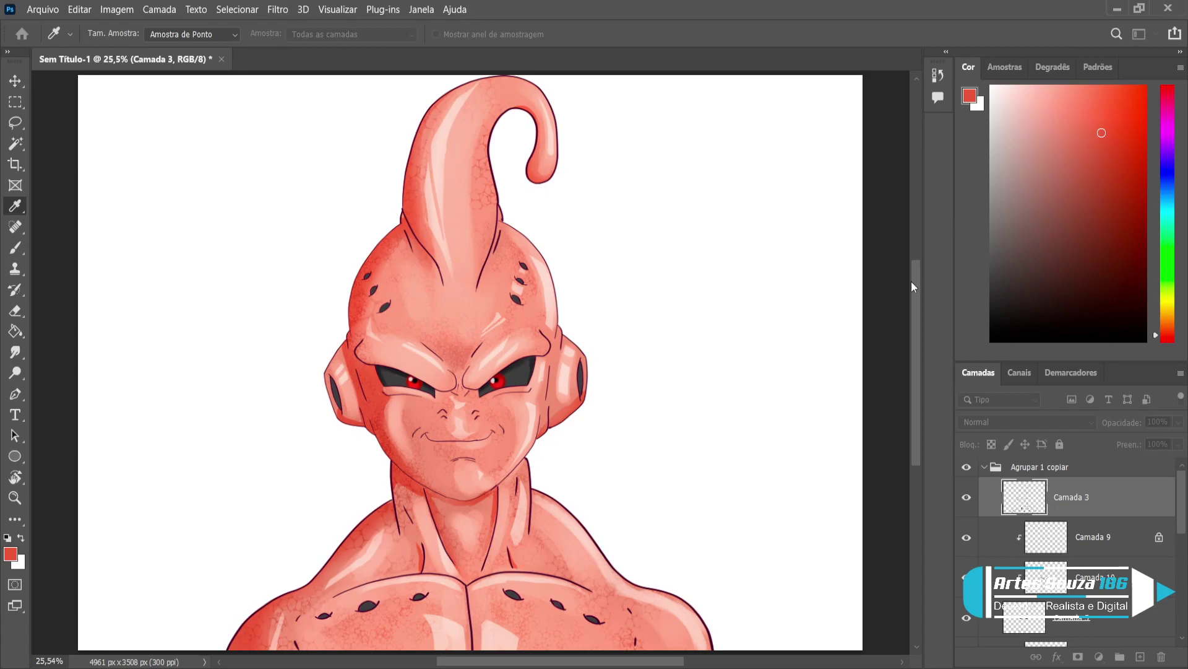
key("alt+BackSpace")
key("v")
left_click(788, 390)
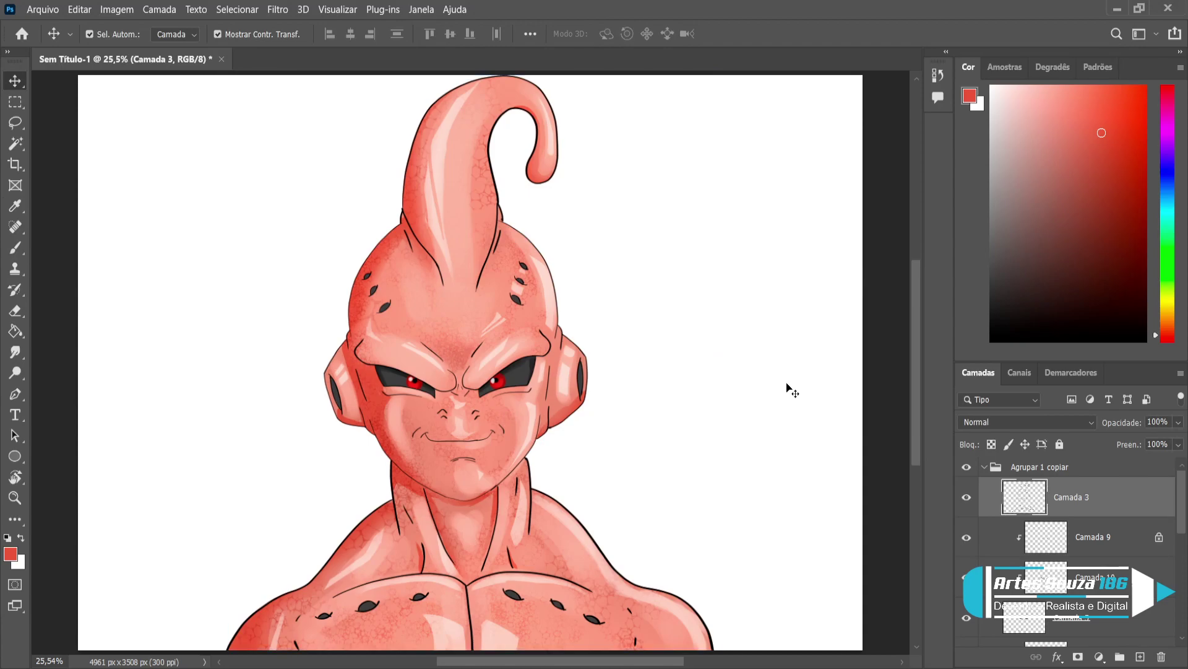
left_click(984, 468)
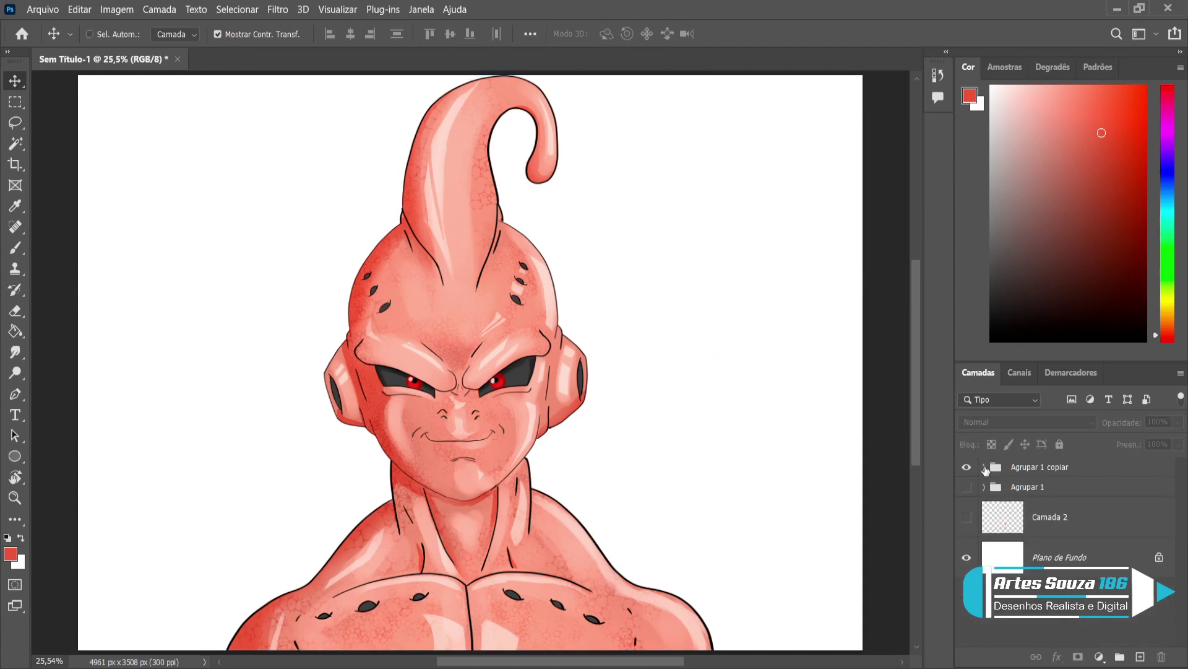
Merge the duplicated group into a single layer and paste the desert landscape image on a new layer directly beneath it
left_click(1025, 466)
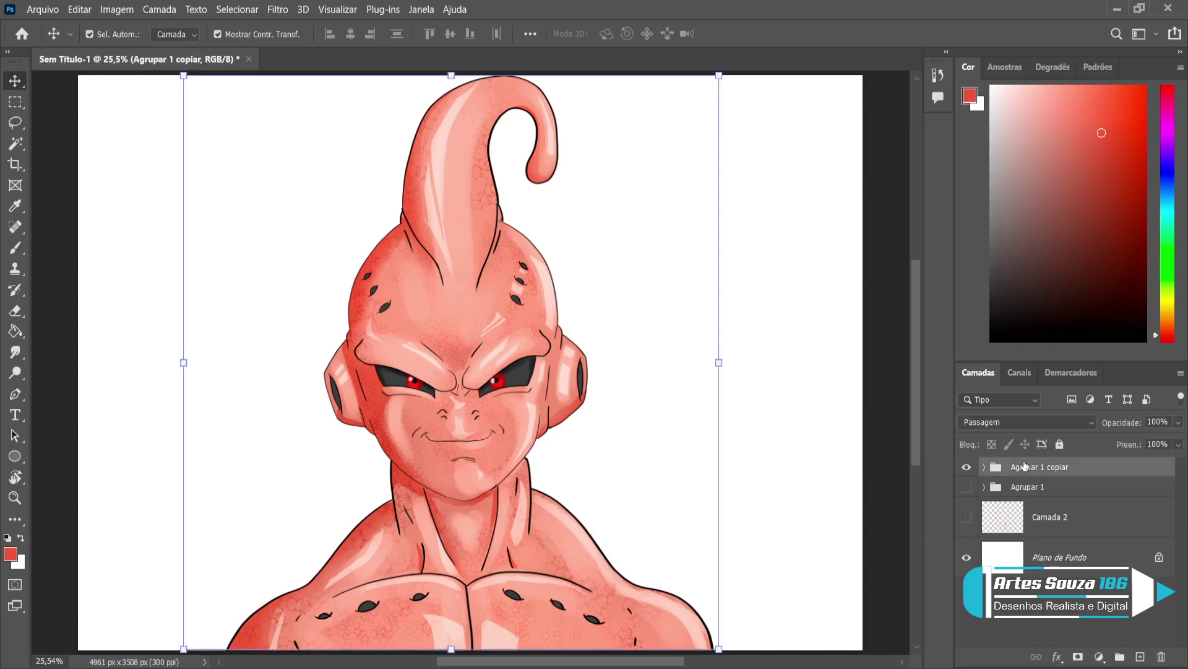
key("ctrl+e")
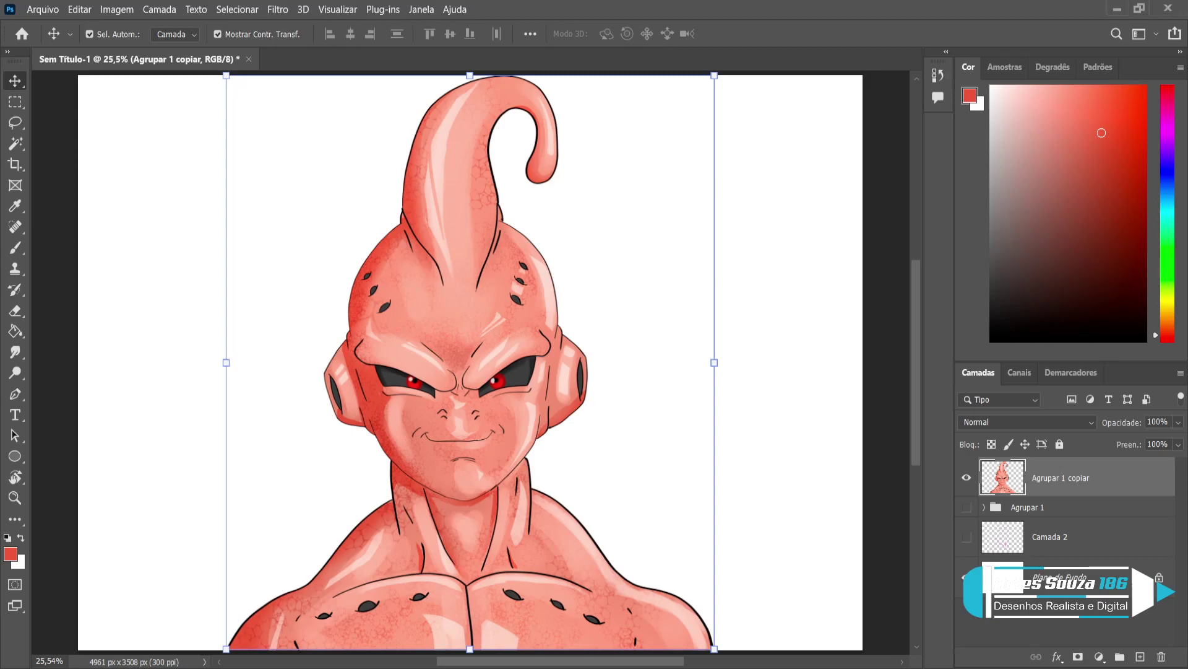
left_click(1045, 519)
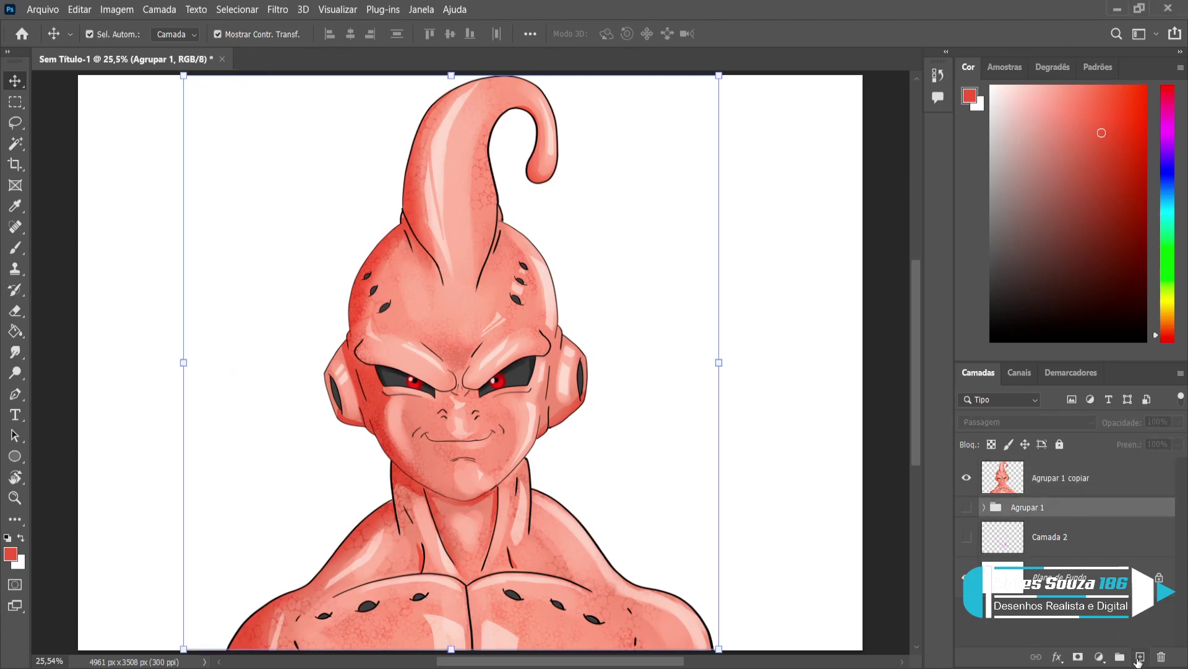
left_click(1140, 656)
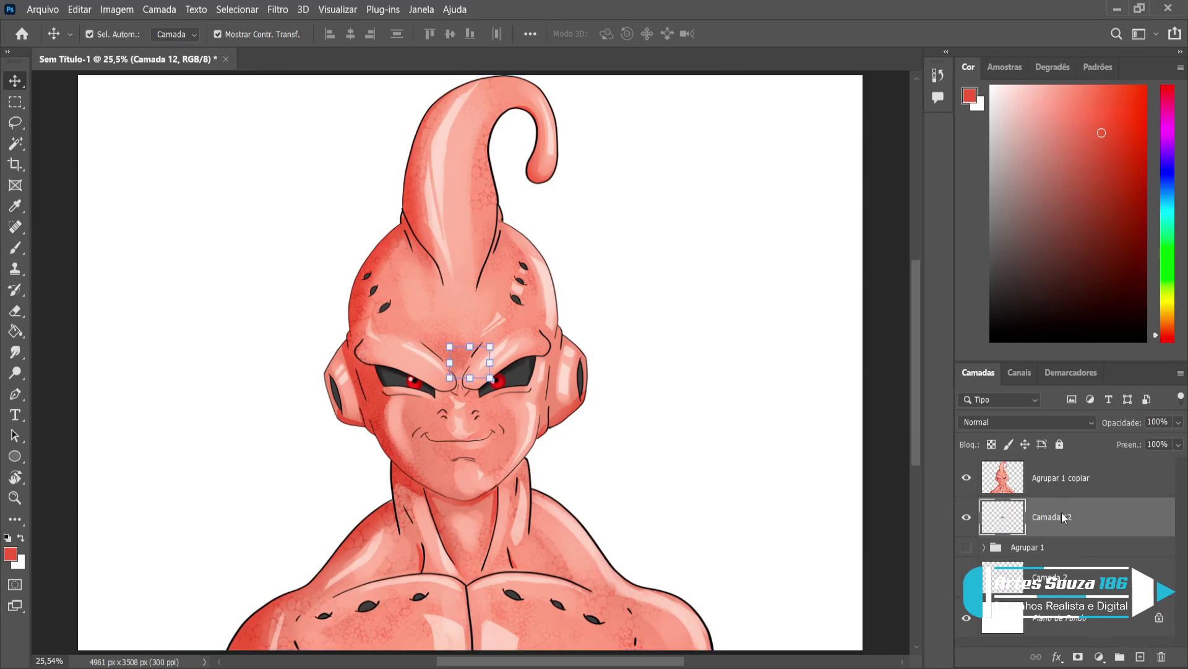
Convert the pasted landscape to a smart object and scale it to 2565.37% so it covers the canvas
key("ctrl+shift+alt+s")
left_click_drag(490, 347, 864, 57)
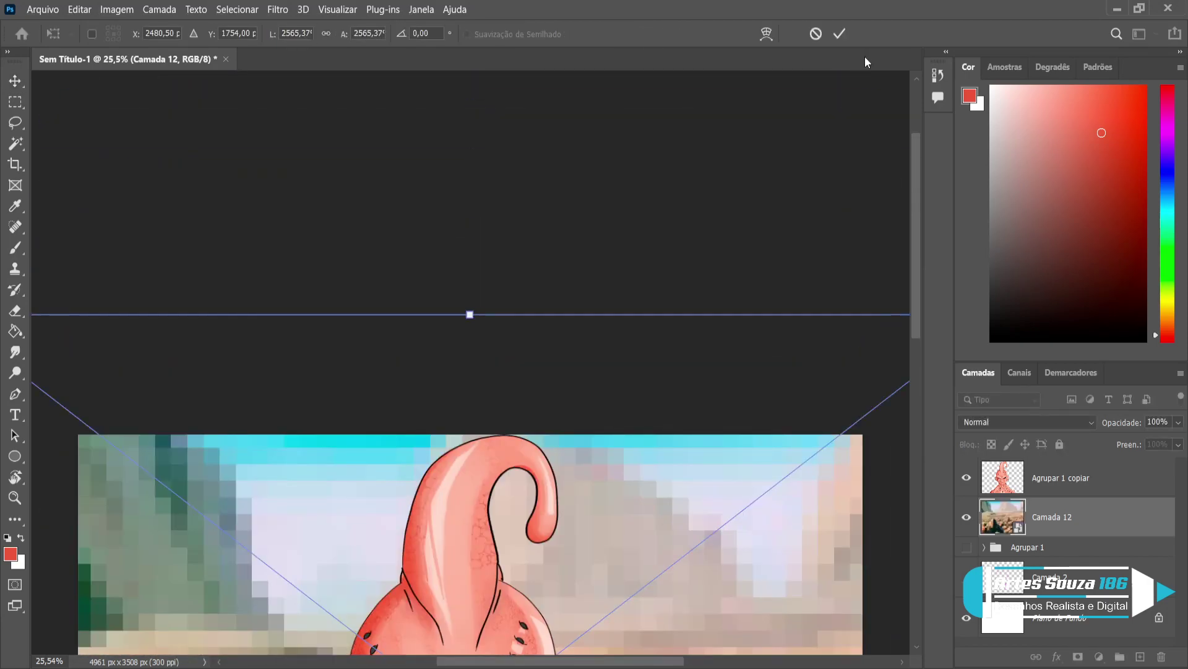
key("ctrl+0")
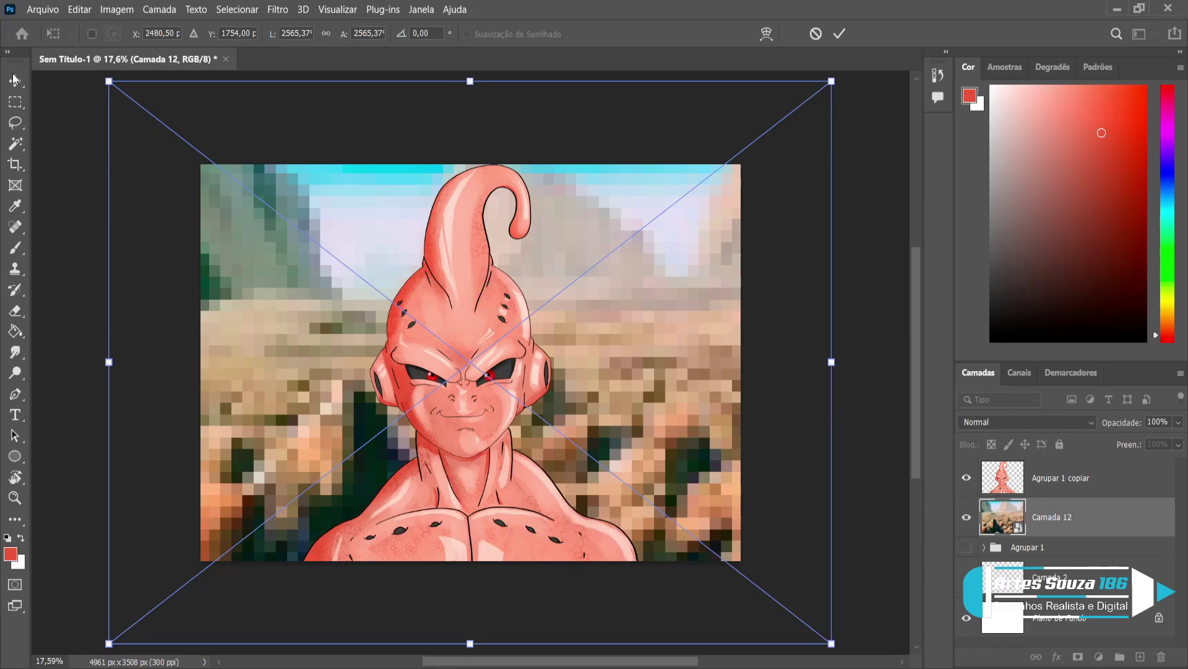
key("Return")
Stretch the landscape vertically so blue sky and distant cliffs fill the canvas behind the character, and commit the crop at the canvas edges
left_click(14, 164)
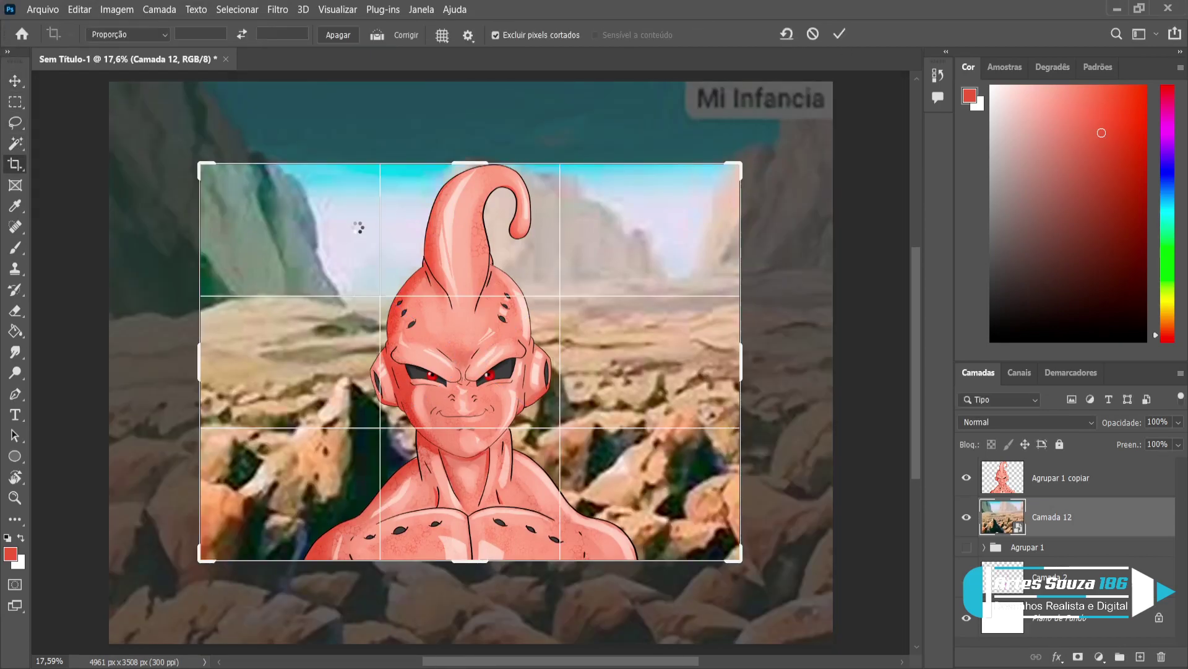
left_click(15, 80)
key("ctrl+t")
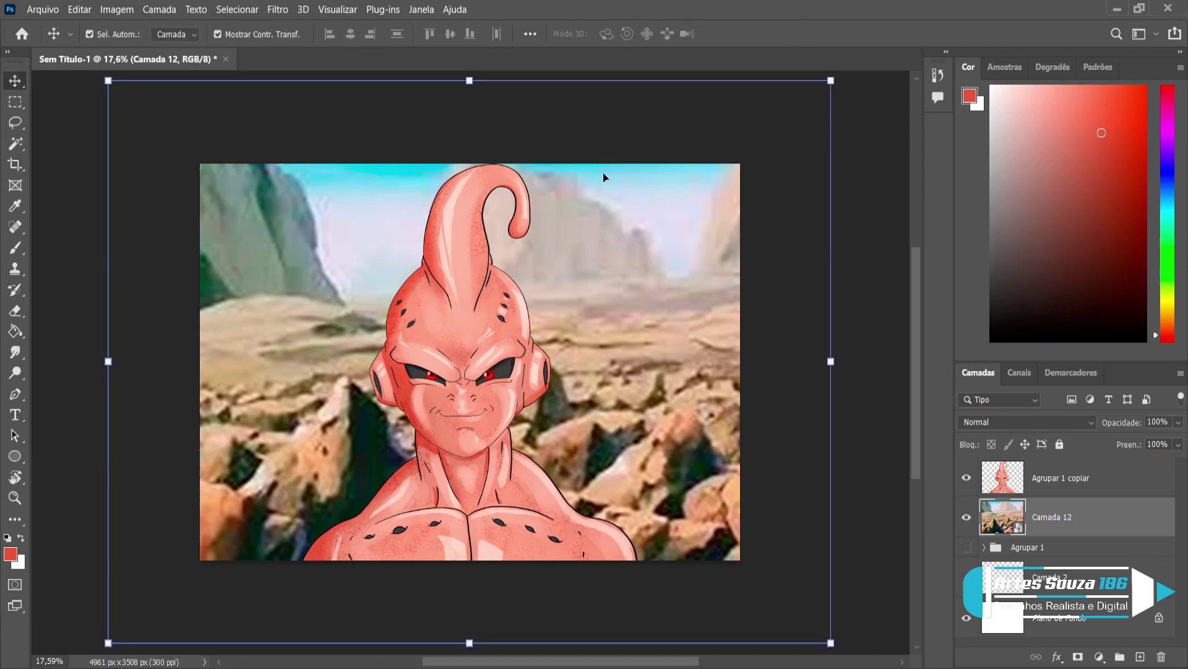
left_click_drag(470, 81, 476, 128)
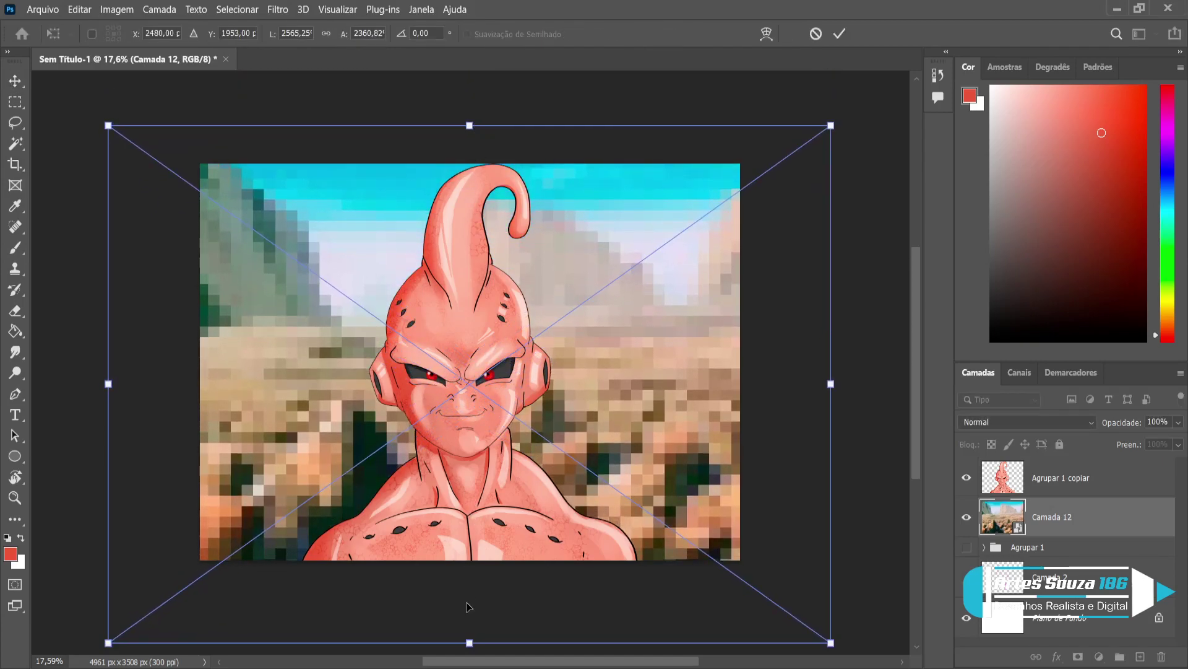
mouse_move(470, 643)
left_mouse_down()
mouse_move(469, 662)
mouse_move(469, 639)
left_mouse_up()
scroll(512, 446, "up", 5)
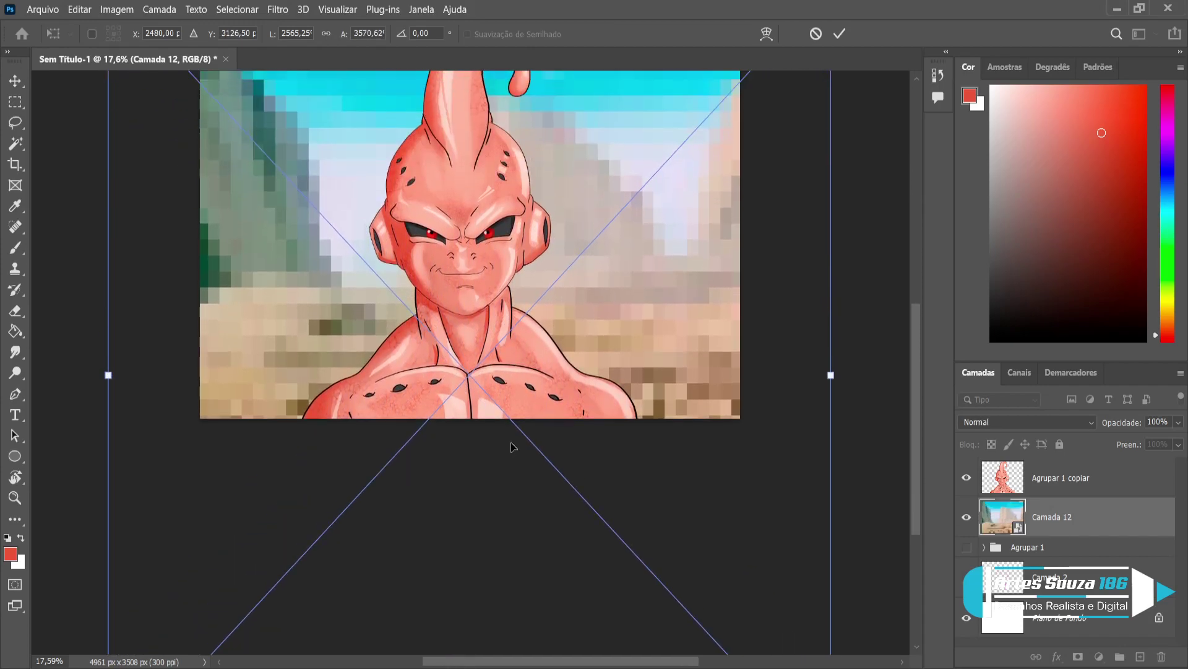
left_click_drag(469, 86, 471, 75)
key("Return")
key("c")
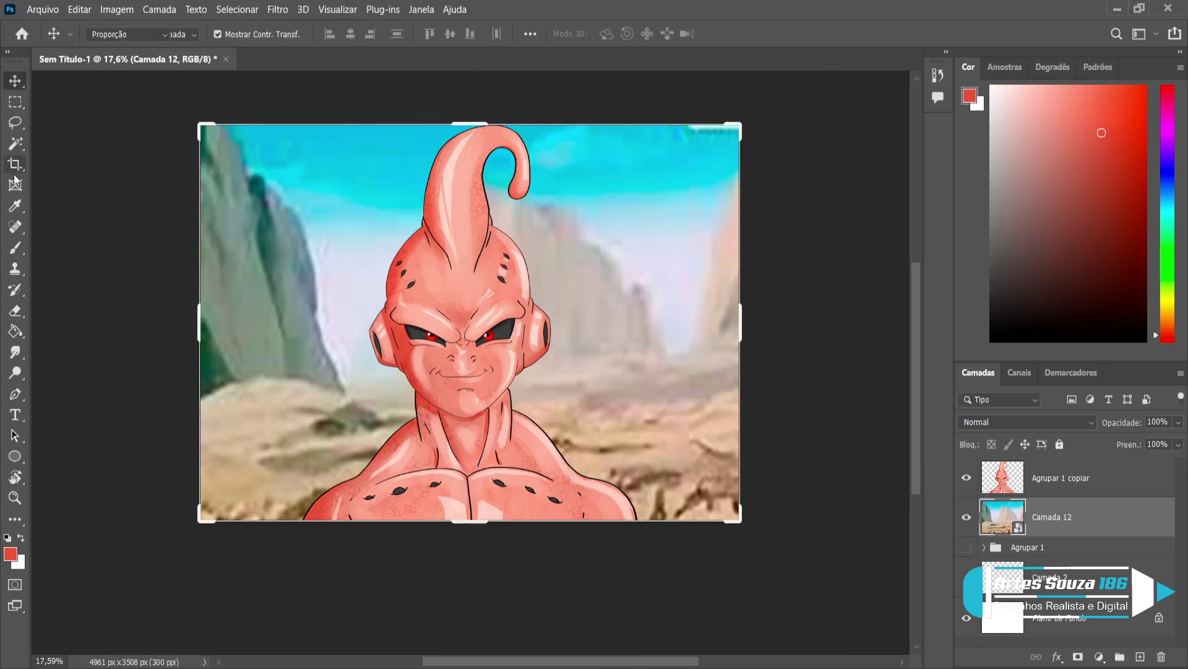
key("Return")
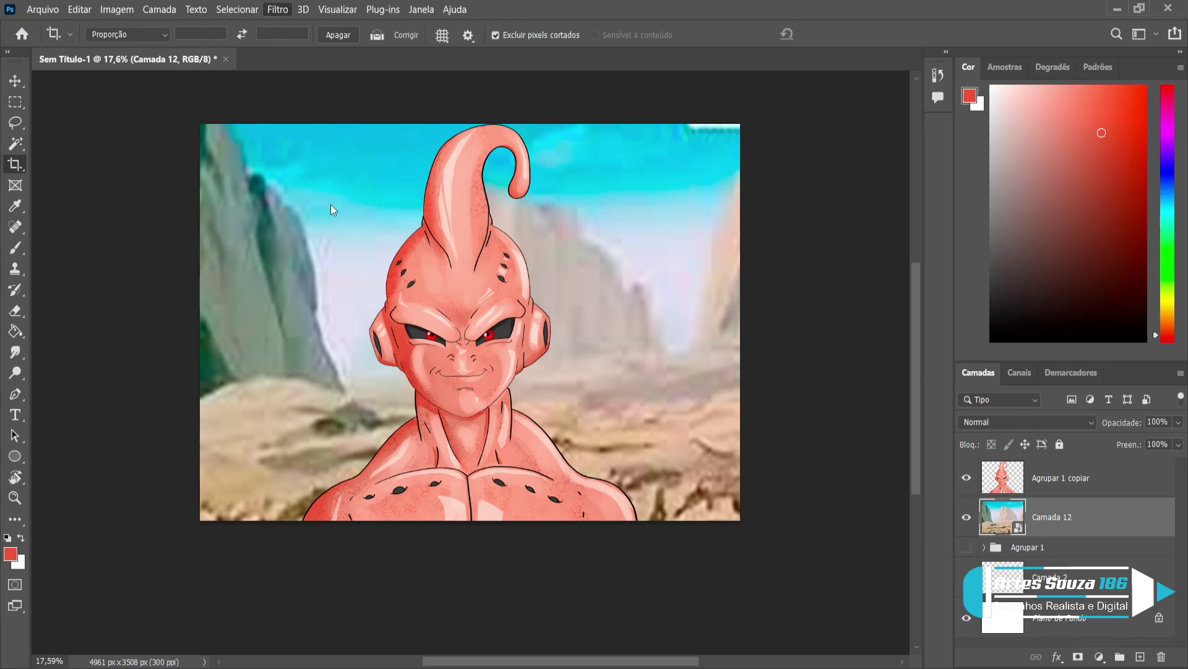
Blur the landscape background with Desfoque Gaussiano and darken it with a Matiz/Saturação smart filter
key("ctrl+alt+f")
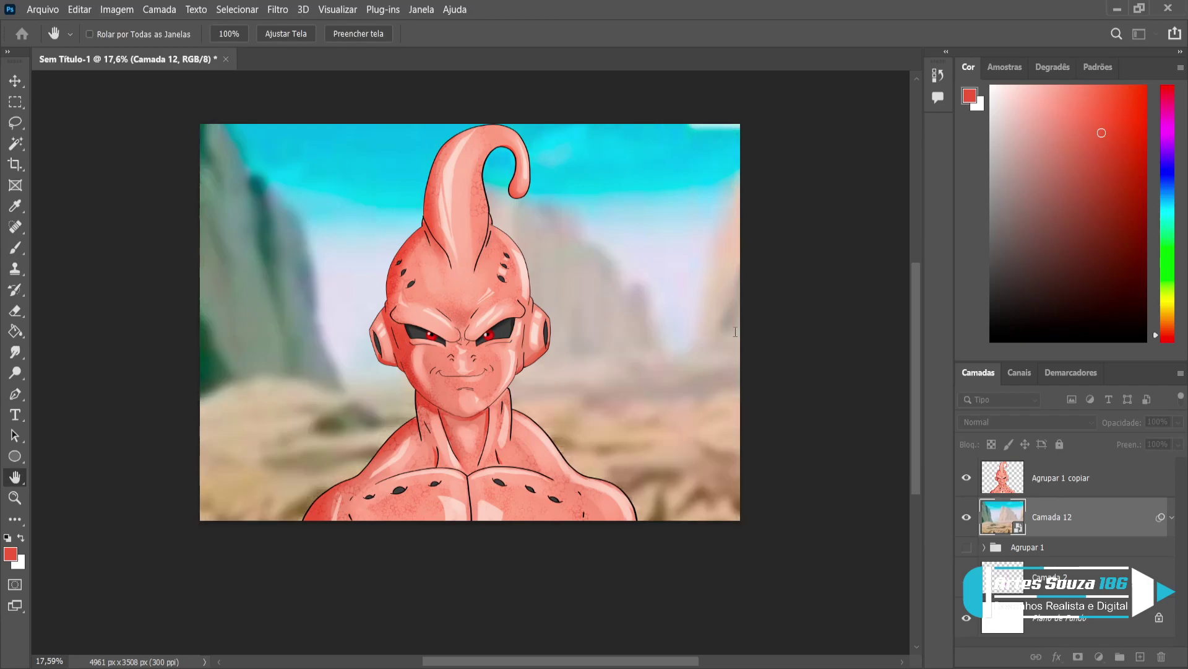
key("c")
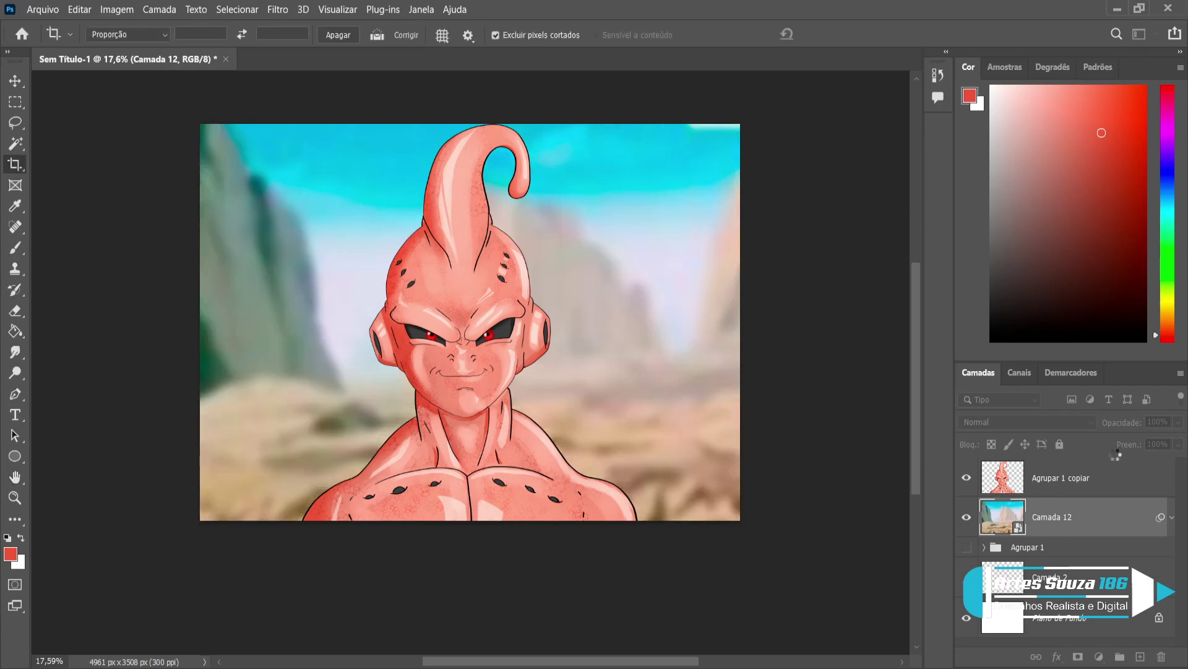
key("i")
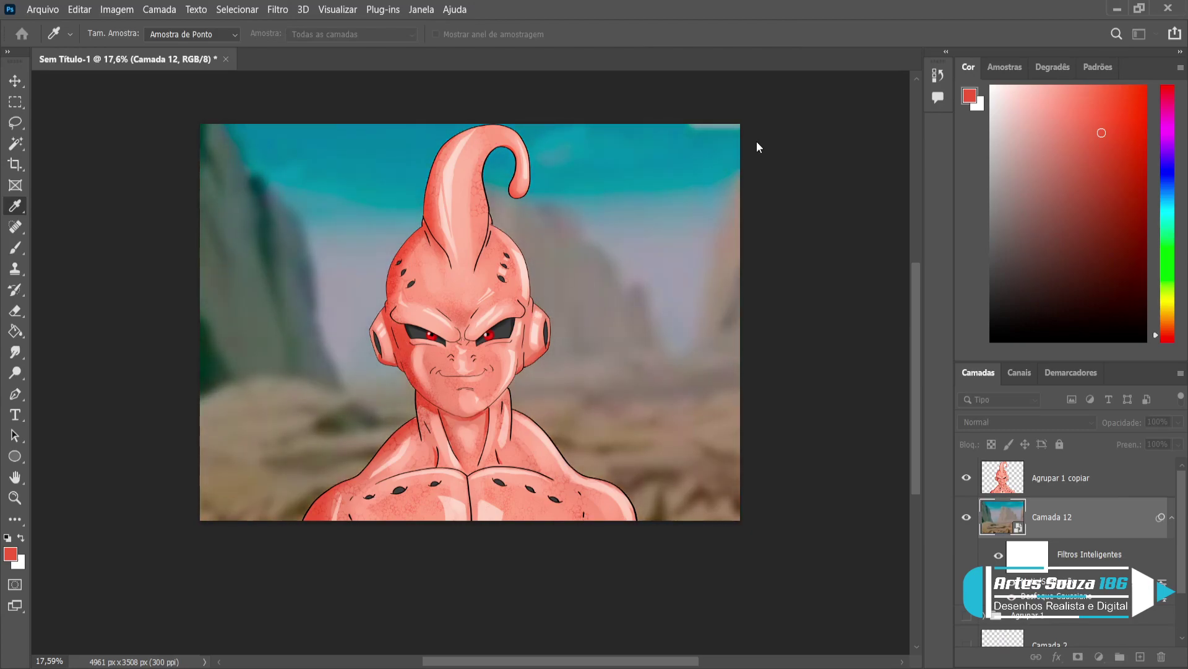
key("c")
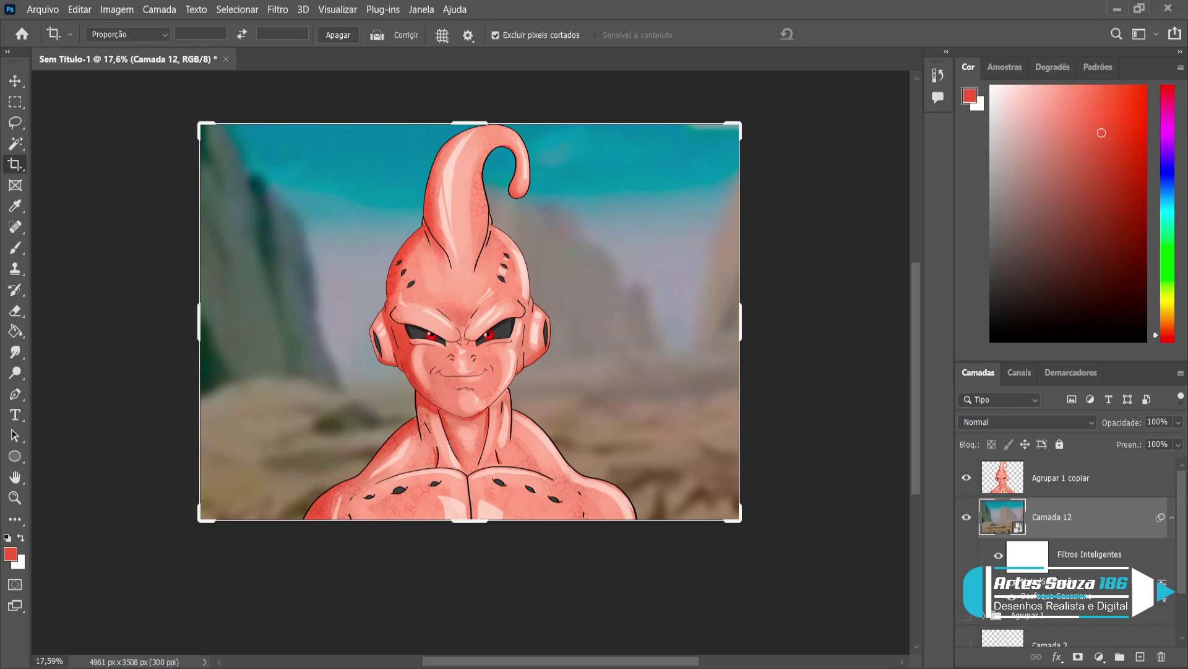
Create a new layer above the character and paste the image of scattered grey rock debris
key("ctrl+shift+alt+n")
left_click_drag(1054, 518, 1077, 459)
key("ctrl+v")
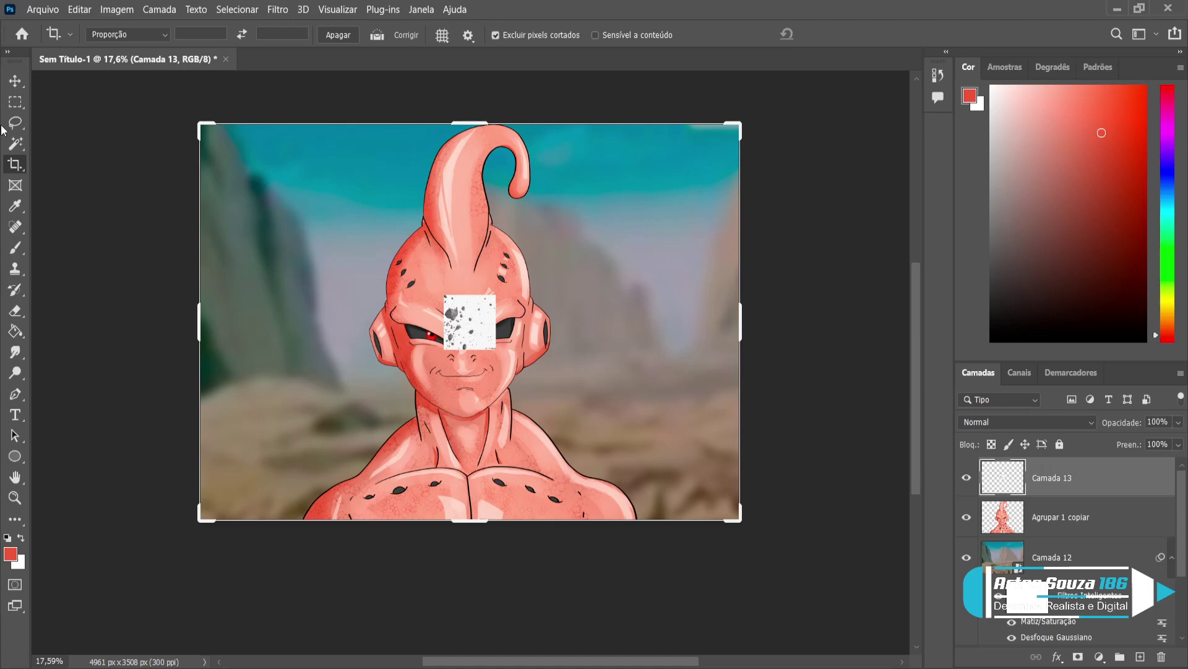
Remove the white background from the rock debris image with the Magic Wand at tolerance 30, then clear the selection
left_click(15, 142)
left_click(477, 310)
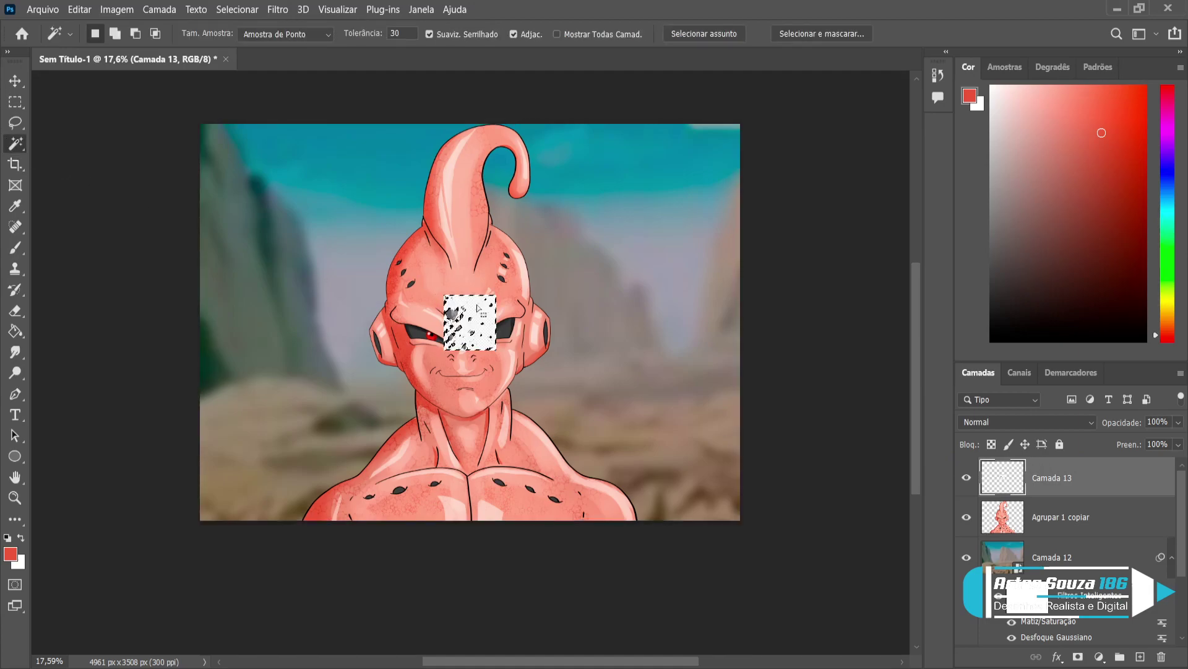
key("Delete")
key("ctrl+d")
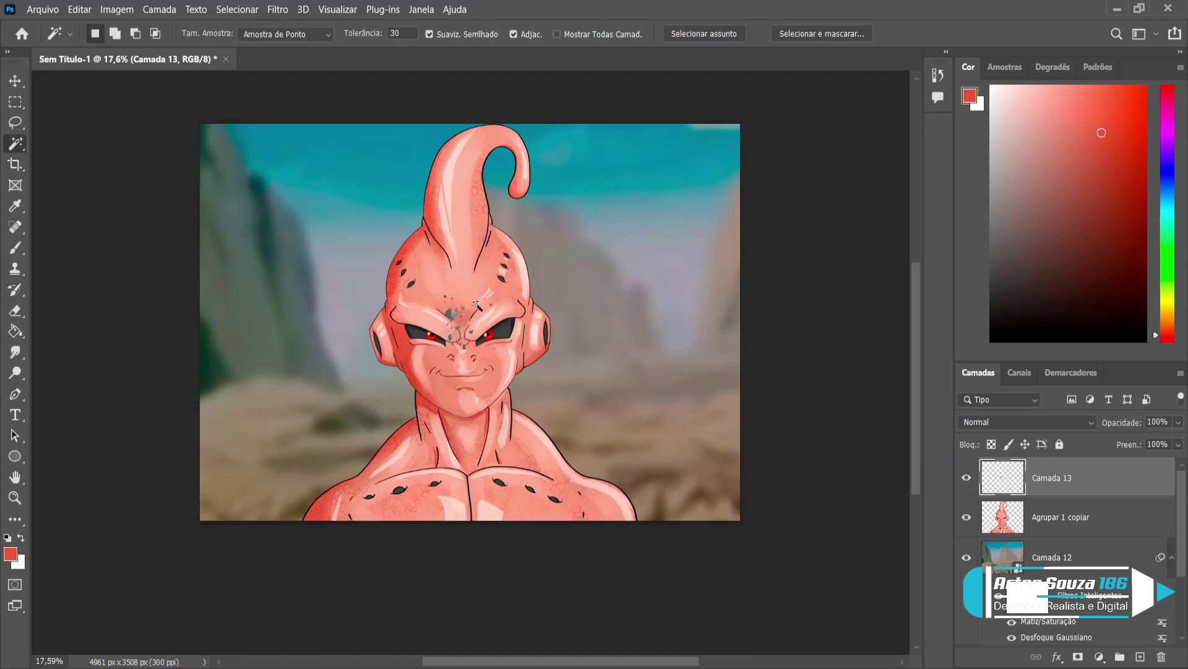
scroll(476, 310, "up", 2)
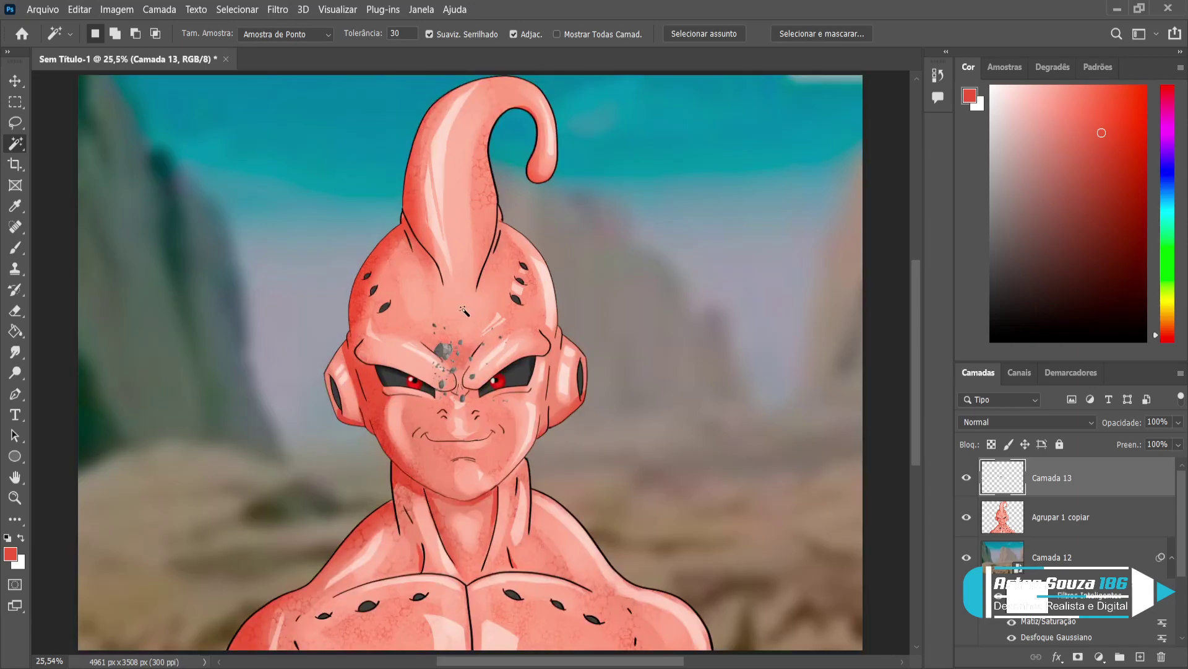
Recolour the grey rock debris on Camada 13 to earthy brown
key("i")
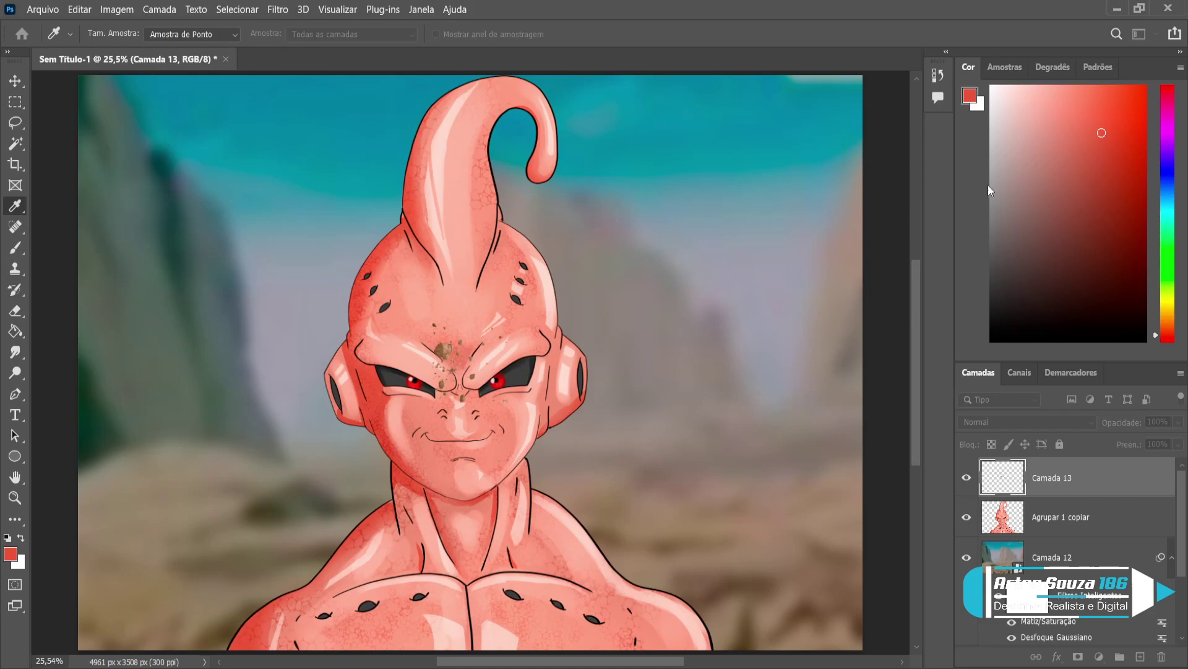
key("w")
key("v")
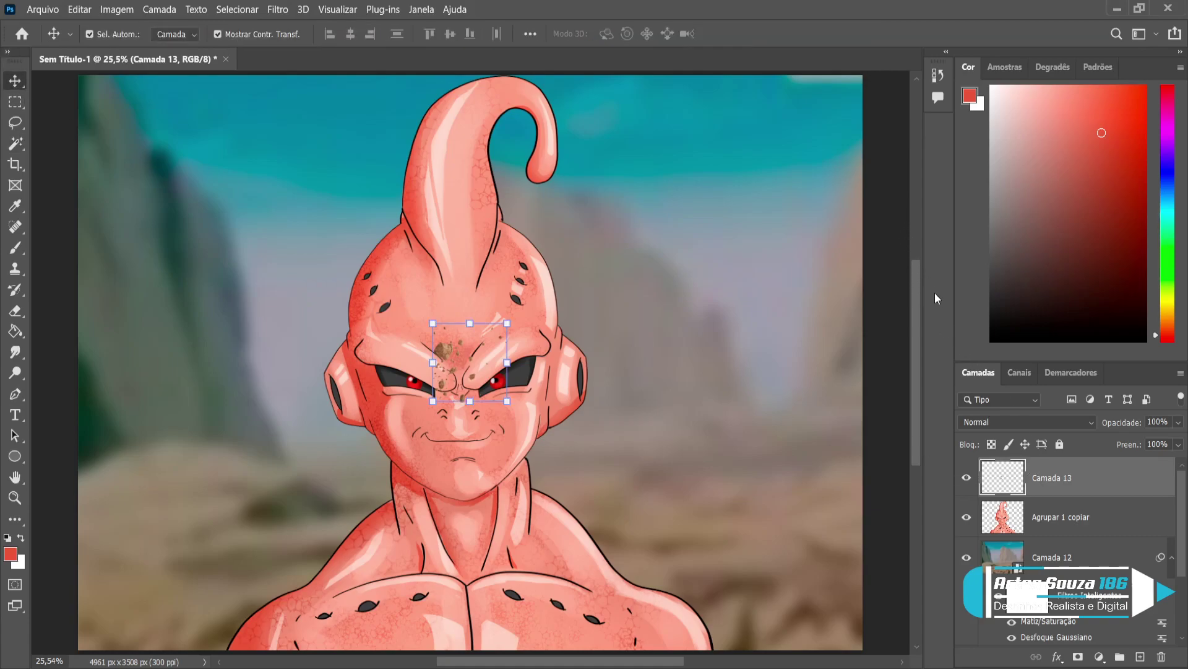
Convert the rock debris to a smart object, scale it to 298.12% by 308.68% and place it beside the character's left-hand shoulder
key("ctrl+j")
key("ctrl+z")
left_click_drag(507, 323, 657, 157)
left_click_drag(440, 283, 202, 470)
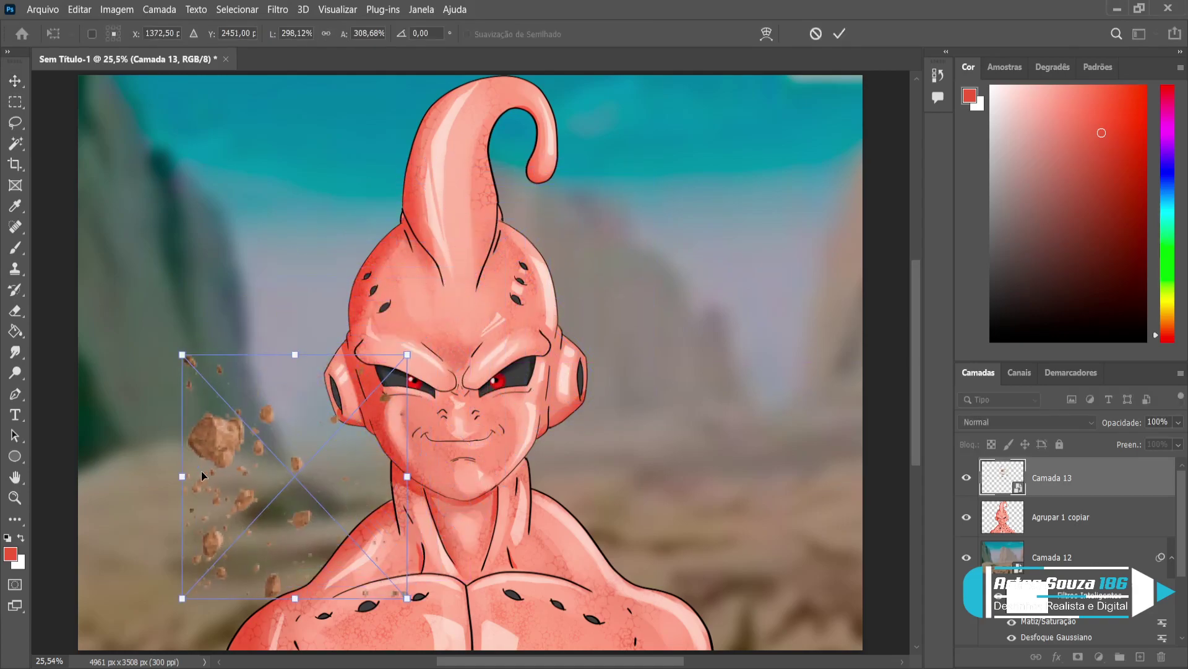
key("ctrl+0")
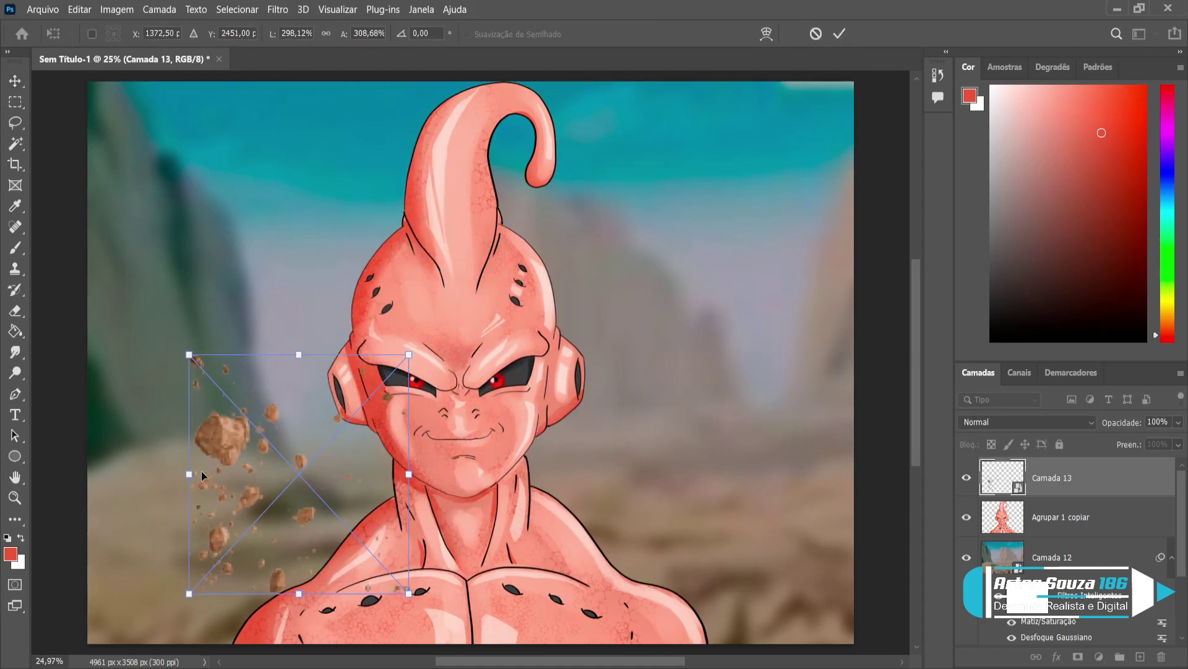
Shrink the rock debris and move it into the lower-left corner of the canvas
left_click(15, 81)
left_click_drag(221, 450, 166, 537)
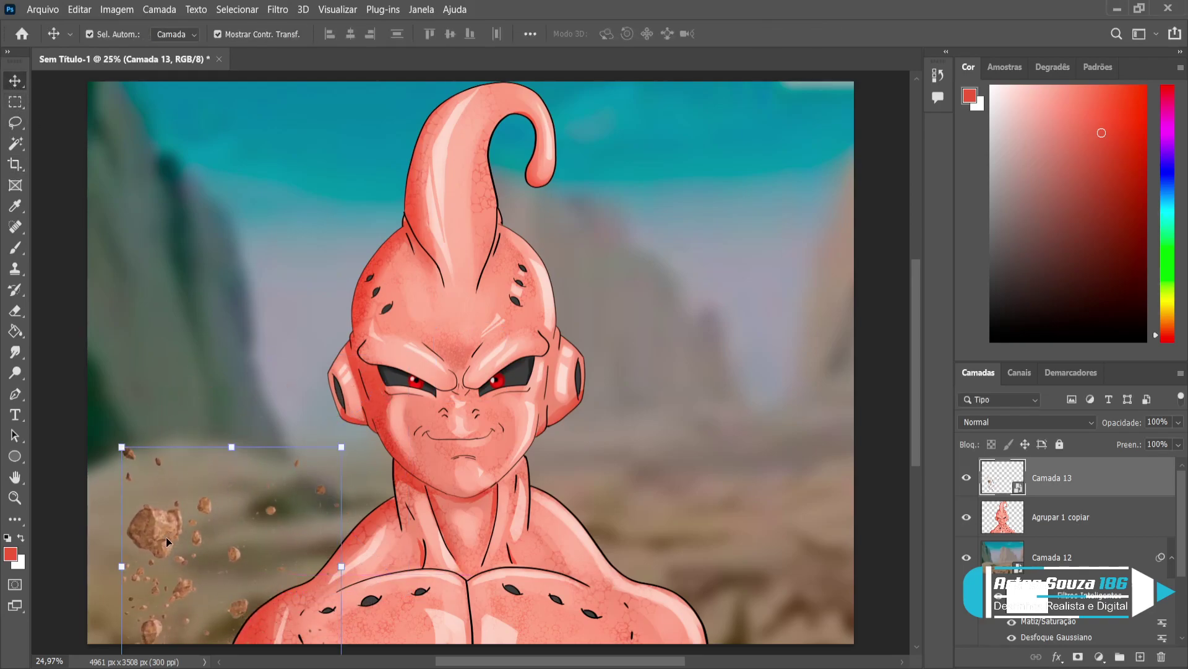
left_click_drag(340, 446, 282, 435)
left_click_drag(172, 499, 154, 554)
left_click(15, 83)
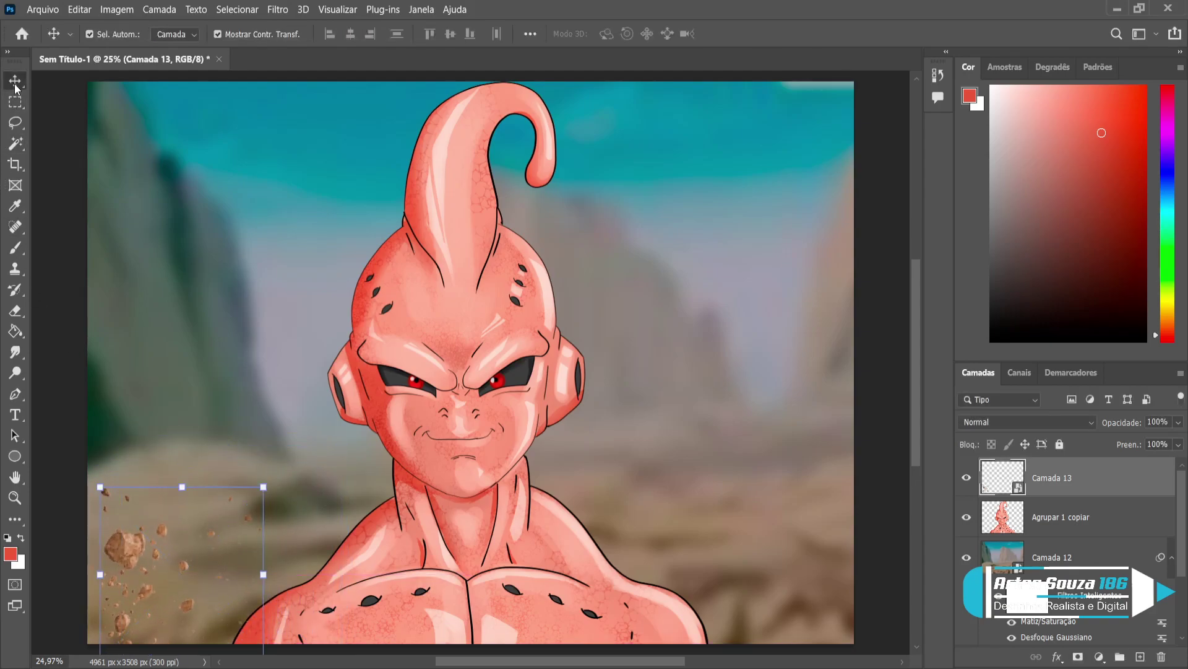
Place one debris copy in the canvas's lower-right corner and a second, scaled to 52.72% by 226.86%, beside the right-hand shoulder
key("ctrl+j")
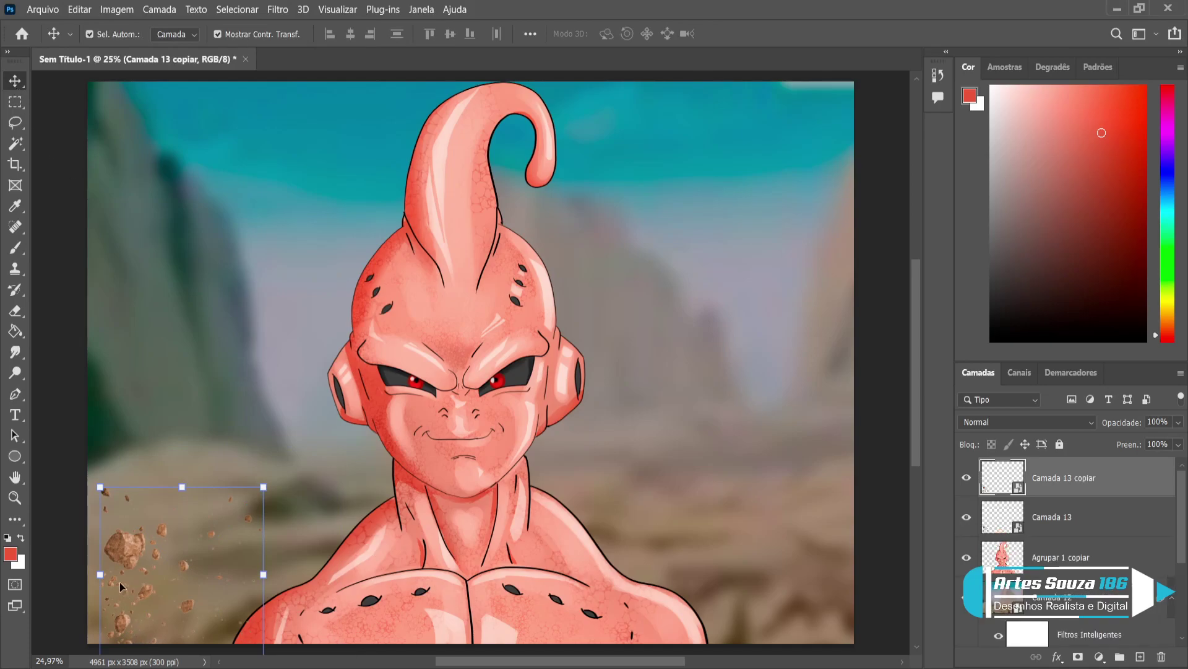
left_click_drag(110, 584, 718, 573)
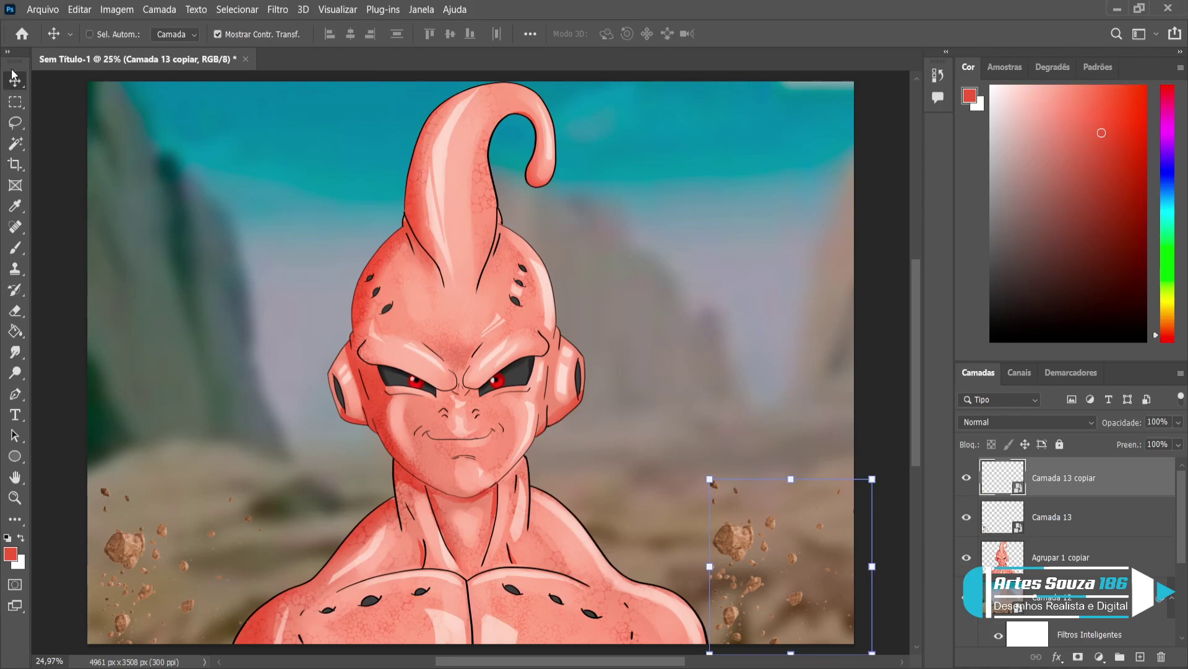
key("ctrl+j")
left_click(90, 34)
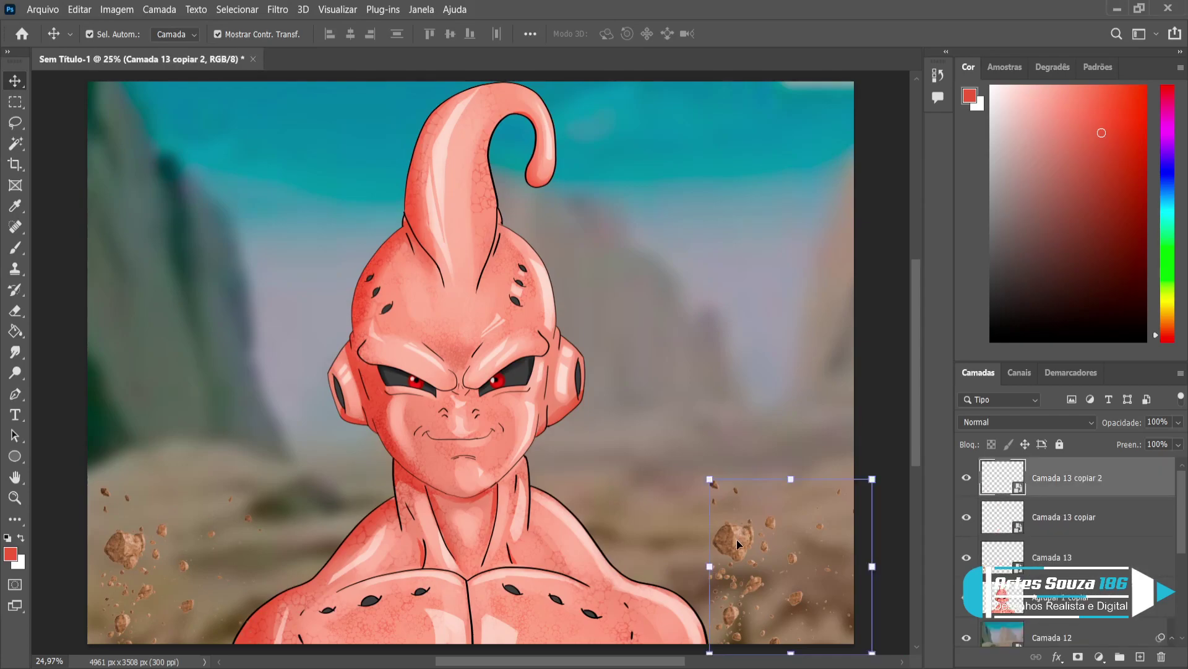
left_click_drag(736, 540, 633, 361)
key("ctrl+t")
left_click_drag(722, 362, 612, 468)
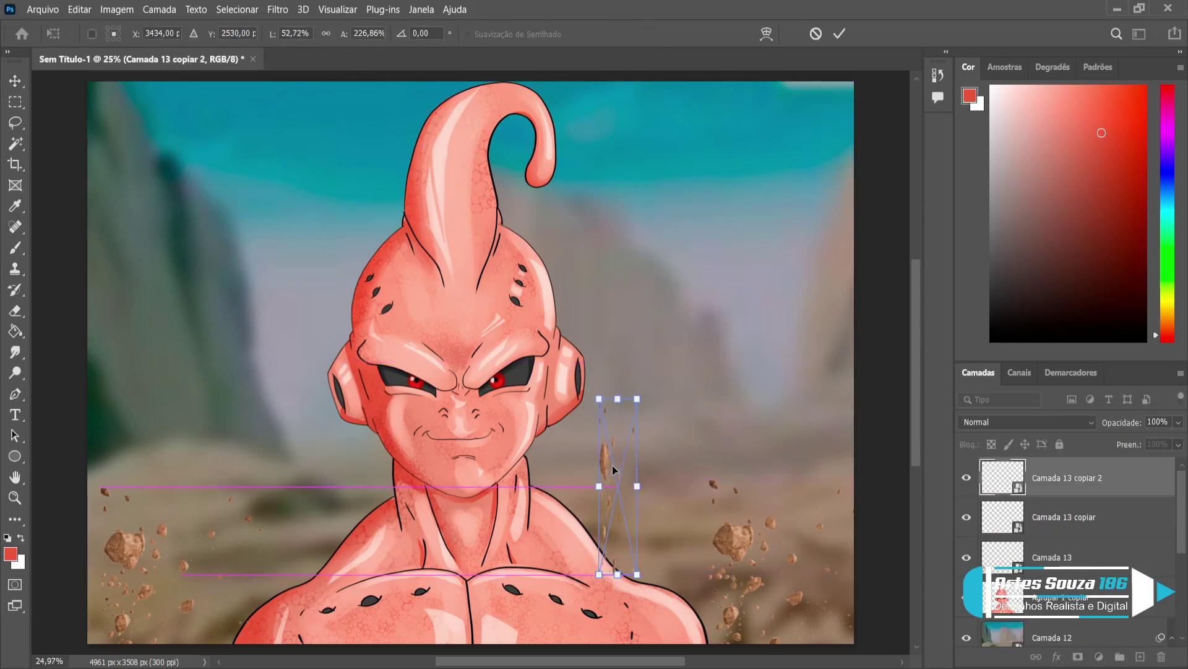
left_click(15, 81)
Move the character layer Agrupar 1 copiar above the debris and merge the three debris layers into one
left_click_drag(1043, 610, 1064, 483)
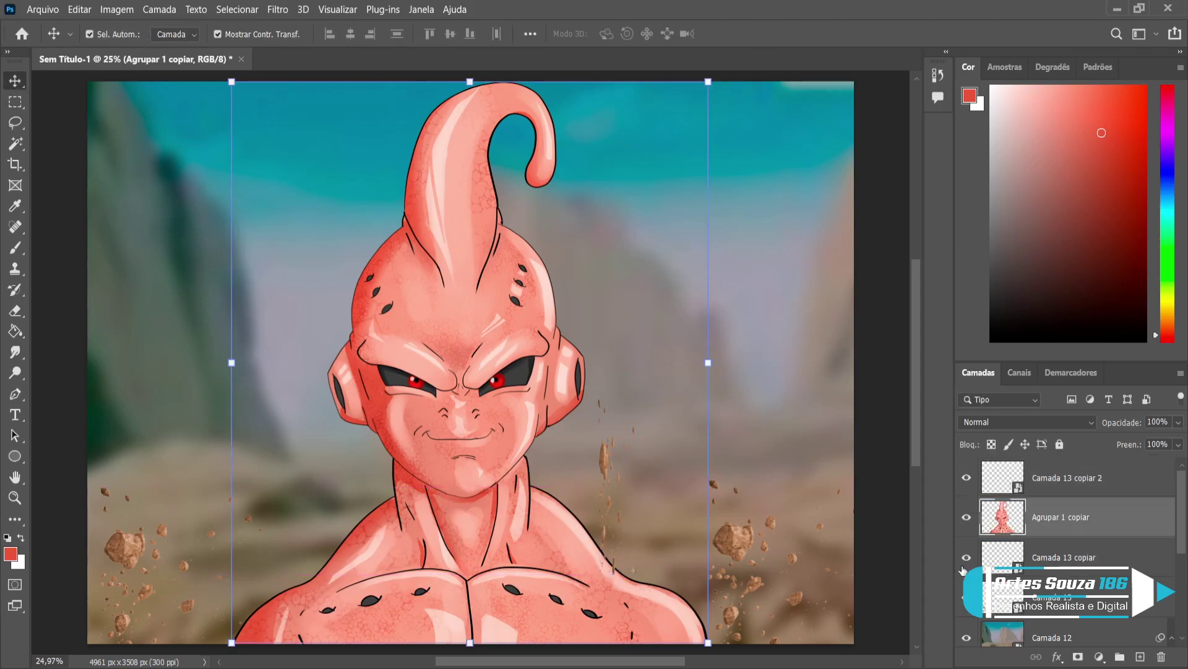
left_click_drag(1025, 538, 1056, 461)
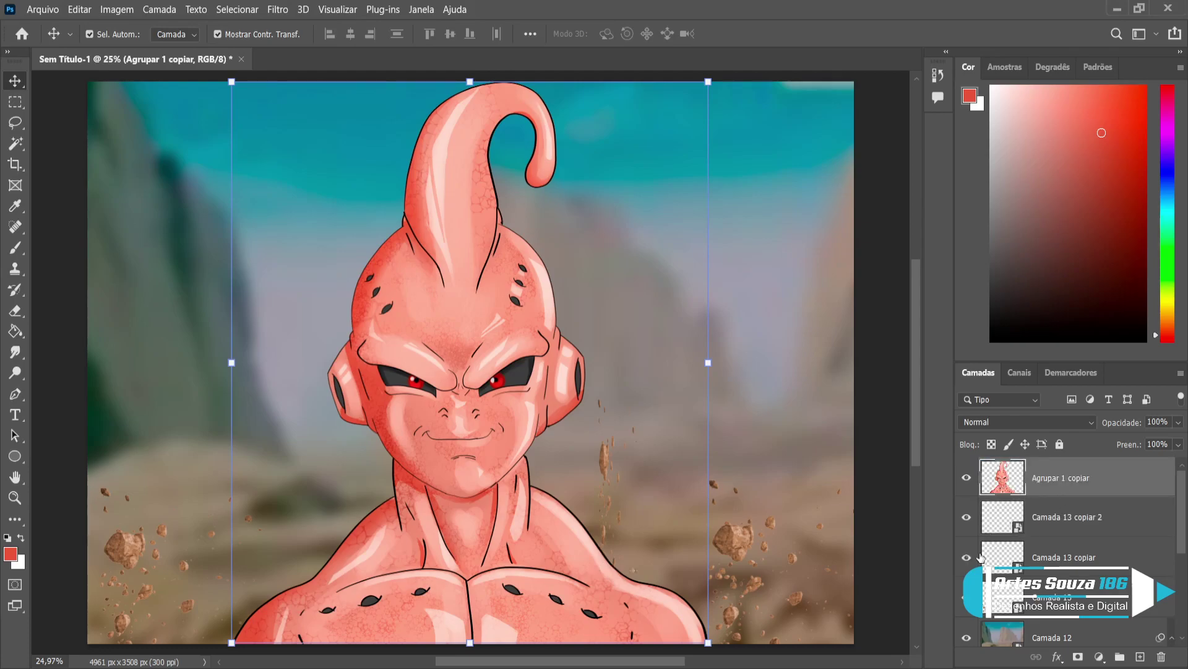
left_click(1059, 525)
left_click(1064, 557, "ctrl")
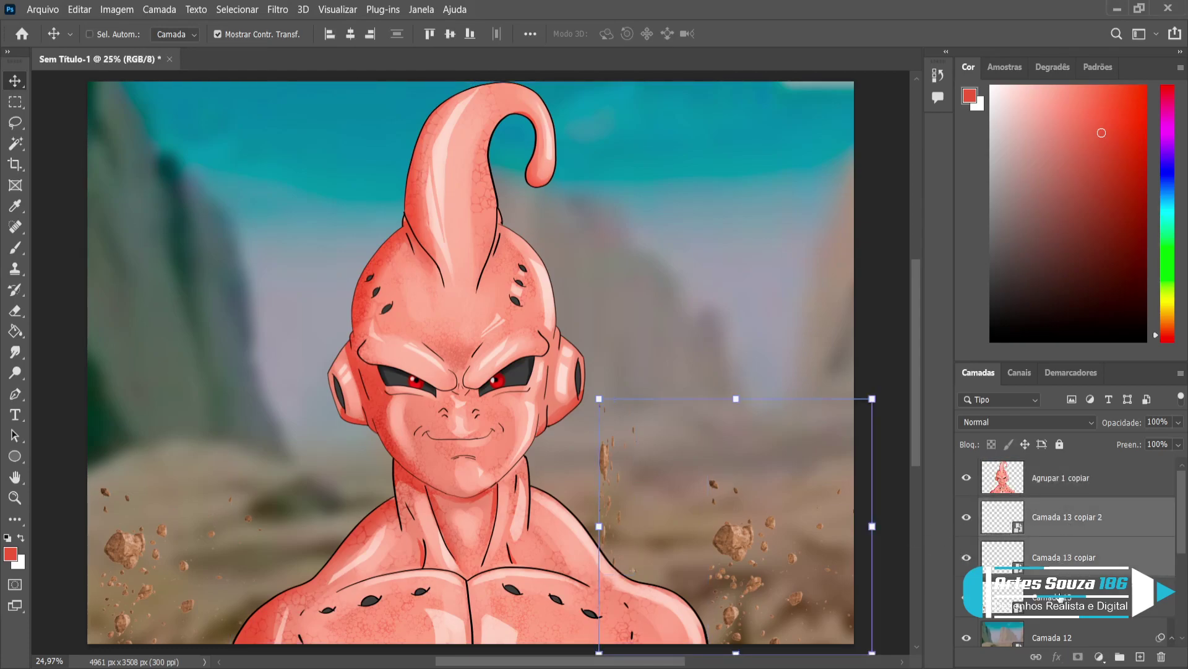
left_click(1061, 597, "ctrl")
key("ctrl+e")
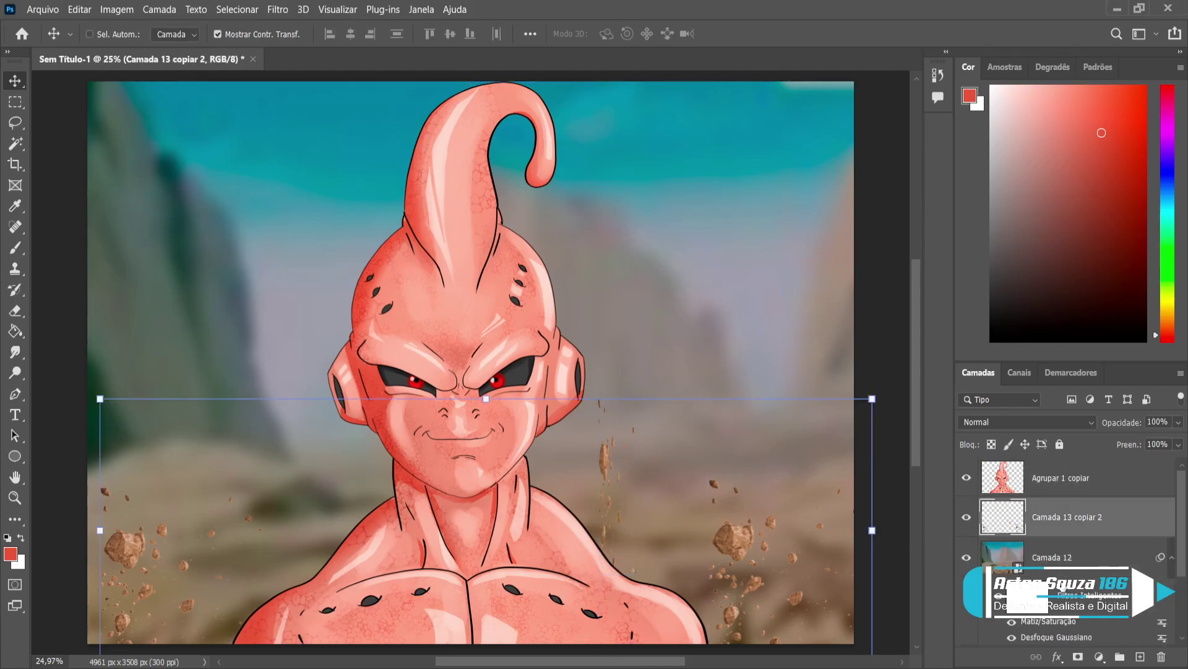
Duplicate the merged debris, rotate the copy about 177°, stretch it vertically around the head and merge it into the original debris layer
key("ctrl+j")
left_click_drag(889, 540, 364, 530)
left_click_drag(122, 528, 306, 510)
left_click_drag(883, 515, 689, 414)
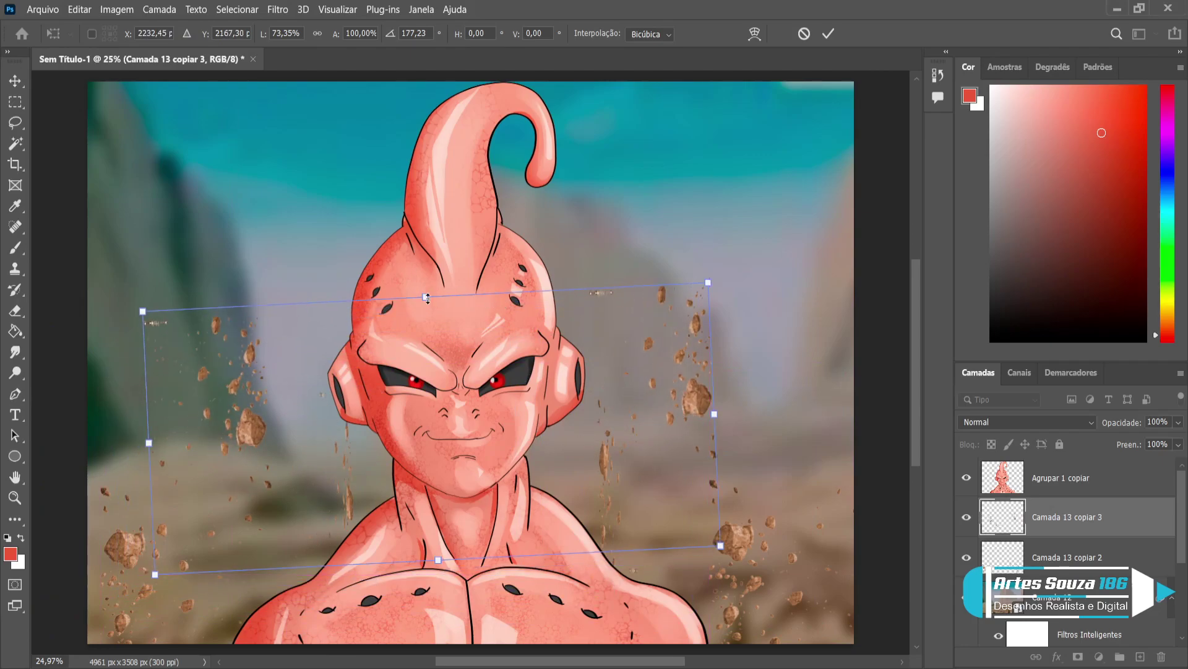
left_click_drag(427, 298, 420, 128)
left_click_drag(777, 305, 784, 330)
left_click_drag(697, 350, 710, 459)
key("Return")
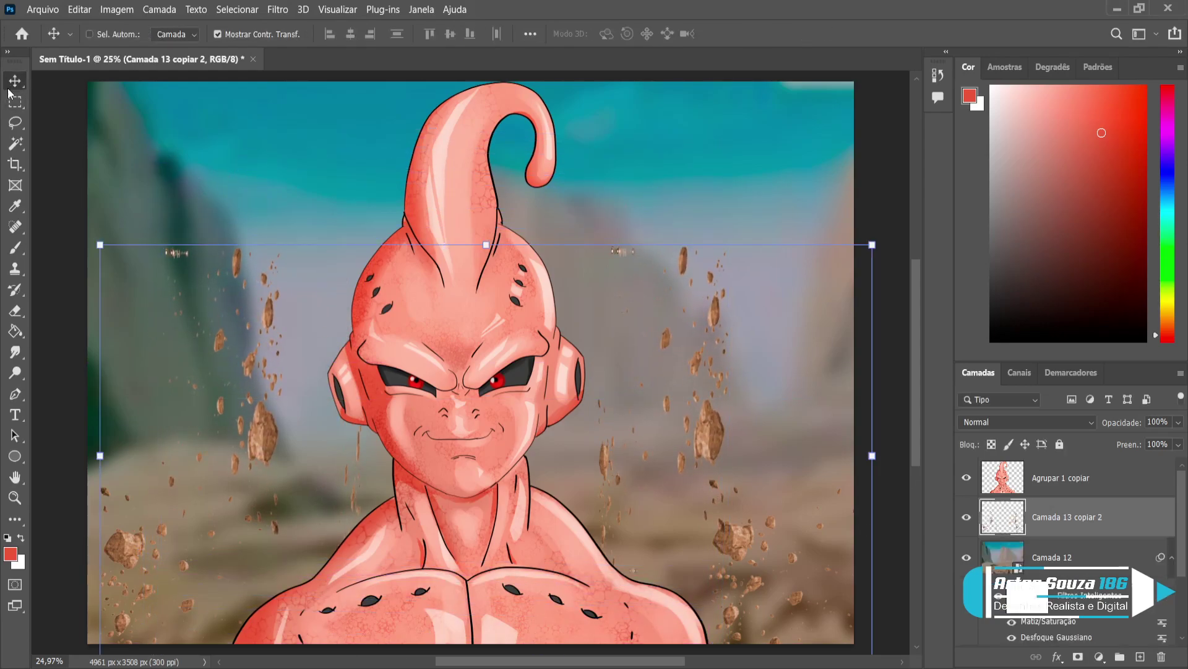
Copy the debris to the upper part of the canvas and narrow the copy to 48.68% width on the left side
left_click_drag(743, 428, 711, 274)
left_click_drag(100, 292, 265, 288)
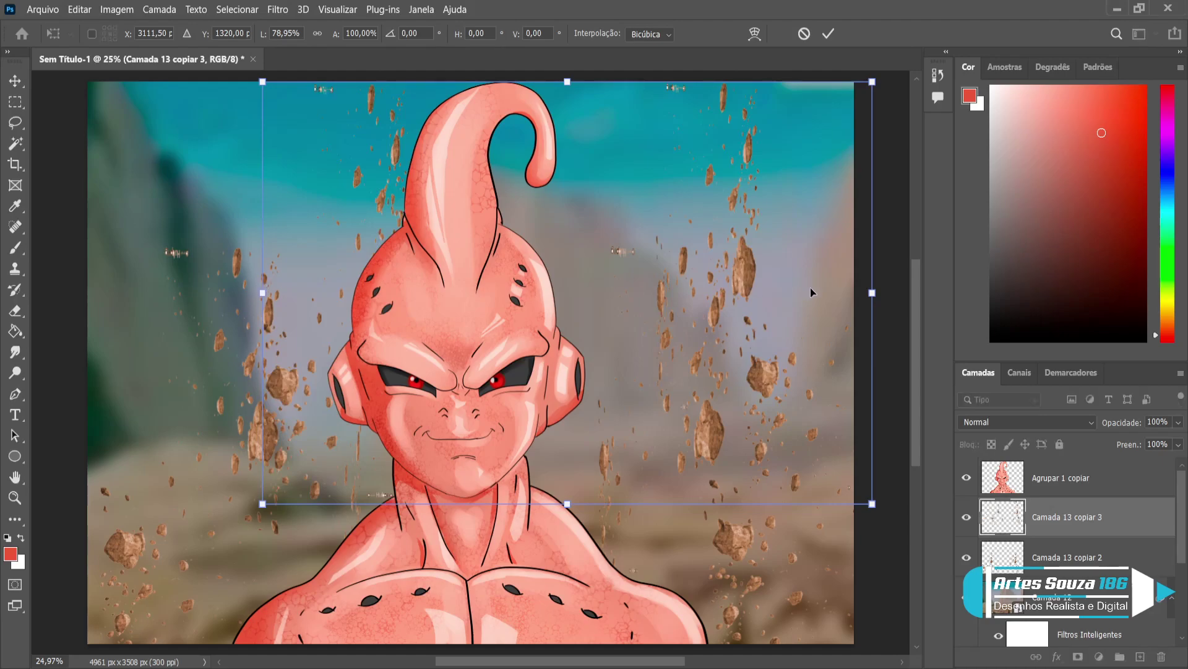
left_click_drag(872, 292, 371, 291)
left_click(13, 82)
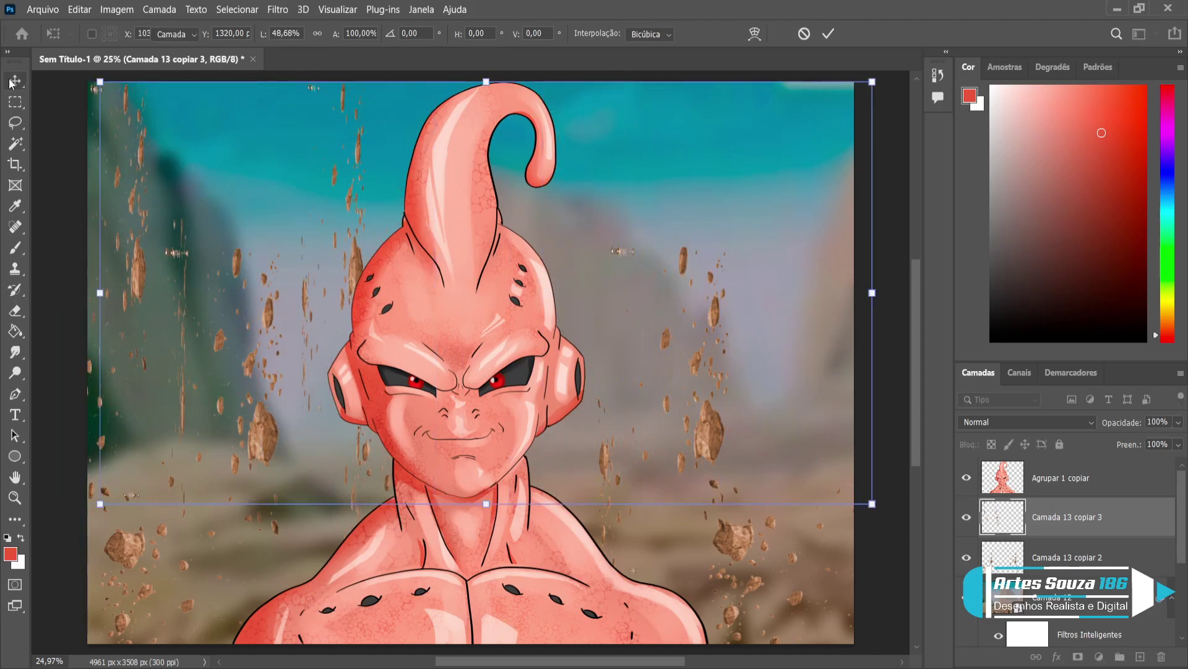
Keep a copy of the narrowed debris and stretch Camada 13 copiar 3 to -228.46% width so mirrored rocks span the upper canvas
left_click_drag(239, 277, 609, 264)
key("ctrl+z")
left_click(266, 319, "ctrl")
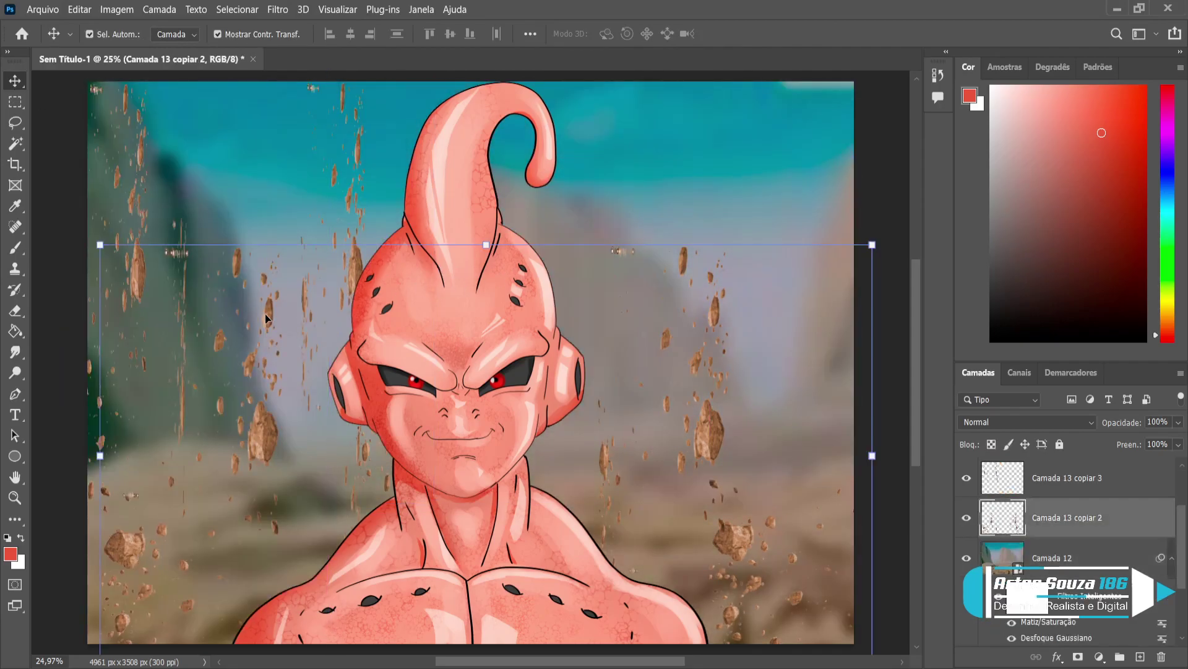
left_click(1021, 488)
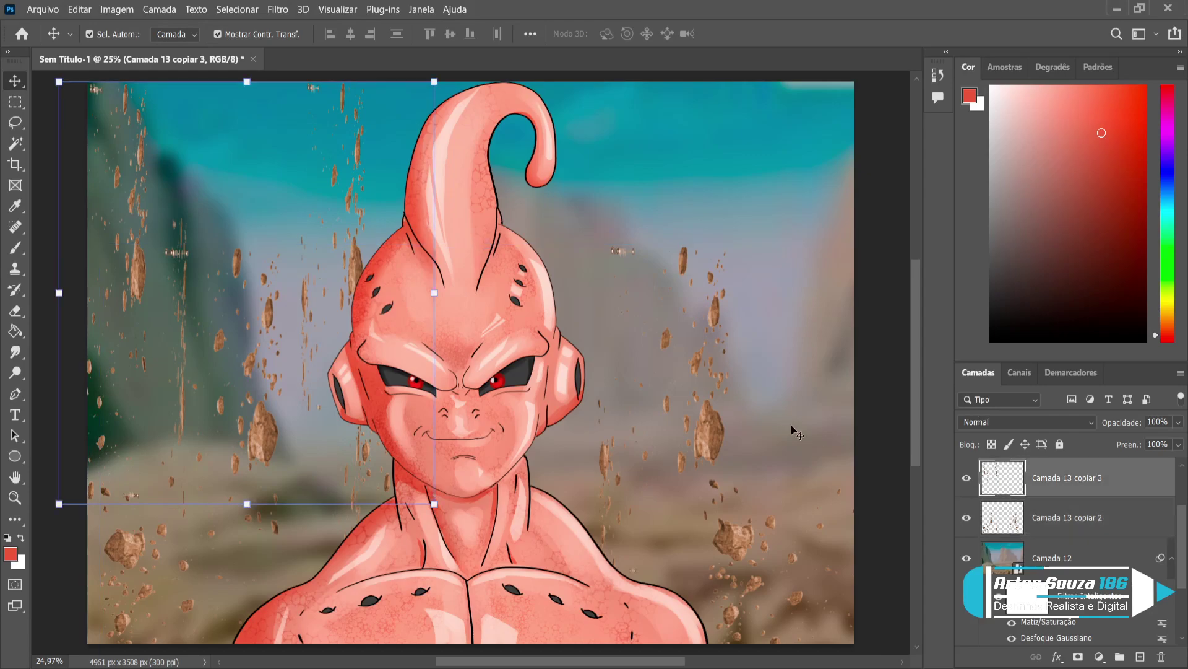
key("ctrl+t")
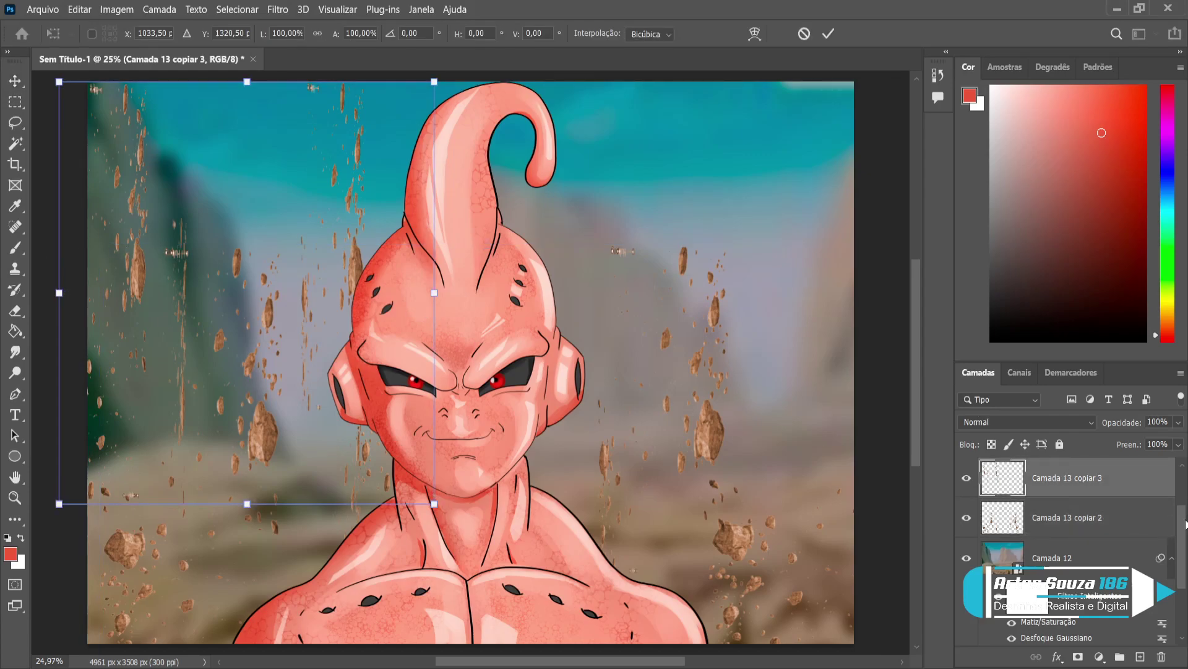
scroll(1182, 525, "up", 2)
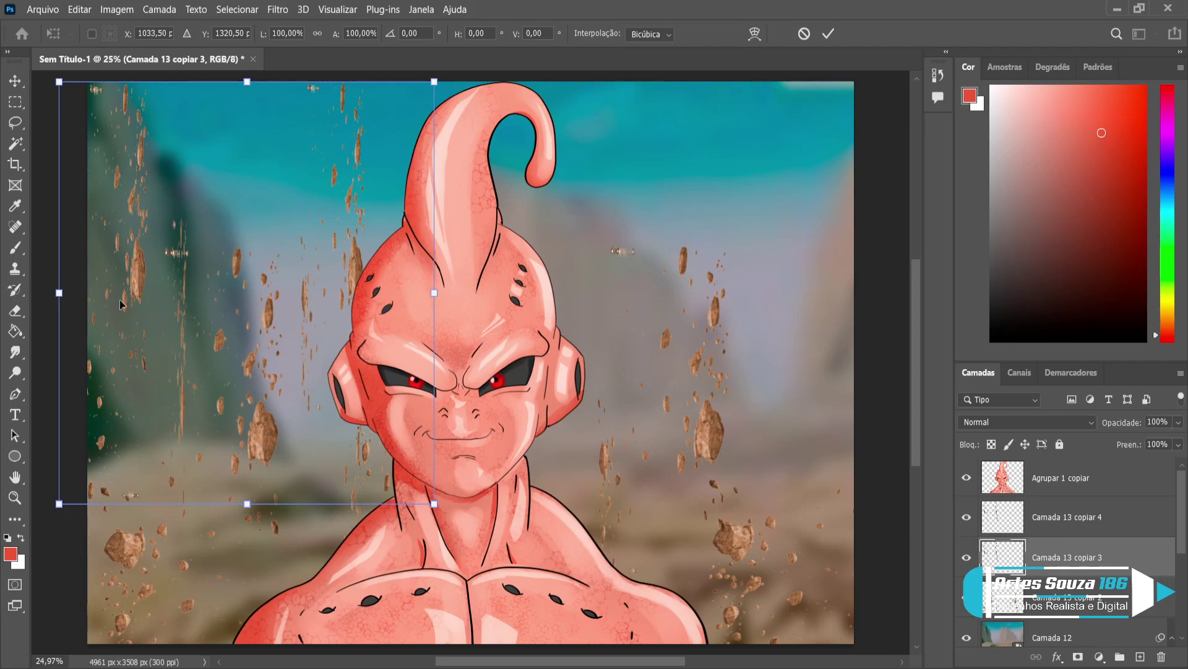
left_click_drag(58, 292, 833, 260)
left_click_drag(433, 294, 43, 286)
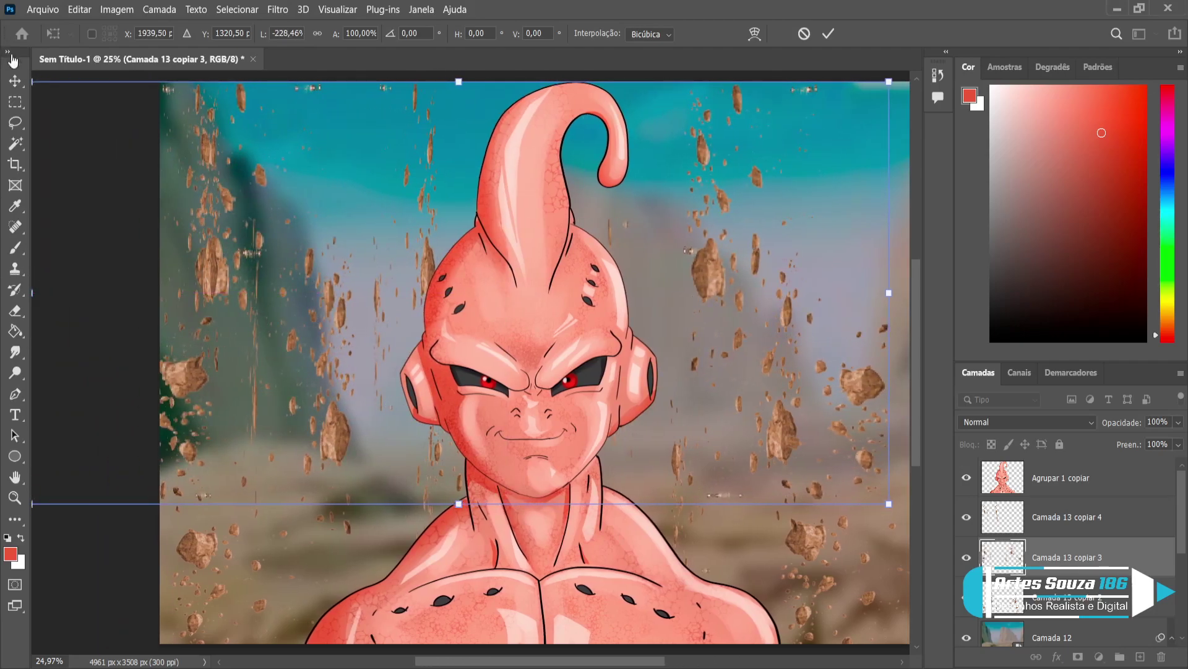
left_click(15, 81)
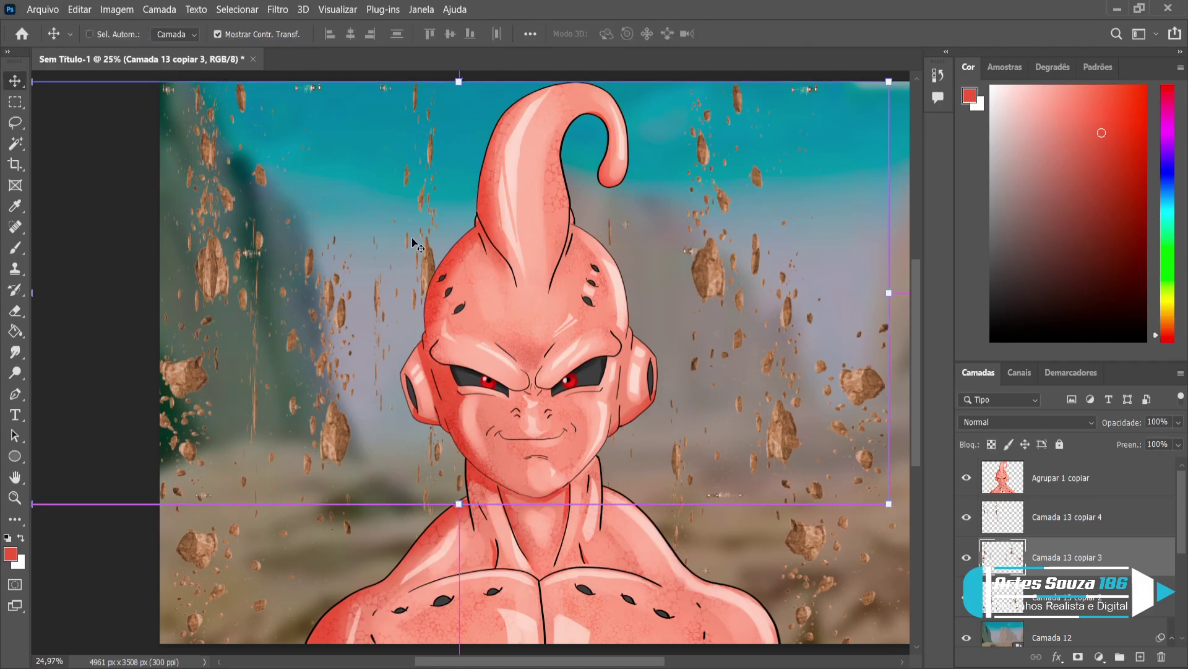
Merge all debris layers into one and place a duplicate of it above the character layer
key("alt+bracketleft")
scroll(410, 247, "down", 1)
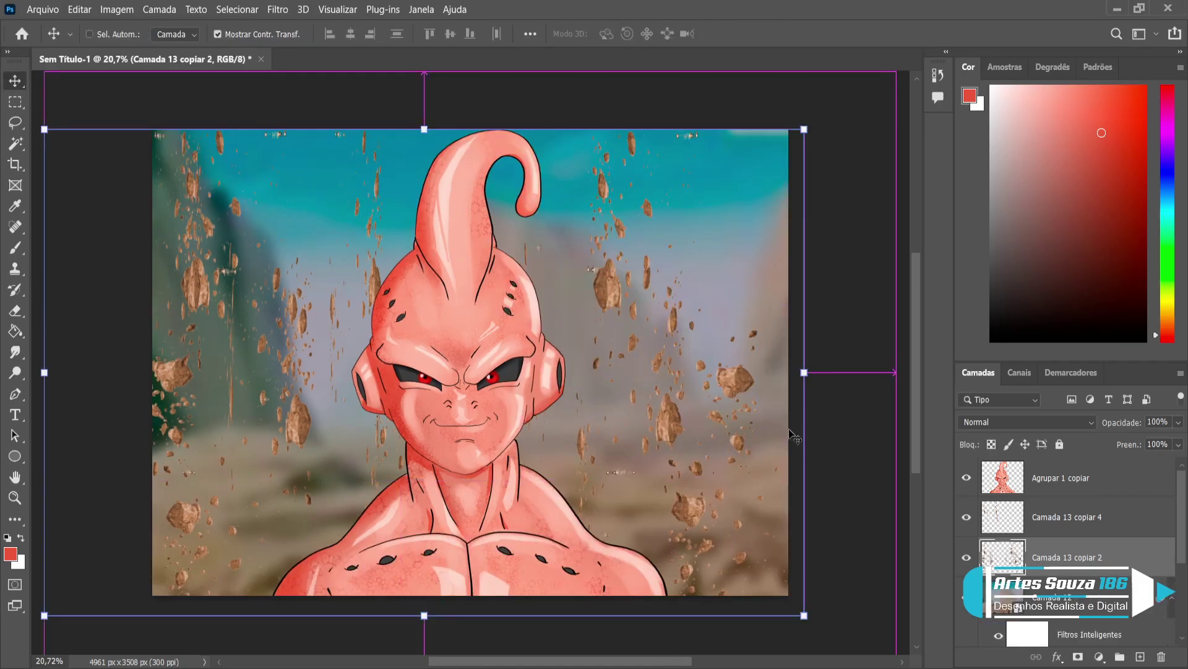
left_click(1067, 508)
key("ctrl+e")
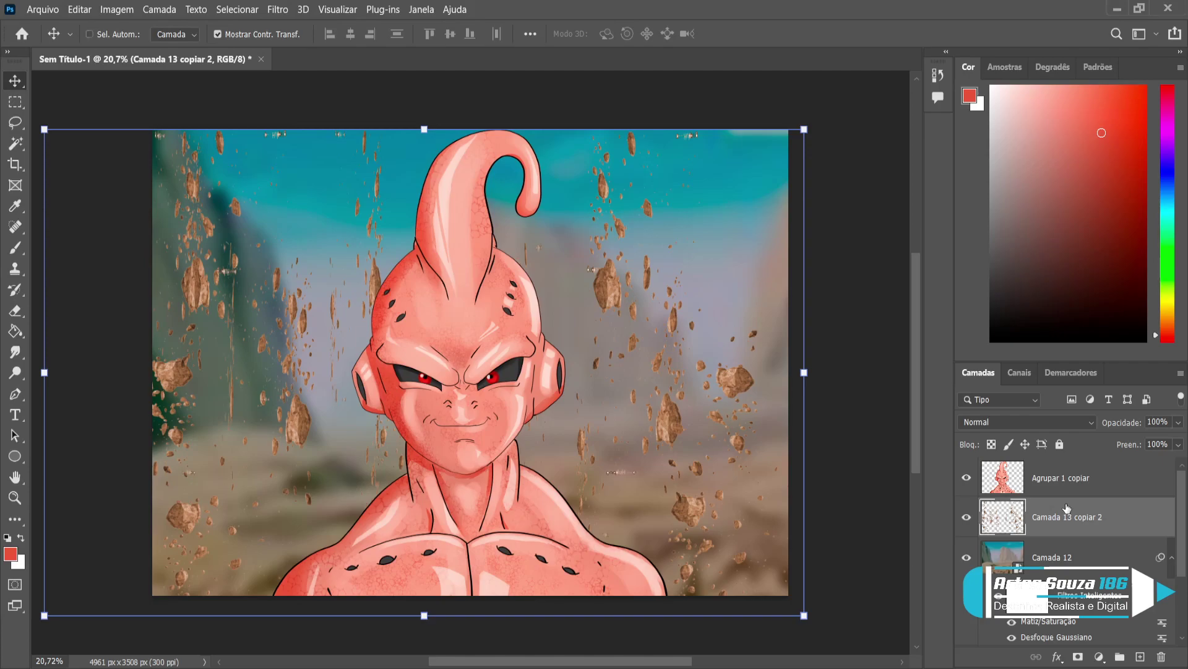
key("ctrl+j")
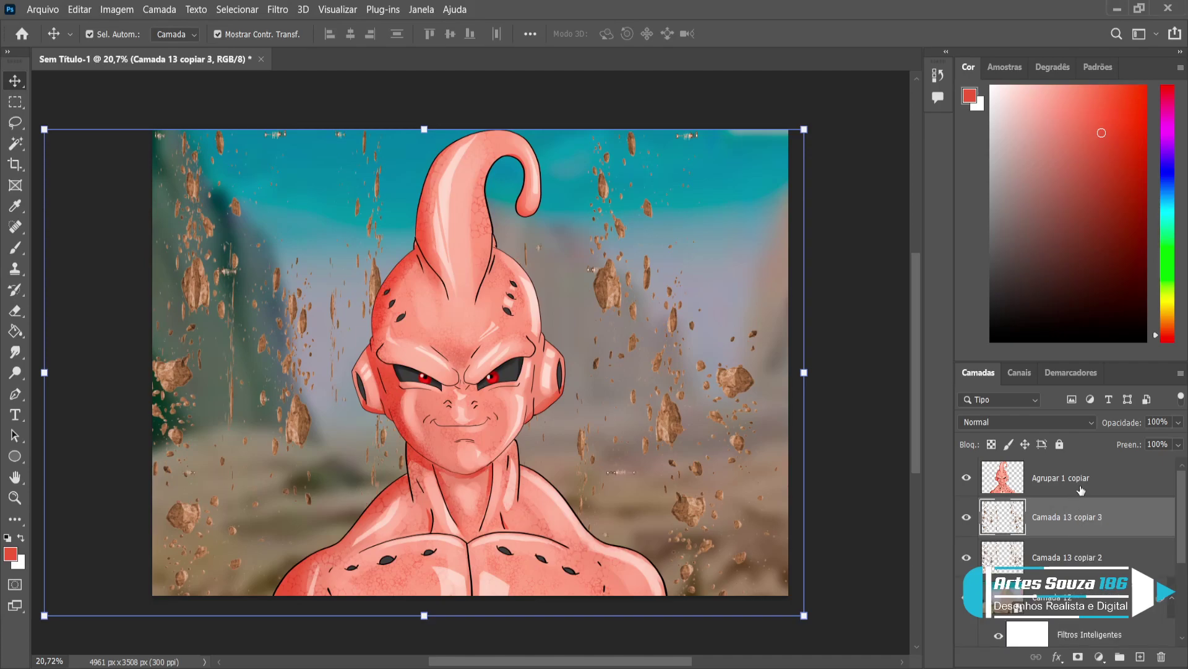
left_click_drag(1059, 519, 1065, 466)
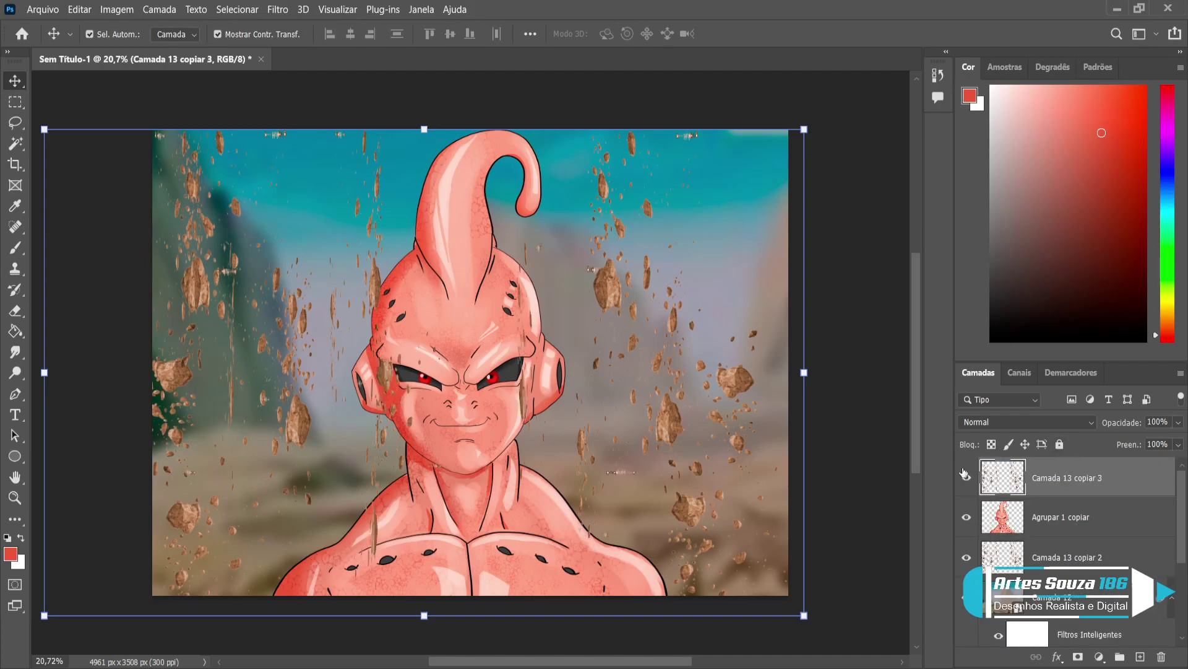
Erase the foreground debris covering the character's face, neck and chest, using an eraser enlarged to size 1000
left_click(14, 313)
left_click_drag(396, 378, 458, 408)
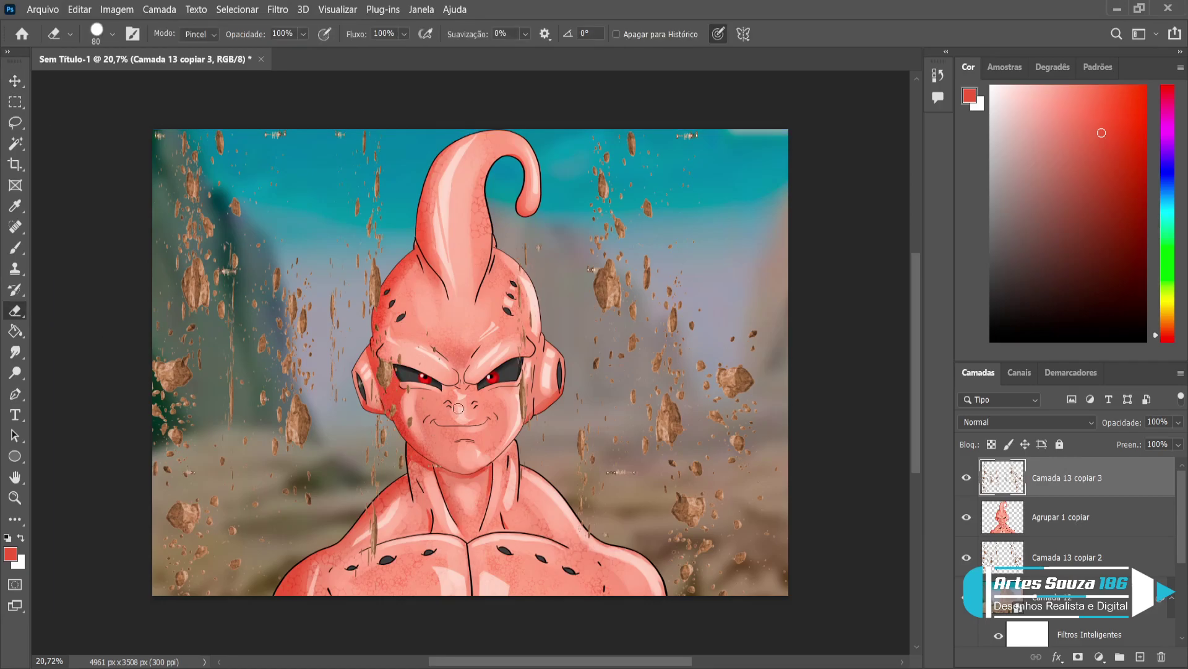
key("bracketright")
key("bracketright")
key("bracketright")
key("bracketright")
key("bracketright")
key("bracketright")
key("bracketright")
key("bracketright")
key("bracketright")
key("bracketright")
key("bracketright")
key("bracketright")
key("bracketright")
key("bracketright")
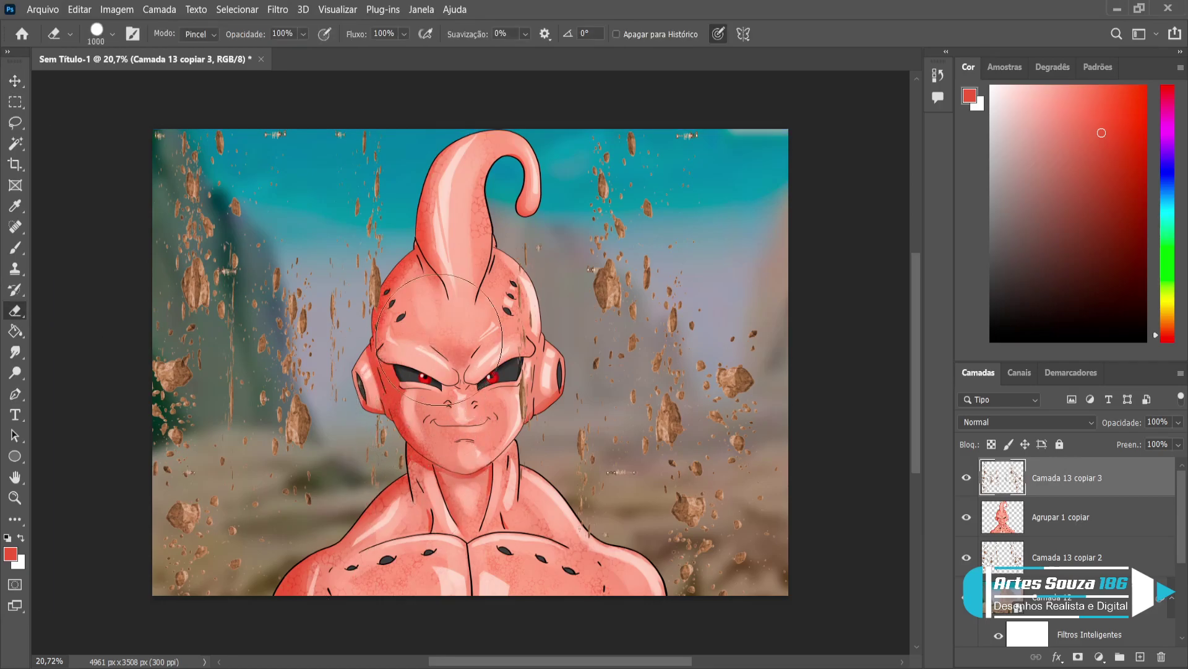
mouse_move(430, 303)
left_mouse_down()
mouse_move(483, 365)
mouse_move(471, 347)
mouse_move(446, 353)
mouse_move(438, 530)
mouse_move(451, 619)
left_mouse_up()
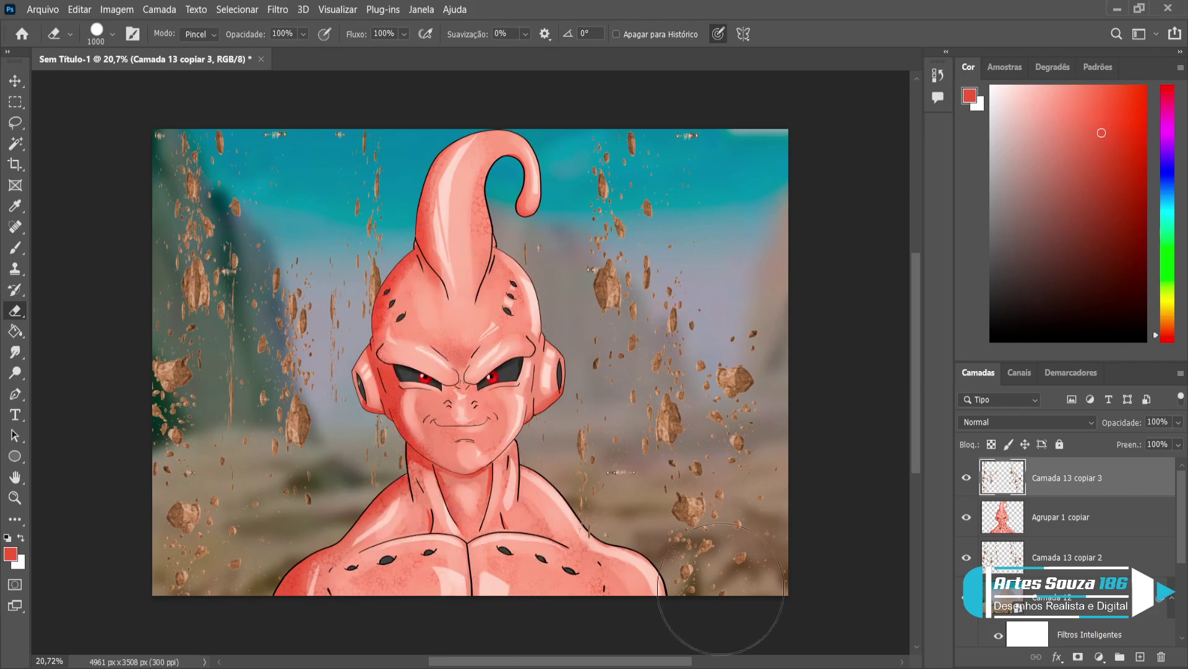
Add a new empty layer directly above the blurred desert layer, beneath the debris
left_click(1067, 520)
left_click(1068, 557)
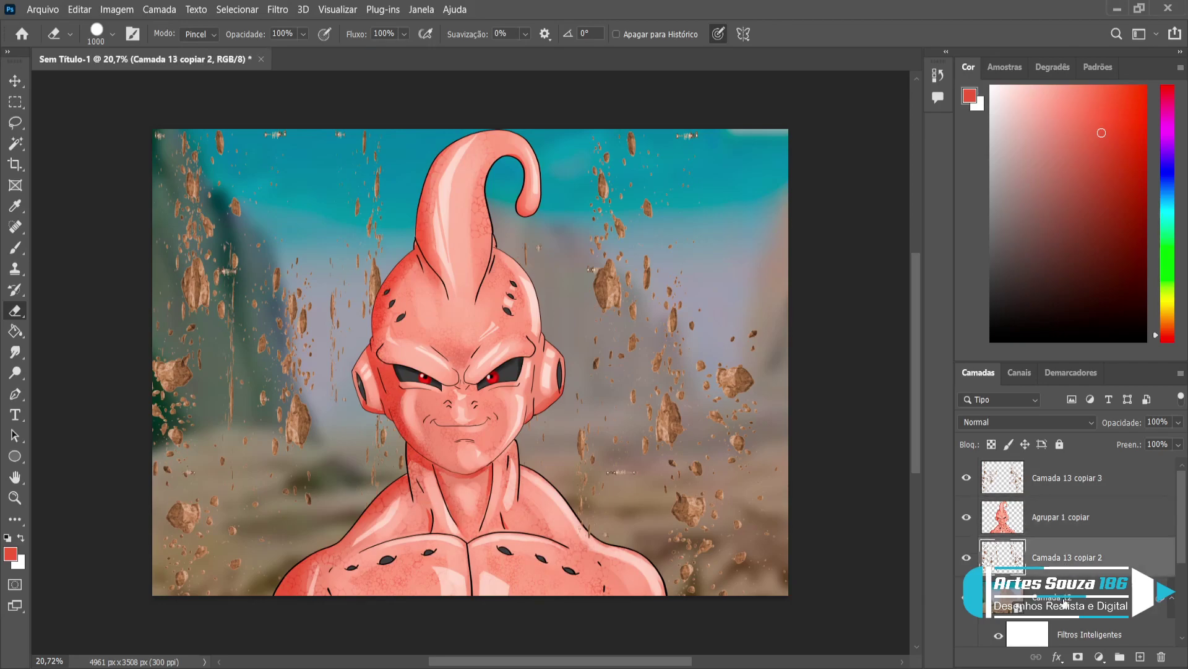
left_click(1068, 597)
left_click(1141, 656)
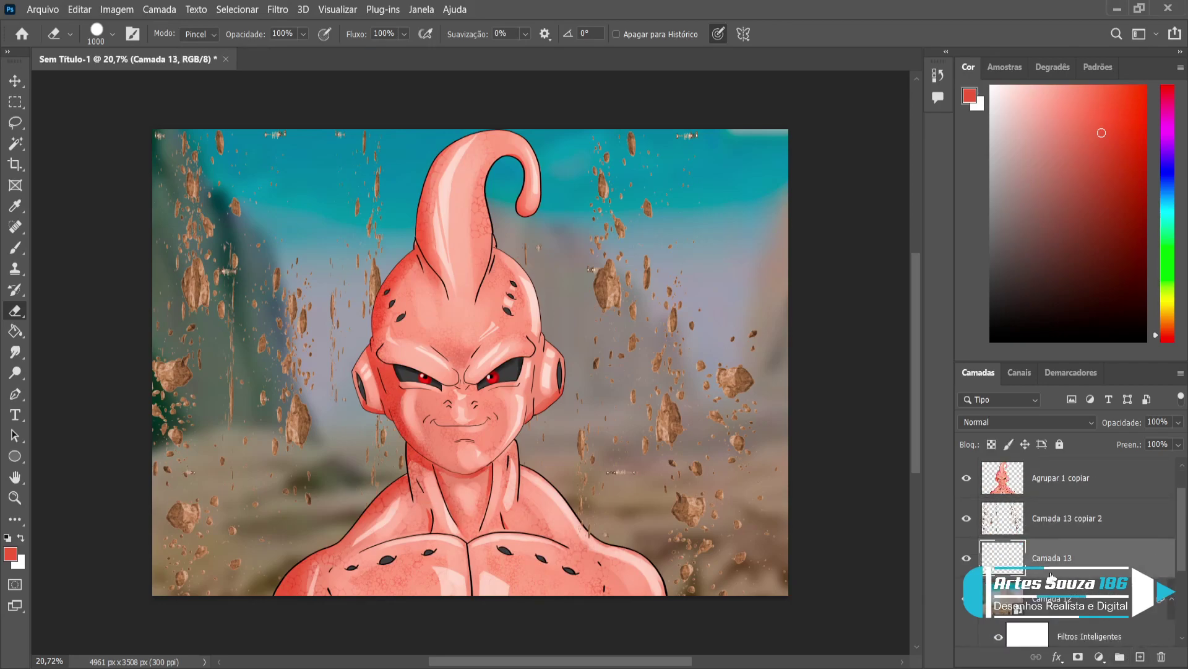
Paint a magenta glow behind the character's neck and shoulders with a soft brush at size 4900
left_click(15, 247)
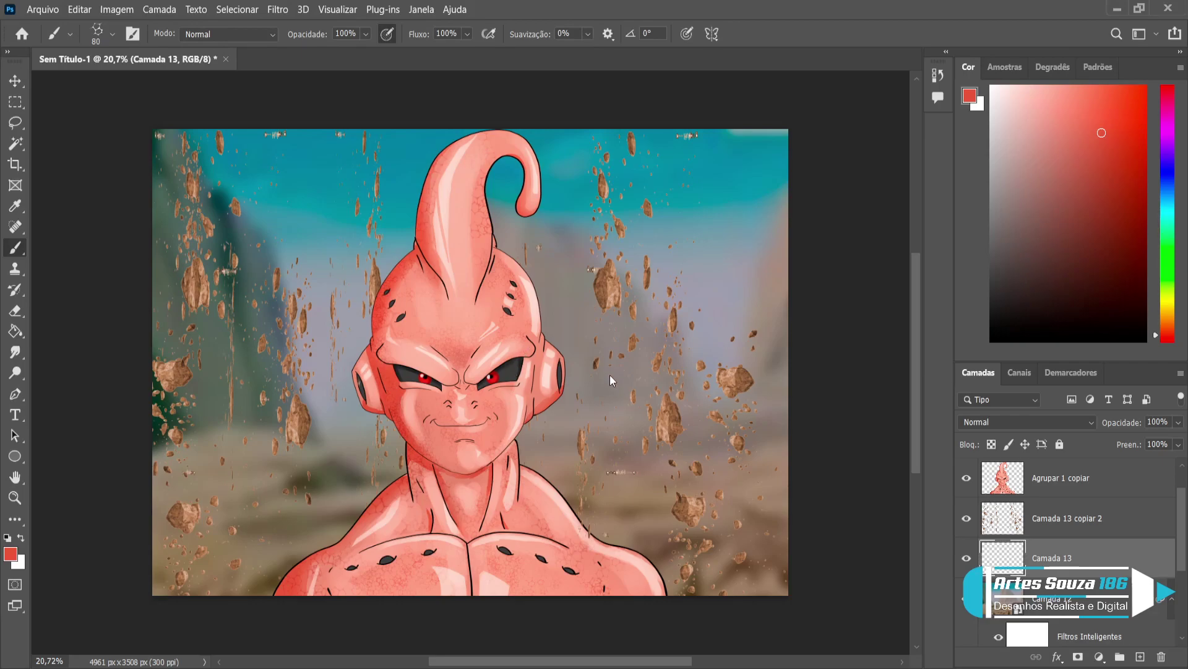
key("period")
key("i")
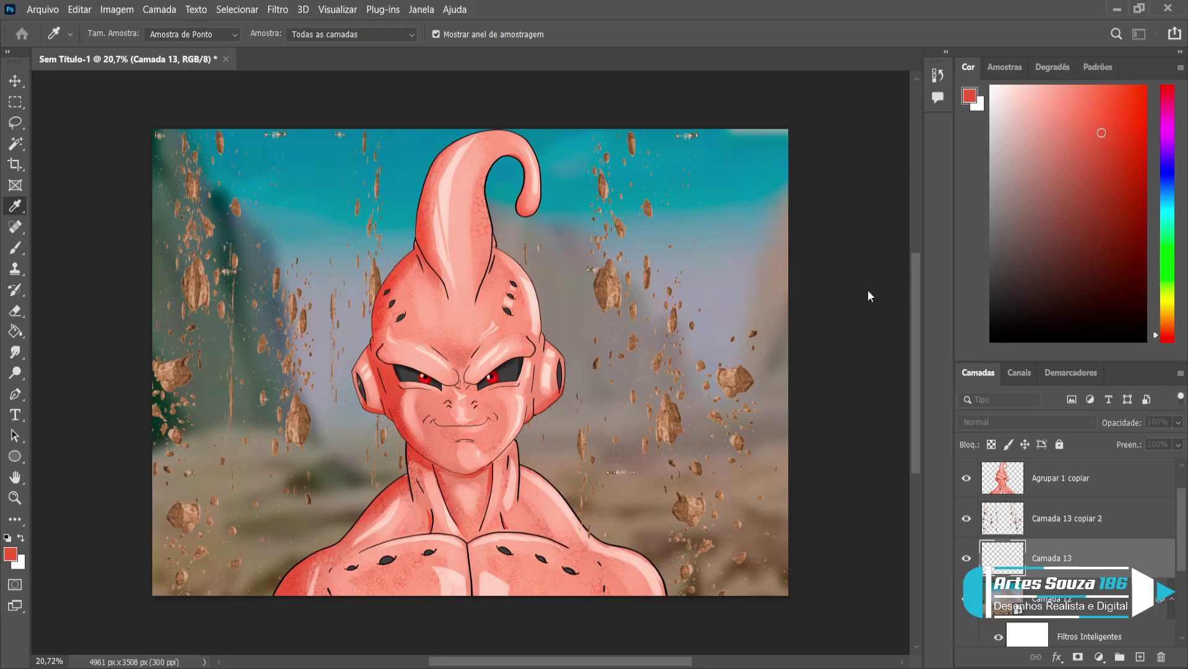
key("b")
key("bracketright")
key("bracketright")
key("bracketright")
key("bracketright")
key("bracketright")
key("bracketright")
key("bracketright")
key("bracketright")
key("bracketright")
key("bracketright")
key("bracketright")
key("bracketright")
key("bracketright")
key("bracketright")
key("bracketright")
key("bracketright")
key("bracketright")
key("bracketright")
key("bracketright")
key("bracketright")
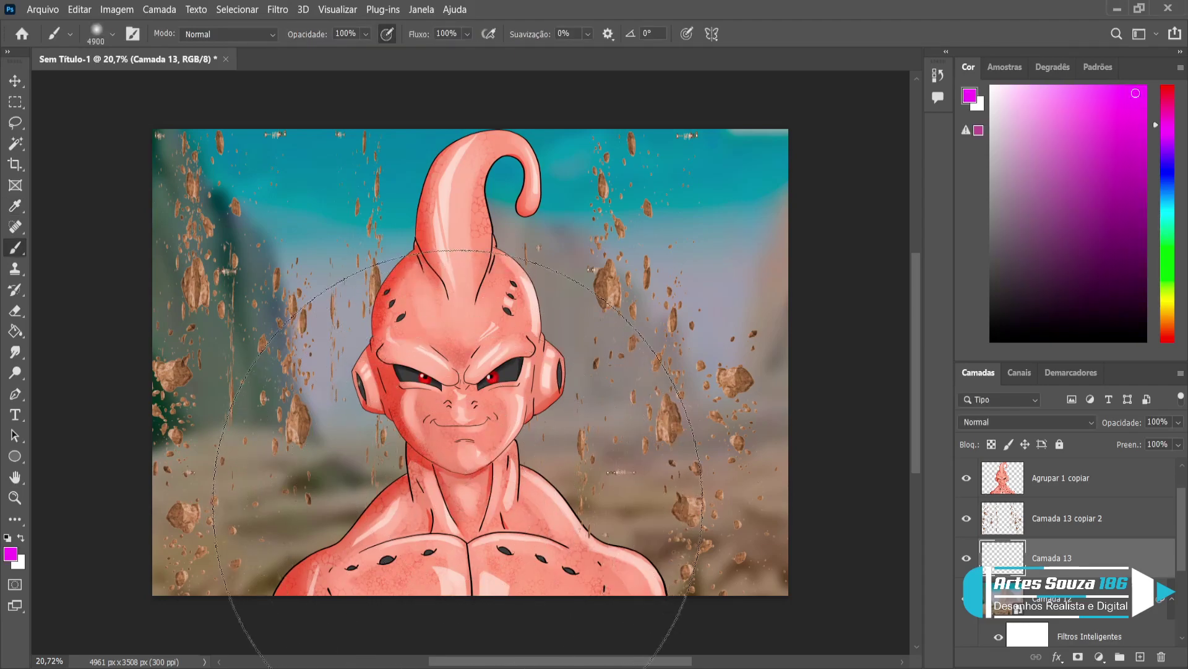
left_click(458, 493)
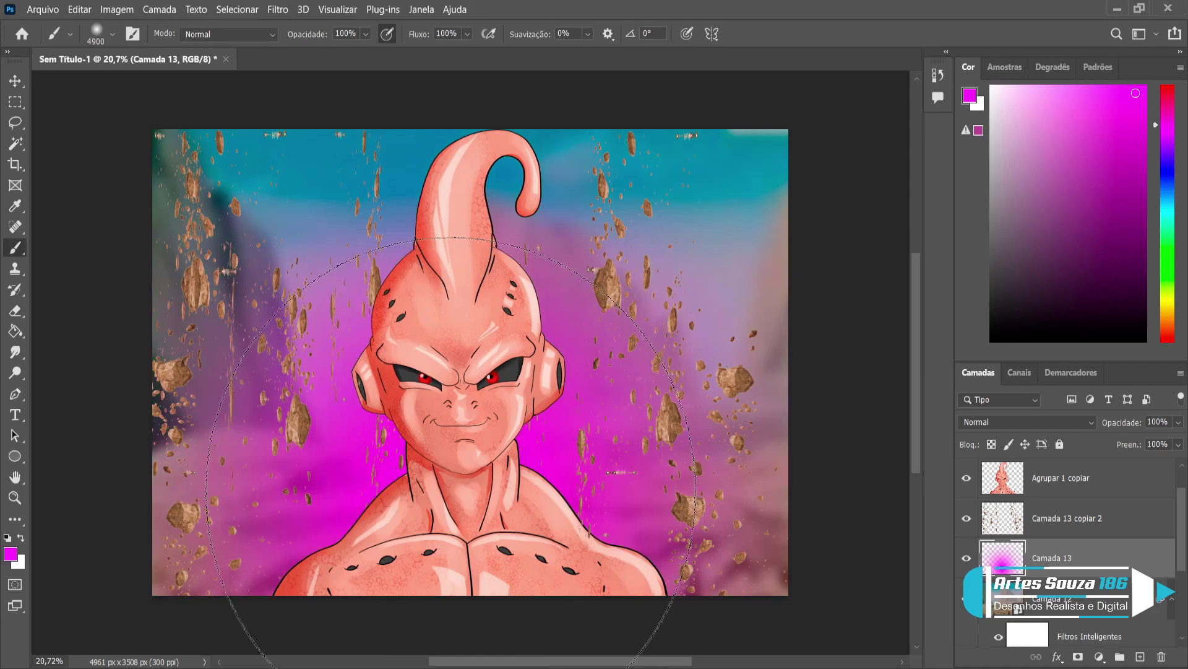
Add a light pink core to the magenta glow behind the neck using the soft brush reduced to size 2600
key("i")
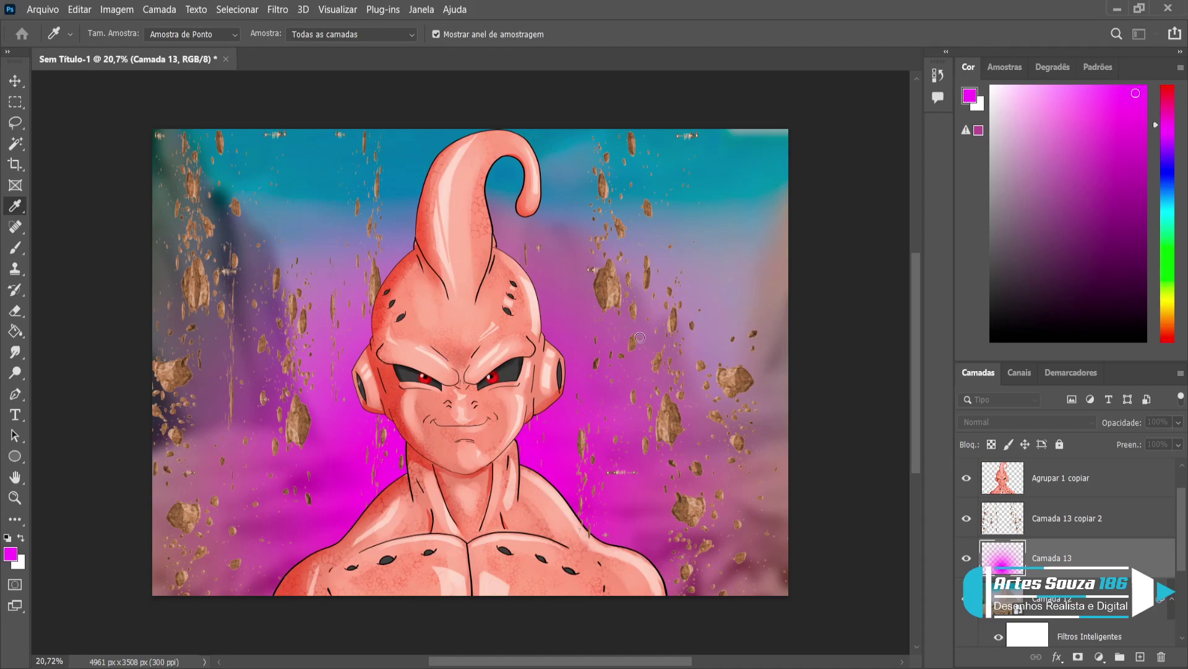
left_click(454, 480)
key("b")
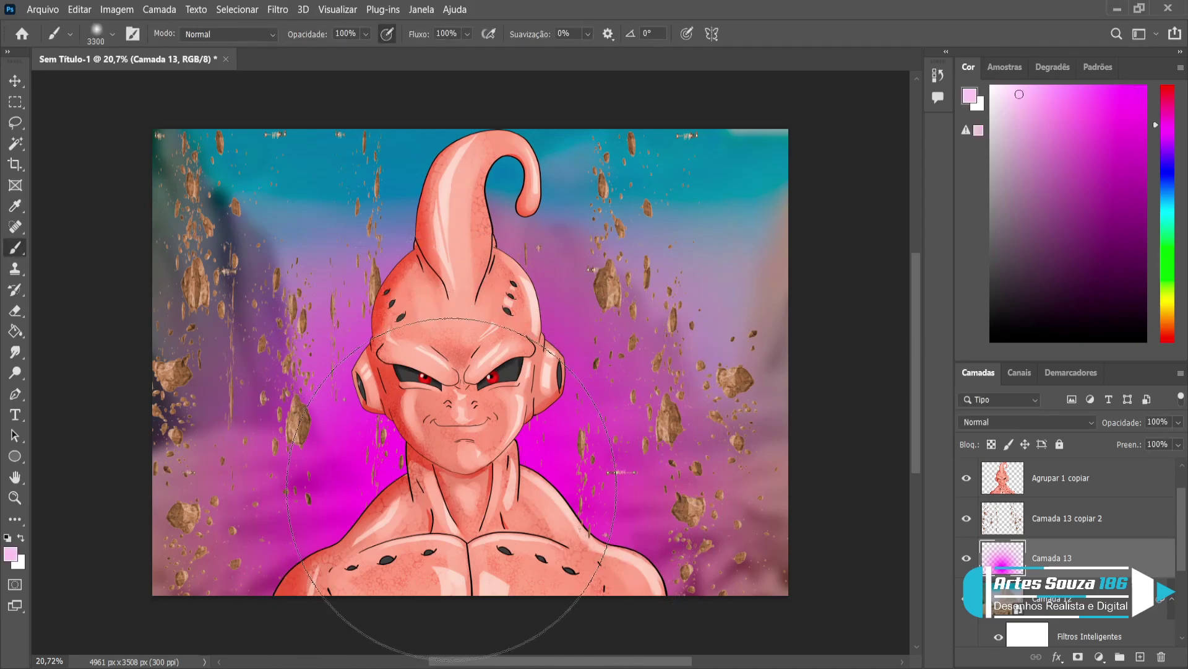
key("bracketleft")
key("bracketleft")
key("bracketleft")
key("bracketleft")
key("bracketleft")
key("bracketleft")
key("bracketleft")
key("bracketleft")
key("bracketleft")
key("bracketleft")
left_click(451, 516)
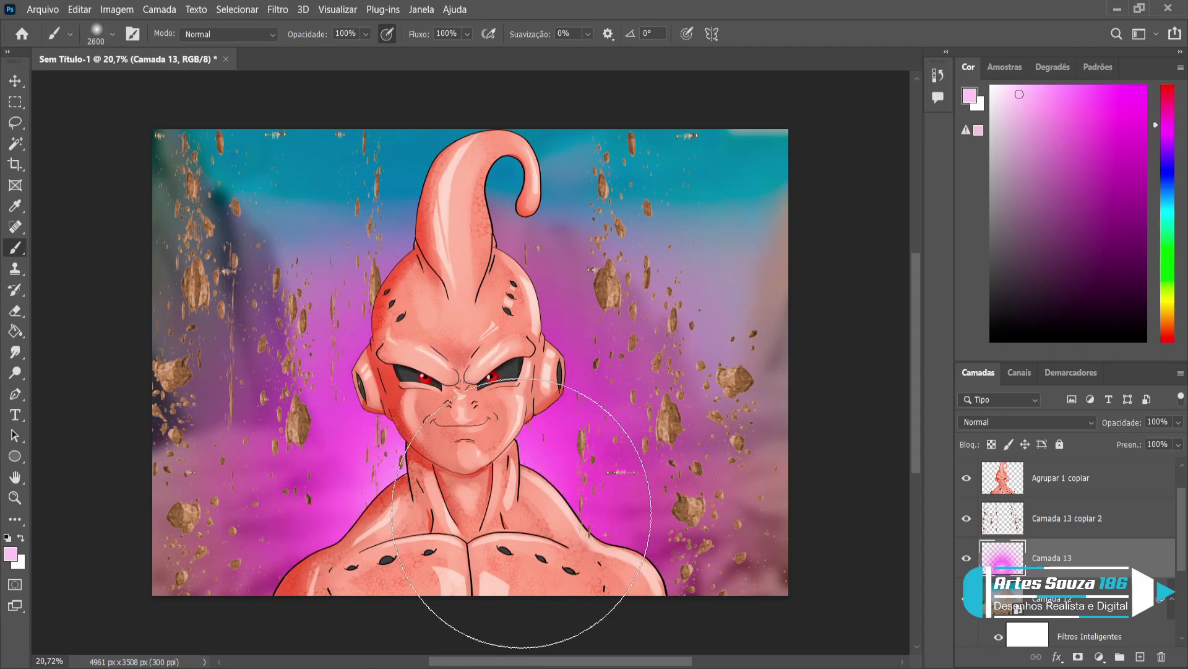
Set the glow layer's blend mode to Divisão
scroll(1045, 425, "down", 7)
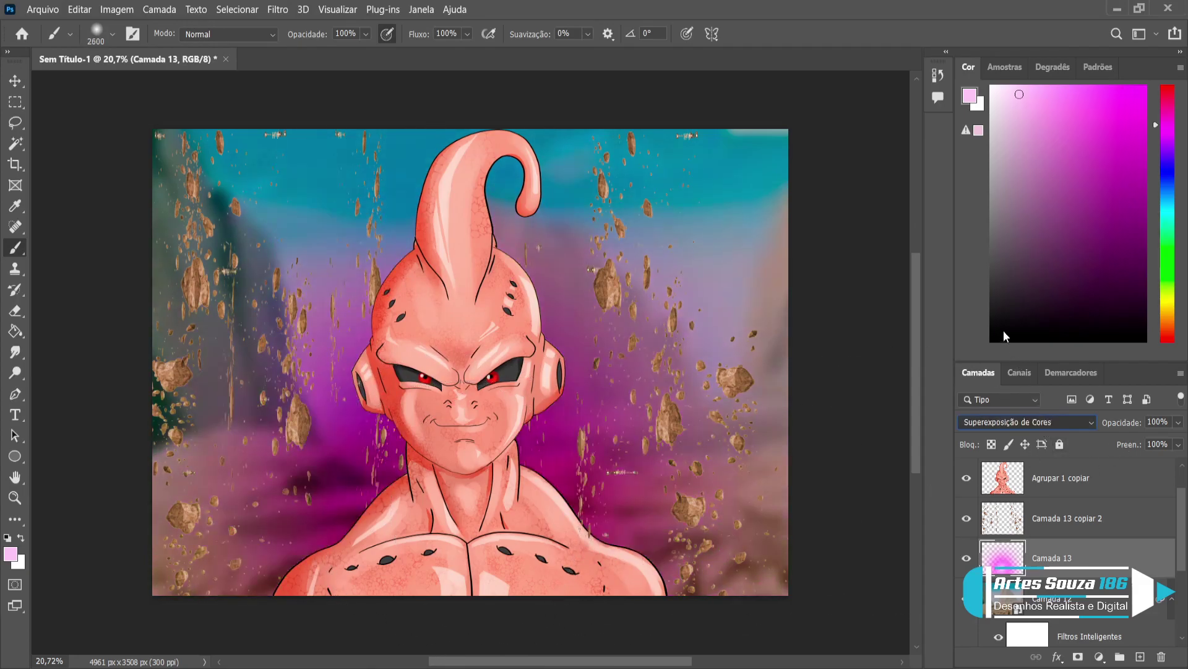
scroll(990, 425, "down", 19)
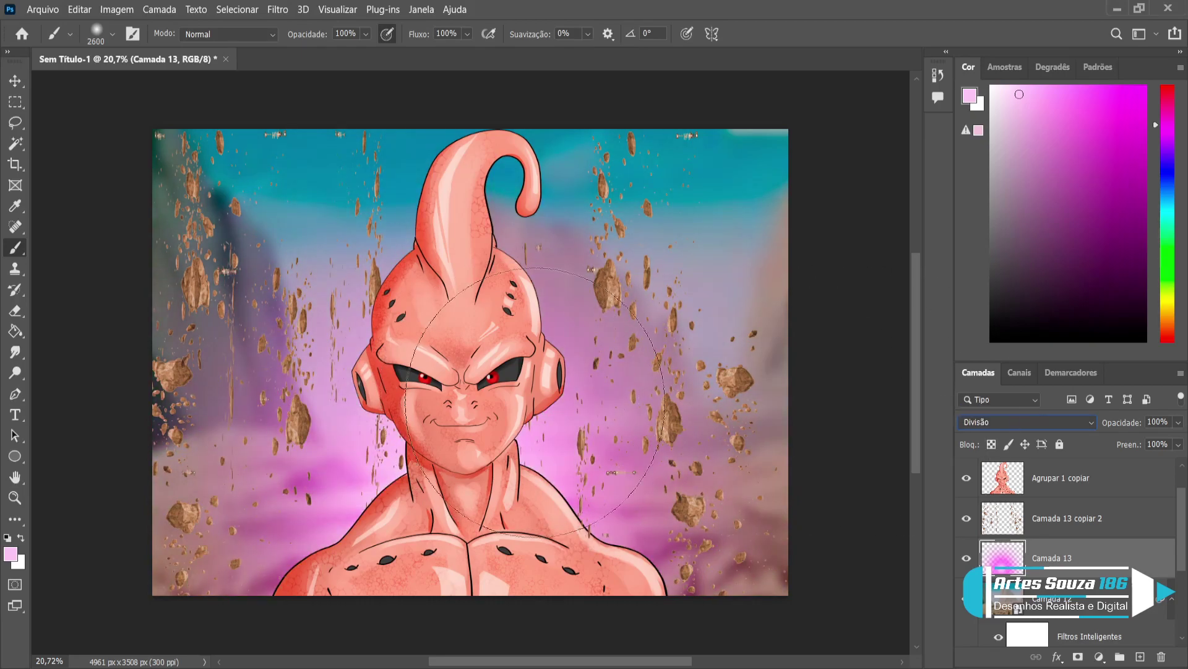
left_click(15, 81)
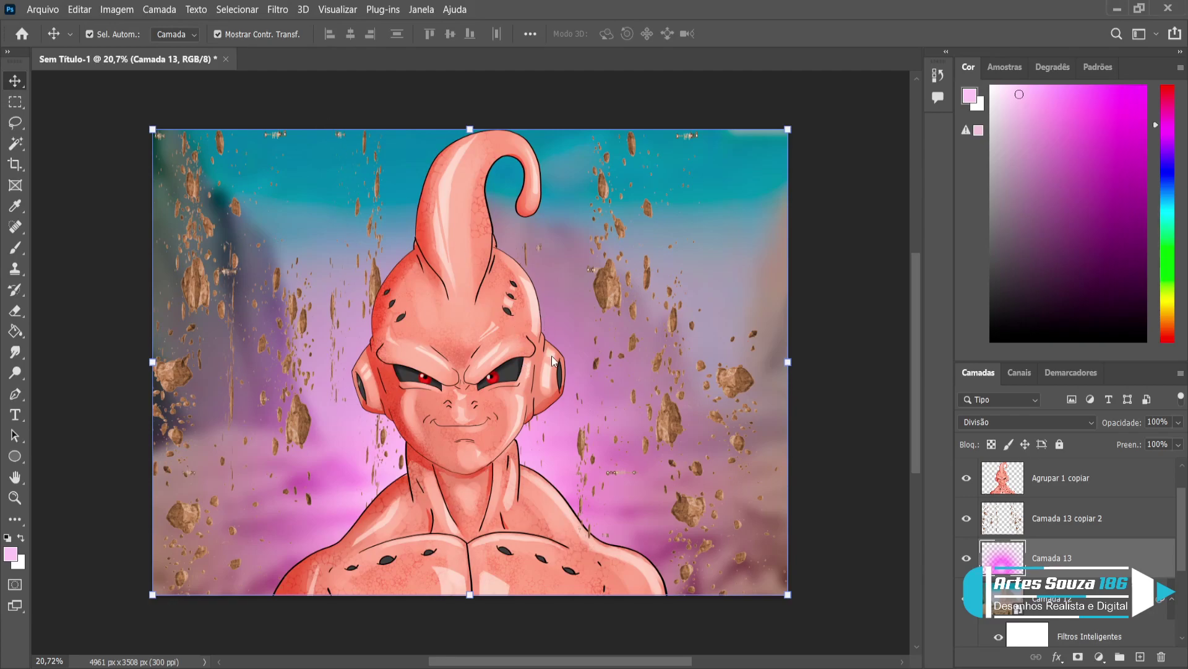
Open the kisspng lens-flare lightning PNG and recolour its orange energy burst to vivid magenta
key("i")
key("v")
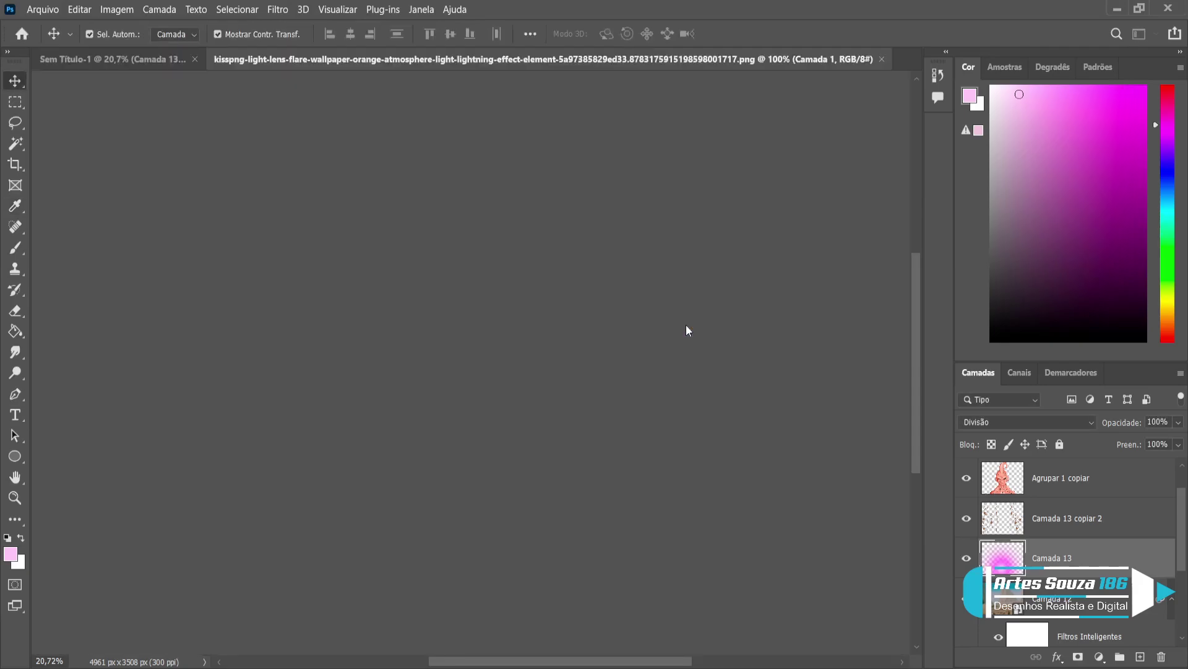
key("i")
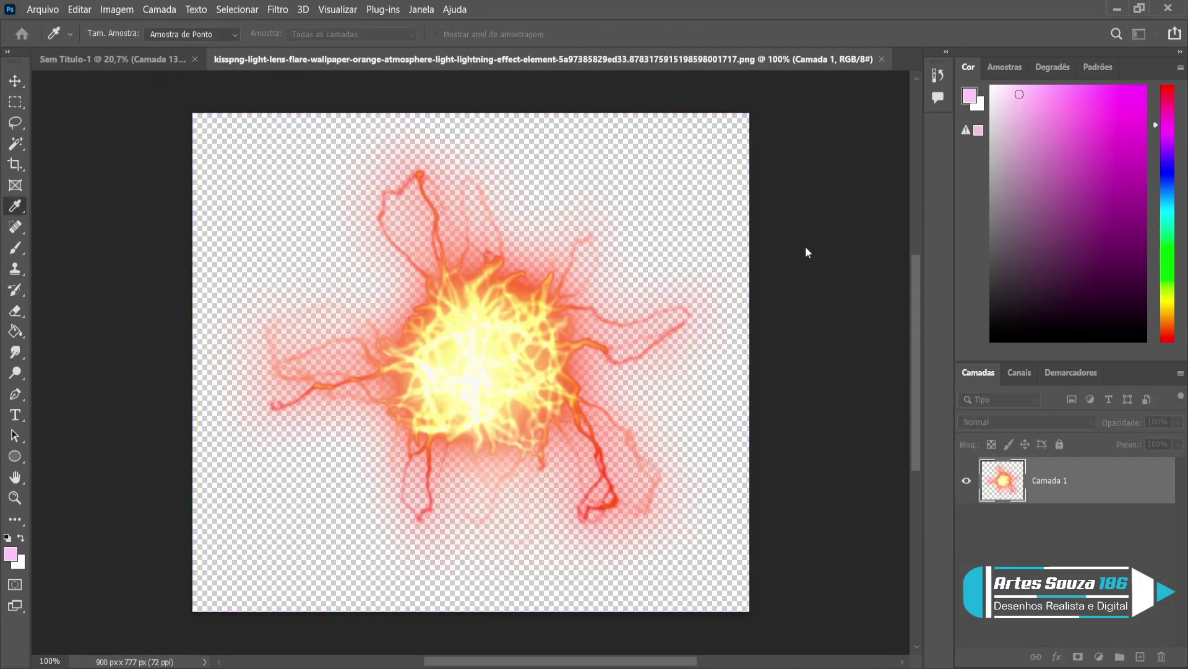
key("alt+shift+BackSpace")
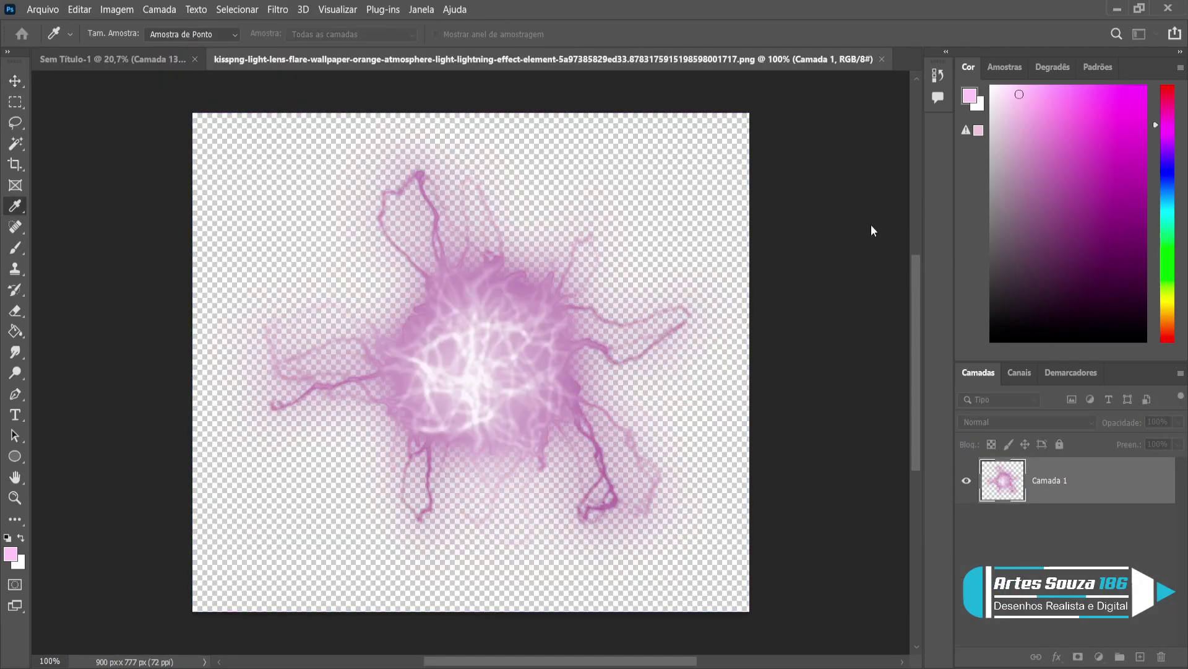
key("alt+shift+BackSpace")
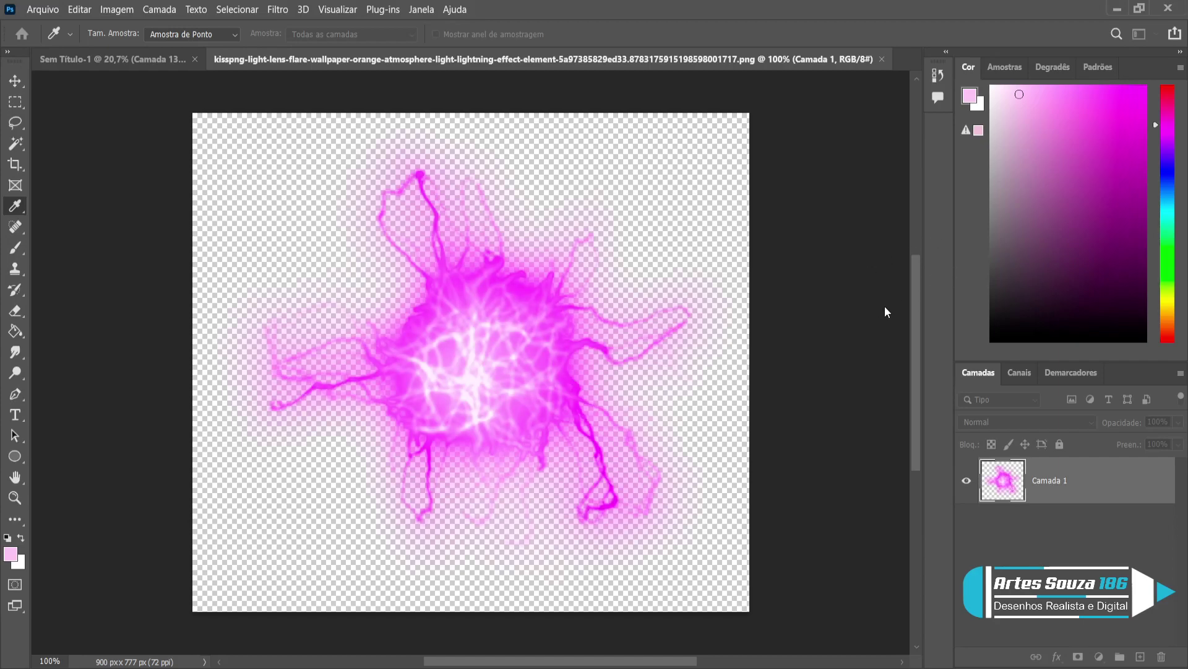
key("v")
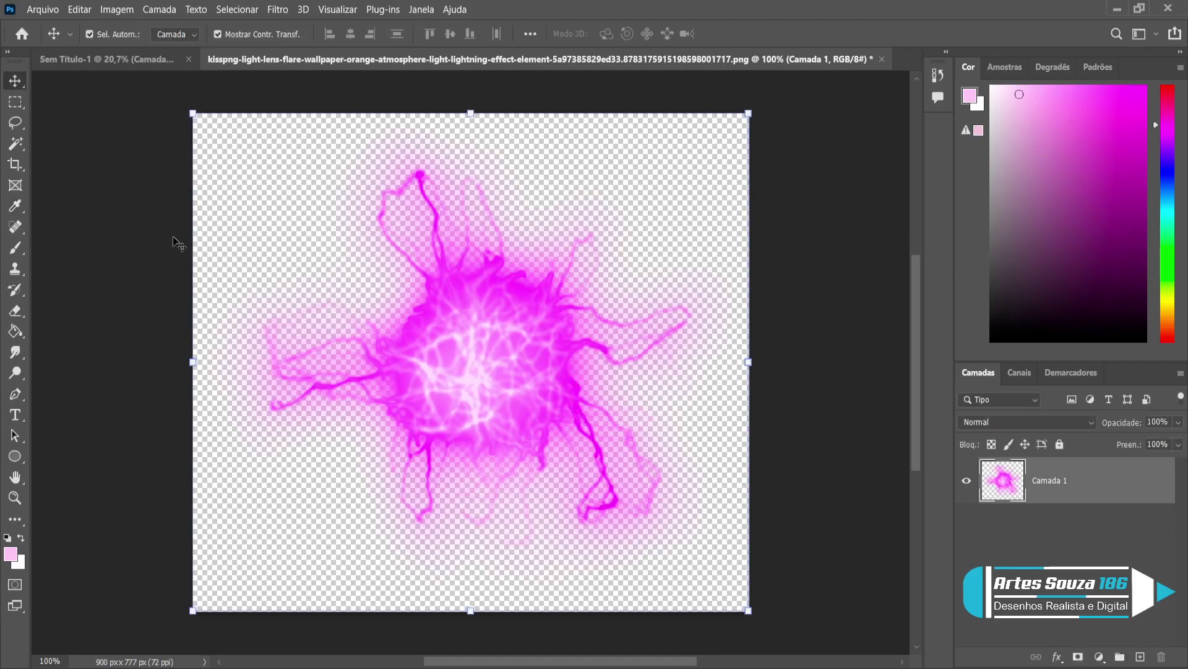
Bring the magenta energy burst into the character drawing, enlarge it to 300.22% by 315.44% and centre it over the neck
left_click_drag(489, 301, 154, 70)
left_click_drag(429, 479, 472, 546)
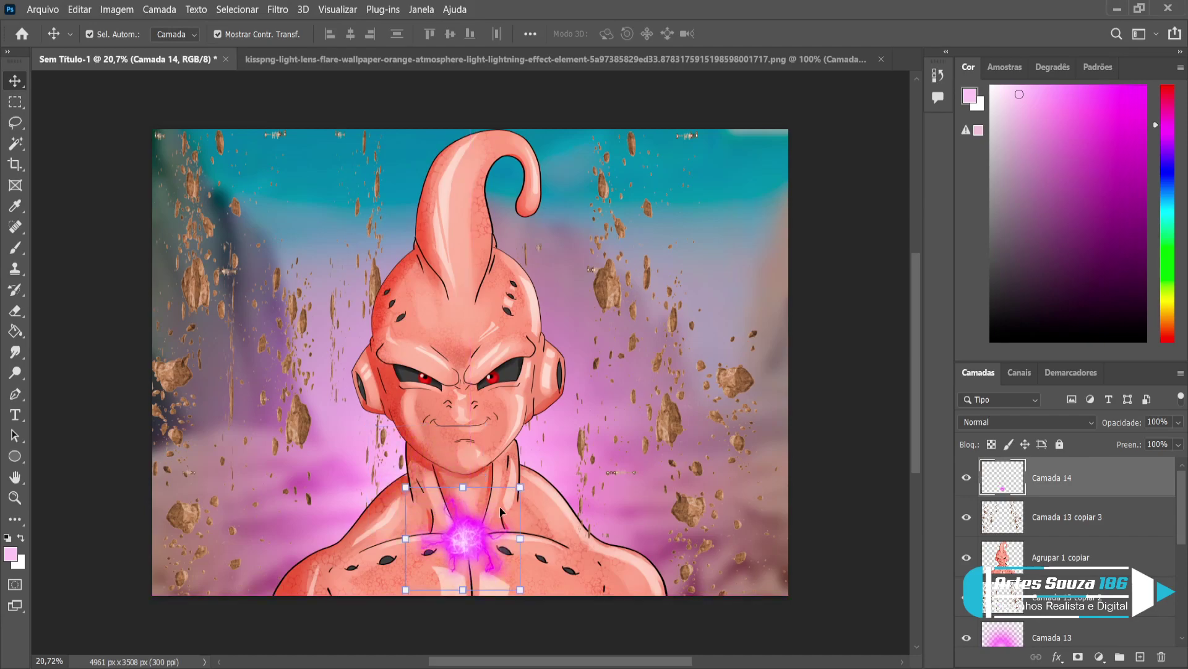
left_click_drag(519, 491, 485, 552)
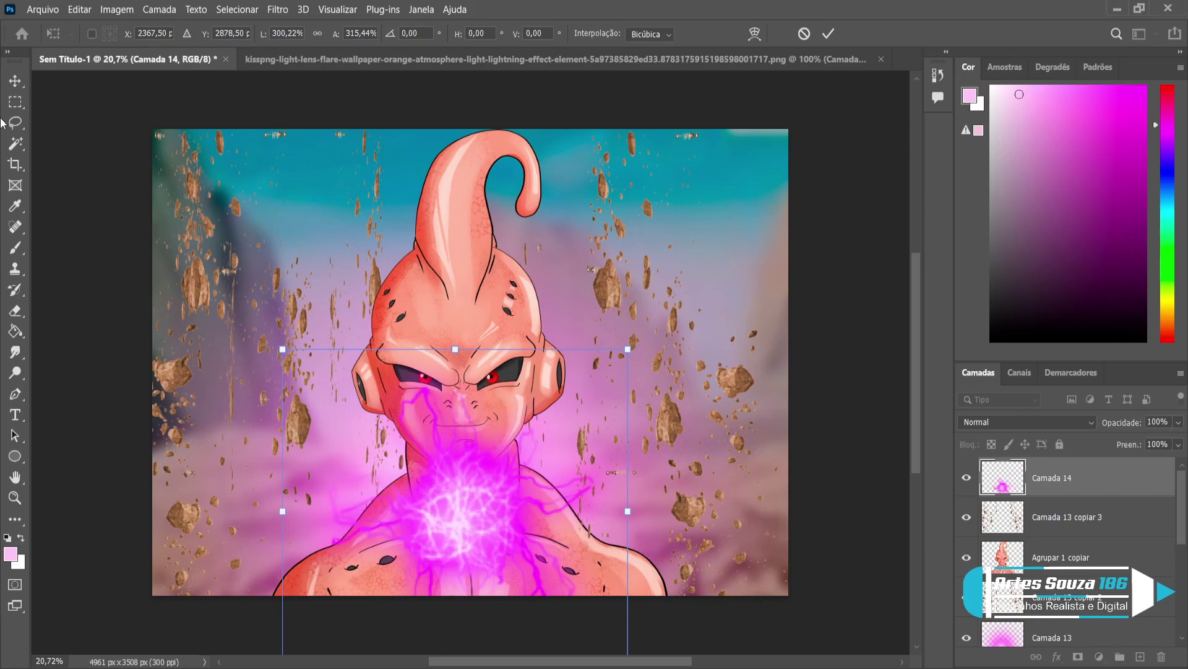
left_click(15, 81)
left_click_drag(535, 524, 535, 482)
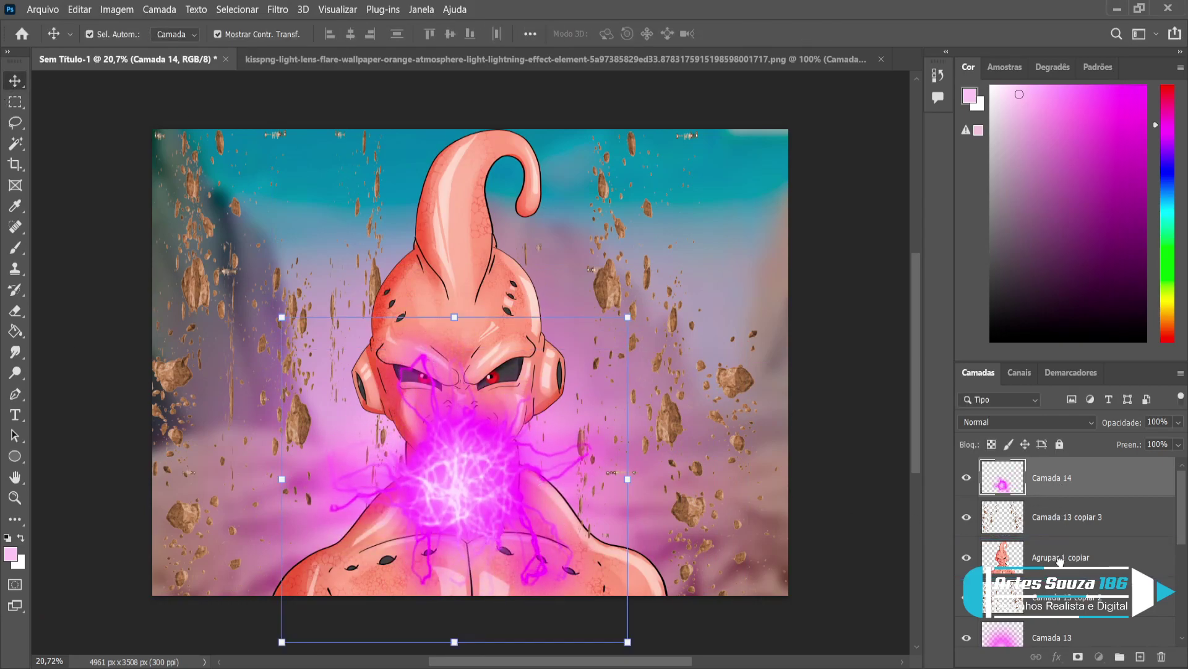
Place the energy burst layer beneath the character layer and enlarge it to 186.44% by 200.20% across the background
left_click_drag(1060, 560, 1060, 564)
left_click_drag(627, 317, 793, 204)
left_click_drag(596, 467, 590, 454)
left_click_drag(463, 187, 459, 84)
left_click_drag(587, 368, 586, 396)
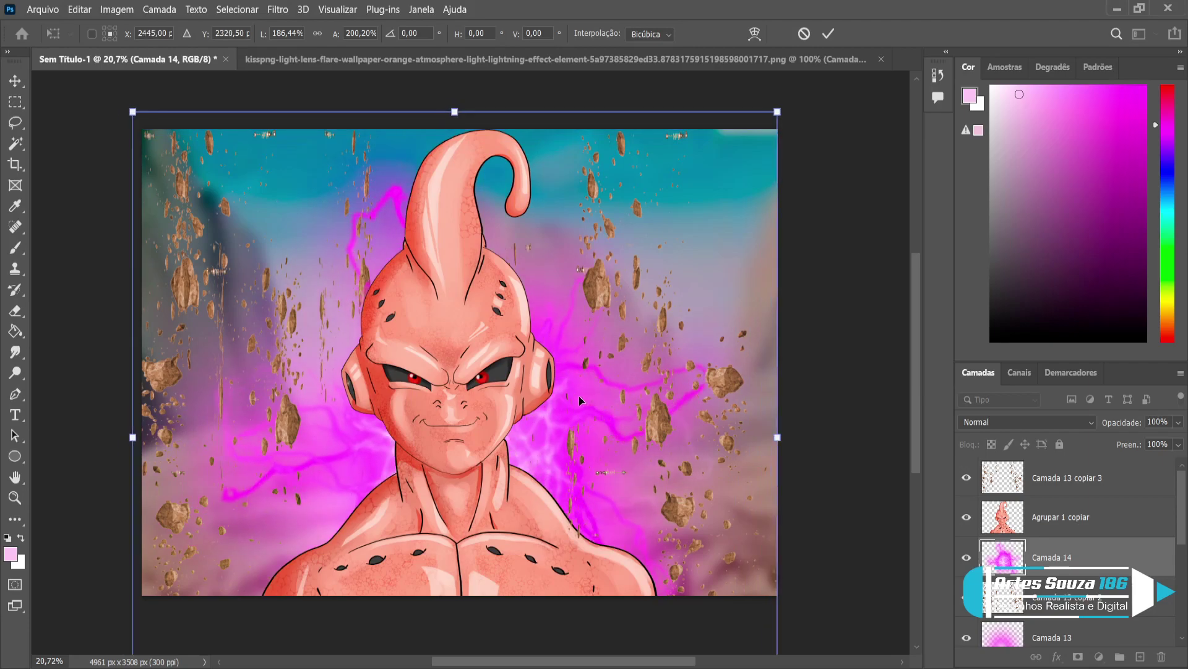
left_click(14, 79)
Delete the magenta energy burst layer from the character drawing
key("ctrl+minus")
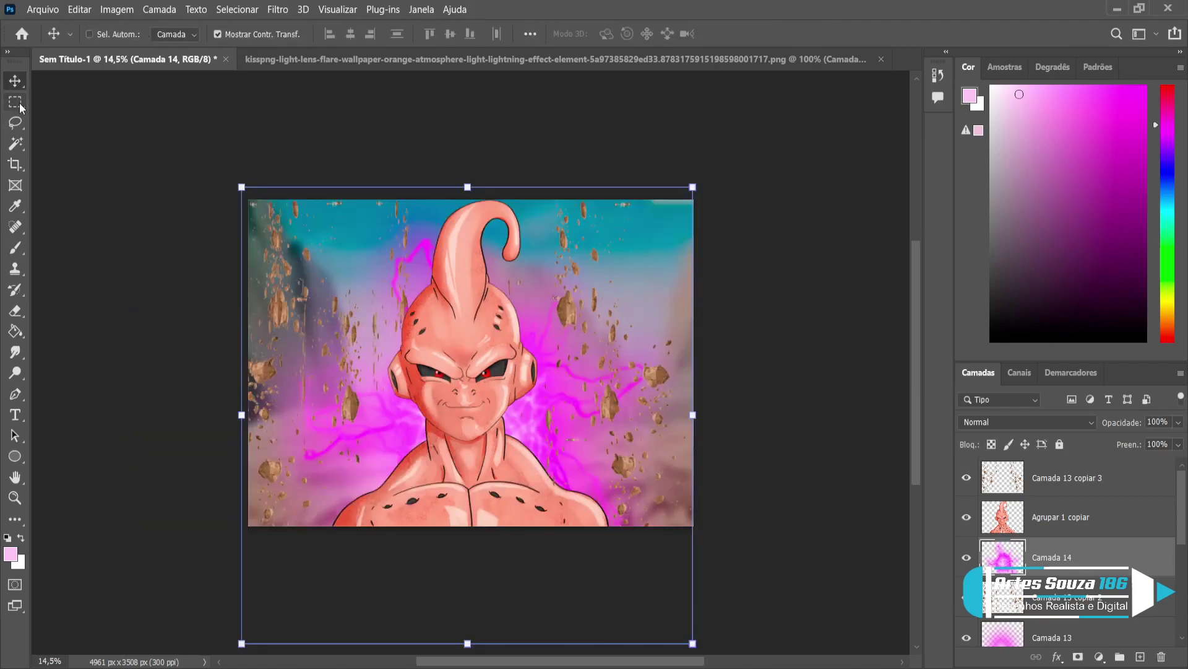
key("Delete")
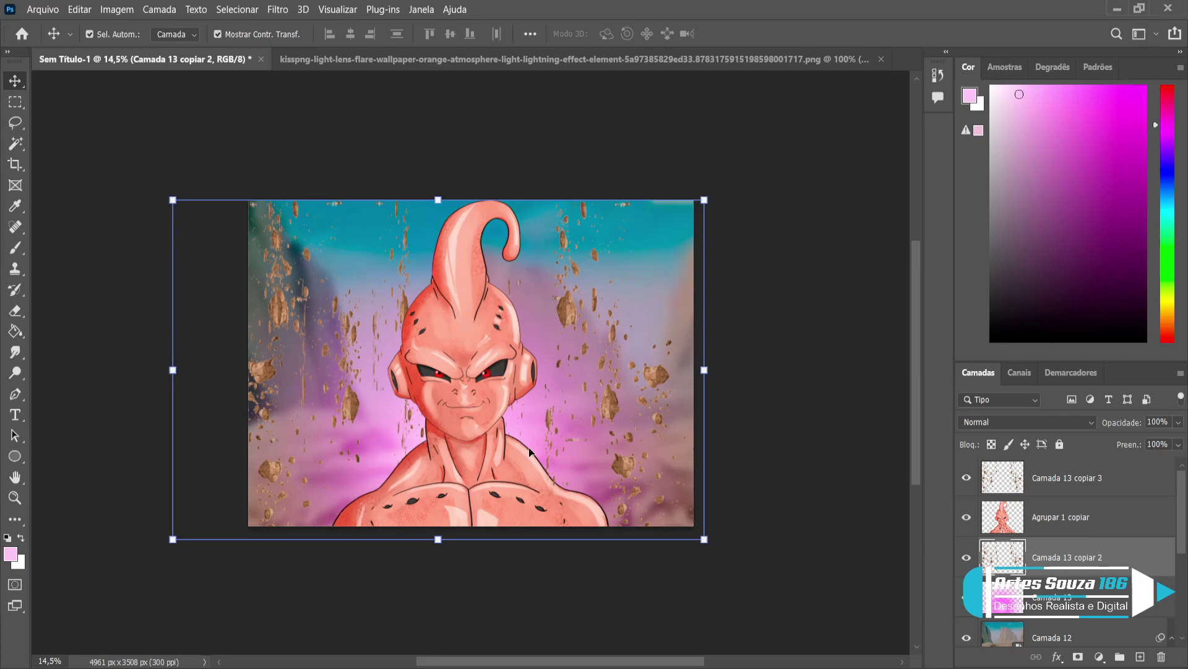
Add a new layer above the character layer Agrupar 1 copiar and clip it to the character
left_click(1055, 523)
left_click(1140, 656)
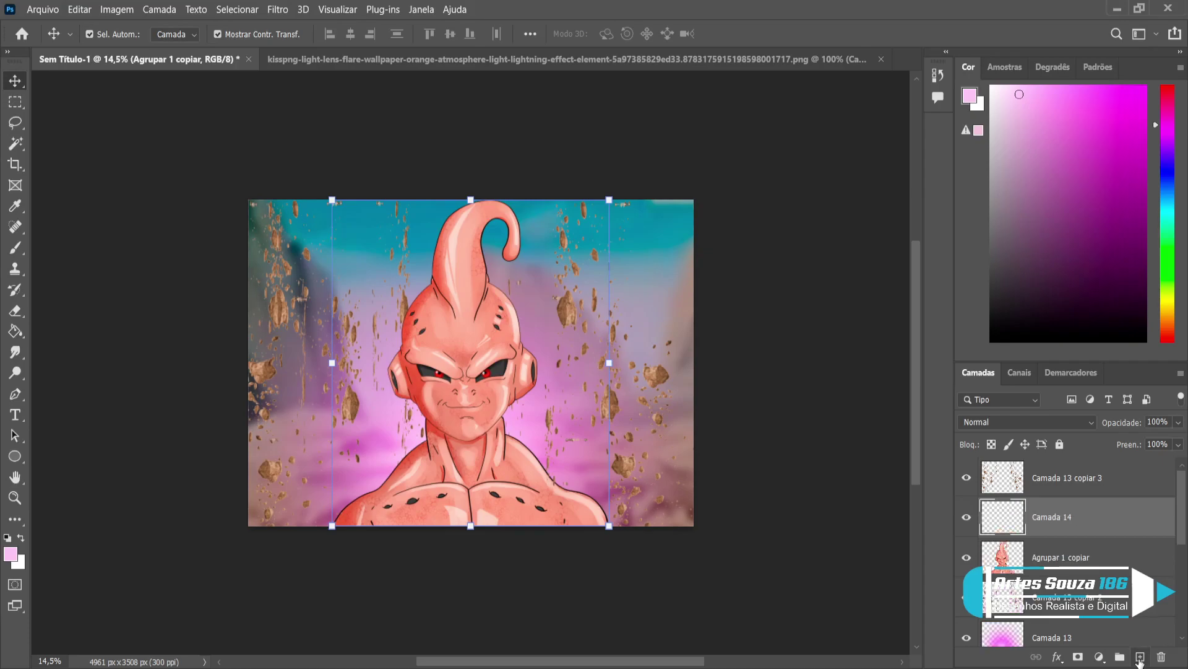
left_click(1083, 538, "alt")
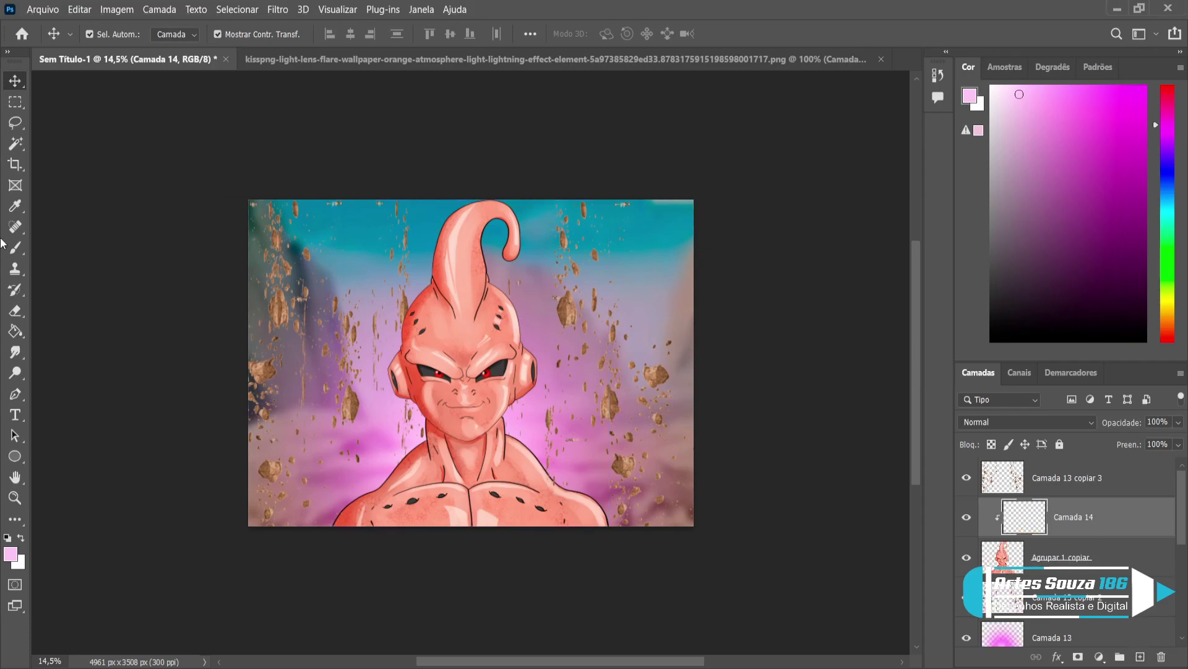
Sample dark grey and shade the left side of the character with the soft brush at size 2600
left_click(16, 248)
left_click(183, 310, "alt")
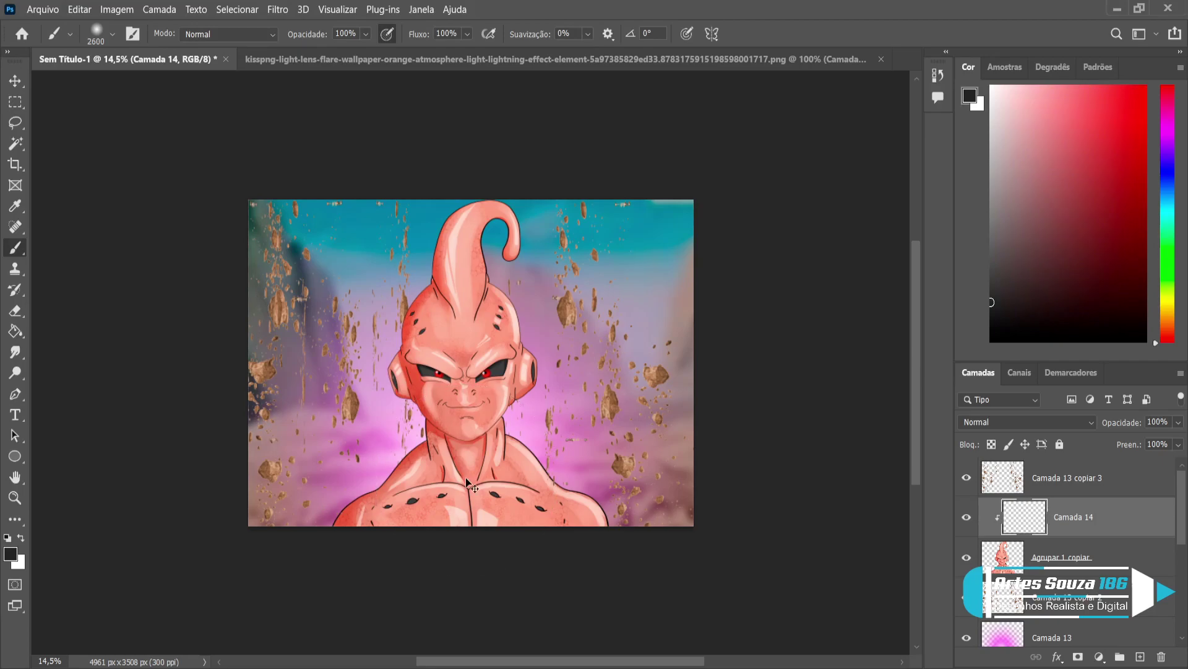
scroll(470, 486, "up", 3)
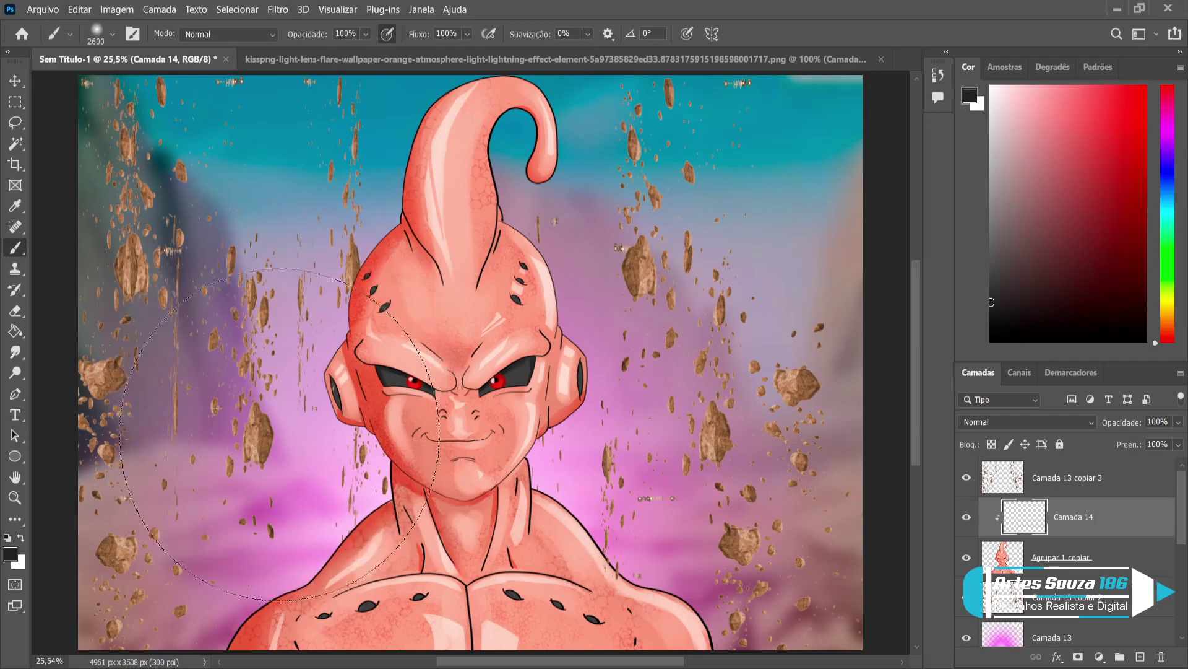
mouse_move(278, 455)
left_mouse_down()
mouse_move(258, 279)
mouse_move(290, 161)
mouse_move(211, 371)
mouse_move(182, 523)
left_mouse_up()
Switch to the eraser with a soft edge and enable pen pressure for its opacity
key("e")
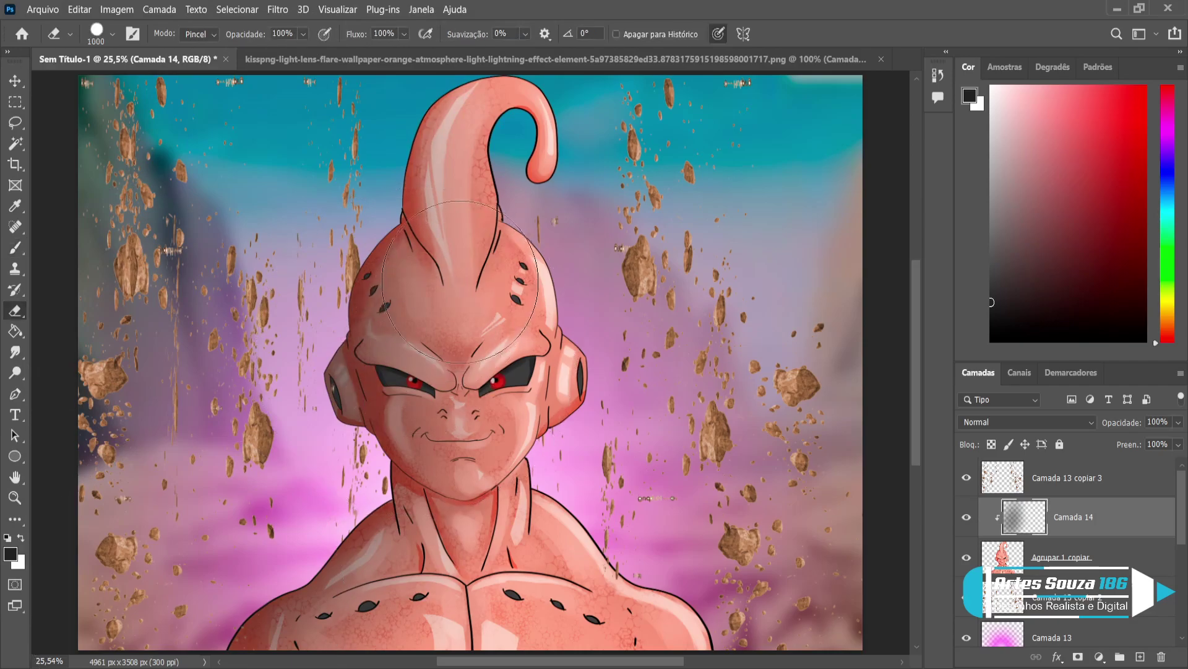
key("shift+bracketleft")
key("shift+bracketleft")
key("shift+bracketleft")
key("shift+bracketleft")
left_click(324, 34)
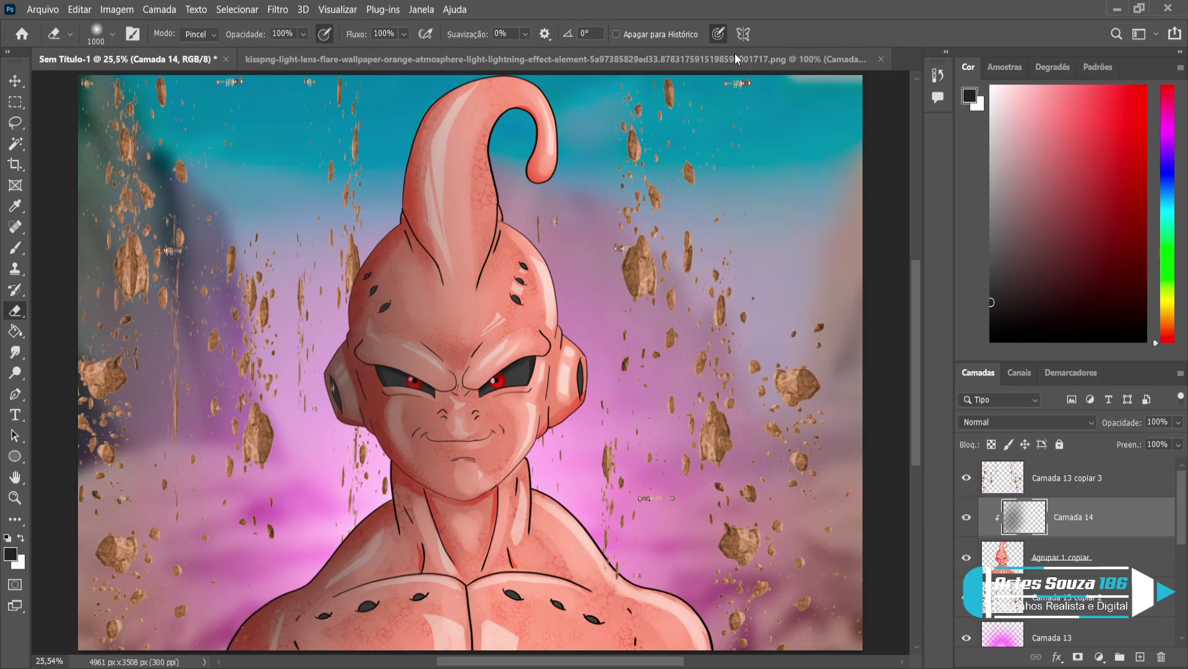
Close the lens-flare lightning PNG document
left_click(884, 63)
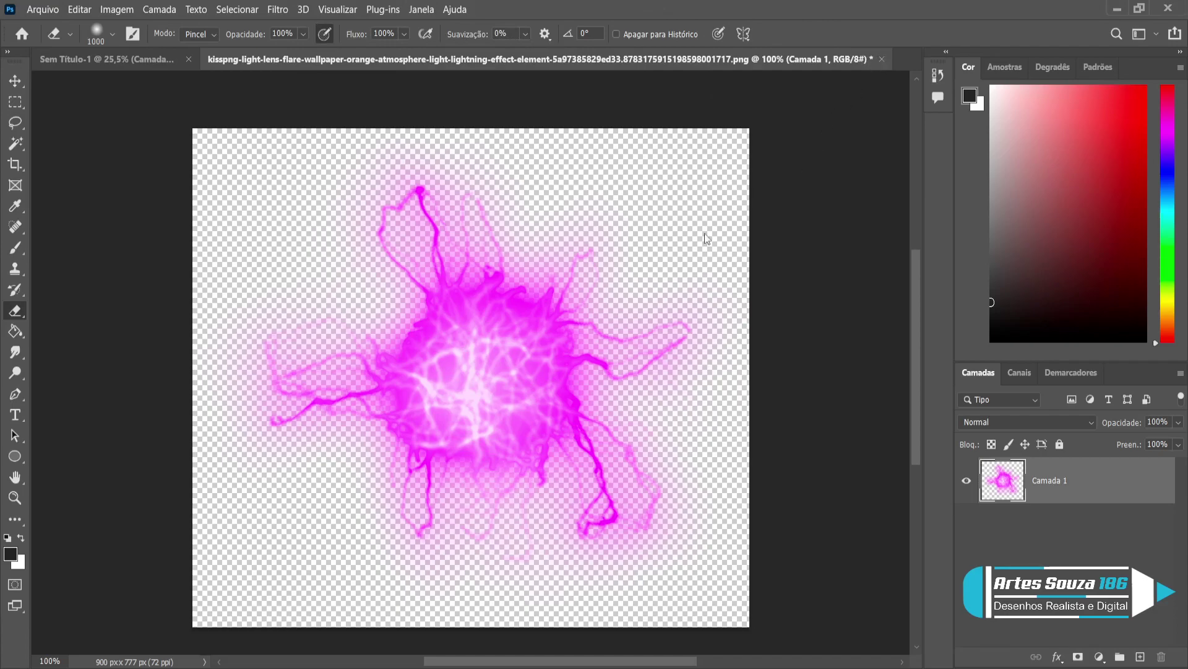
key("ctrl+w")
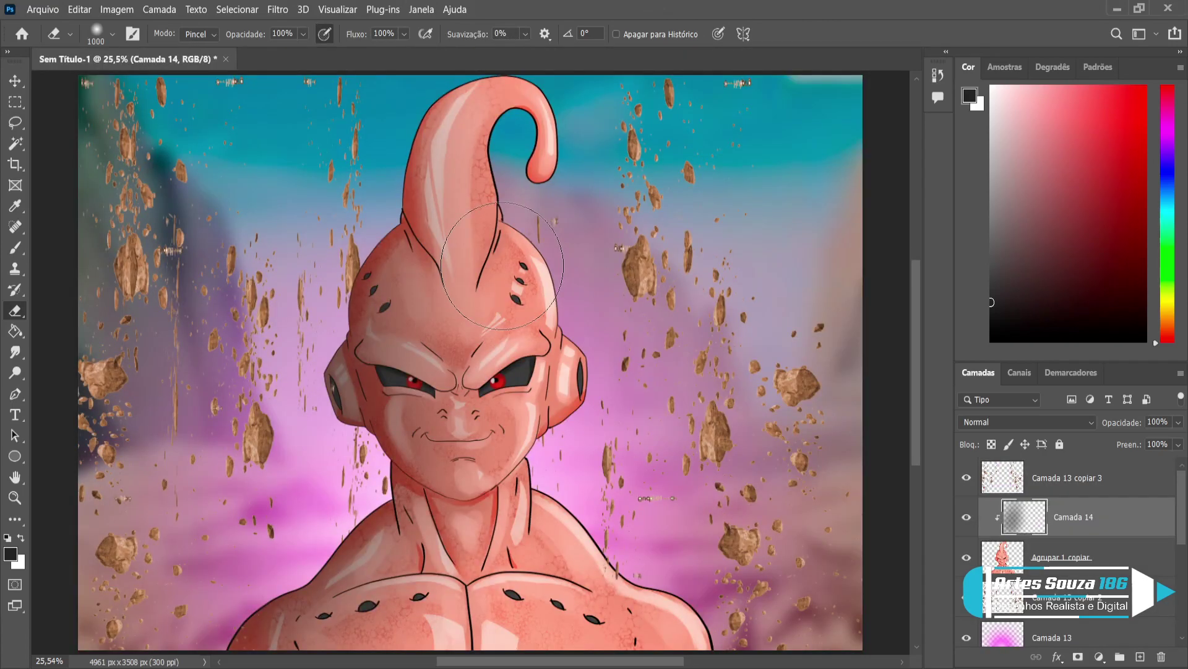
Lighten the grey shading on the character's head using the soft eraser enlarged to size 1200
key("bracketright")
key("bracketright")
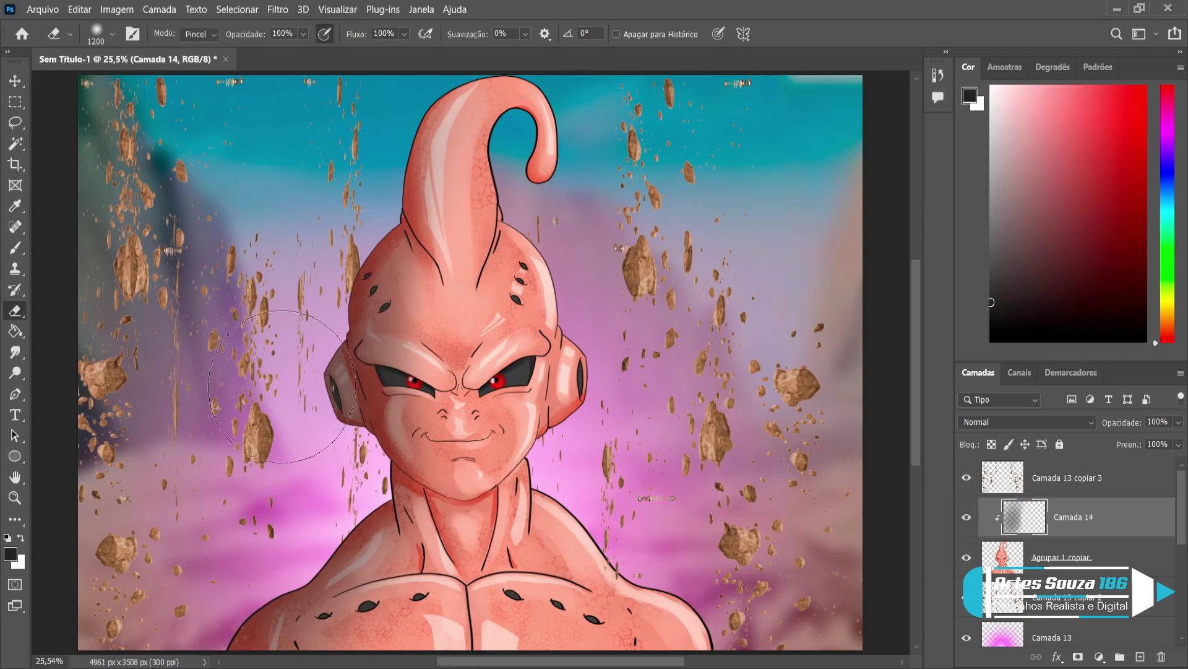
Deselect all layers and switch to the rectangular marquee tool
left_click(15, 80)
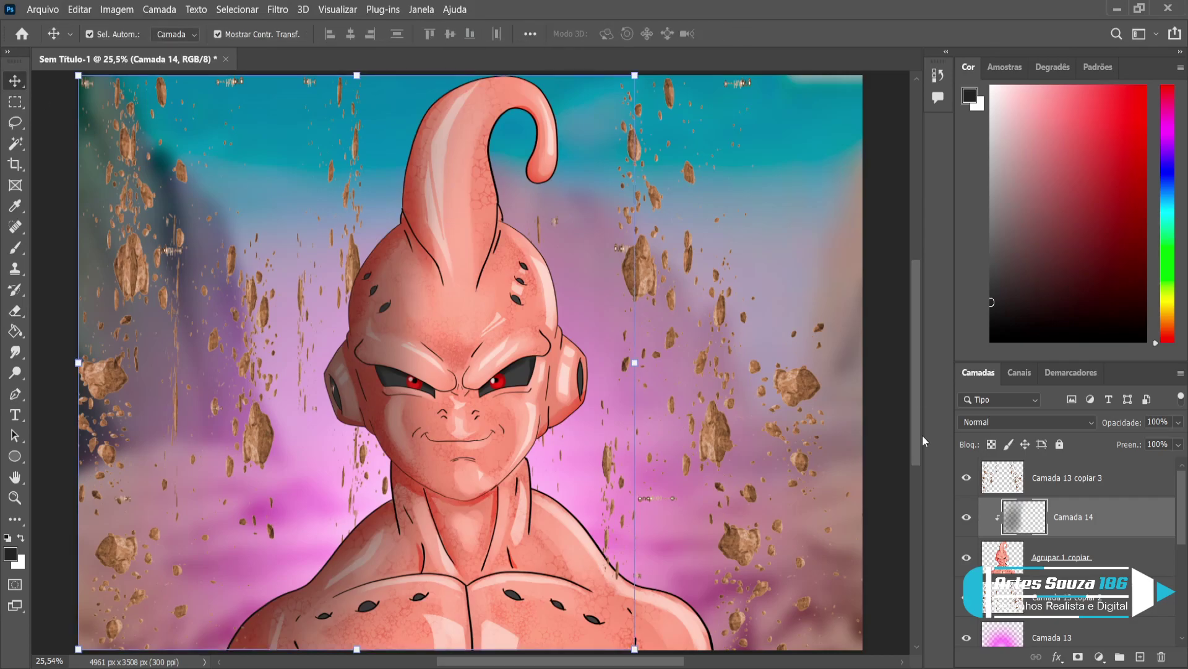
left_click(1031, 498, "ctrl")
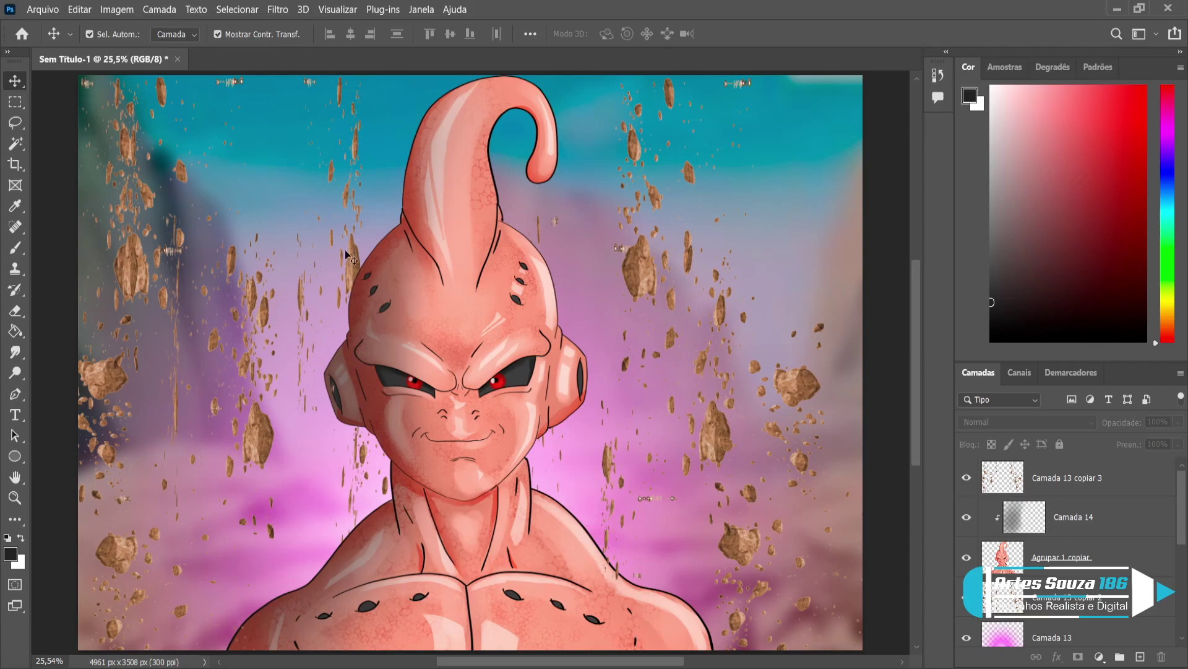
left_click(15, 101)
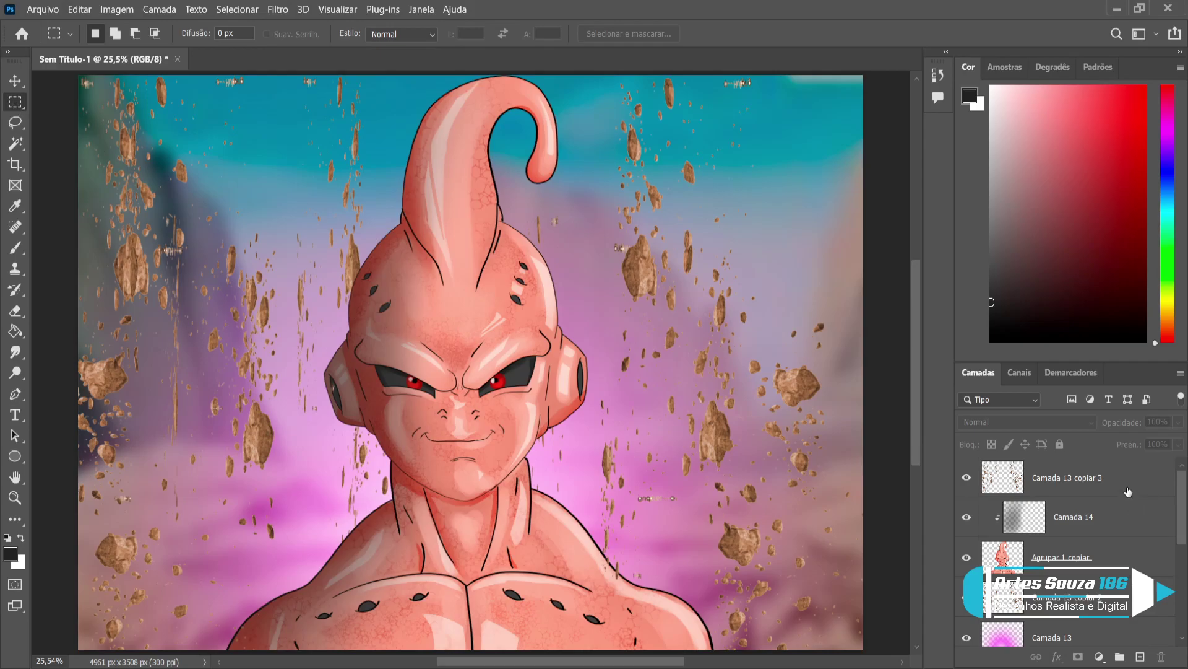
Create a new layer above the top debris layer and marquee-select narrow vertical strips over the background on both sides of the character
left_click(1128, 490)
left_click(1140, 656)
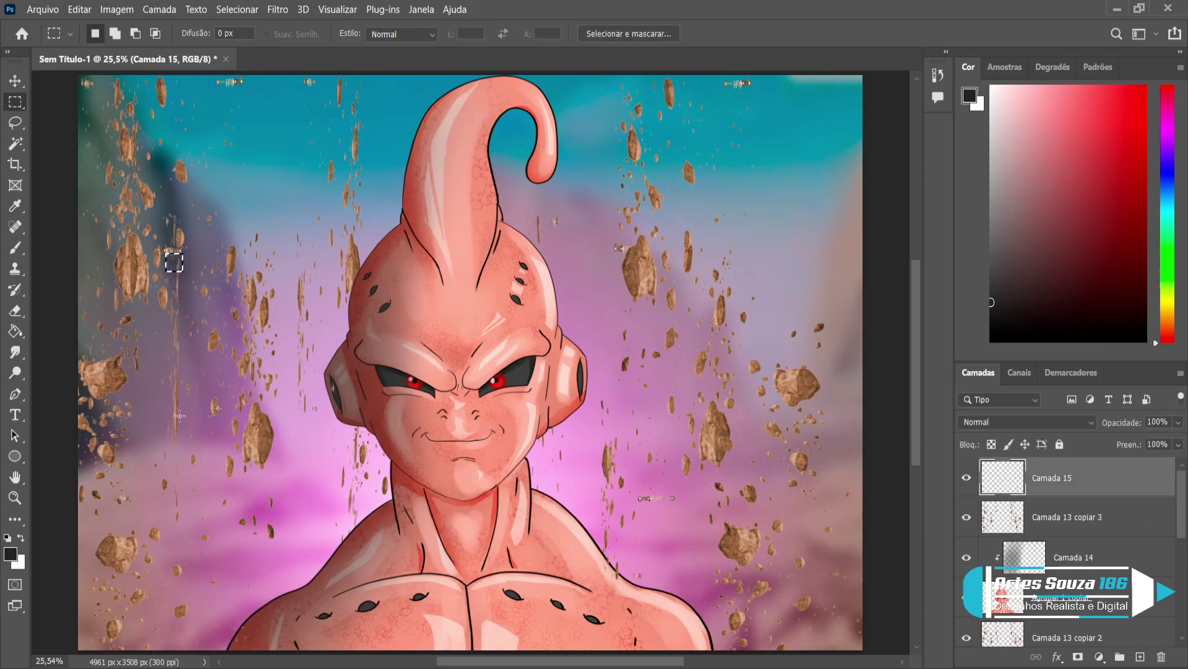
left_click_drag(166, 253, 184, 541)
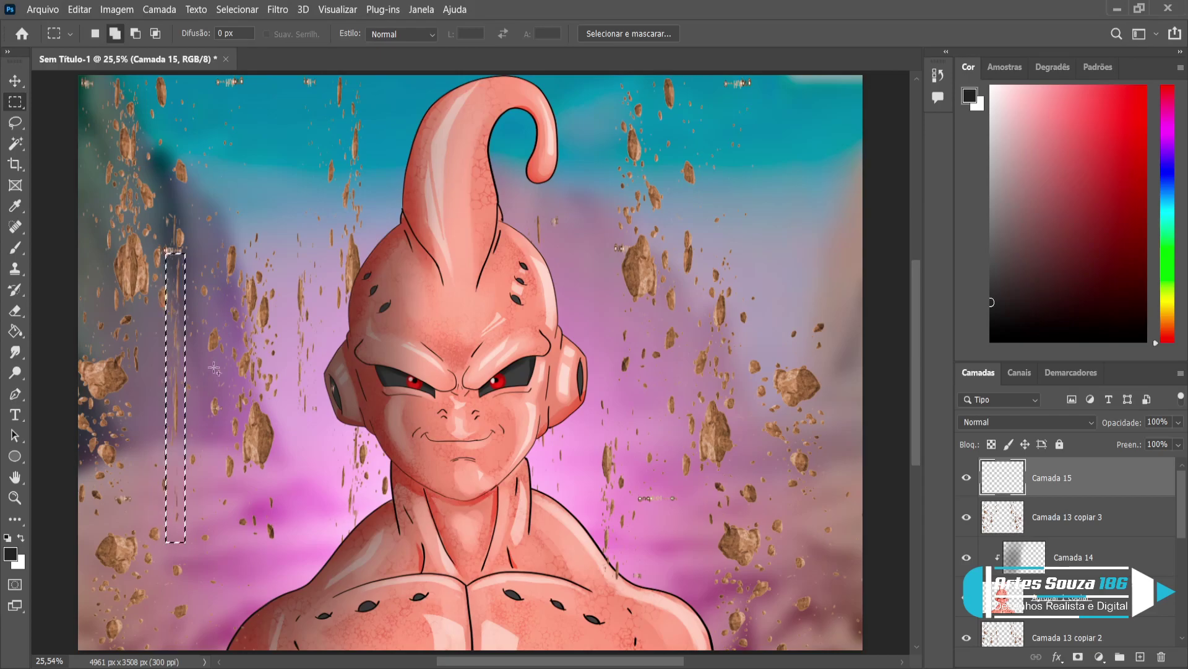
left_click_drag(276, 165, 269, 512)
left_click_drag(787, 206, 781, 79)
left_click_drag(697, 382, 708, 639)
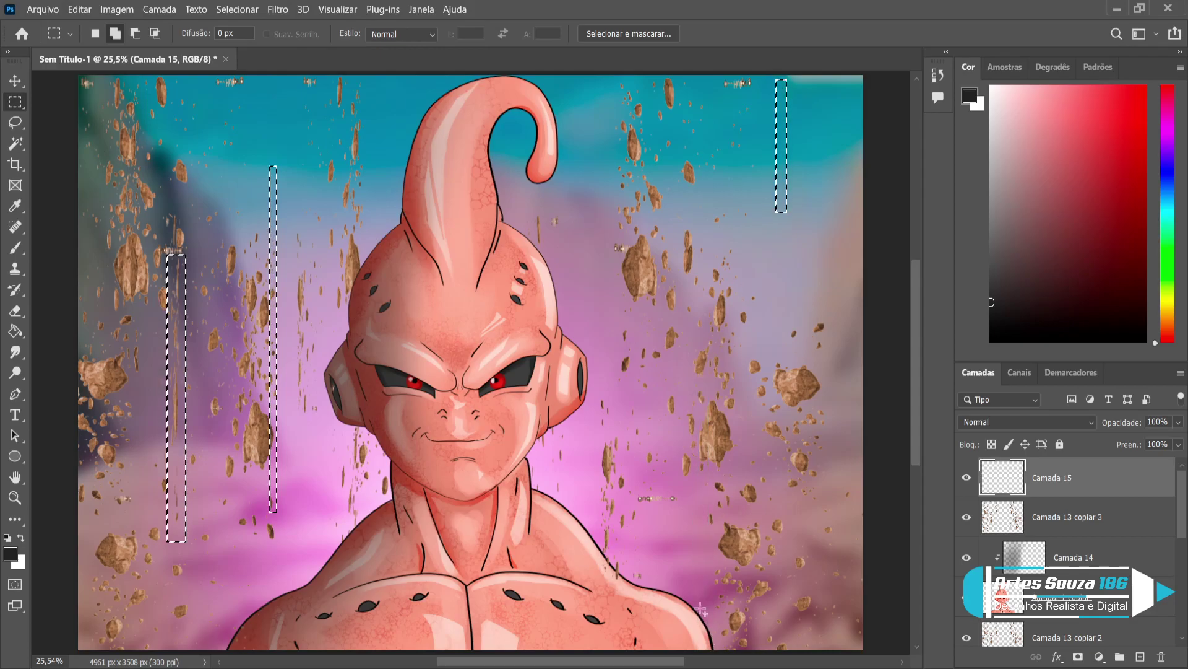
left_click_drag(655, 262, 648, 511)
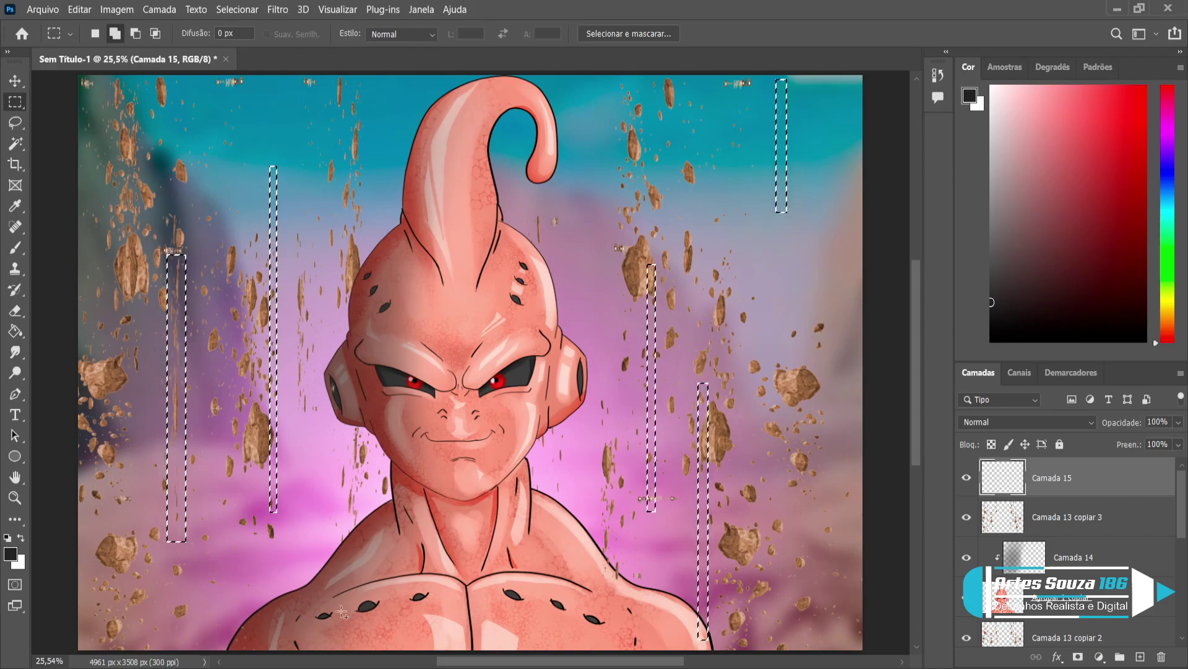
Add thin vertical strips over the character's shoulder, head, neck and chest and the lower-right debris to the selection
left_click_drag(327, 632, 389, 131)
left_click_drag(517, 582, 519, 665)
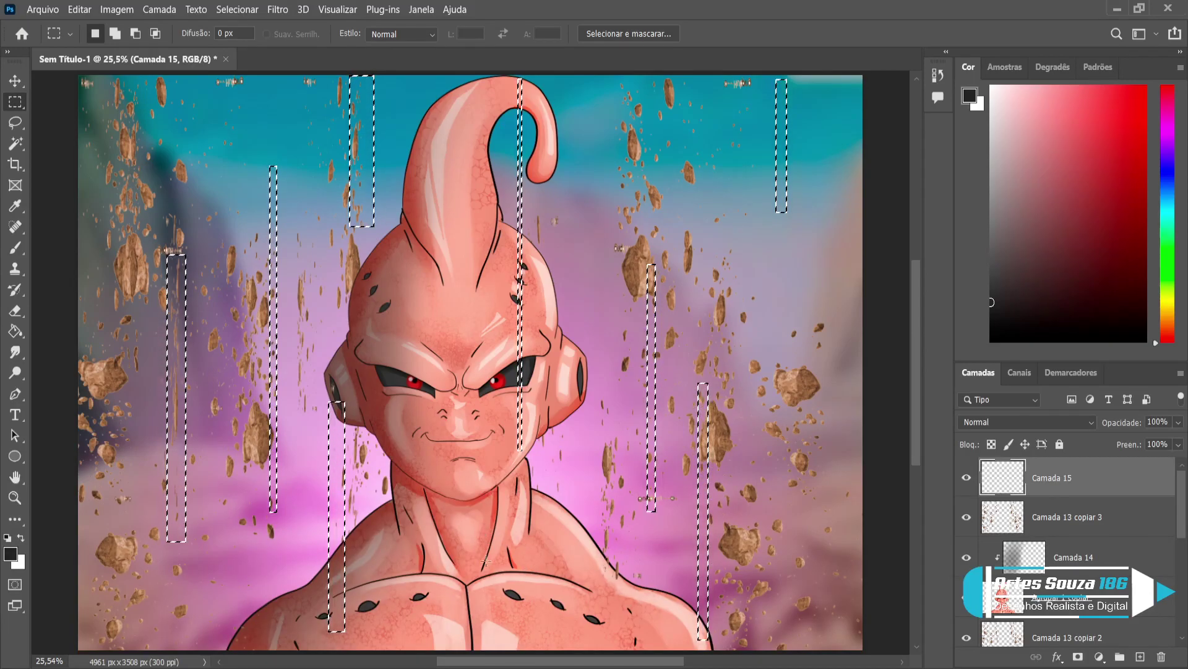
key("shift")
left_click_drag(458, 511, 472, 562)
scroll(600, 302, "up", 5)
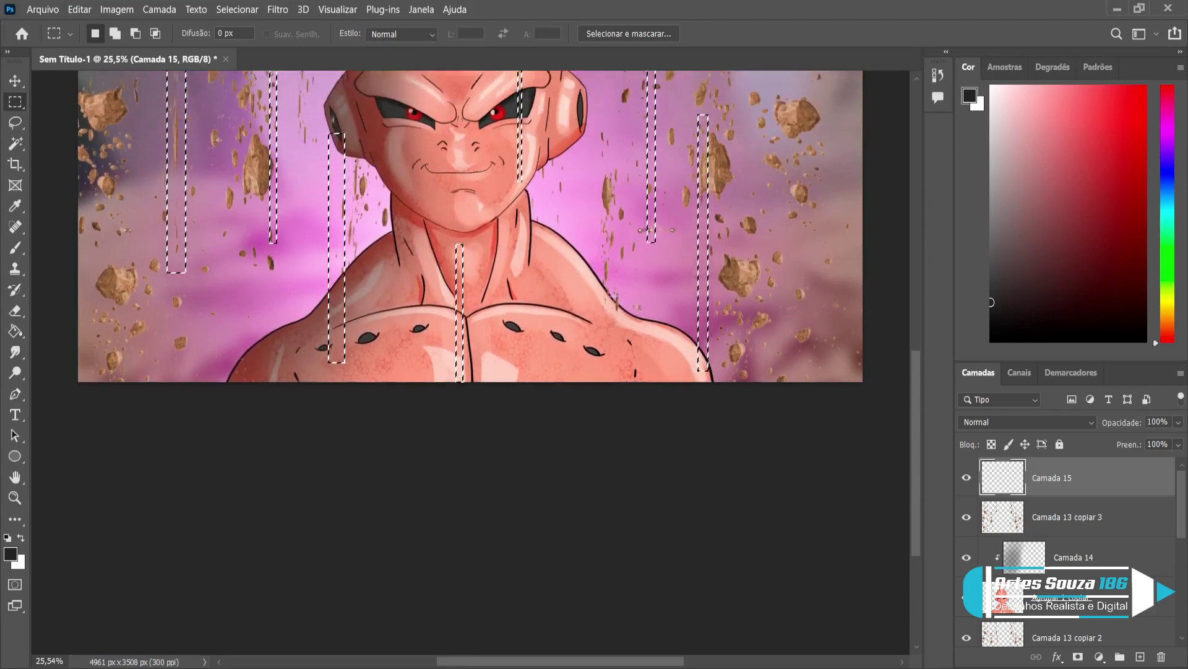
key("shift")
left_click_drag(783, 385, 771, 267)
scroll(767, 372, "up", 3)
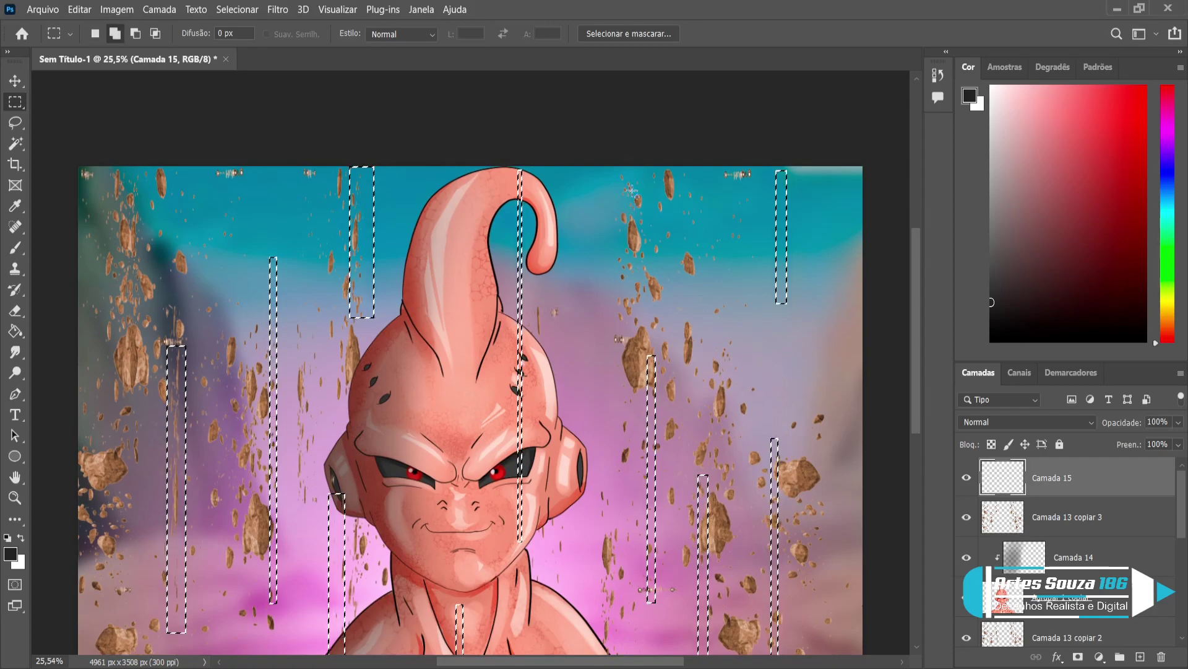
Extend the selection with thin vertical strips in the sky beside the antenna and along the canvas's left side
left_click_drag(629, 169, 637, 258)
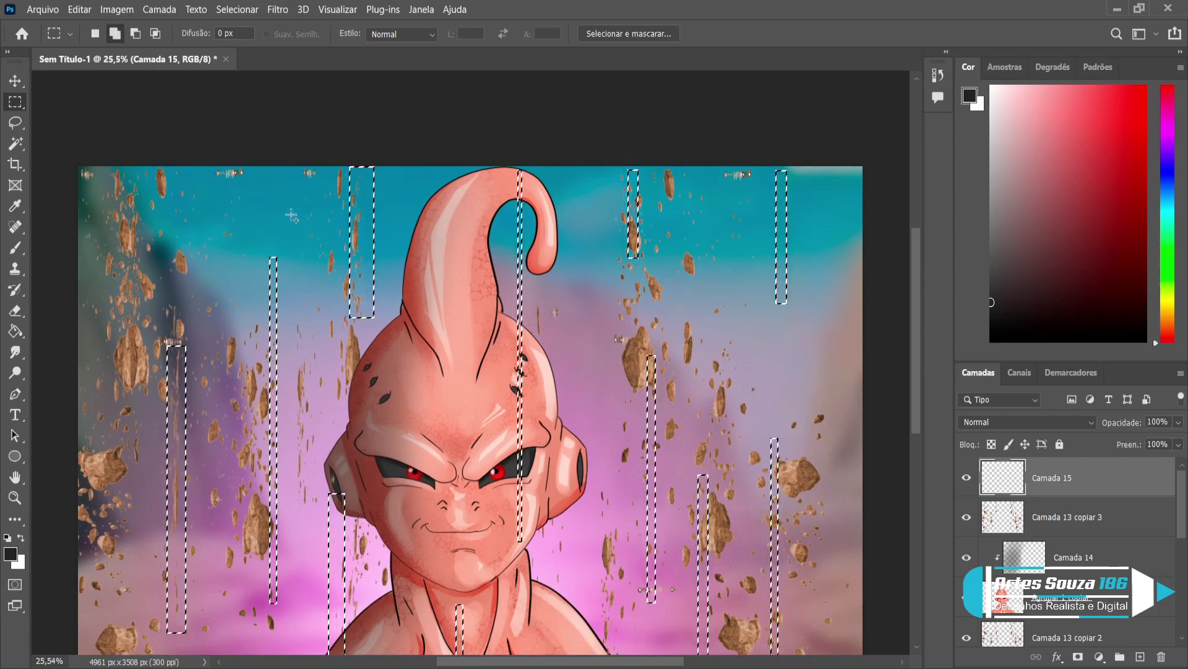
left_click_drag(216, 166, 218, 353)
left_click_drag(85, 166, 104, 413)
scroll(136, 442, "down", 3)
left_click_drag(101, 461, 110, 616)
scroll(215, 504, "down", 2)
left_click_drag(215, 503, 213, 589)
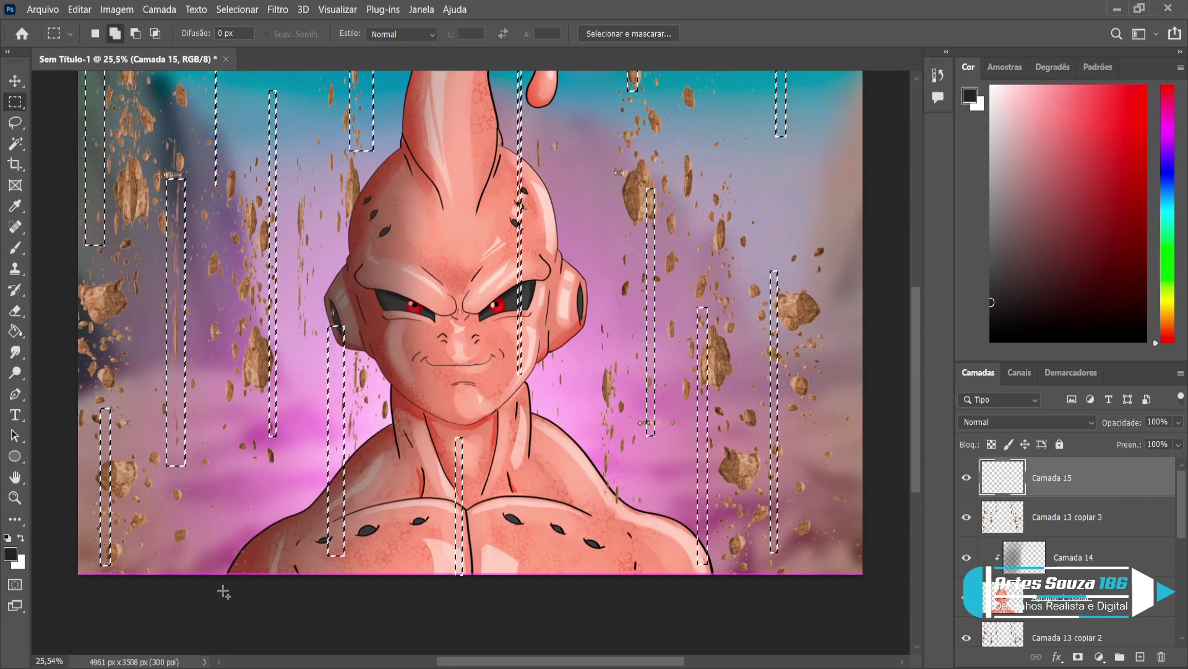
scroll(647, 545, "up", 2)
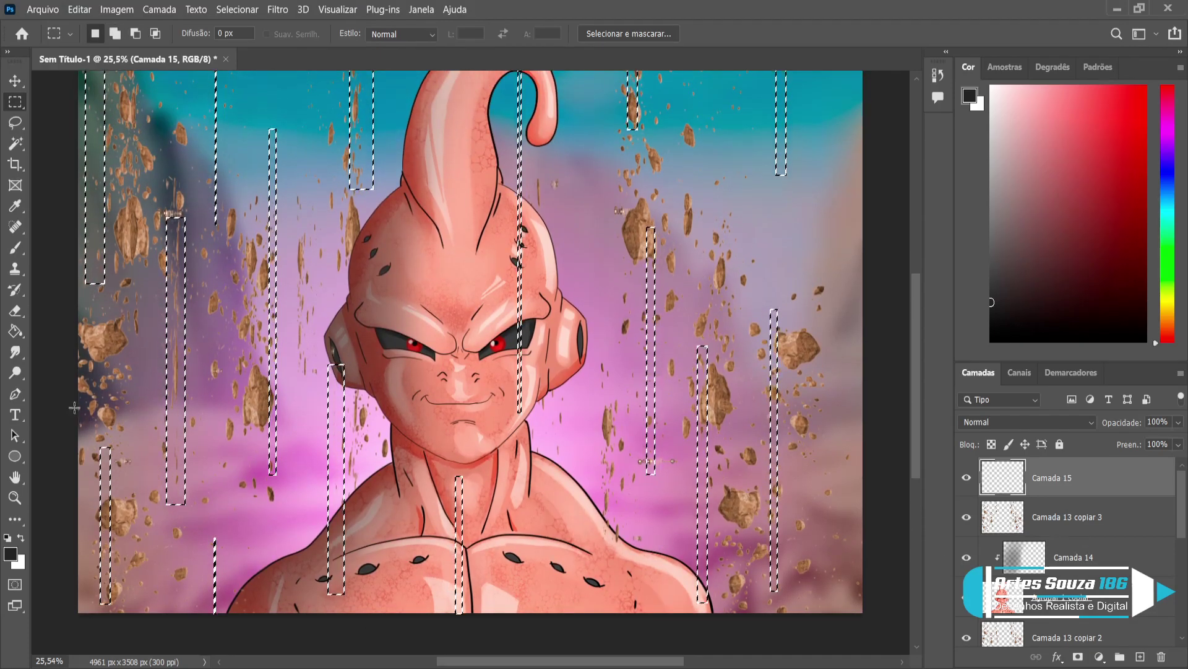
Fill the selected strips with white using the Paint Bucket and deselect
left_click(15, 331)
key("x")
left_click(387, 347)
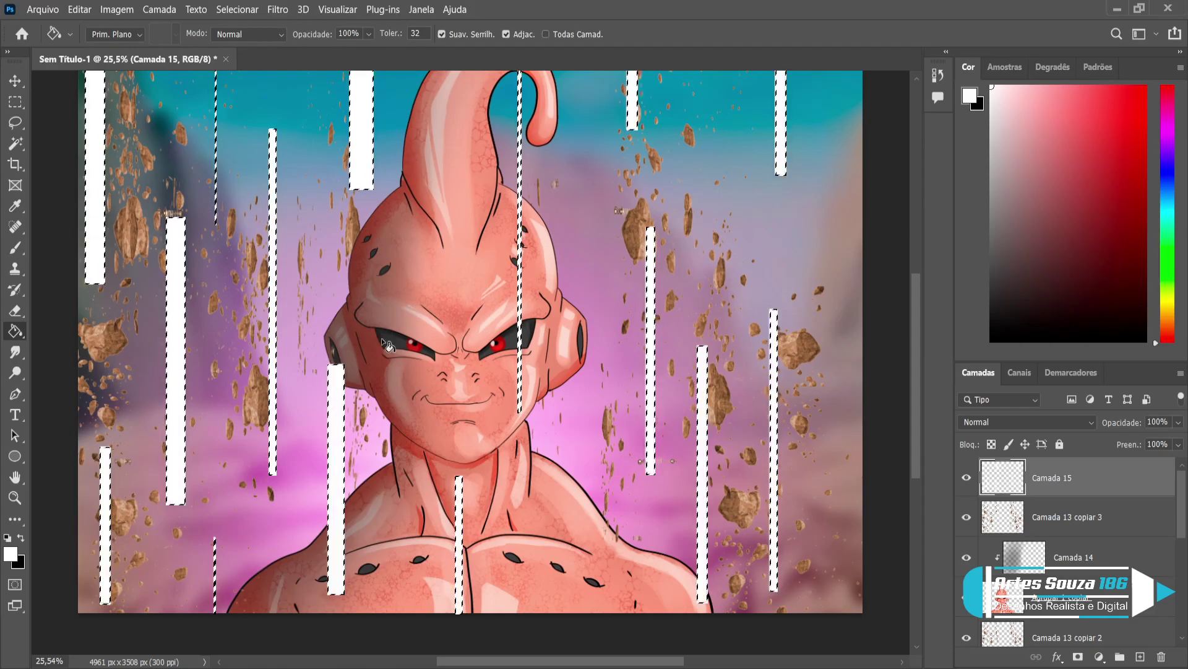
key("ctrl+d")
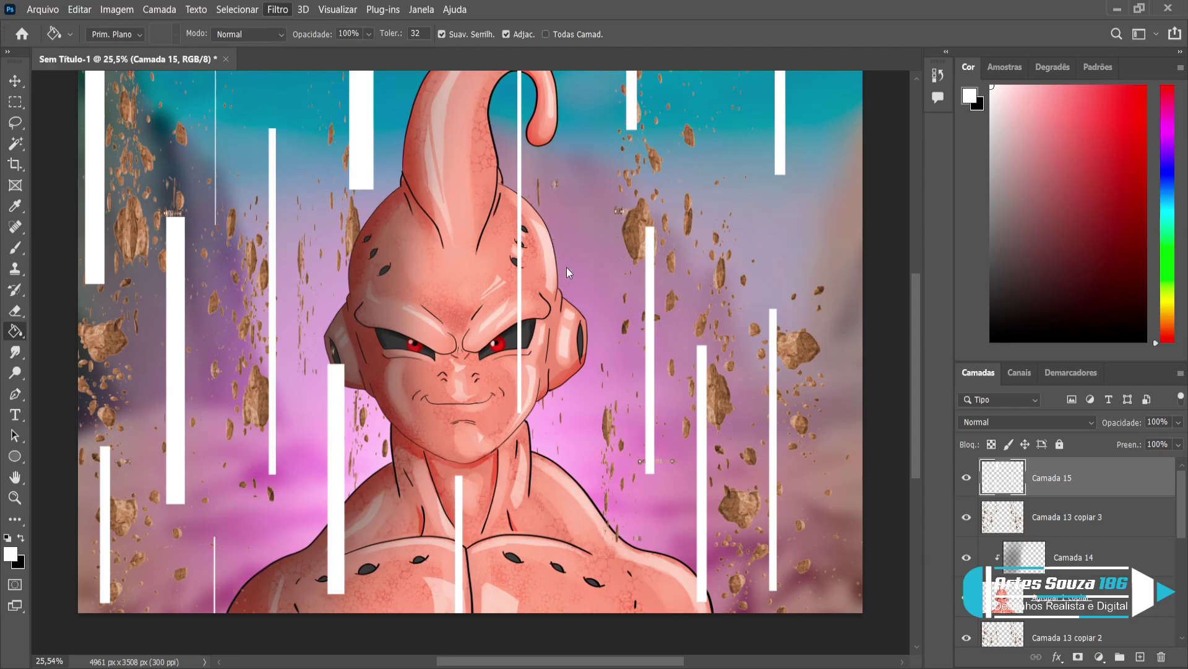
Apply a vertical motion blur to the white strips and set their layer's opacity to 55%
key("ctrl+alt+f")
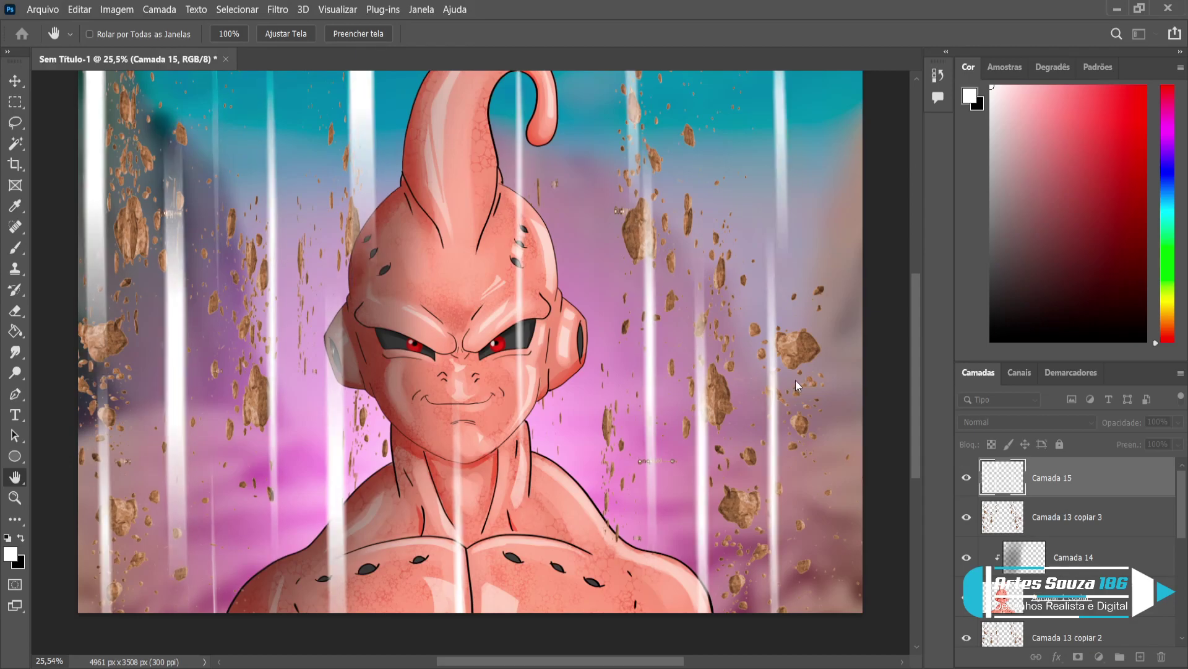
key("g")
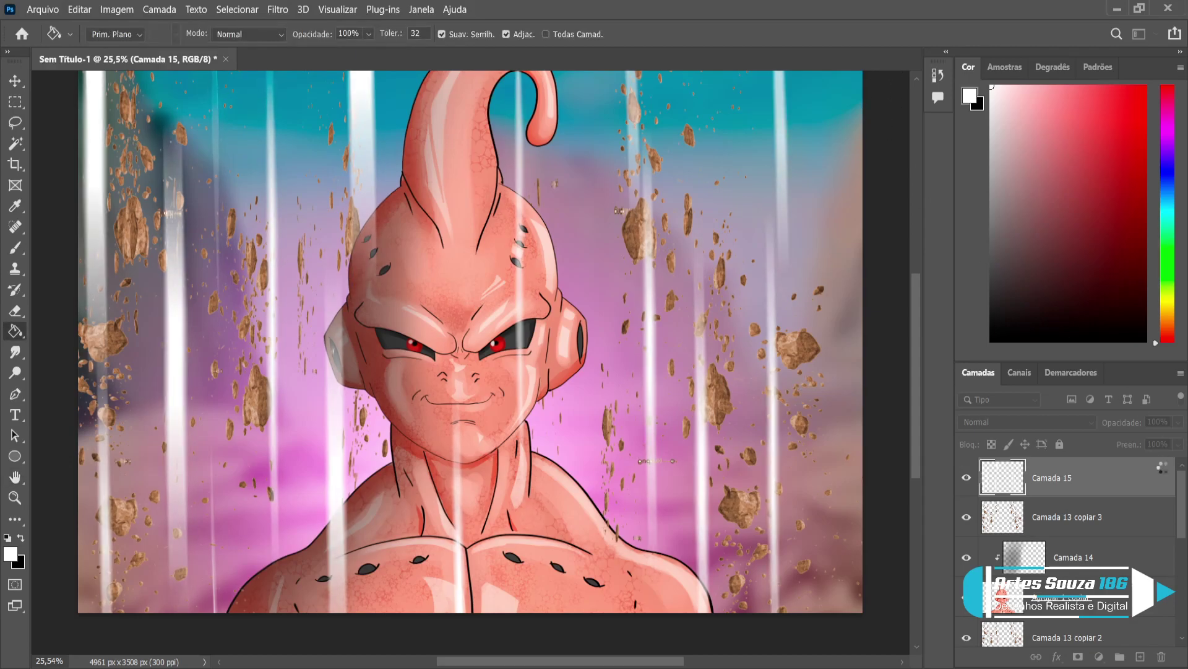
left_click_drag(1178, 423, 1147, 447)
key("b")
key("bracketleft")
key("bracketleft")
key("bracketleft")
key("bracketleft")
key("bracketleft")
key("bracketleft")
key("bracketleft")
key("bracketleft")
key("bracketleft")
key("bracketleft")
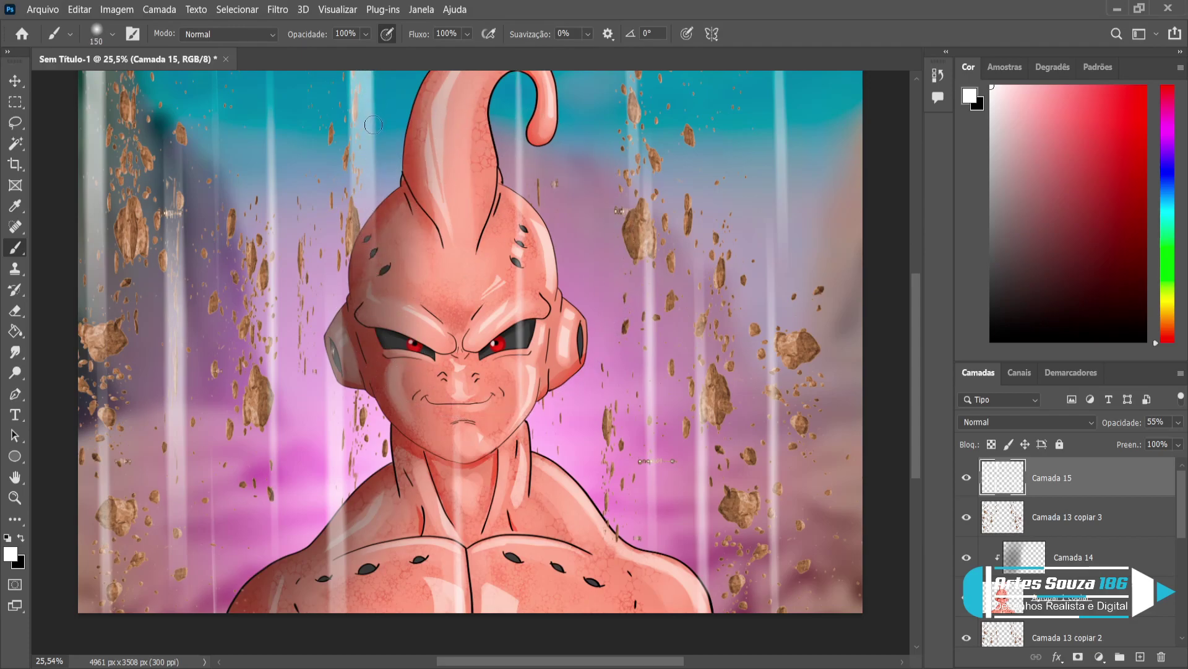
Erase the light streaks crossing the character's head and face with the soft eraser at size 900
key("e")
key("bracketleft")
key("bracketleft")
key("bracketleft")
key("bracketleft")
key("bracketleft")
key("bracketleft")
key("bracketleft")
key("bracketleft")
key("bracketleft")
key("bracketleft")
key("bracketleft")
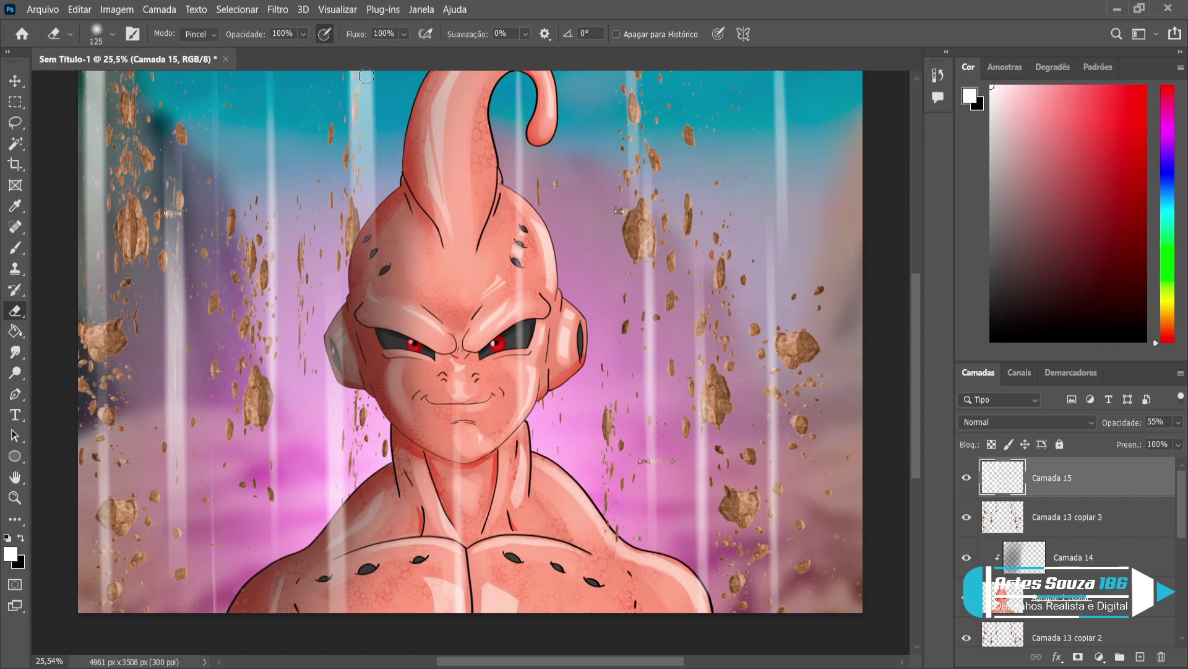
key("f")
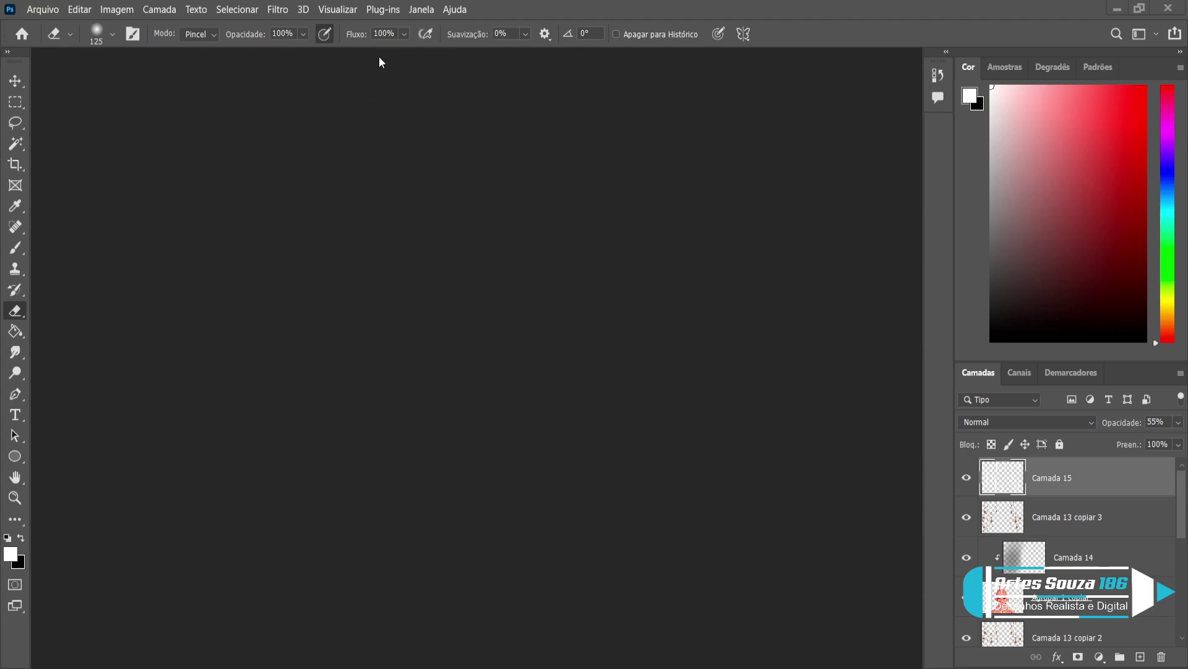
key("f")
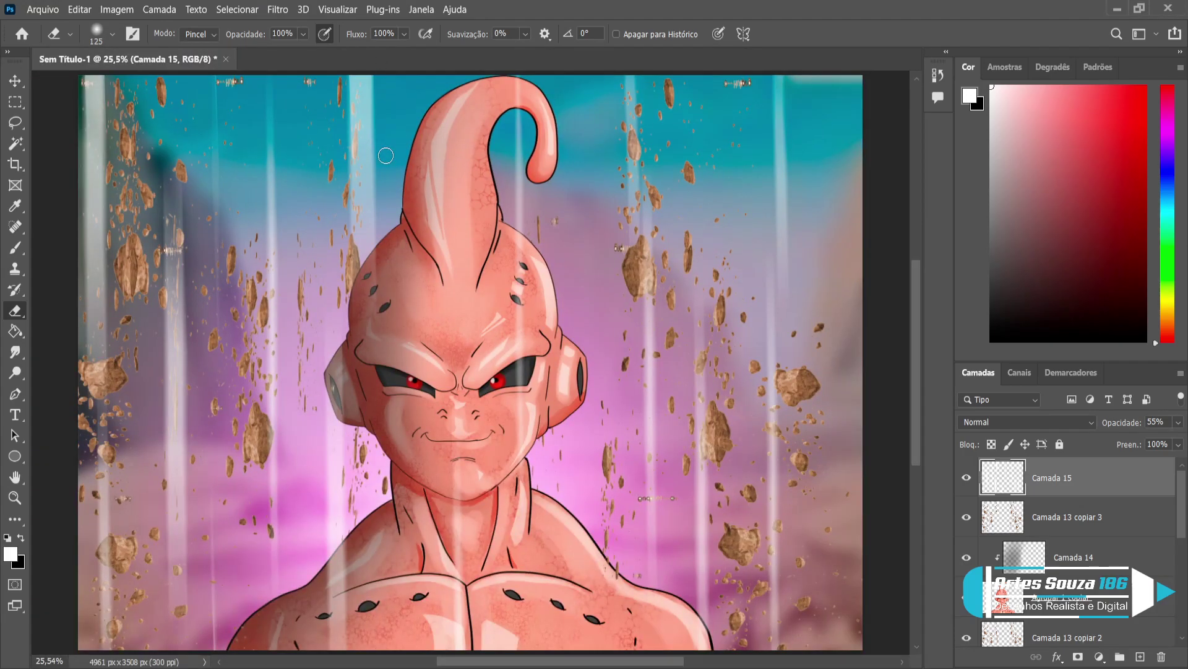
key("bracketright")
key("bracketright")
key("bracketright")
key("bracketright")
key("bracketright")
key("bracketright")
key("bracketright")
key("bracketright")
key("bracketright")
key("bracketright")
mouse_move(399, 266)
left_mouse_down()
mouse_move(403, 170)
mouse_move(408, 489)
mouse_move(496, 297)
mouse_move(359, 520)
mouse_move(584, 215)
mouse_move(594, 347)
mouse_move(212, 345)
mouse_move(226, 377)
mouse_move(547, 294)
left_mouse_up()
Duplicate the top debris layer and apply a vertical motion blur to the lower of the two copies
left_click(1094, 526)
left_click(1080, 493)
left_click(1084, 511)
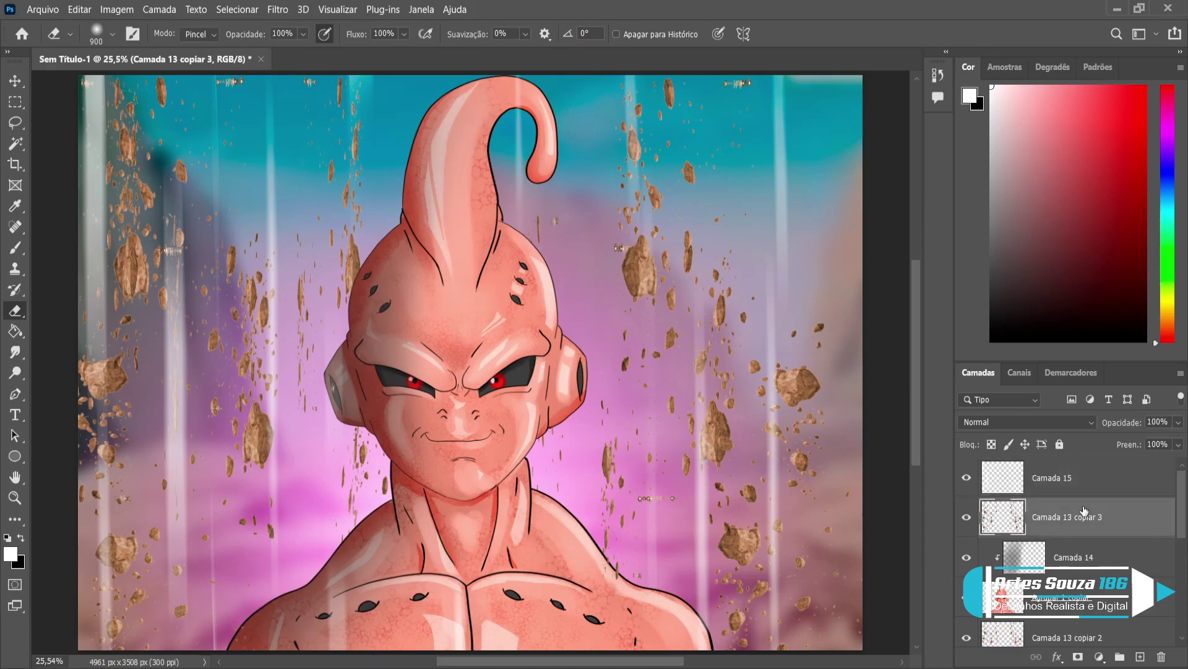
key("ctrl+j")
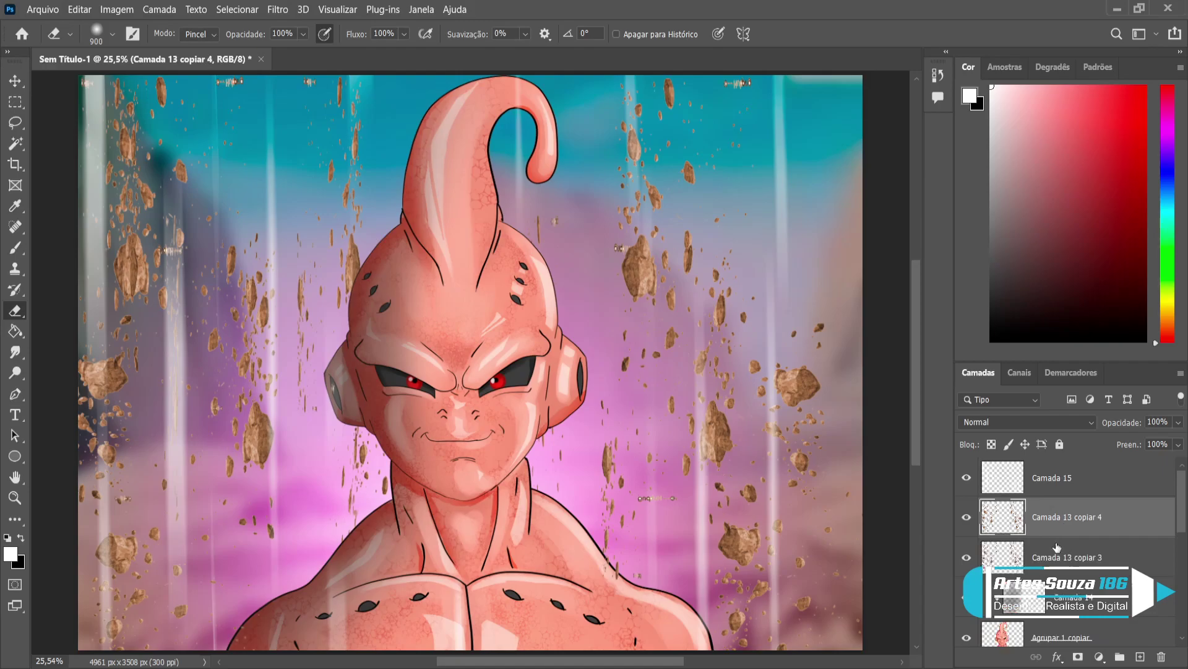
left_click(1058, 548)
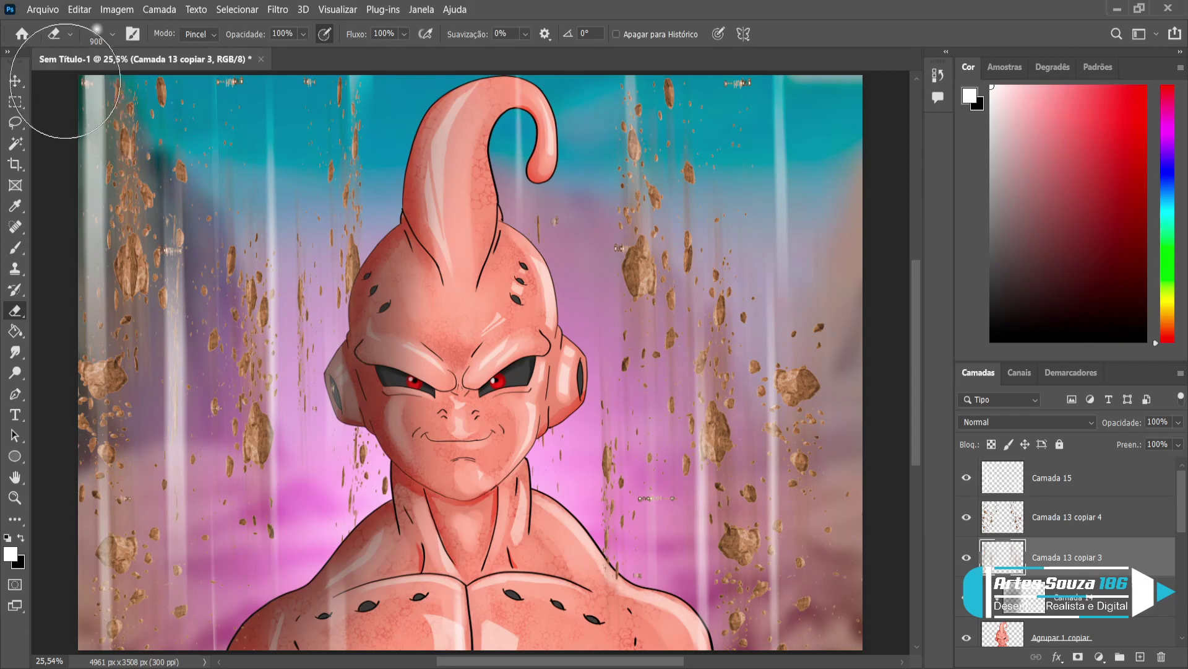
Set the light-streak layer's opacity to 21% with the Move tool active and deselect all layers
left_click(15, 81)
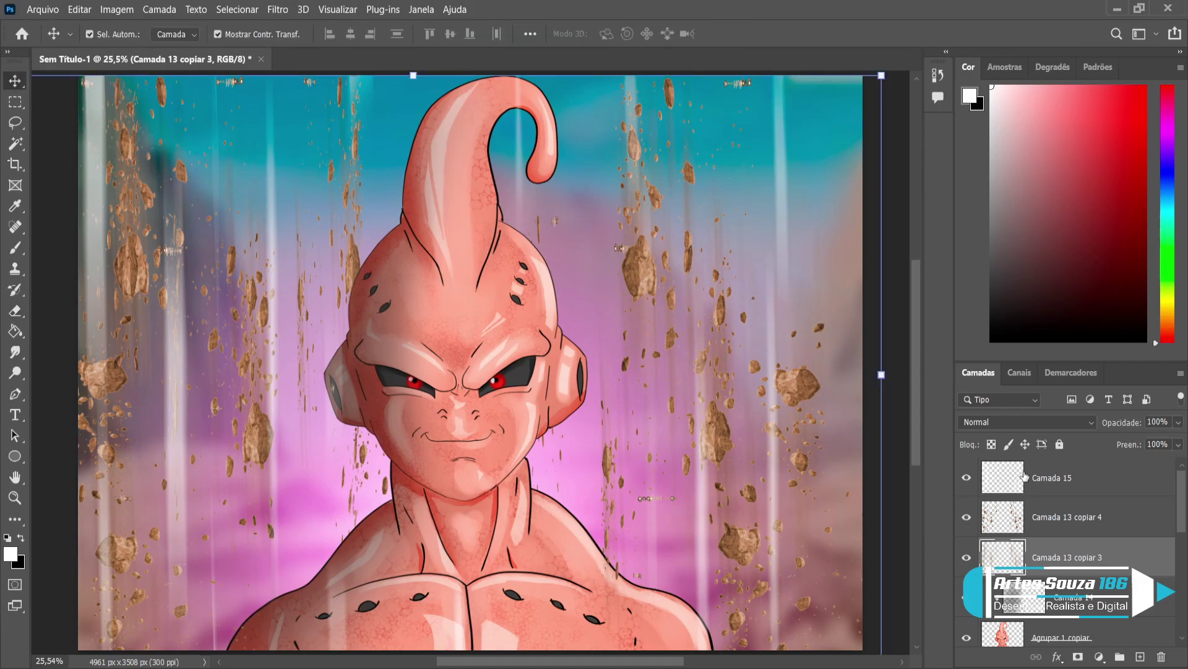
left_click(1123, 482)
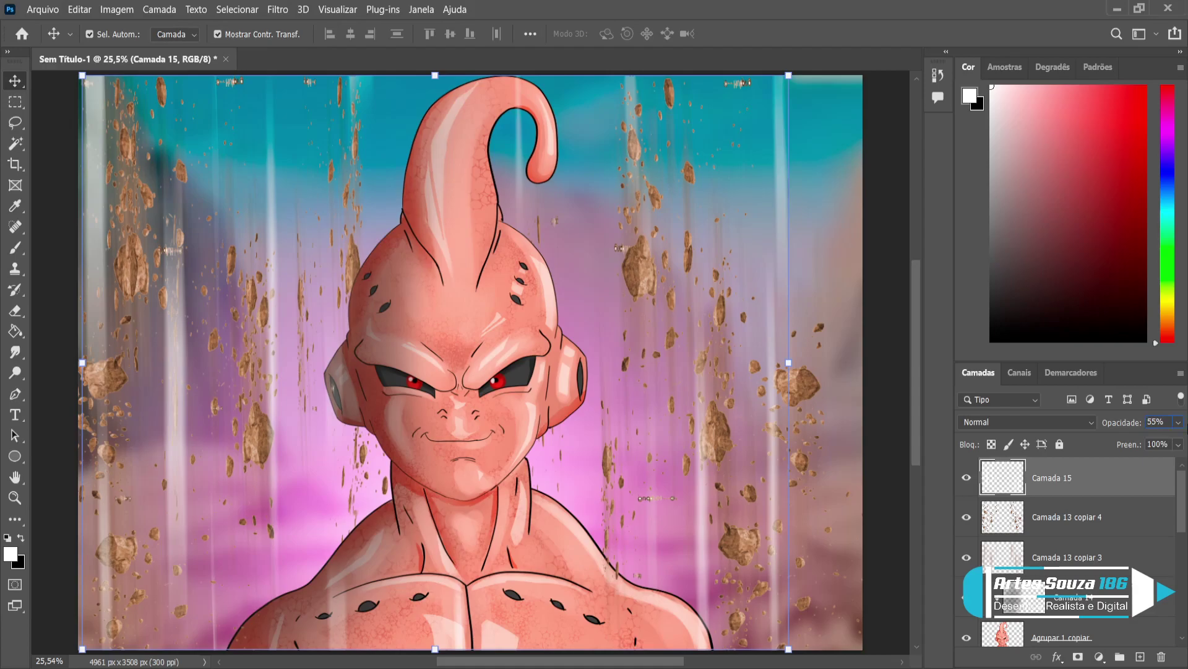
key("2")
key("1")
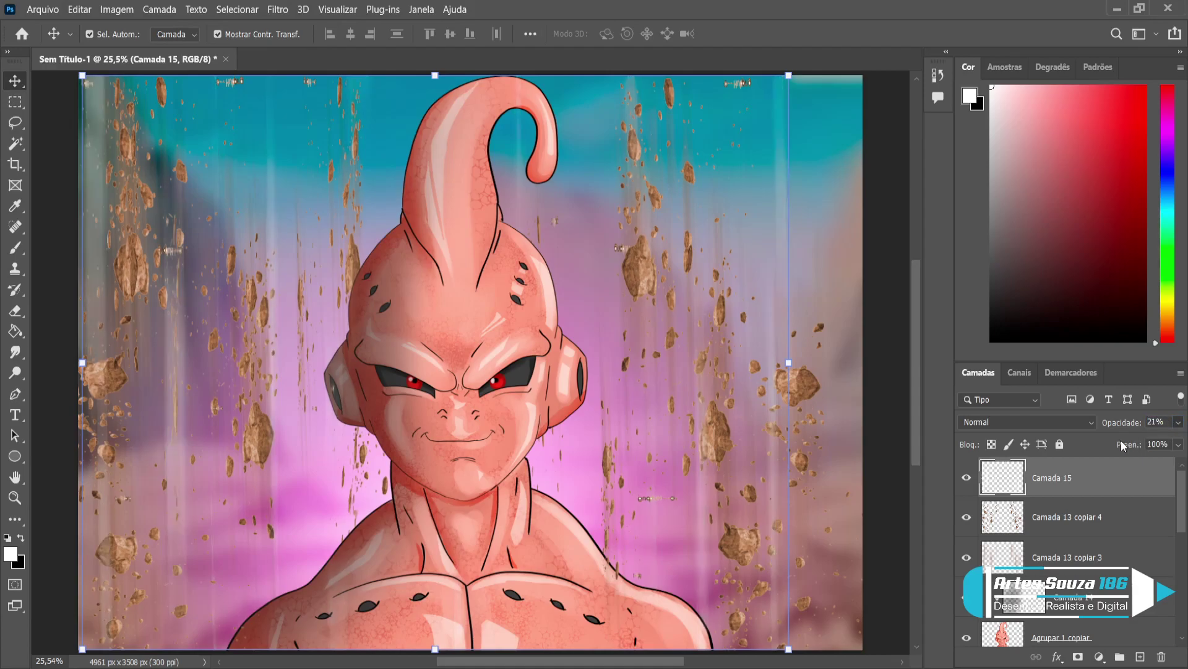
left_click(879, 576)
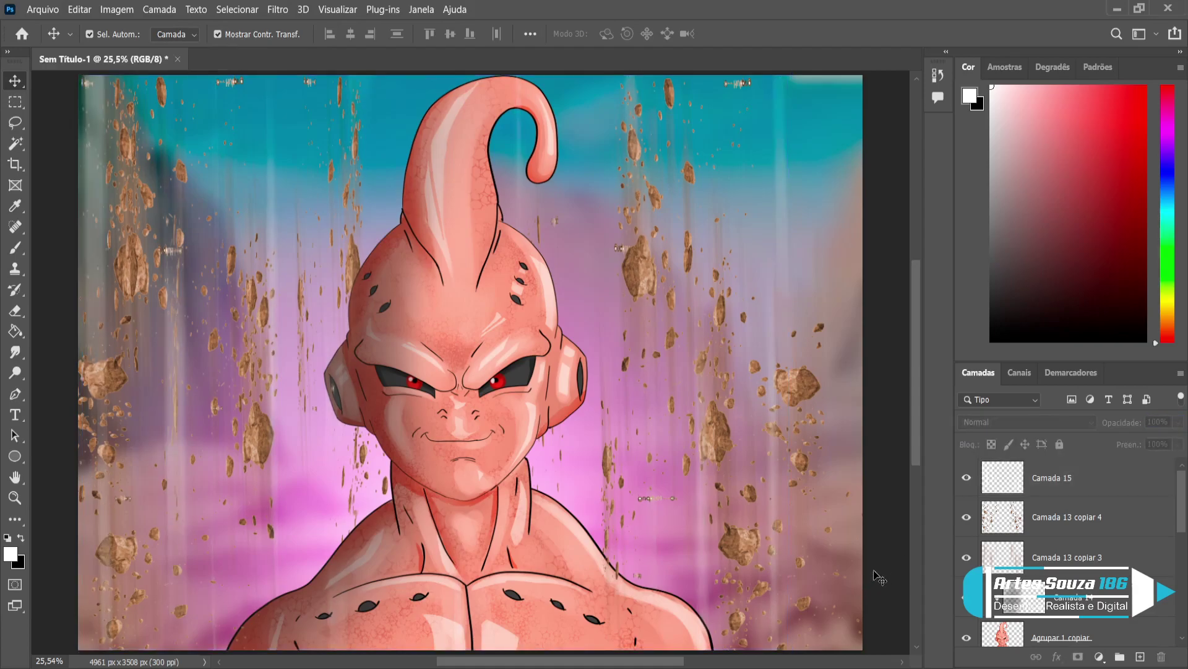